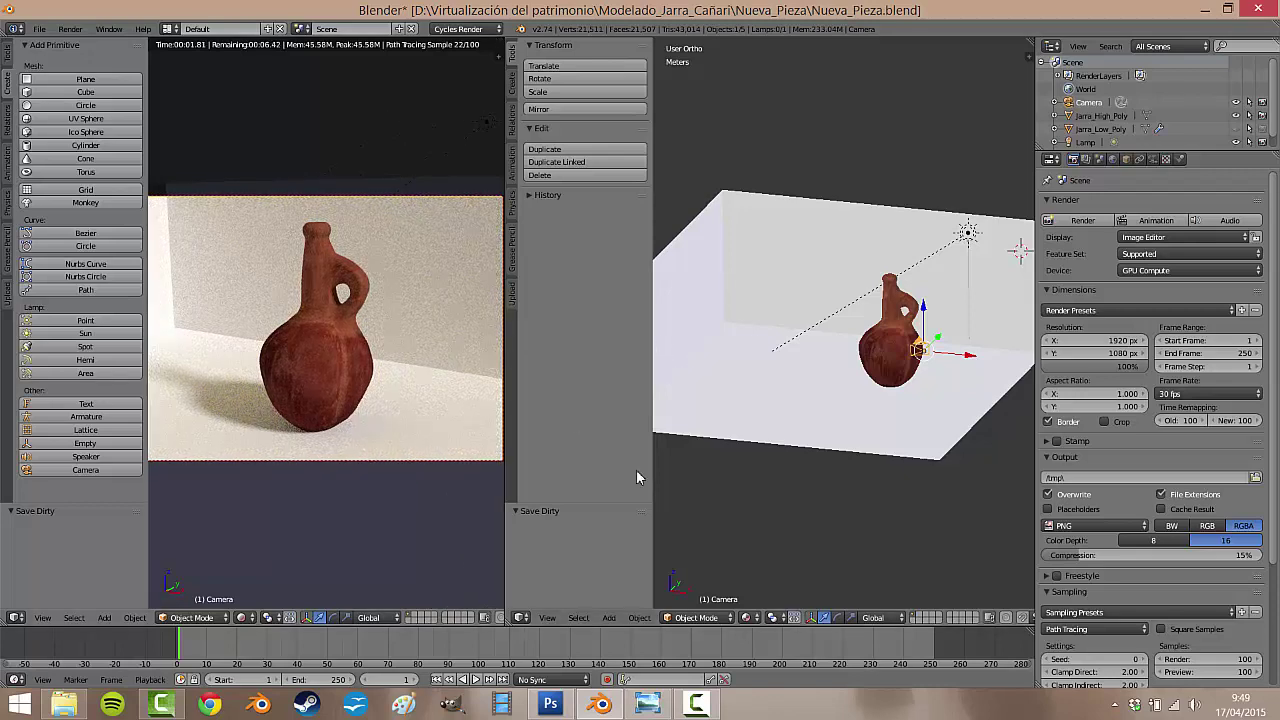
- Switch the right-hand area to the Node Editor and widen it leftward
click(517, 617)
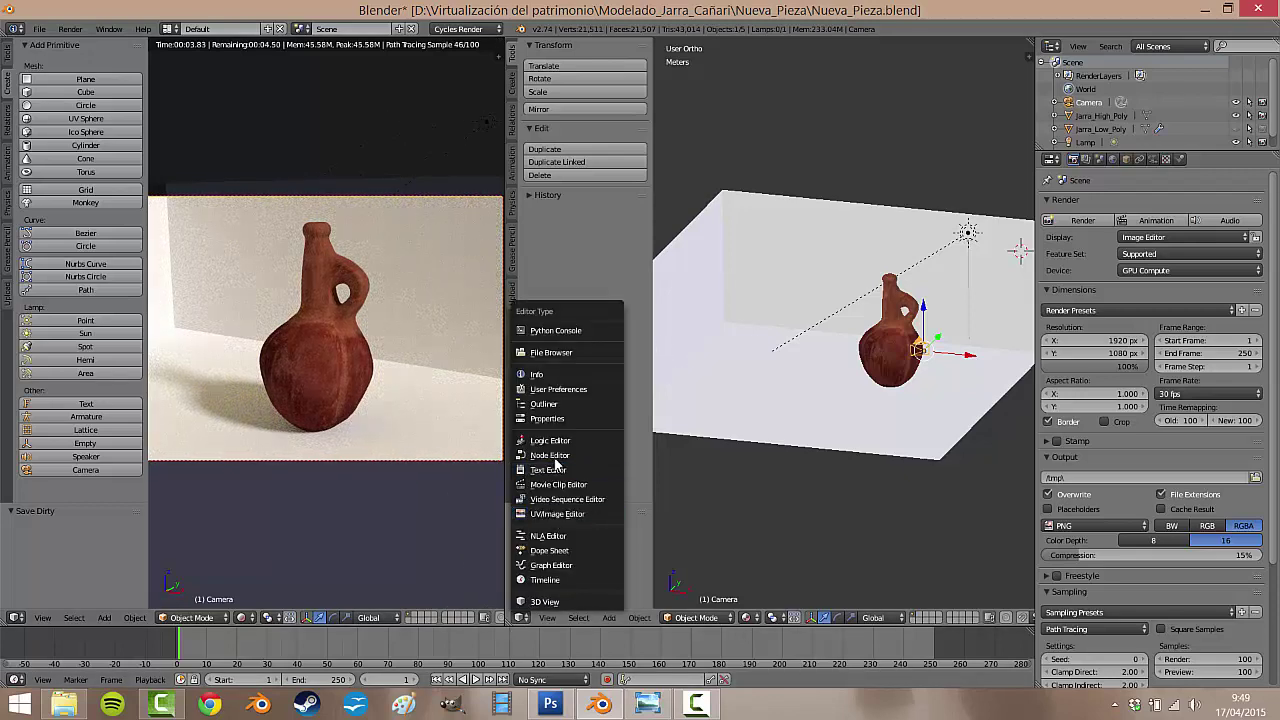
click(553, 461)
drag(505, 481, 392, 482)
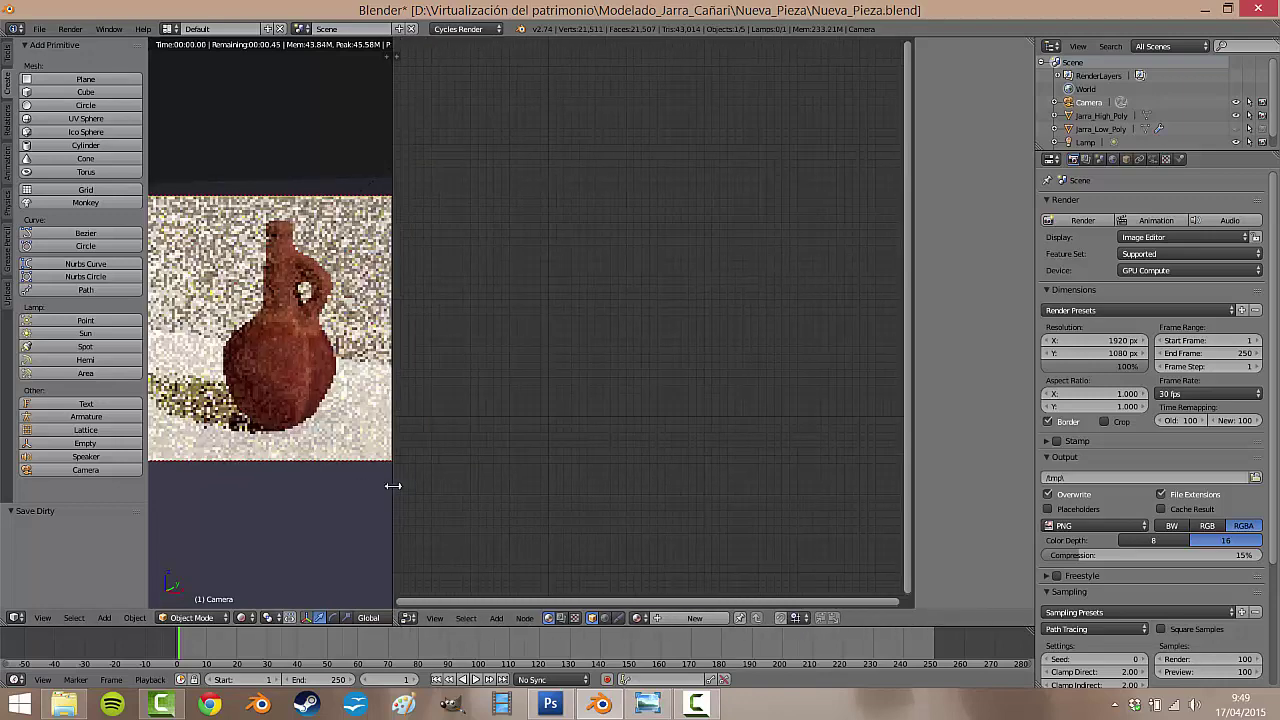
click(407, 617)
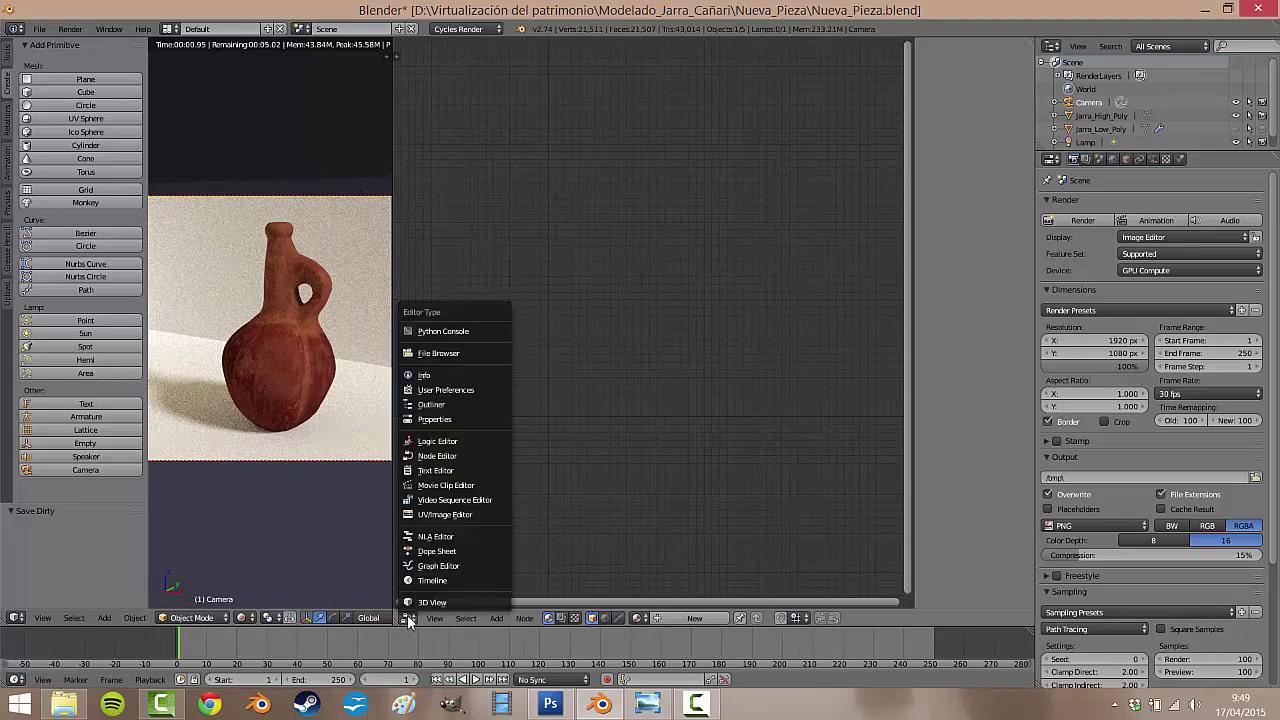
click(449, 458)
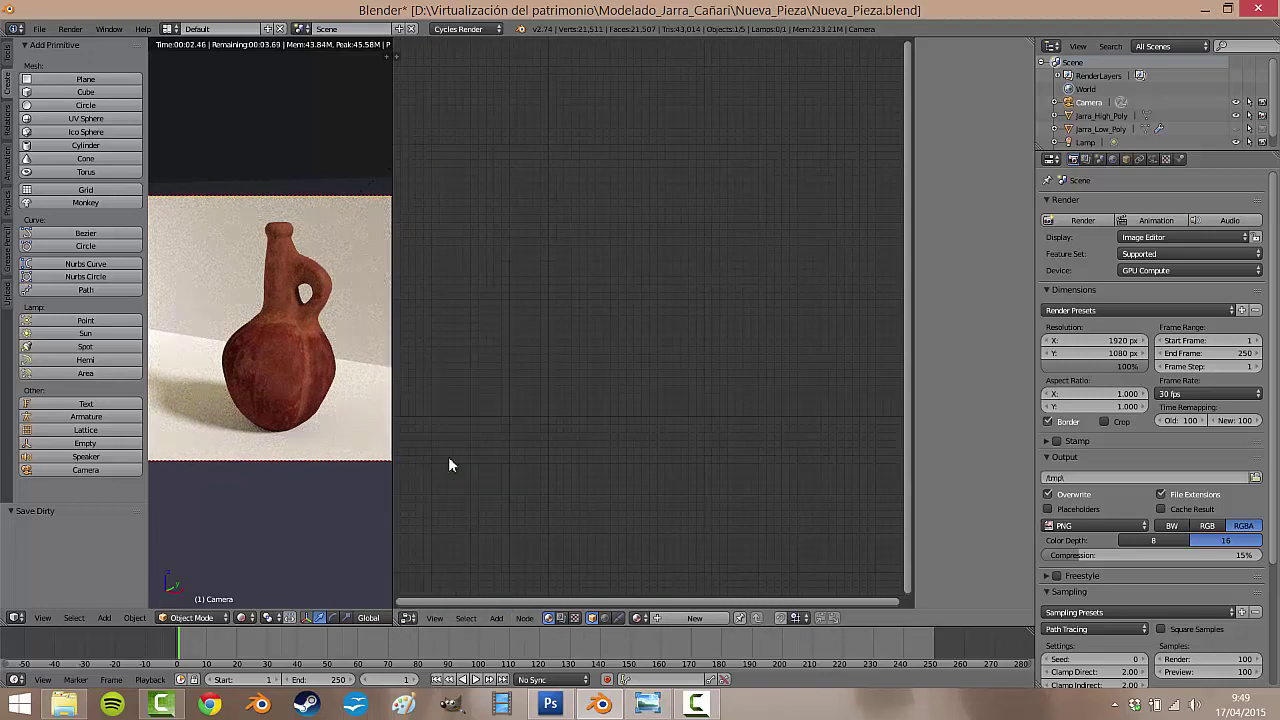
- Select the floor Plane and show its material settings
right_click(349, 215)
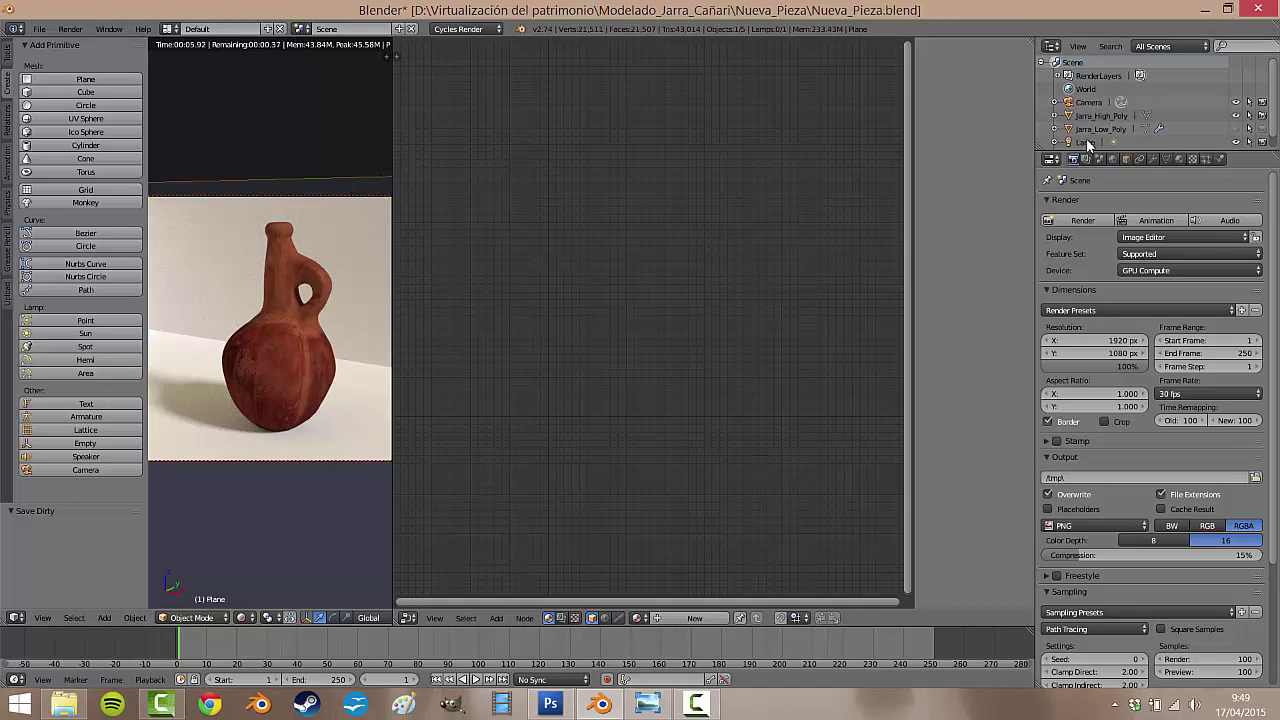
scroll(1088, 145, down, 1)
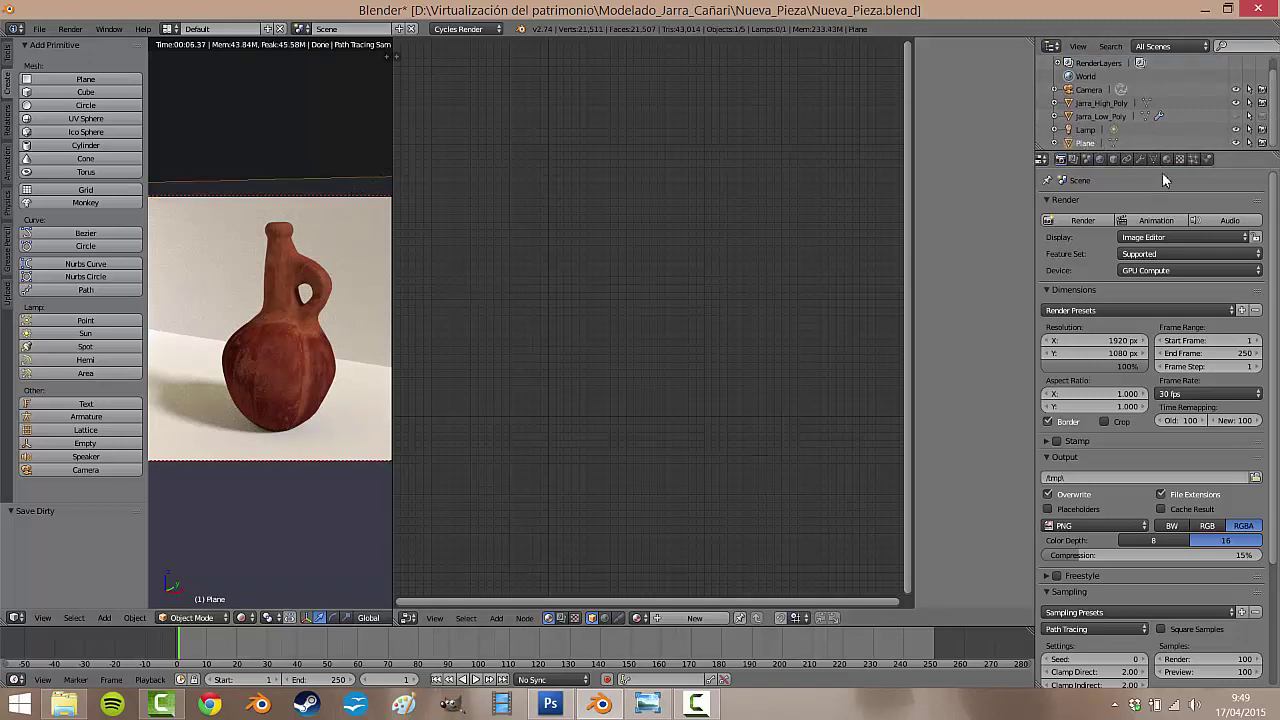
click(1167, 160)
- Create Material.002 on the Plane and spread out its Diffuse BSDF and Material Output nodes
click(1111, 248)
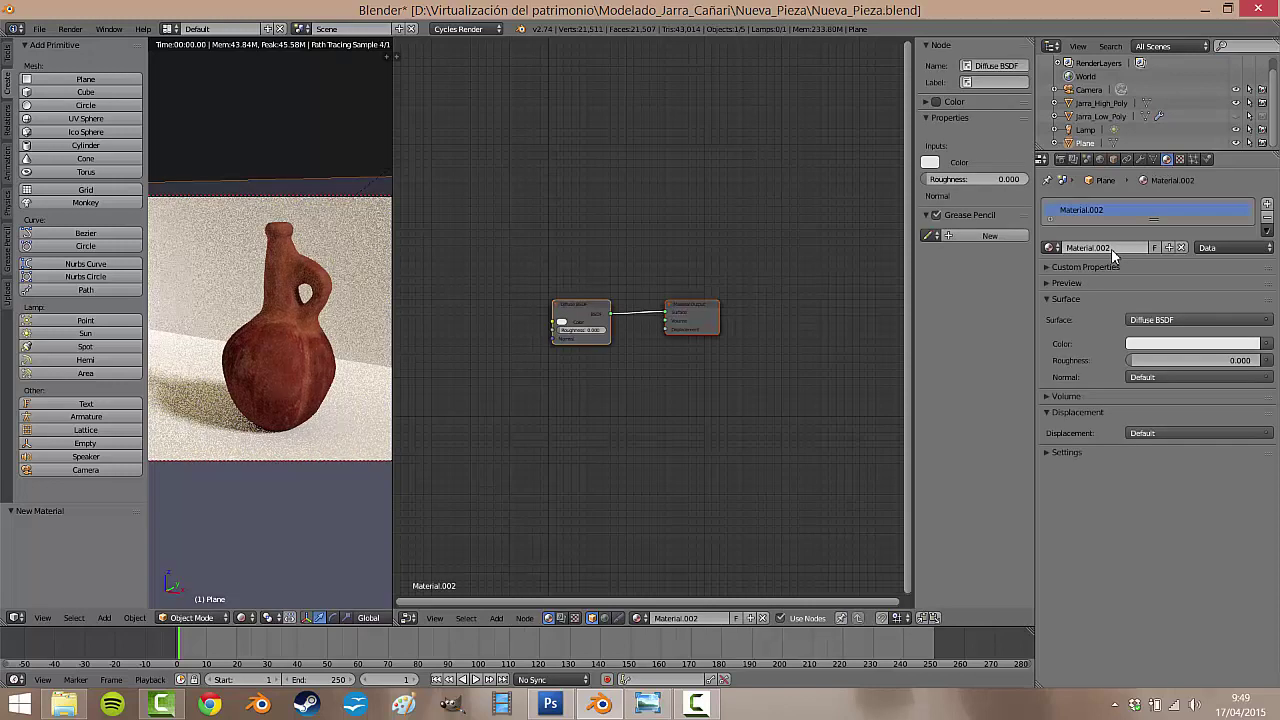
scroll(644, 317, up, 2)
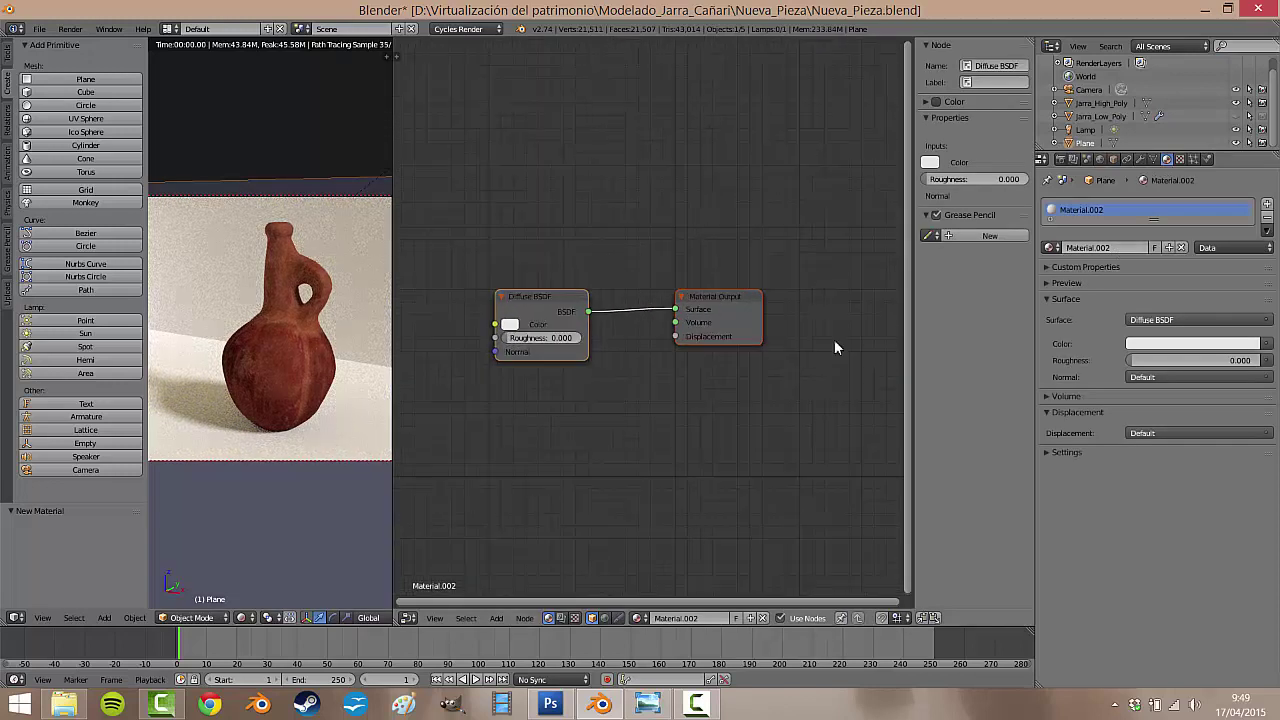
key(n)
scroll(832, 335, up, 2)
drag(794, 335, 877, 368)
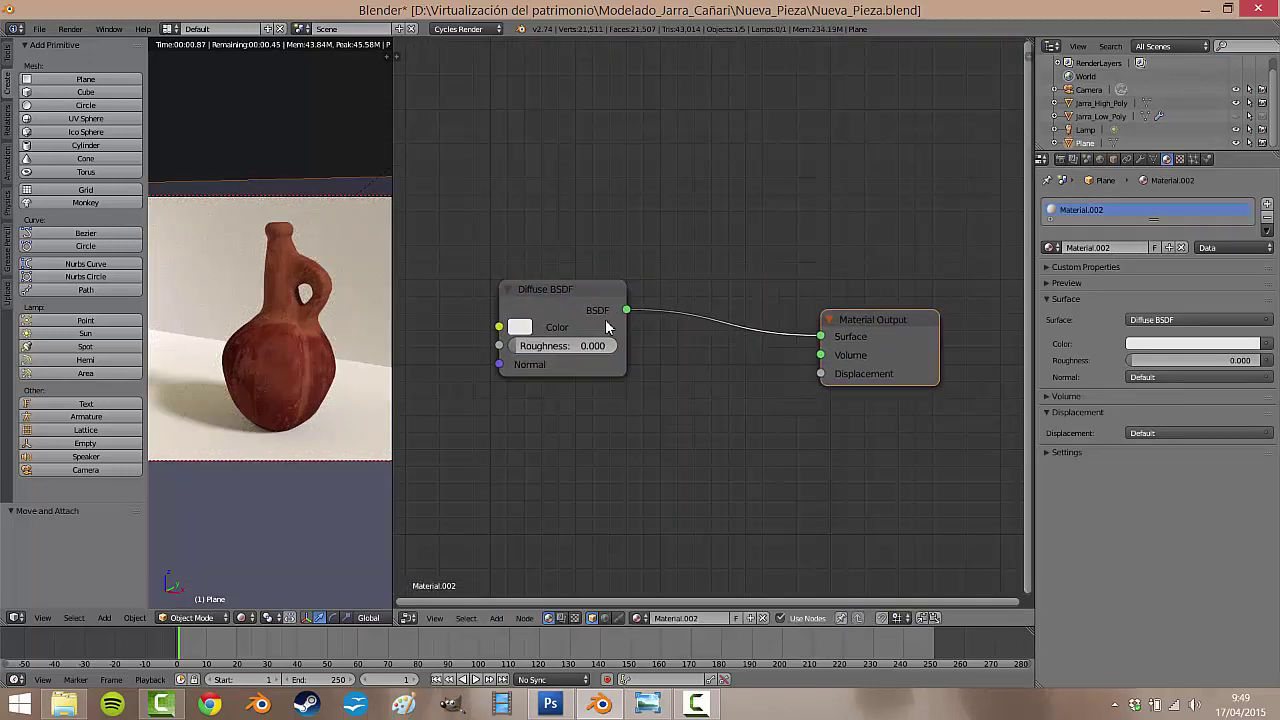
mouse_move(585, 298)
mouse_down()
mouse_move(682, 310)
mouse_move(660, 305)
mouse_up()
scroll(756, 350, up, 1)
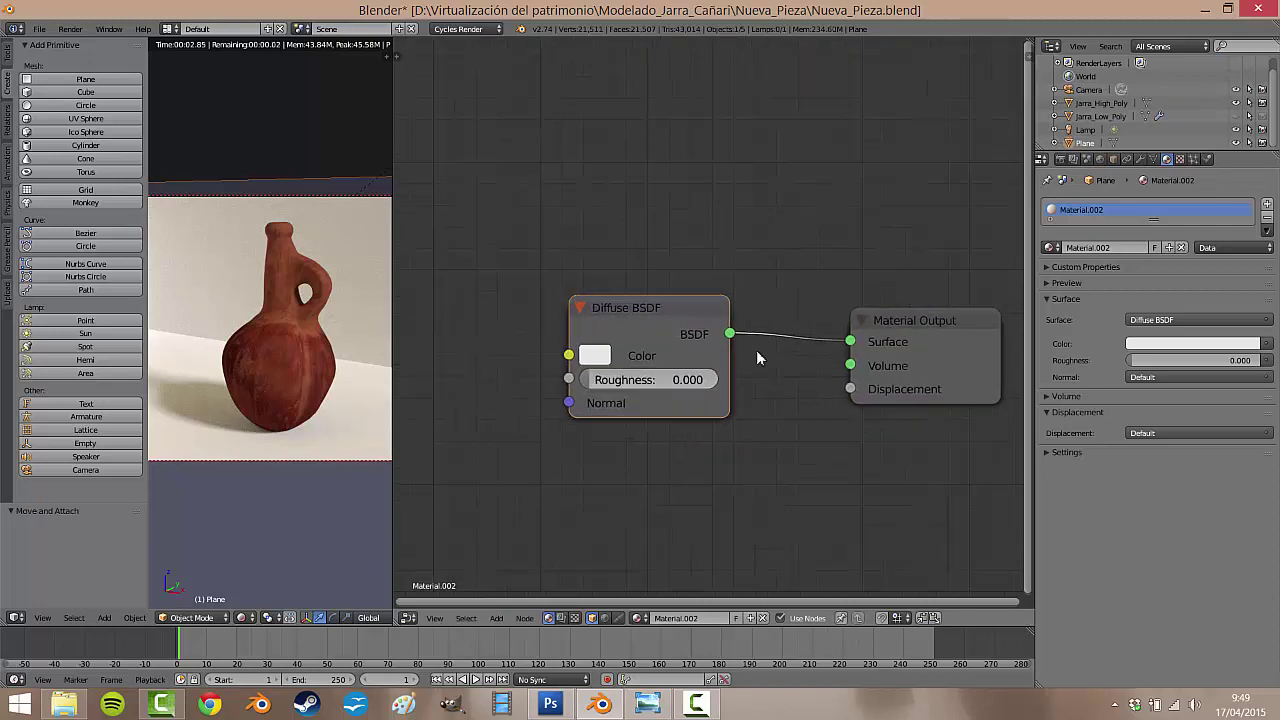
middle_drag(756, 350, 703, 332)
mouse_move(856, 320)
mouse_down()
mouse_move(878, 305)
mouse_move(892, 313)
mouse_up()
drag(606, 310, 662, 315)
- Try pink Diffuse colours, settle on near-white (0.762, 0.793, 0.800), and move the node up-left
click(591, 341)
click(675, 474)
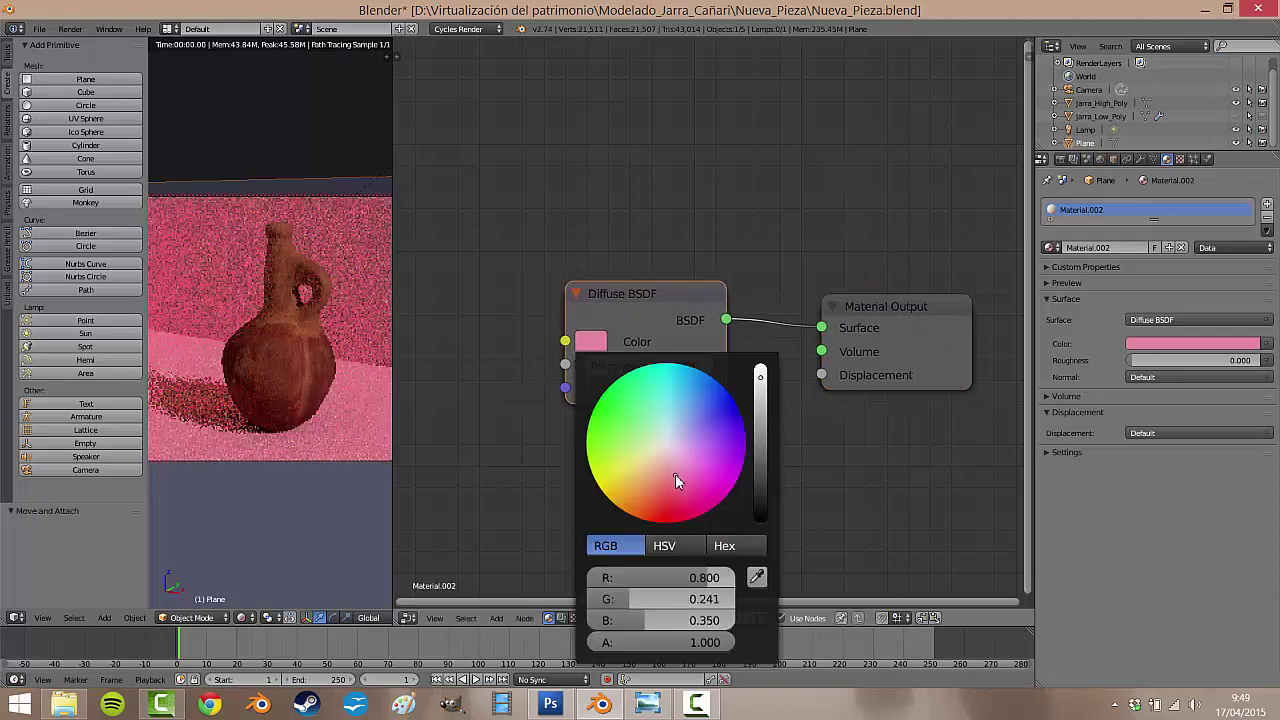
click(634, 440)
click(668, 447)
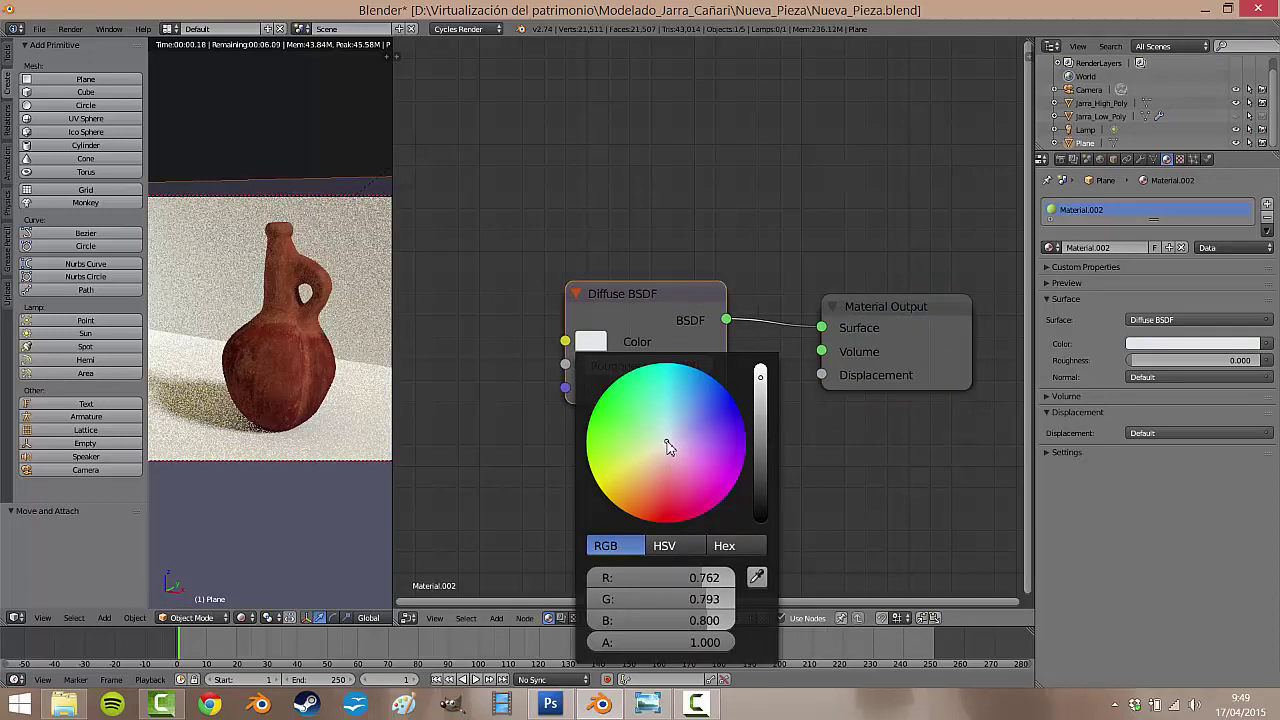
drag(668, 319, 602, 254)
scroll(638, 280, down, 1)
scroll(663, 323, down, 2)
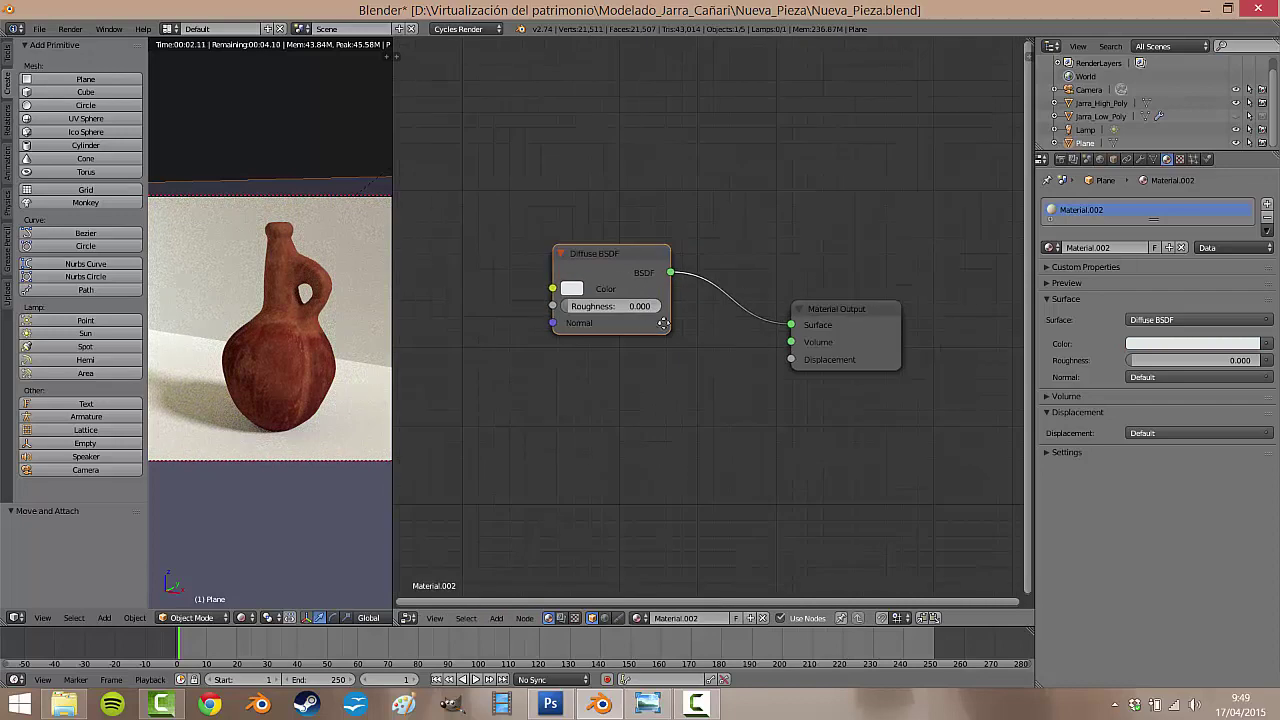
middle_drag(663, 323, 729, 306)
mouse_move(634, 247)
mouse_down()
mouse_move(587, 209)
mouse_move(561, 215)
mouse_up()
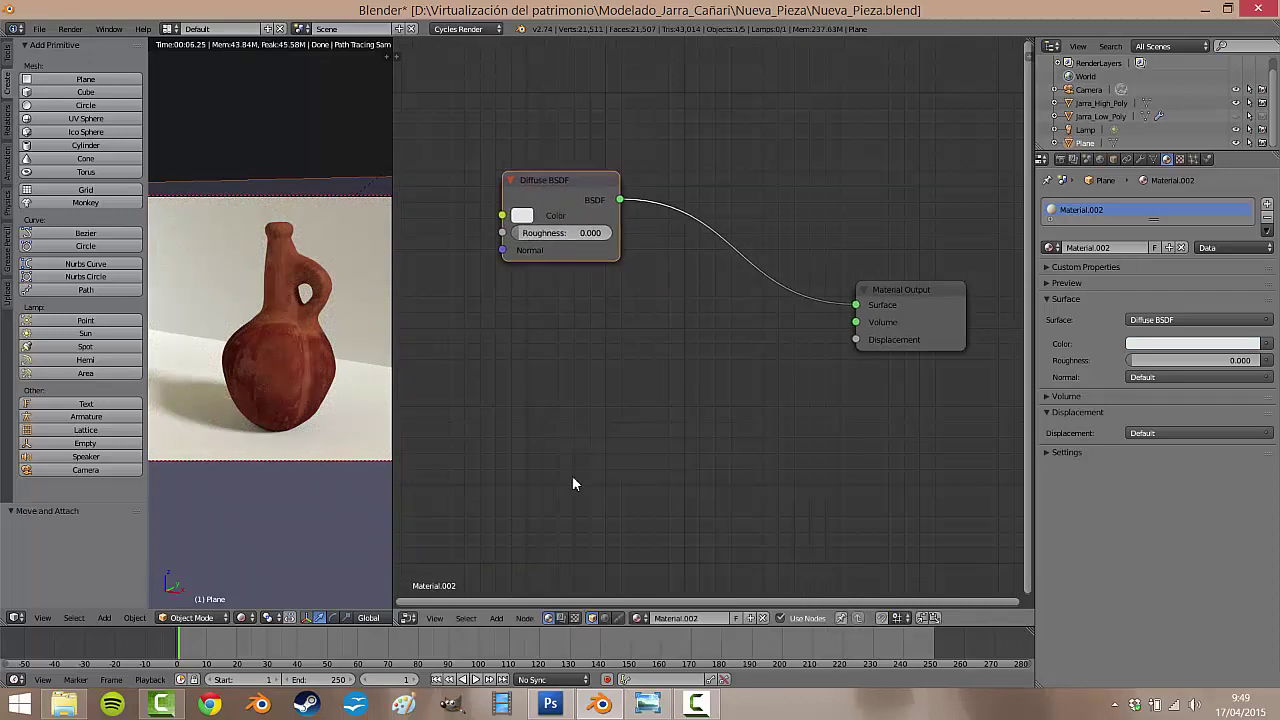
- Drop a Mix Shader (Fac 0.500) onto the Diffuse-to-Material Output link and tidy the nodes
click(497, 618)
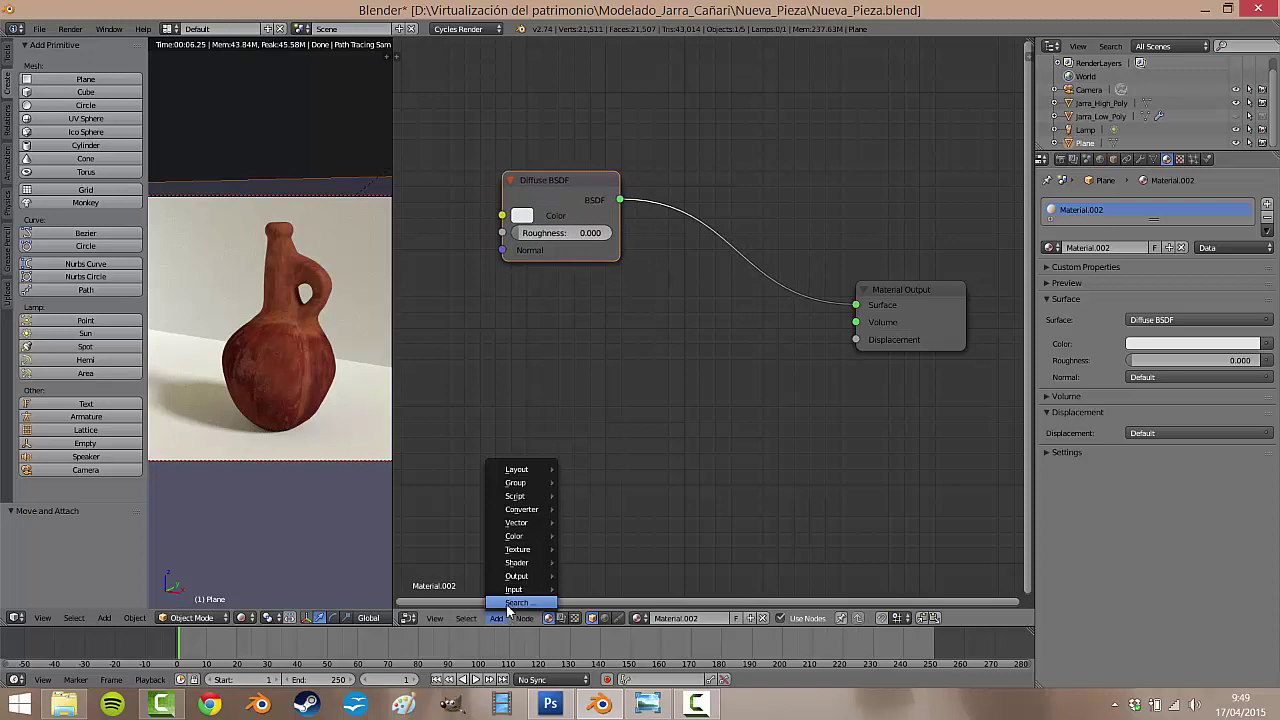
click(510, 603)
text(mix)
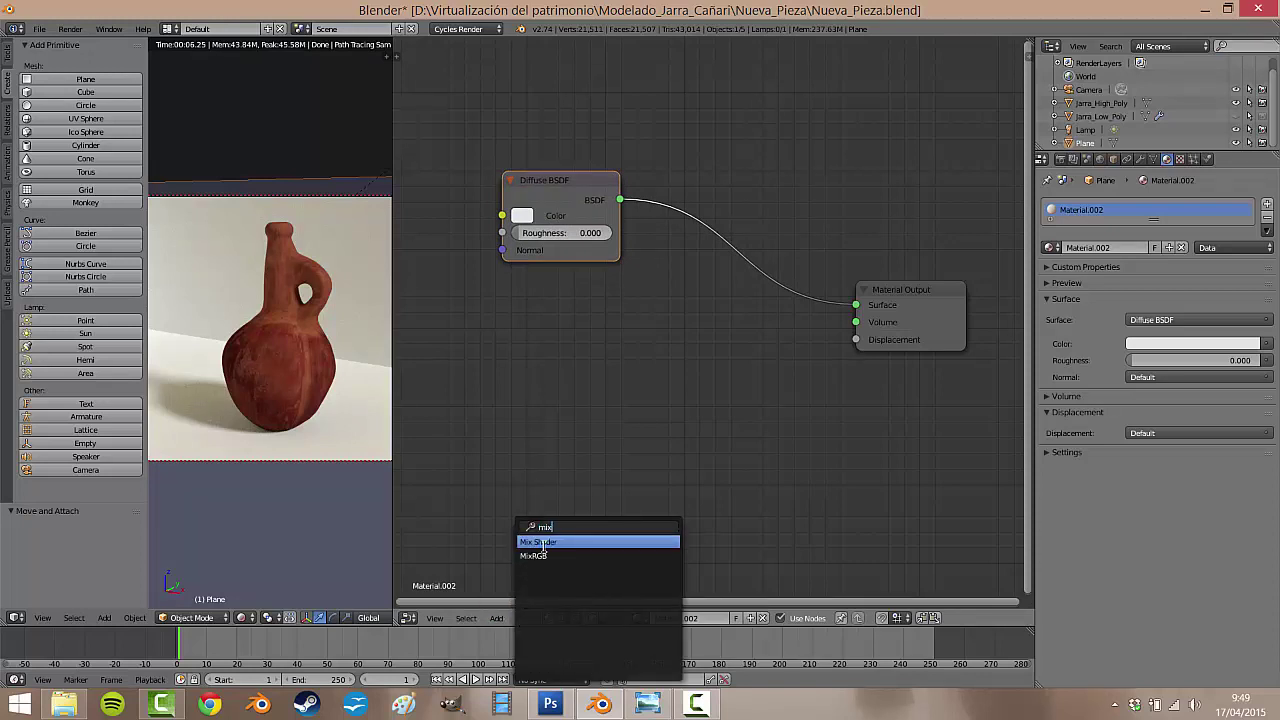
click(543, 546)
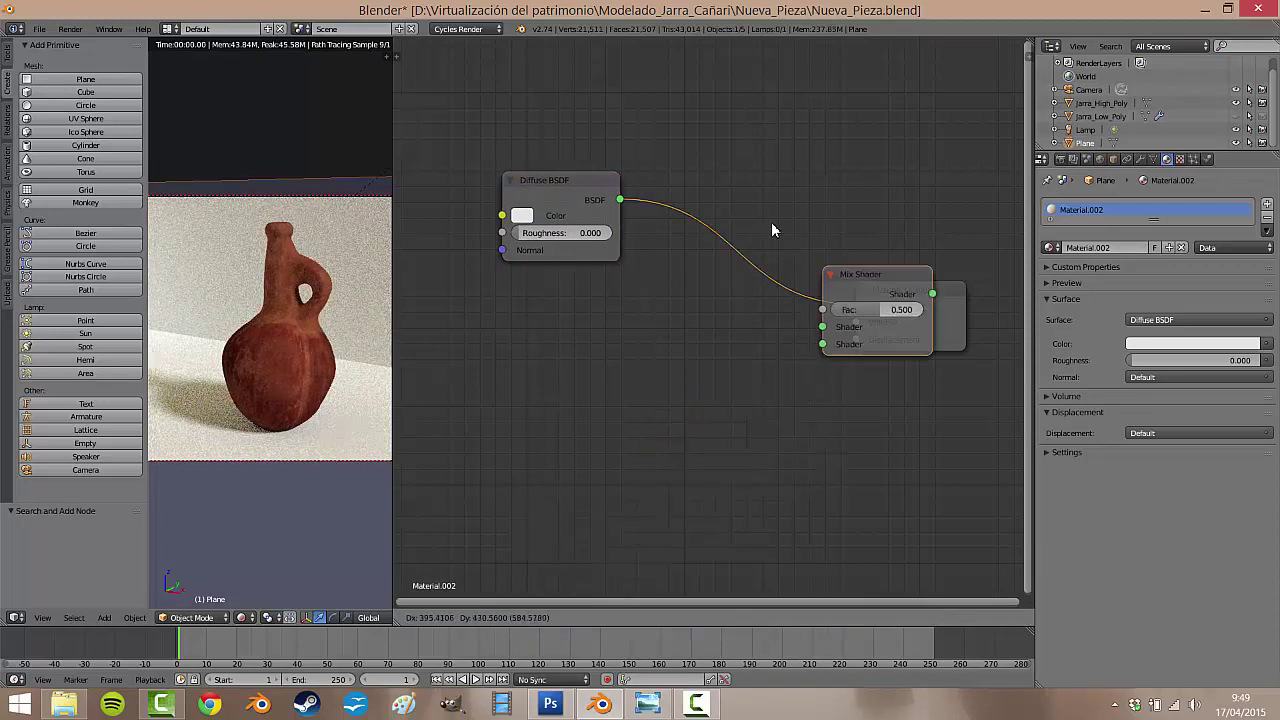
click(641, 200)
scroll(658, 382, up, 3)
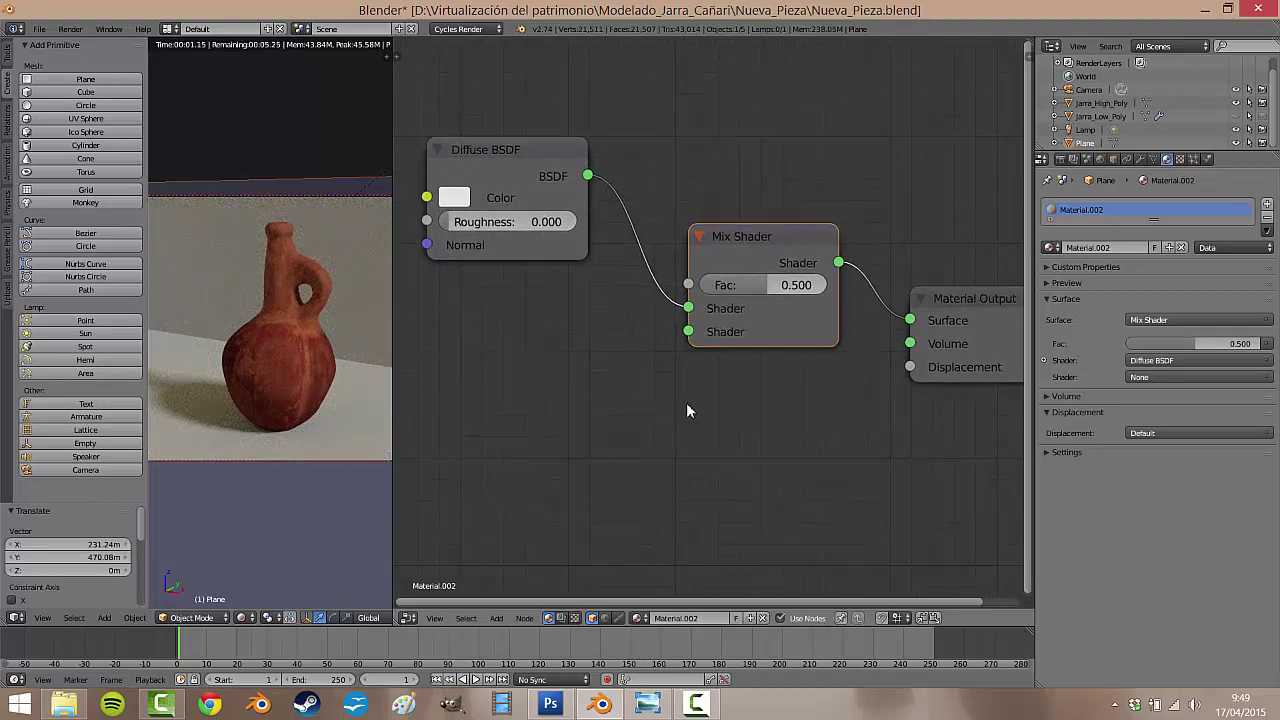
scroll(686, 402, down, 1)
drag(936, 340, 931, 350)
click(731, 256)
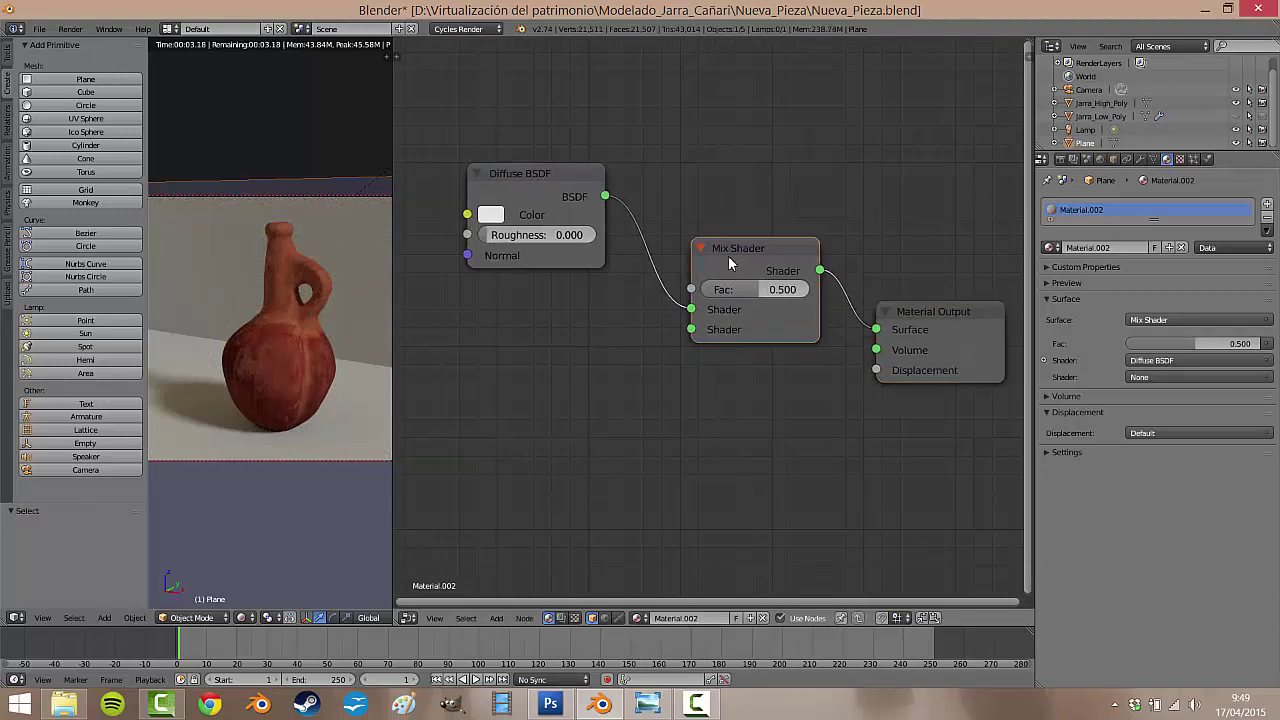
click(505, 618)
mouse_move(517, 562)
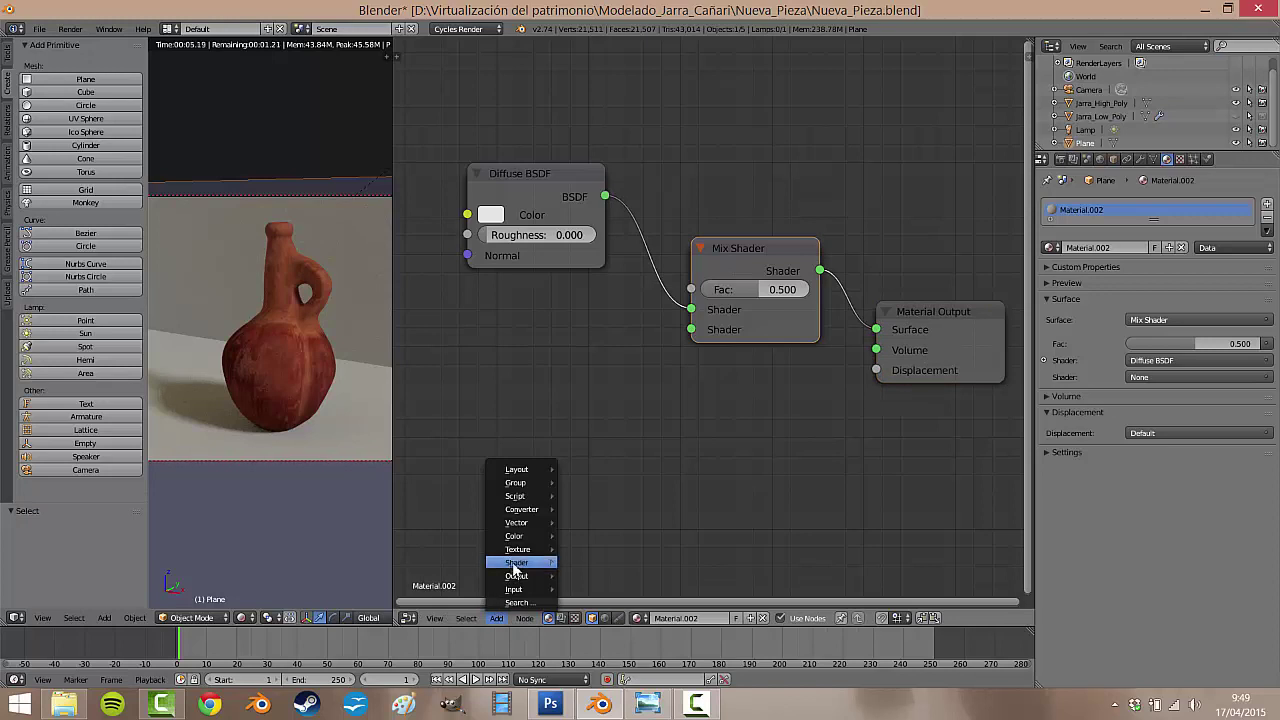
- Wire a new Glossy BSDF into the Mix Shader's second input and darken the Diffuse colour to grey
click(598, 357)
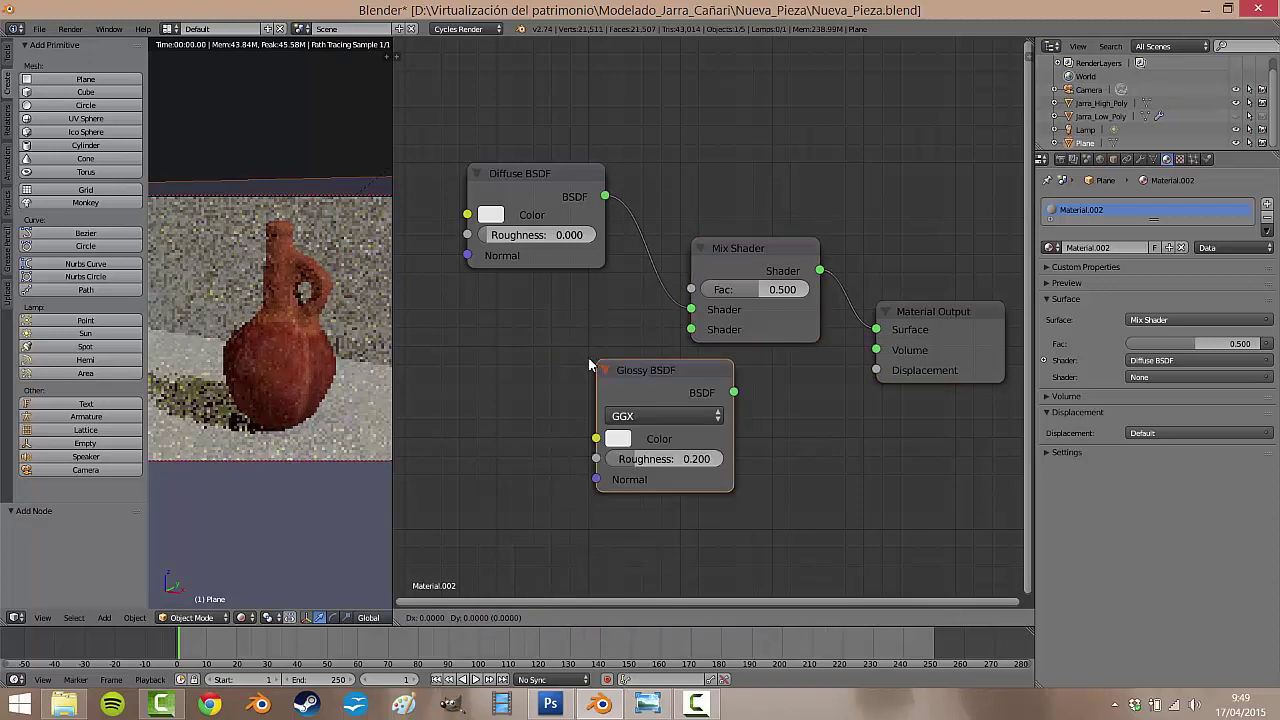
click(467, 380)
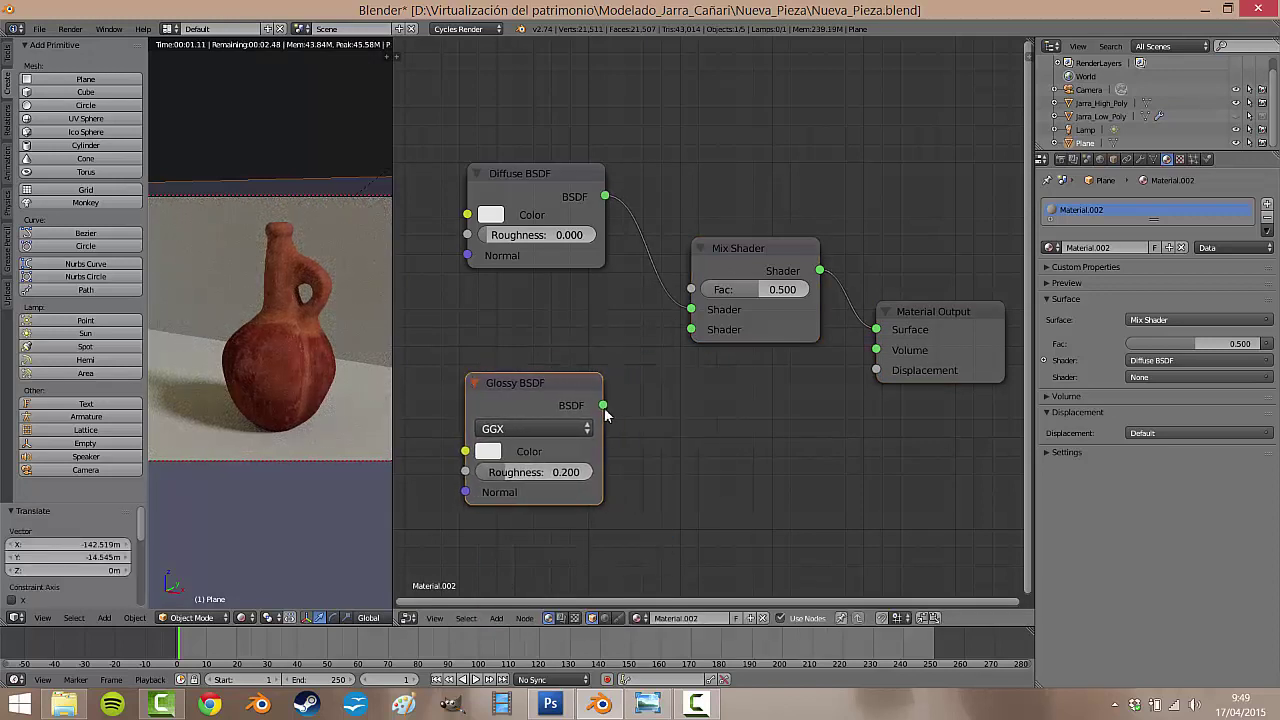
mouse_move(603, 404)
mouse_down()
mouse_move(670, 327)
mouse_move(691, 329)
mouse_up()
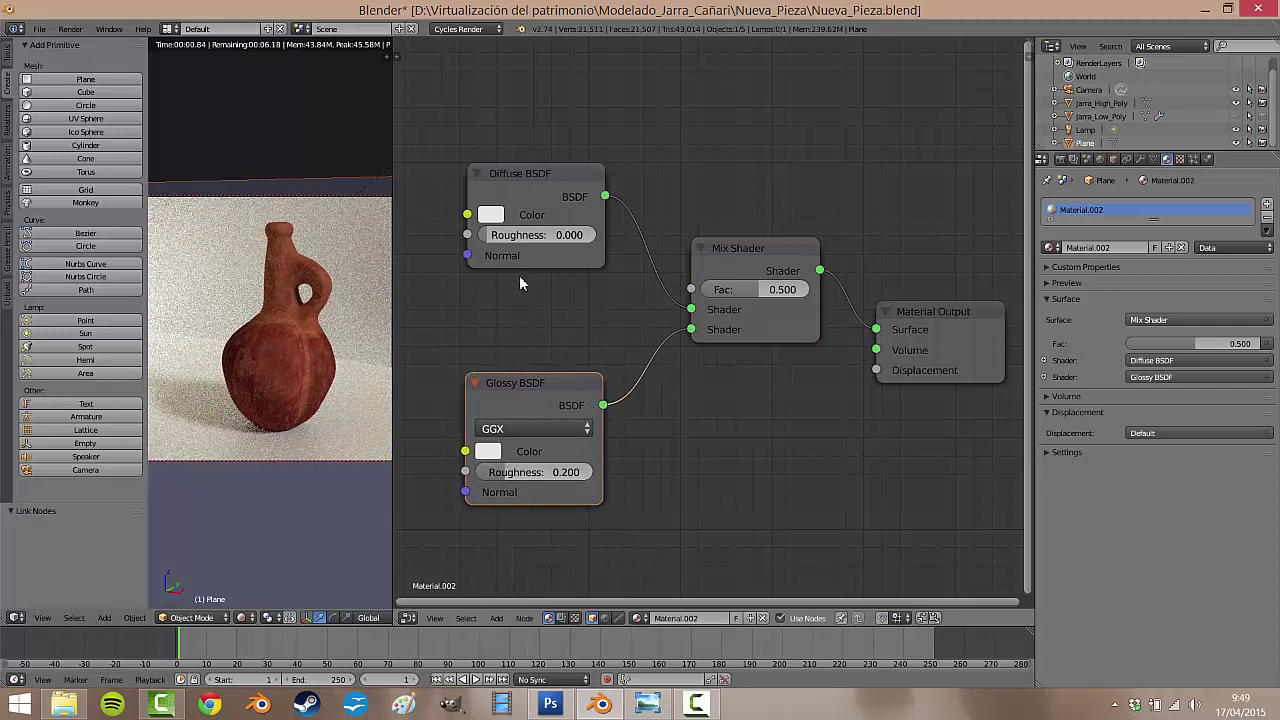
click(491, 214)
drag(636, 288, 634, 347)
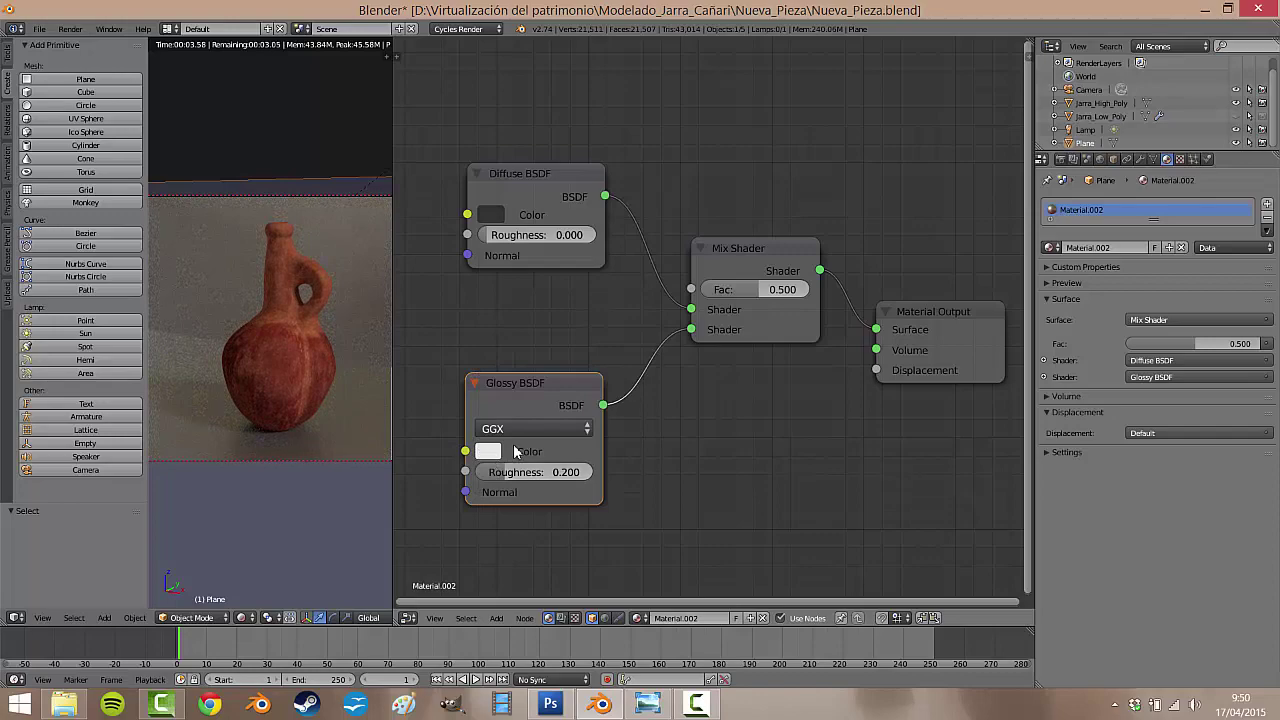
- Set Glossy roughness to 0.050 and the Mix Shader Fac to about 0.382
drag(512, 472, 490, 479)
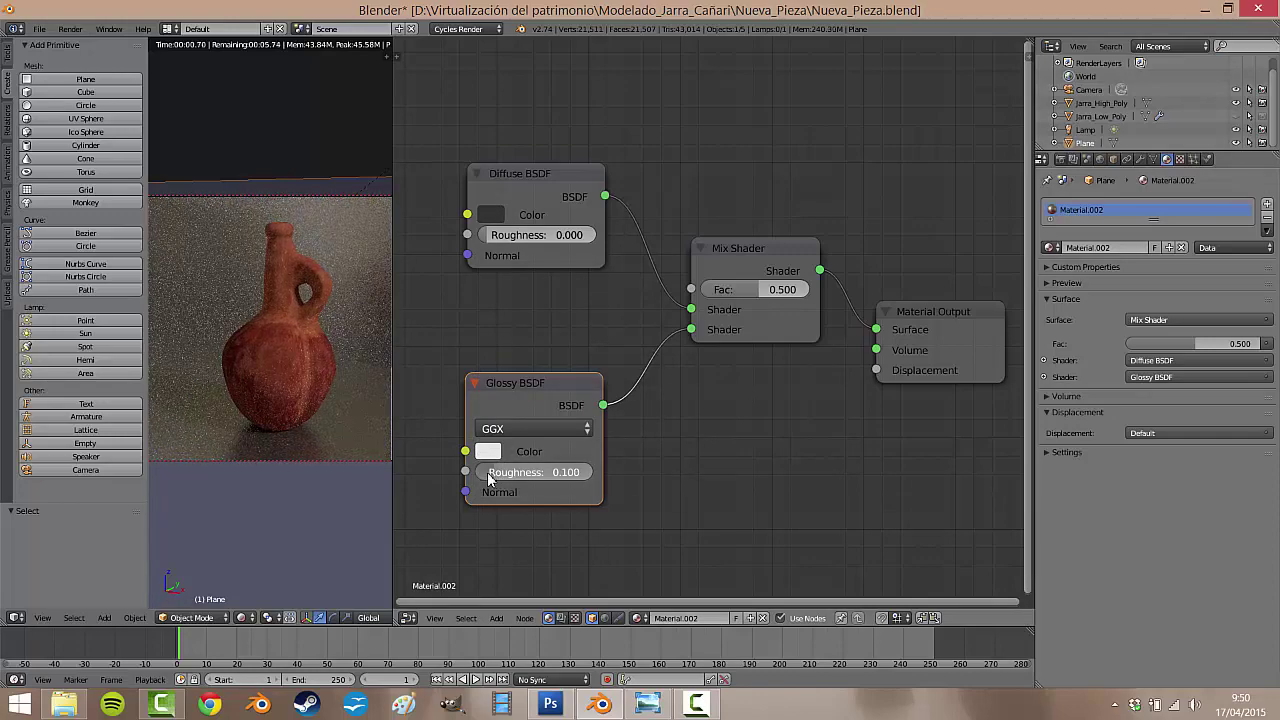
drag(488, 479, 486, 481)
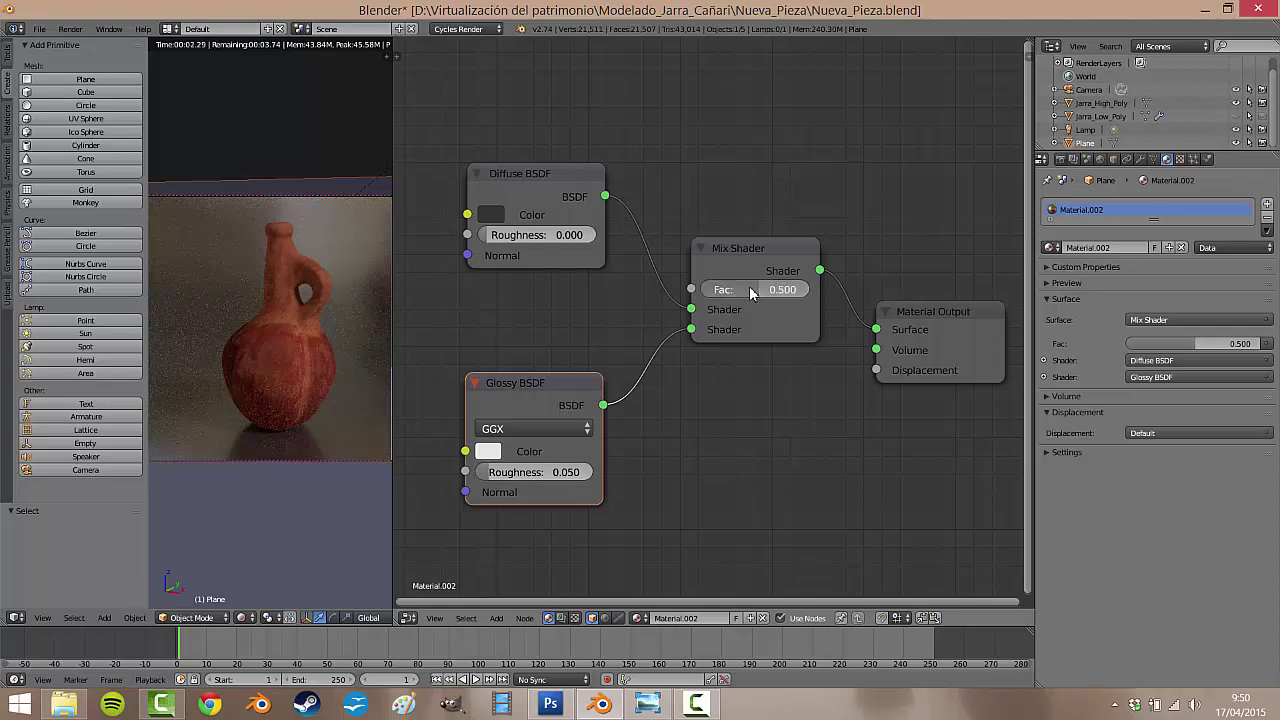
drag(749, 286, 723, 287)
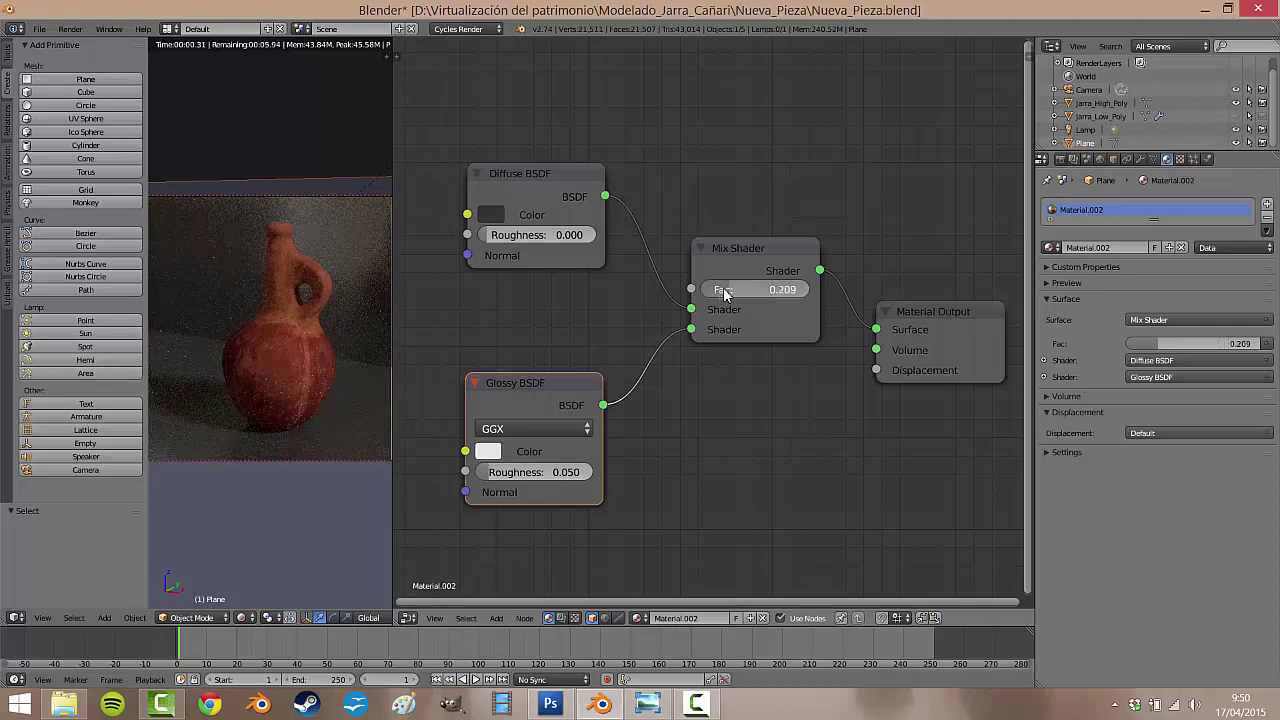
mouse_move(742, 288)
mouse_down()
mouse_move(697, 291)
mouse_move(836, 275)
mouse_move(729, 292)
mouse_up()
- Widen and recentre the rendered viewport on the jar, then raise the Glossy BSDF roughness
drag(393, 121, 726, 117)
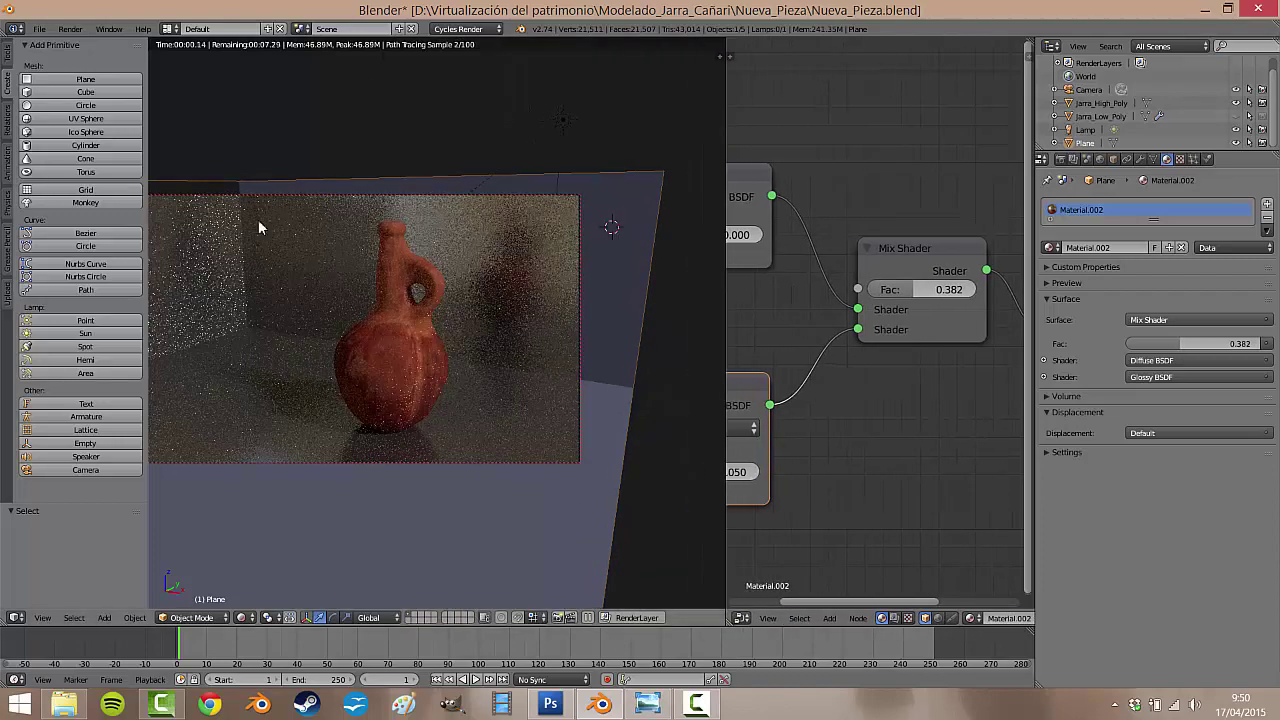
shift+middle_drag(378, 348, 462, 346)
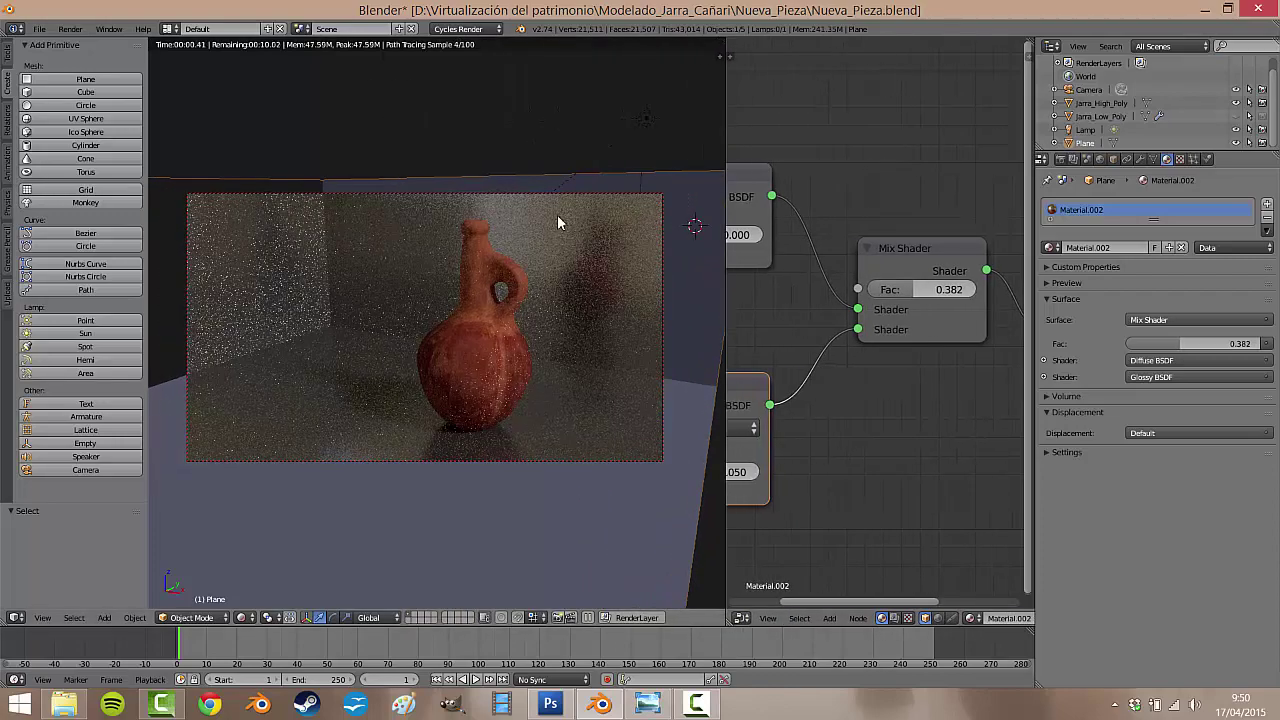
mouse_move(543, 330)
middle_down()
mouse_move(505, 324)
mouse_move(603, 329)
middle_up()
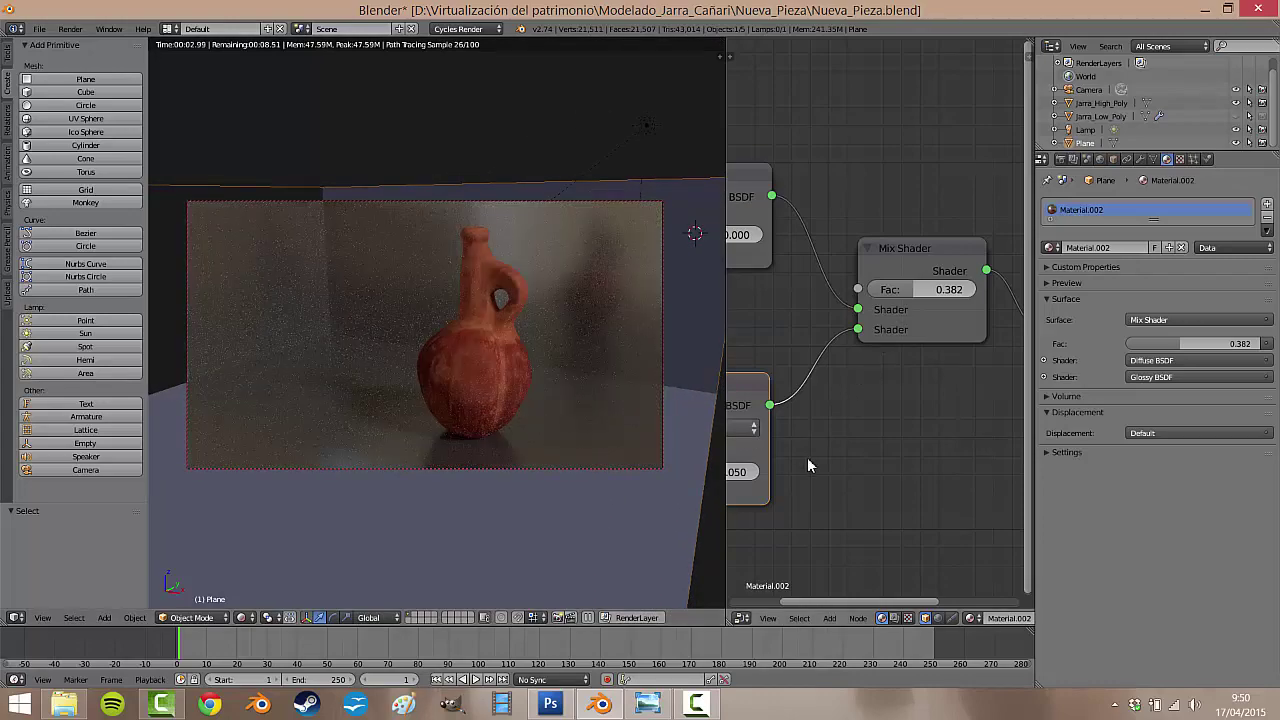
middle_drag(779, 472, 891, 443)
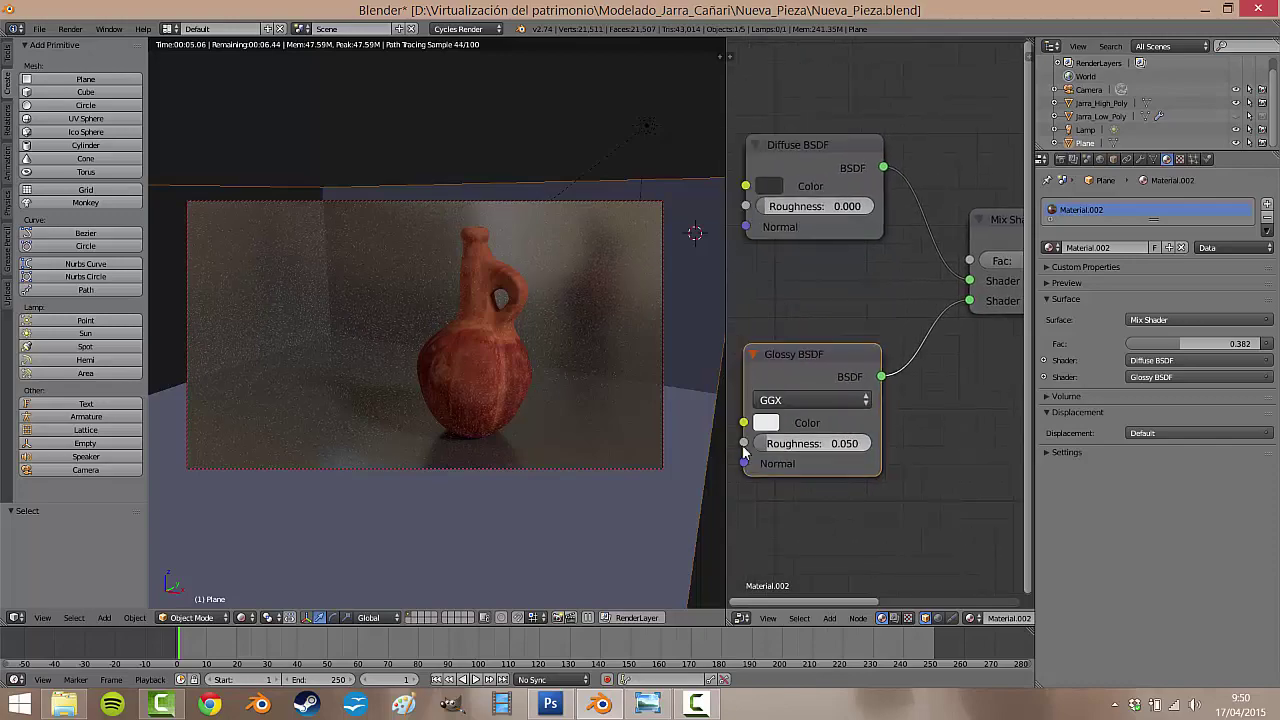
mouse_move(768, 452)
mouse_down()
mouse_move(784, 457)
mouse_move(777, 449)
mouse_up()
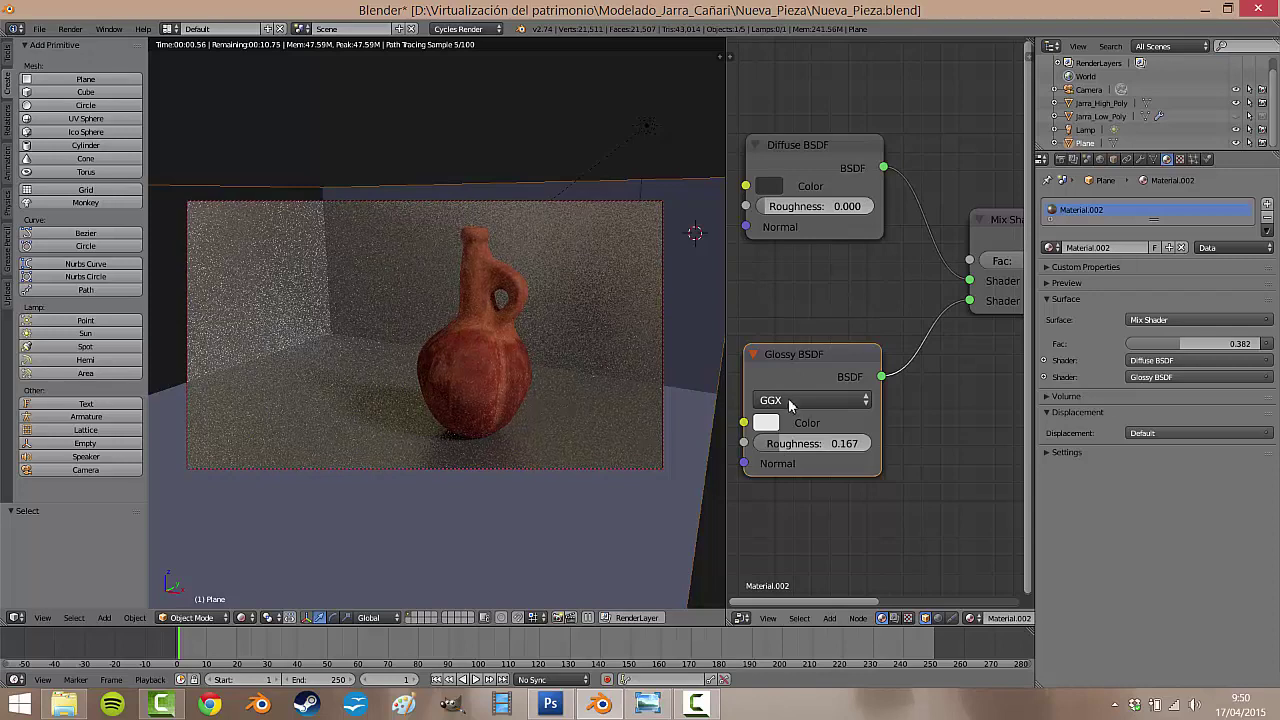
- Lower the Mix Shader Fac to 0.264
middle_drag(990, 338, 868, 312)
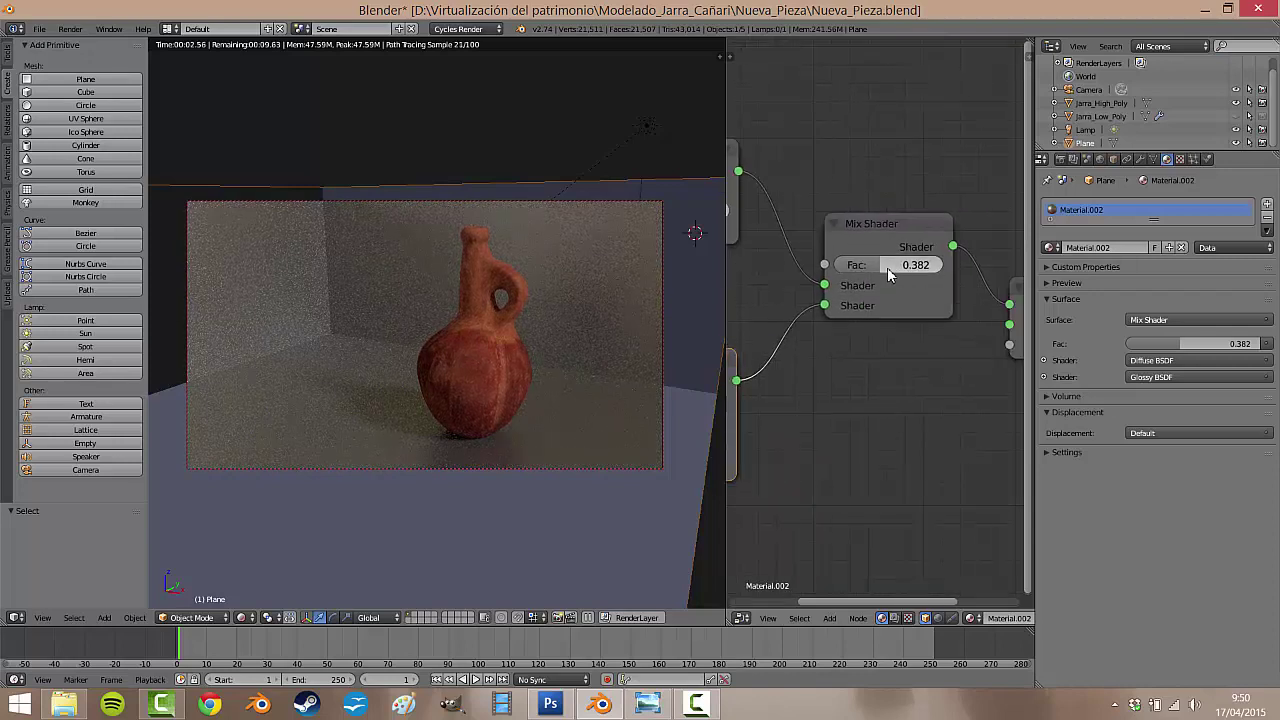
drag(874, 265, 862, 265)
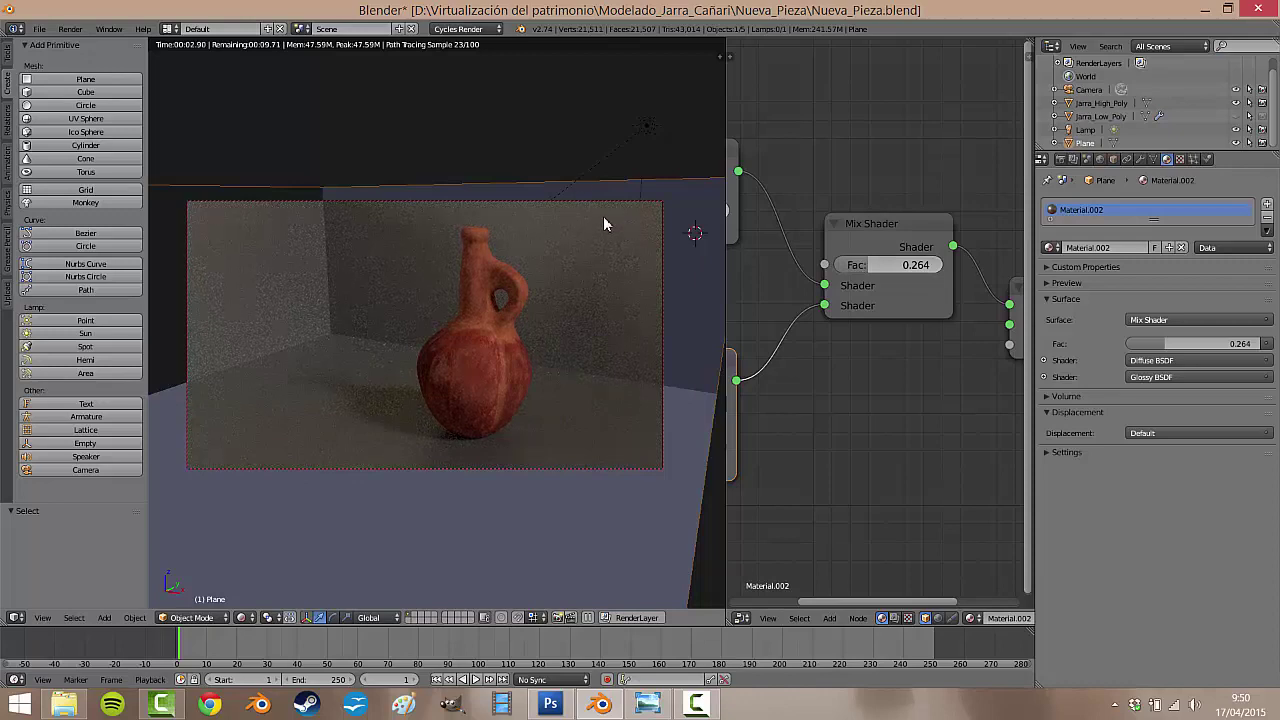
scroll(493, 334, up, 2)
scroll(500, 322, down, 2)
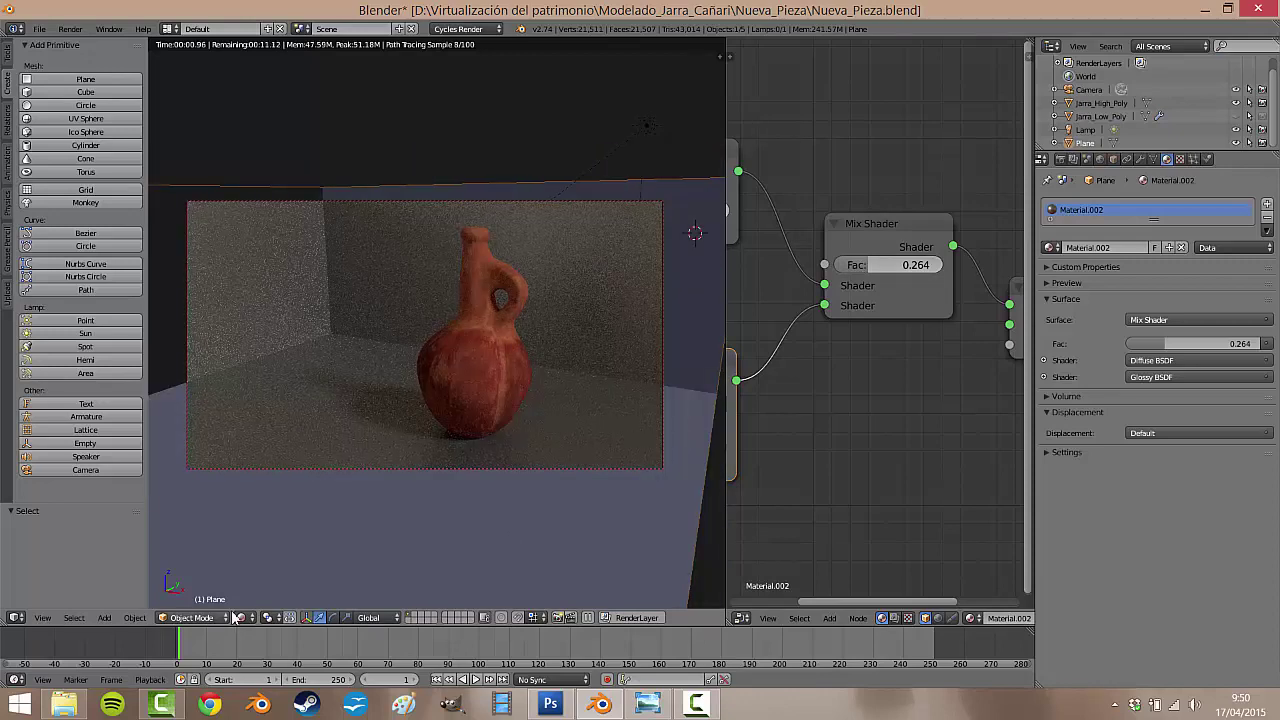
click(240, 617)
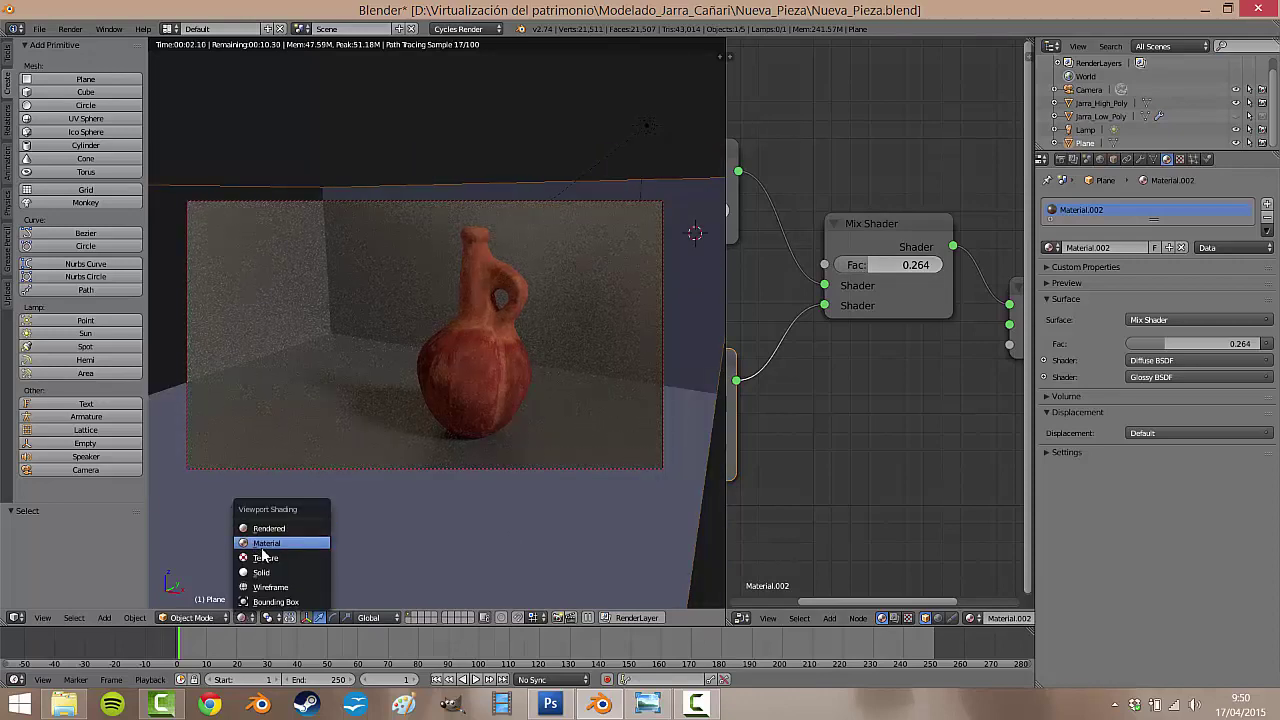
- Return to material shading and delete the lamp
click(267, 543)
mouse_move(271, 543)
middle_down()
mouse_move(571, 286)
mouse_move(514, 276)
middle_up()
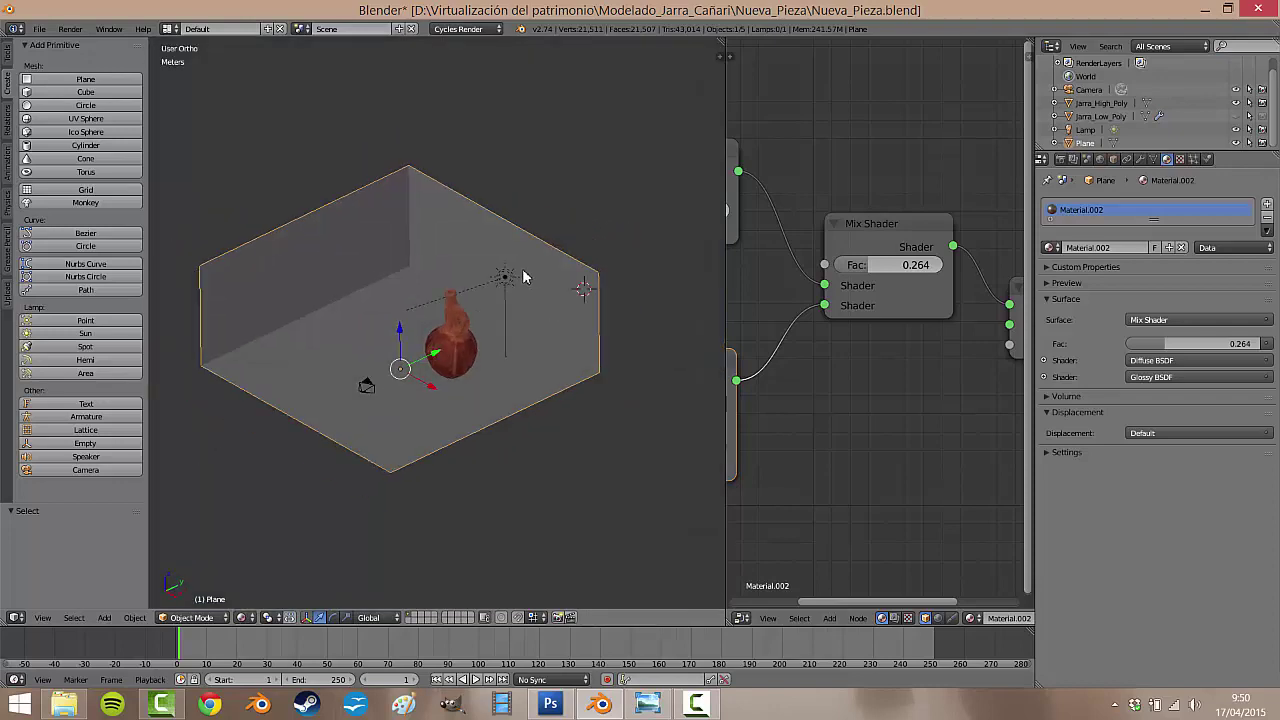
right_click(505, 280)
key(x)
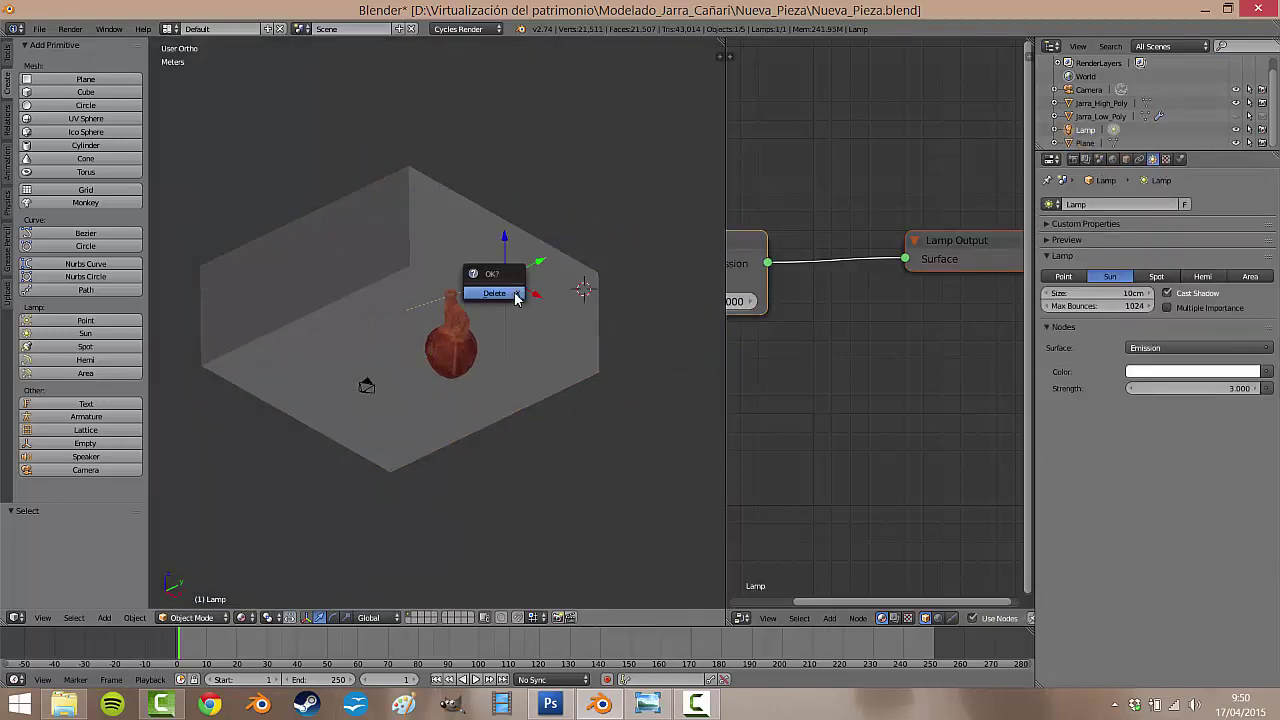
click(493, 293)
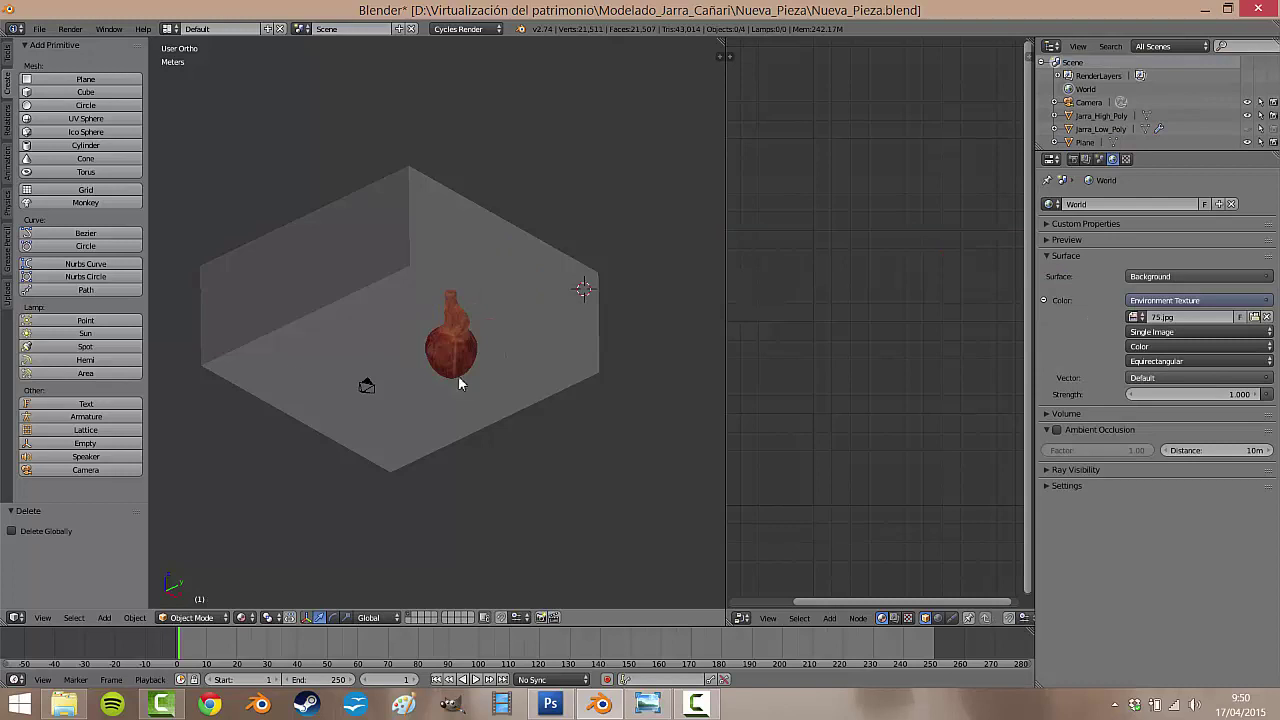
- Add Plane.001, move it along X, rotate it and scale it to 3.314
click(44, 80)
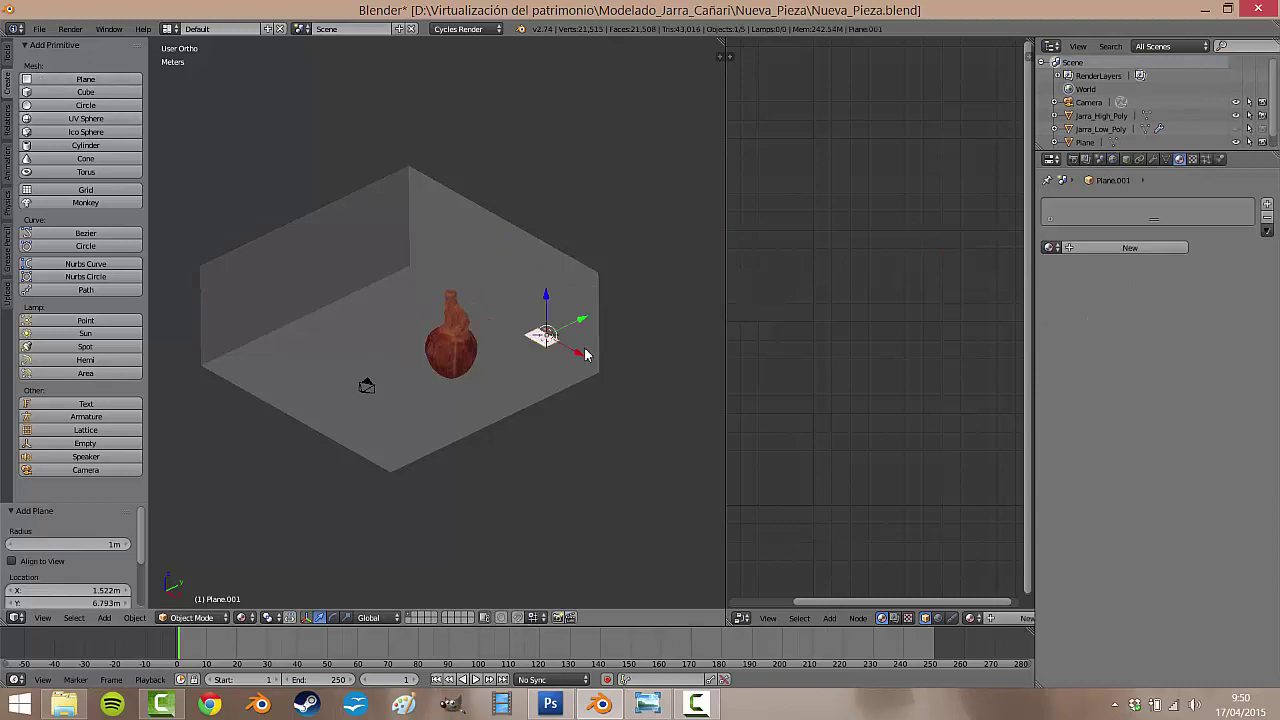
key(g)
key(x)
click(565, 390)
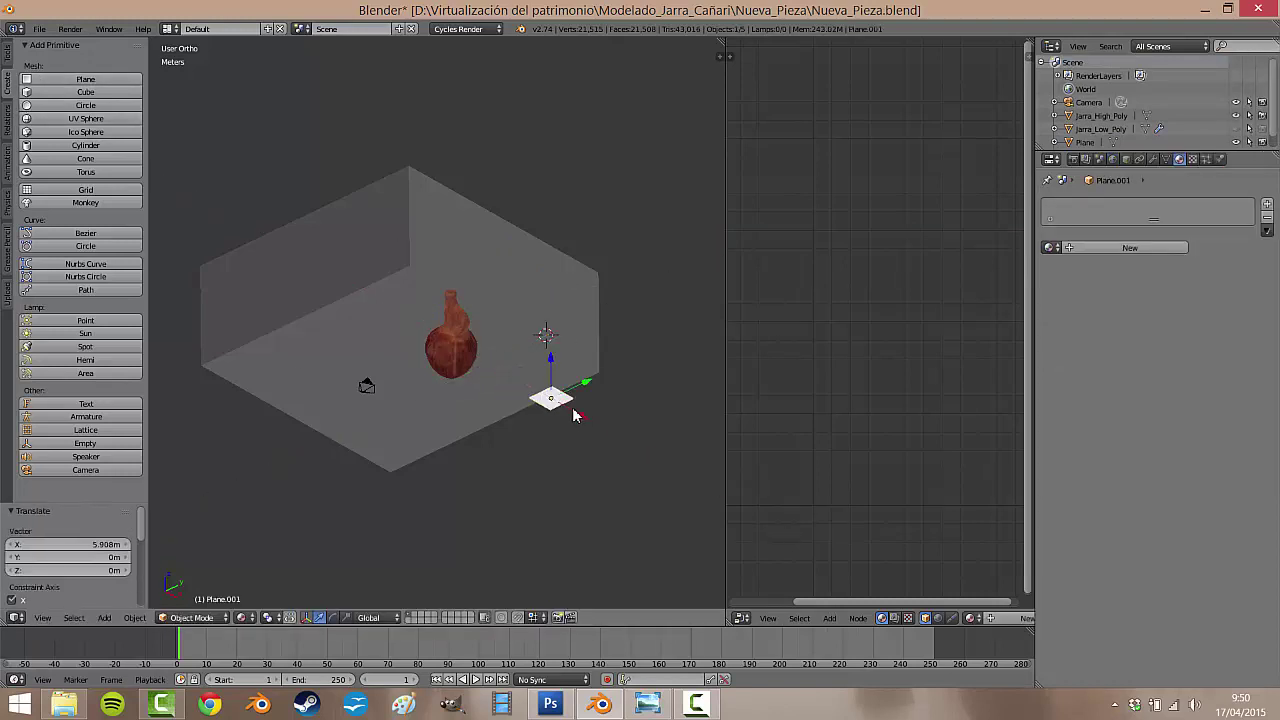
scroll(575, 455, up, 2)
scroll(571, 422, up, 1)
key(r)
key(r)
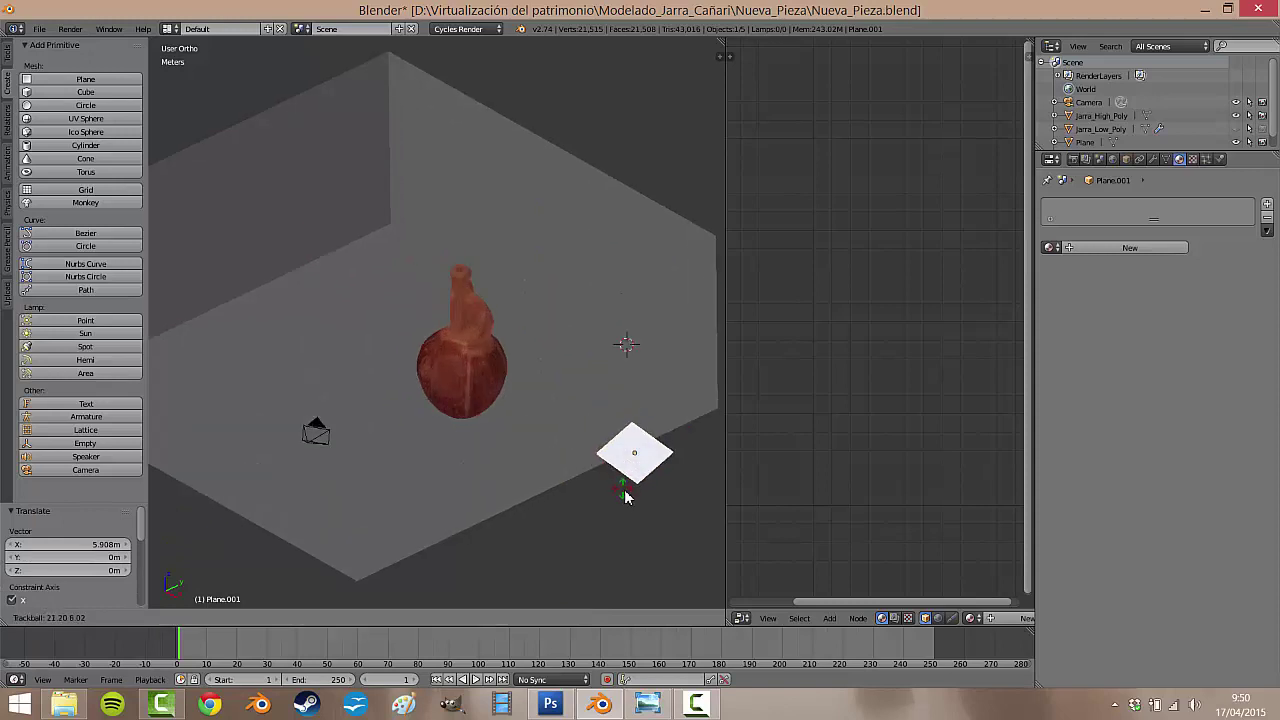
click(643, 540)
scroll(614, 522, down, 2)
key(s)
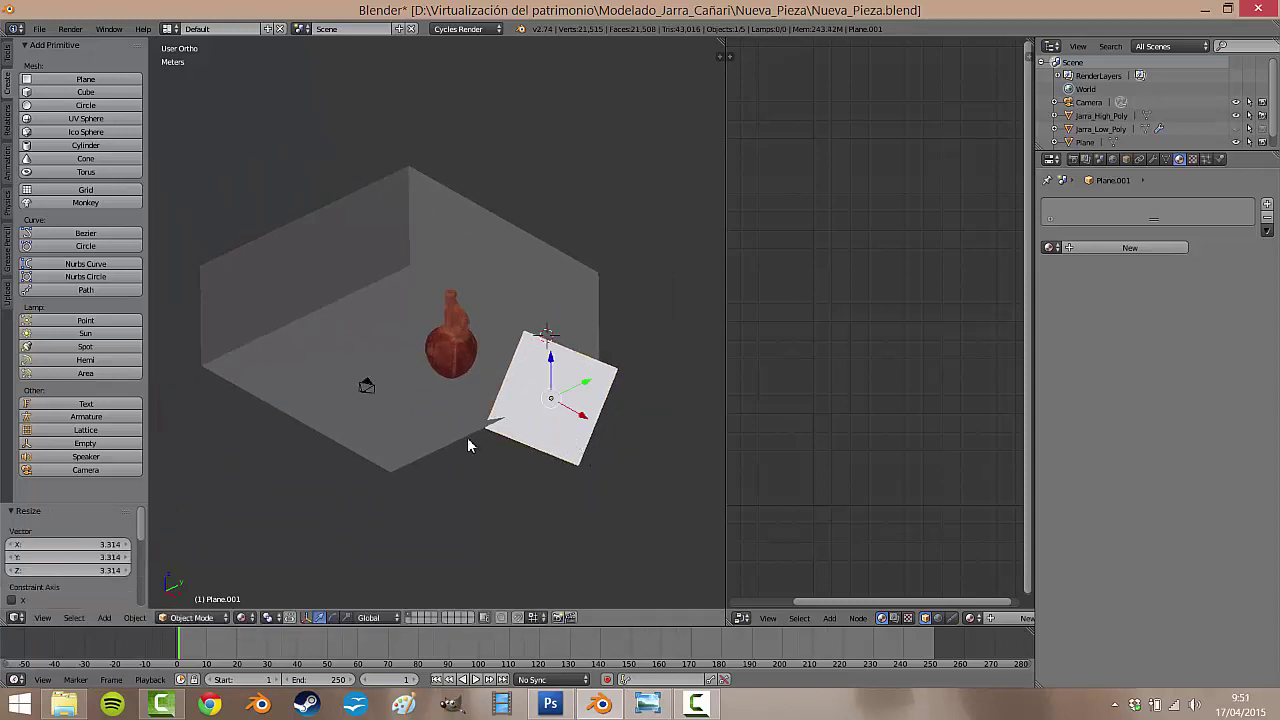
click(510, 452)
- Reposition and tilt Plane.001 so it stands beside the jar inside the backdrop box
middle_drag(510, 452, 554, 384)
key(g)
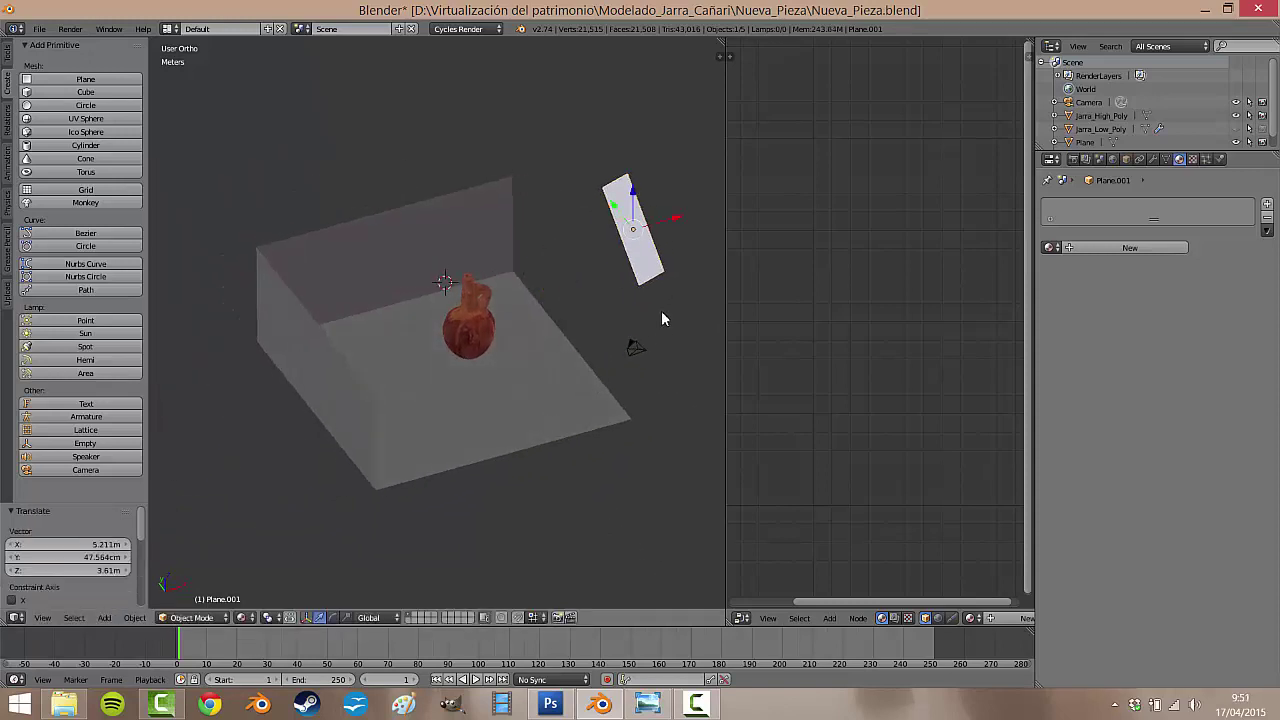
click(661, 310)
mouse_move(661, 310)
middle_down()
mouse_move(520, 355)
mouse_move(530, 395)
middle_up()
key(g)
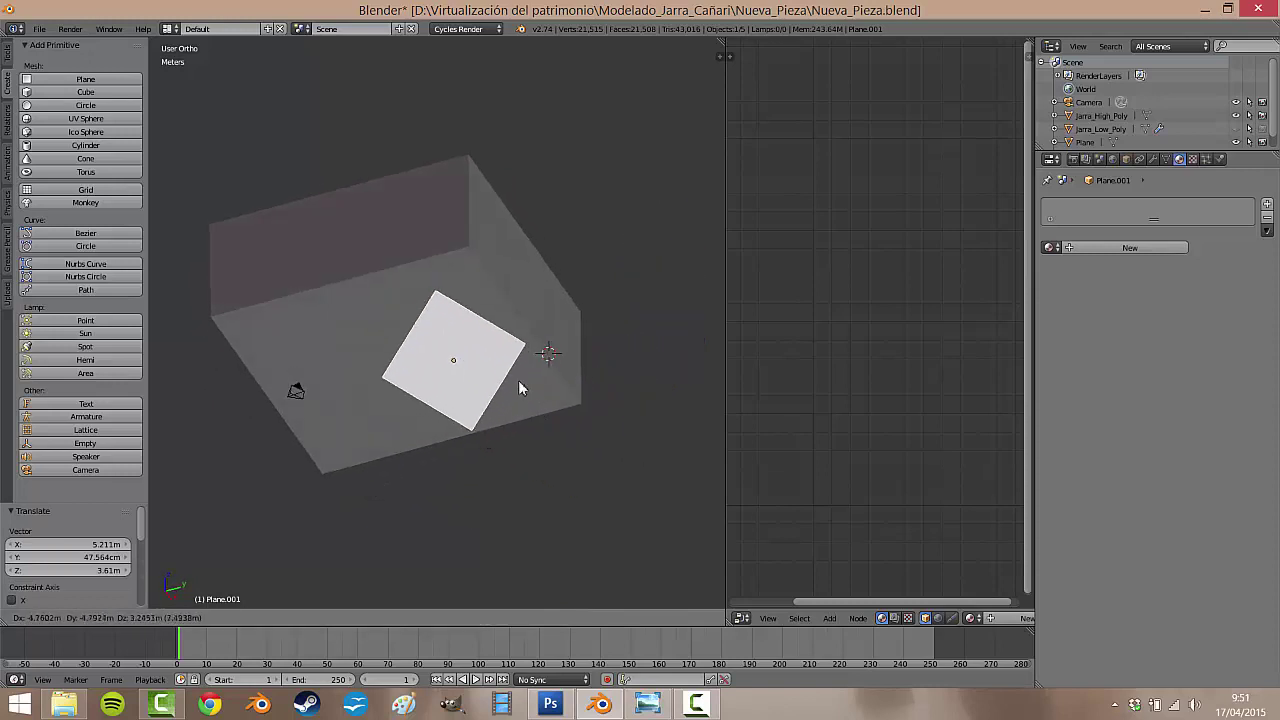
click(423, 400)
middle_drag(423, 400, 554, 366)
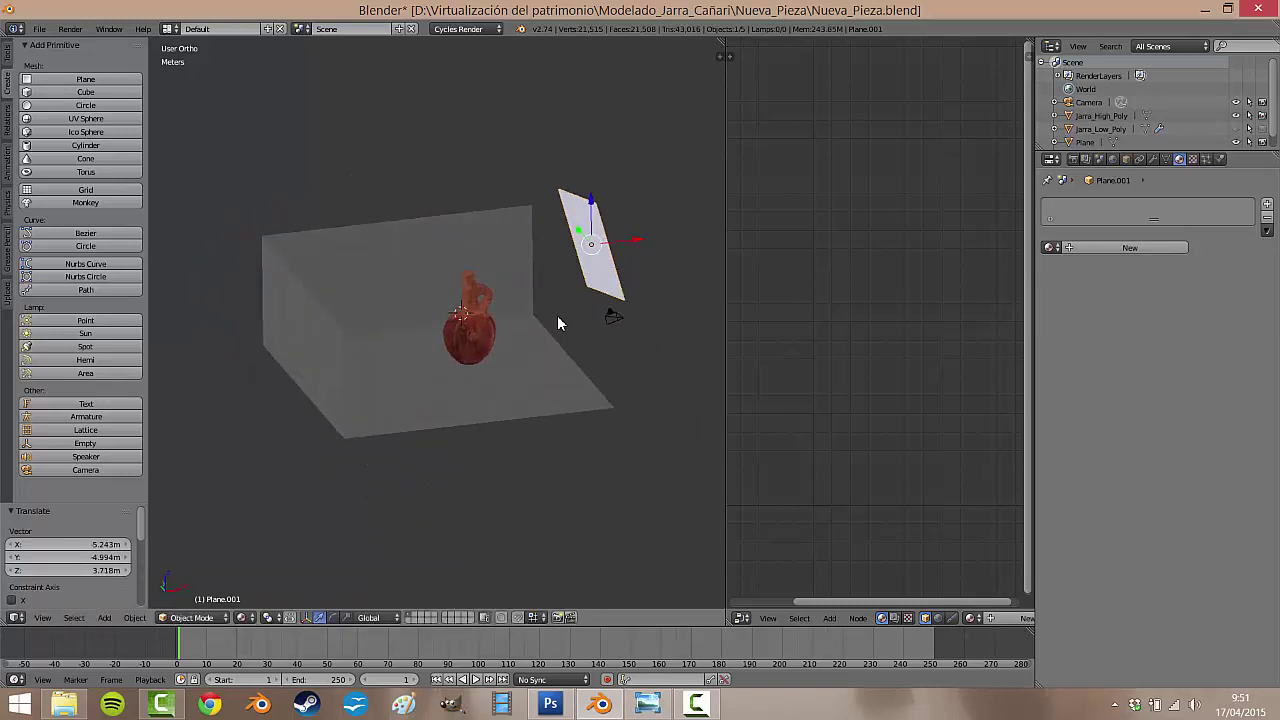
key(r)
key(r)
click(578, 325)
key(g)
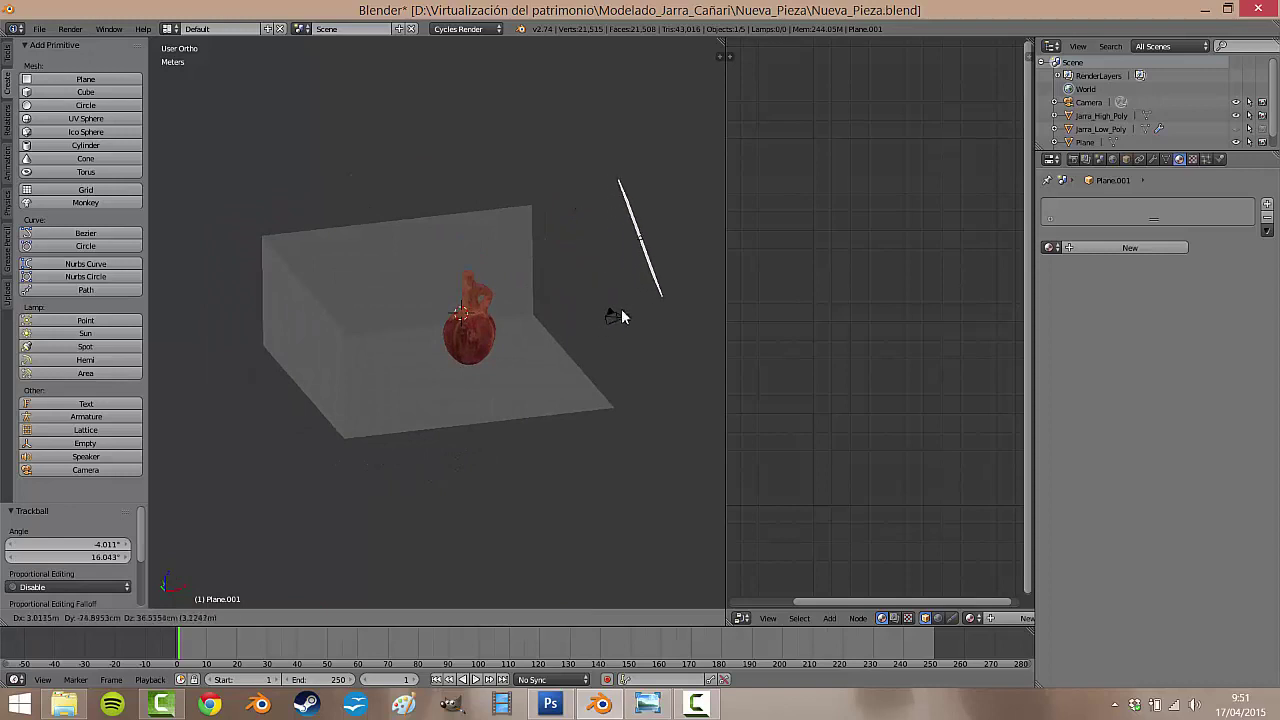
click(612, 318)
middle_drag(591, 349, 600, 430)
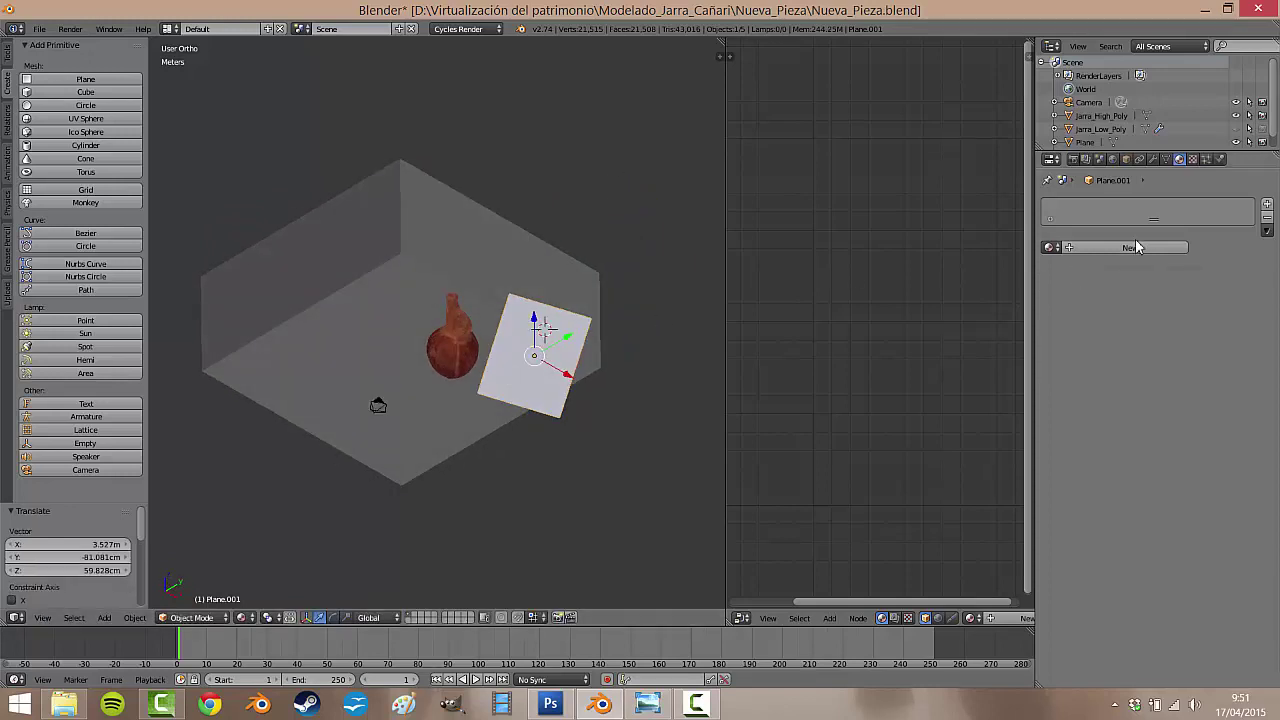
- Give the plane a new Emission material, Material.003, with strength 10
click(1133, 247)
click(1152, 319)
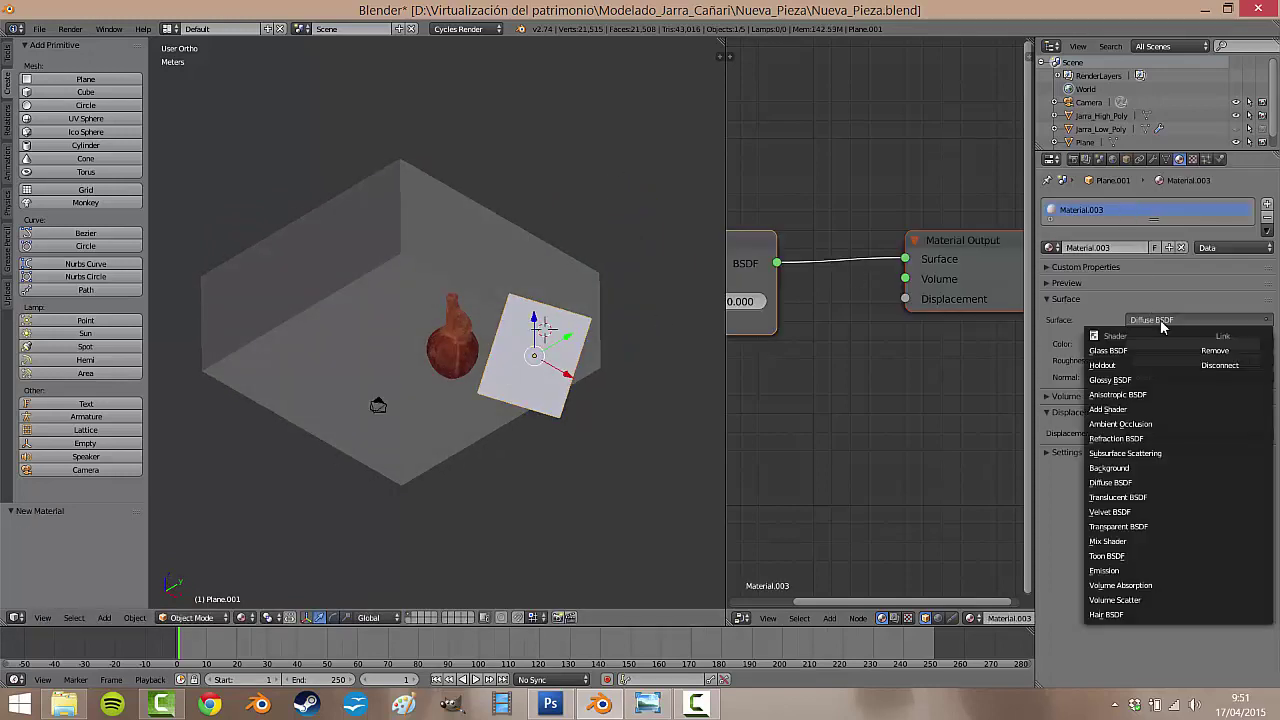
click(1163, 575)
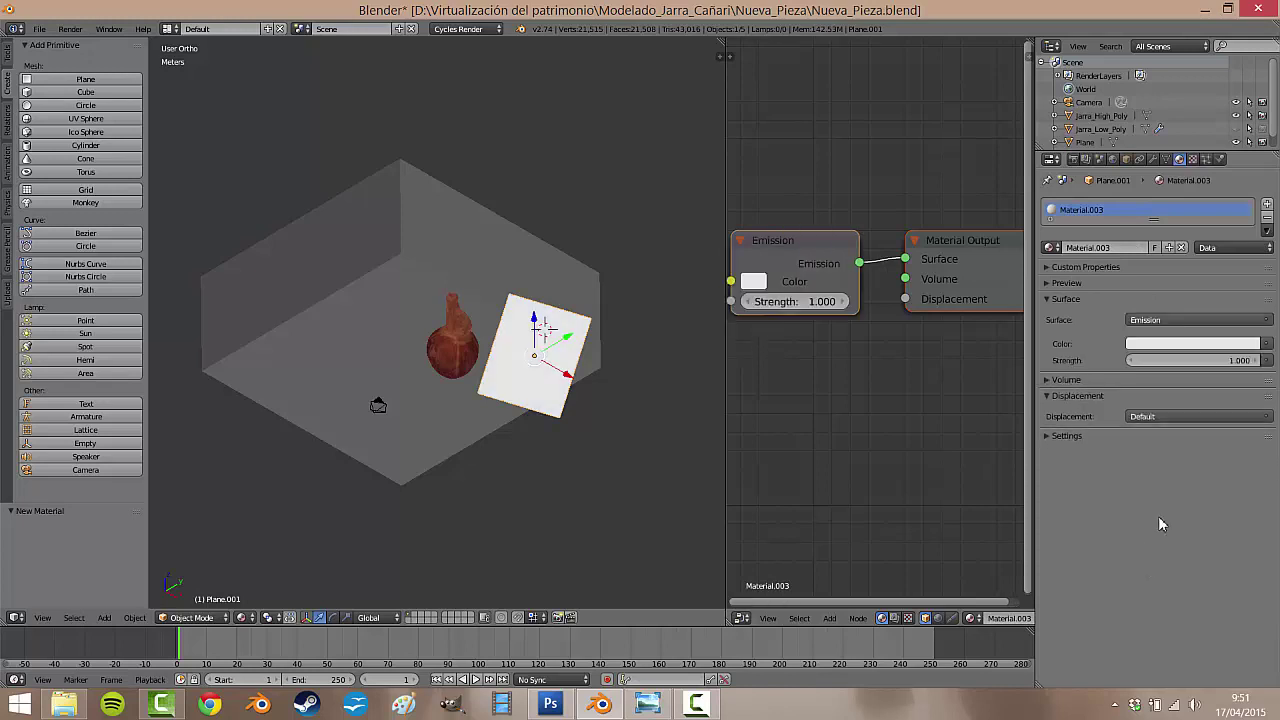
click(1207, 359)
text(10)
key(Return)
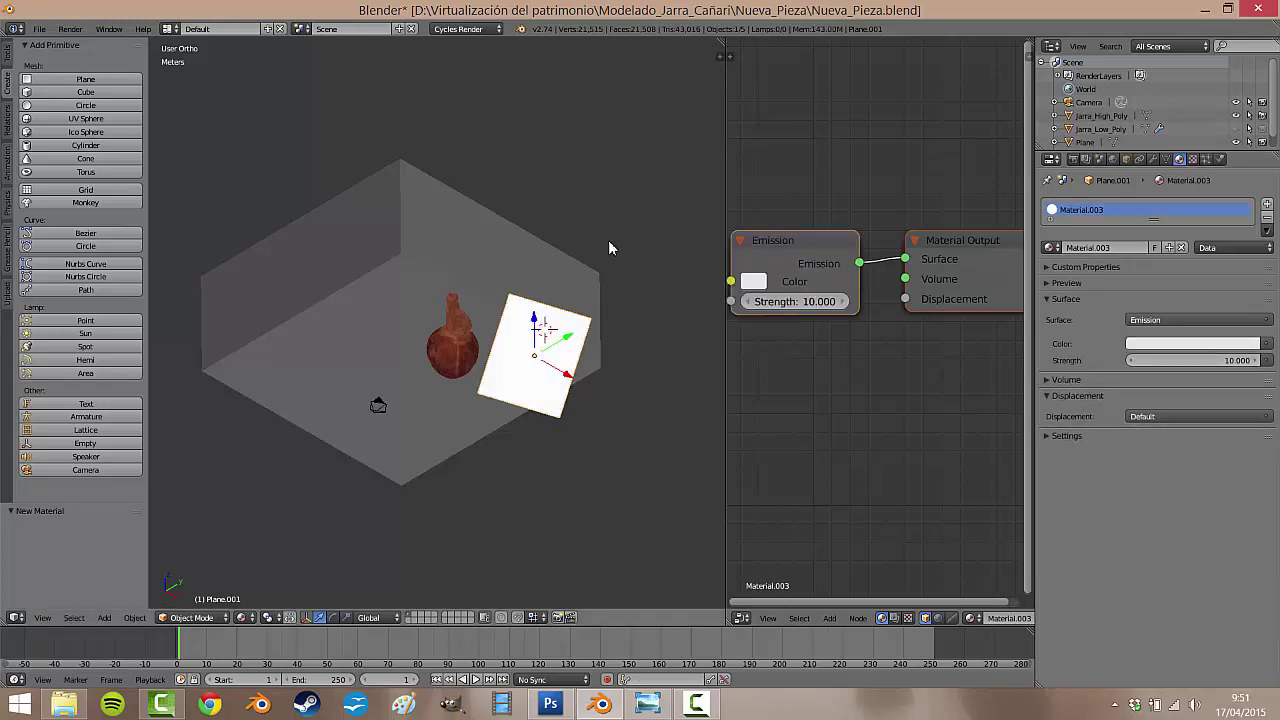
- Tilt the glowing plane about 30 degrees
mouse_move(545, 435)
middle_down()
mouse_move(471, 452)
mouse_move(634, 412)
middle_up()
key(r)
click(590, 409)
- Duplicate the panel as Plane.002, angle it toward the jar, scale to 0.730 and raise it
key(shift+d)
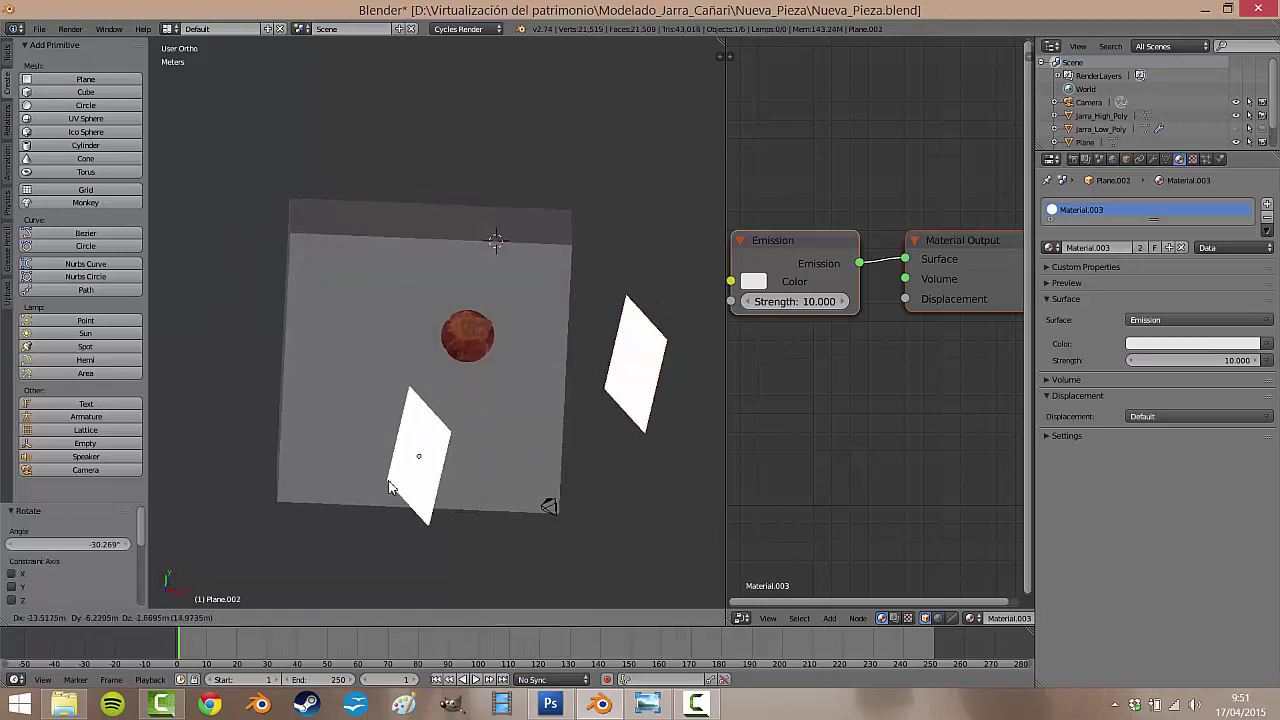
click(404, 495)
key(r)
click(415, 565)
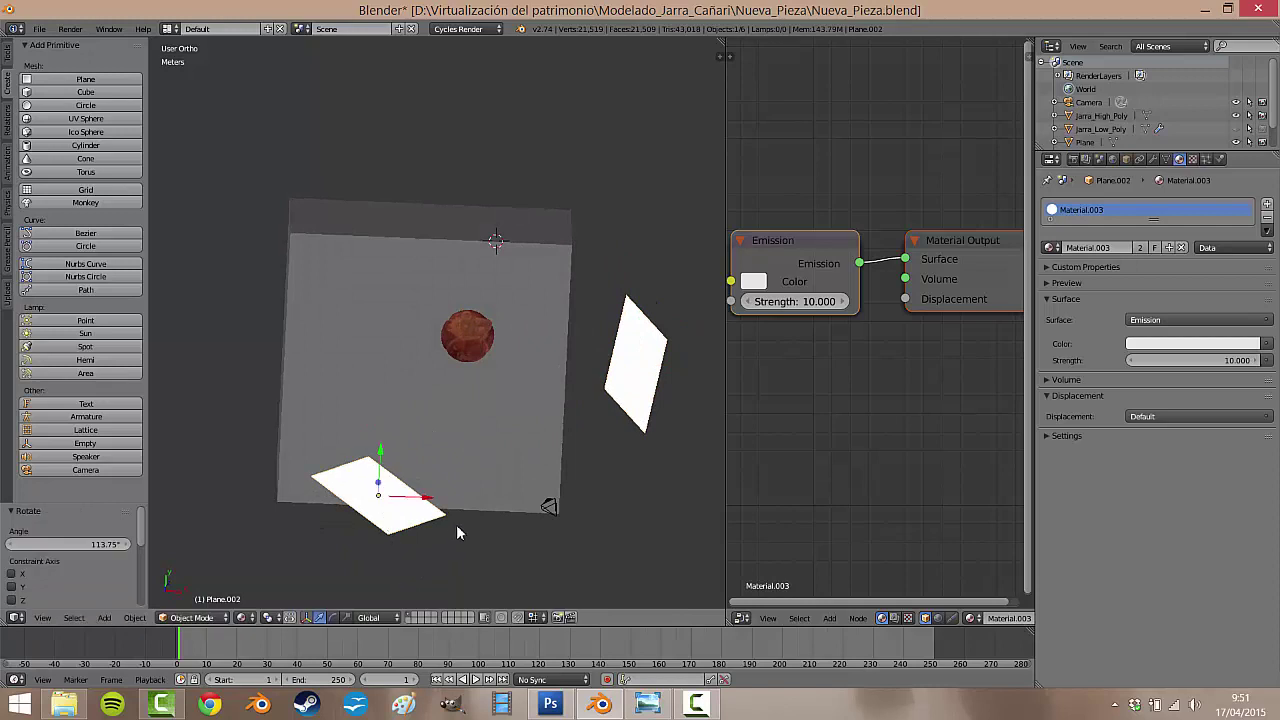
mouse_move(456, 524)
middle_down()
mouse_move(499, 425)
mouse_move(468, 457)
mouse_move(332, 379)
middle_up()
key(r)
click(565, 412)
key(s)
click(558, 435)
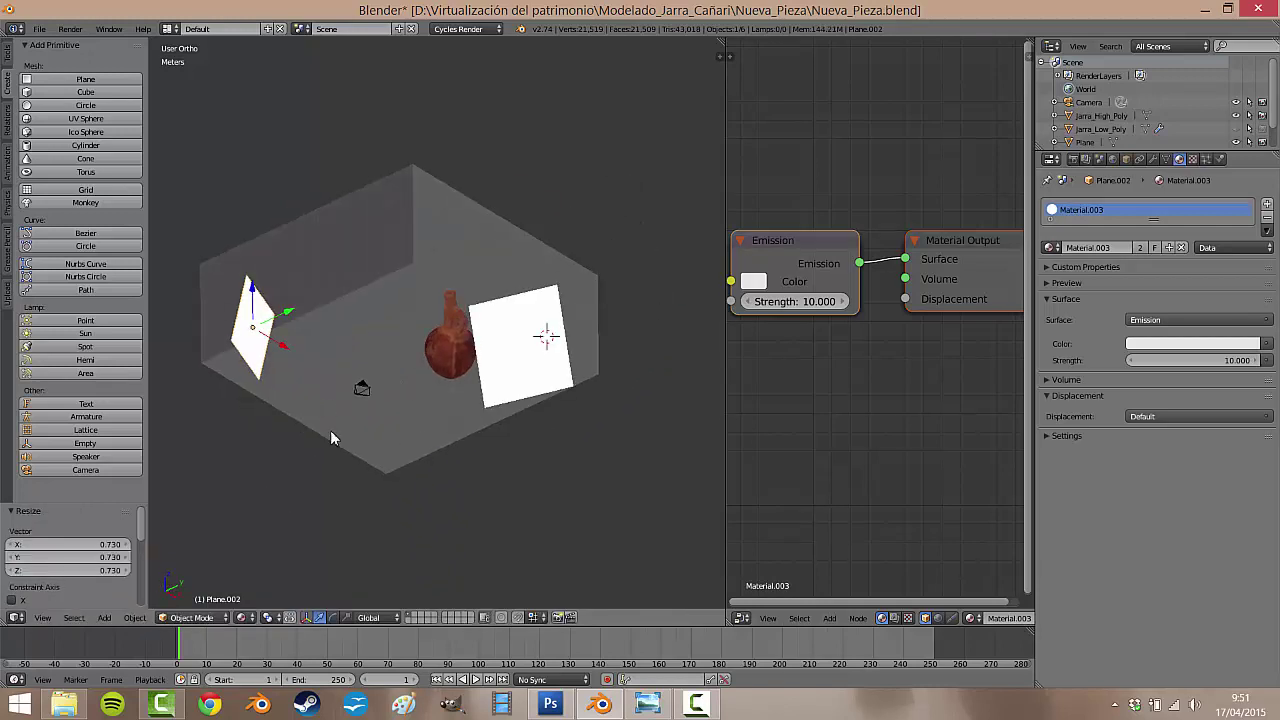
key(g)
click(328, 384)
- View the scene through the camera
click(44, 617)
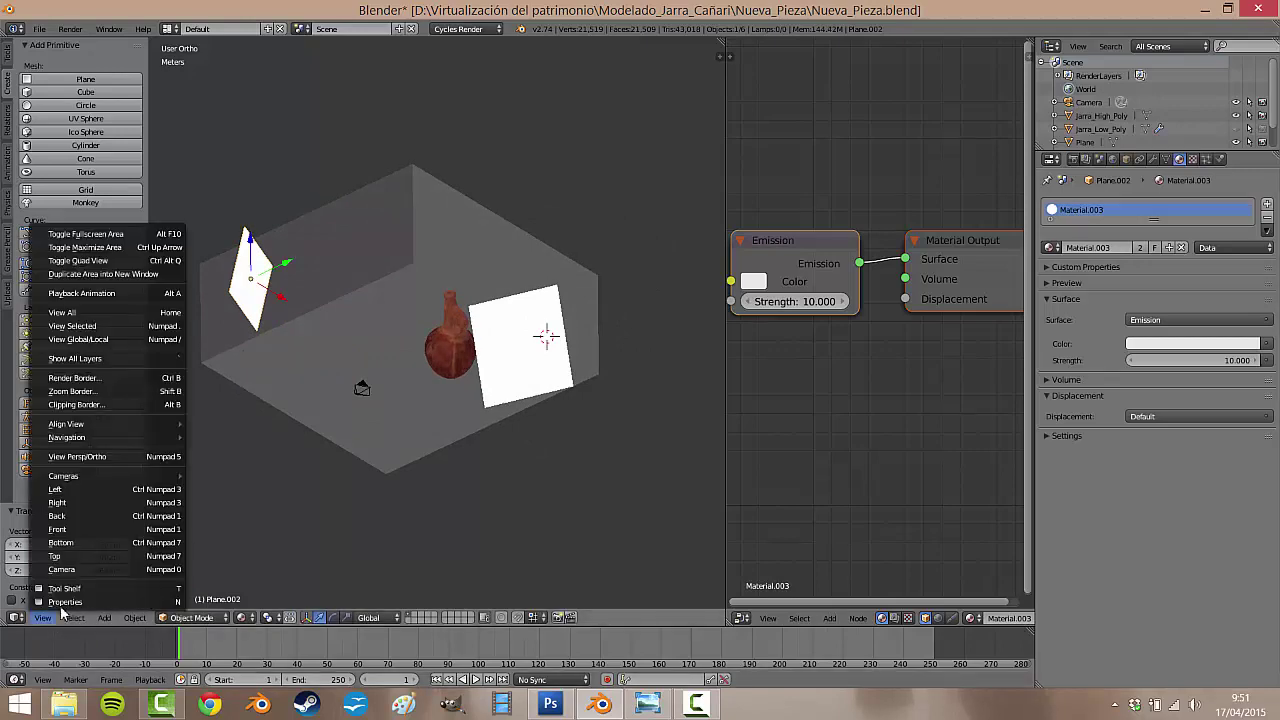
click(62, 569)
click(241, 617)
- In rendered preview, give Plane.002 its own material Material.004 and drop its emission to 47.1
click(273, 539)
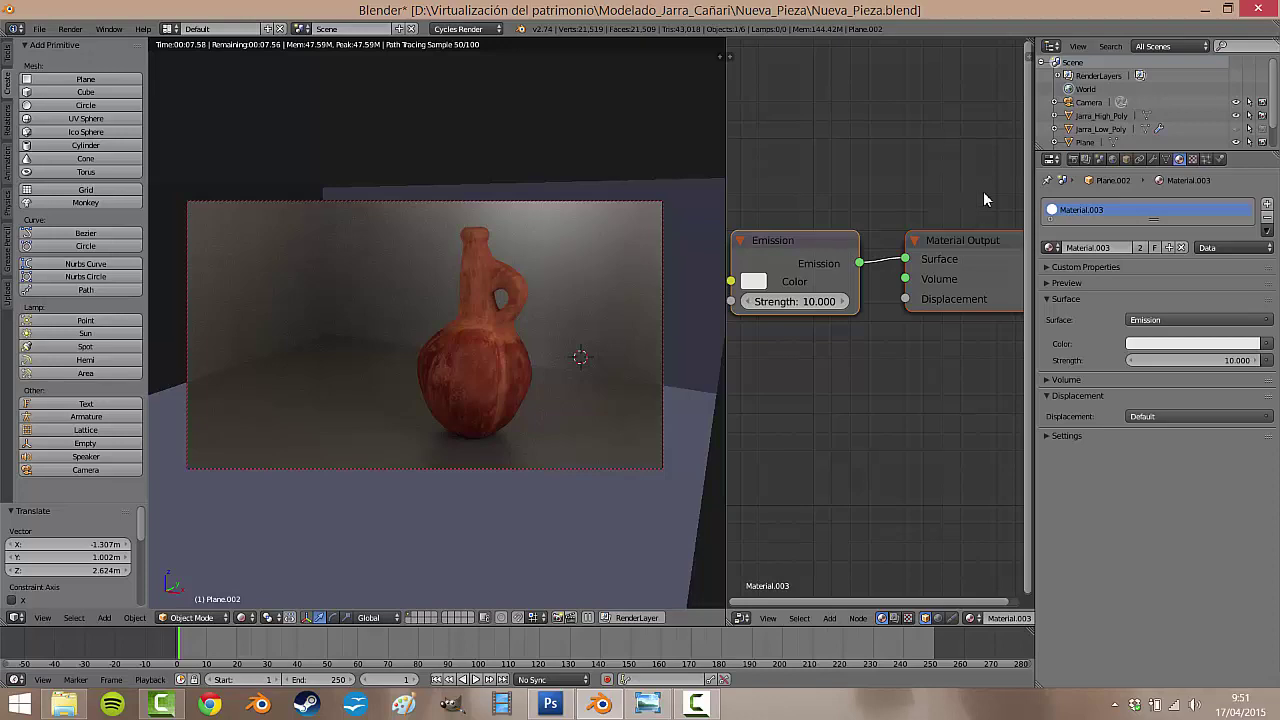
click(1171, 247)
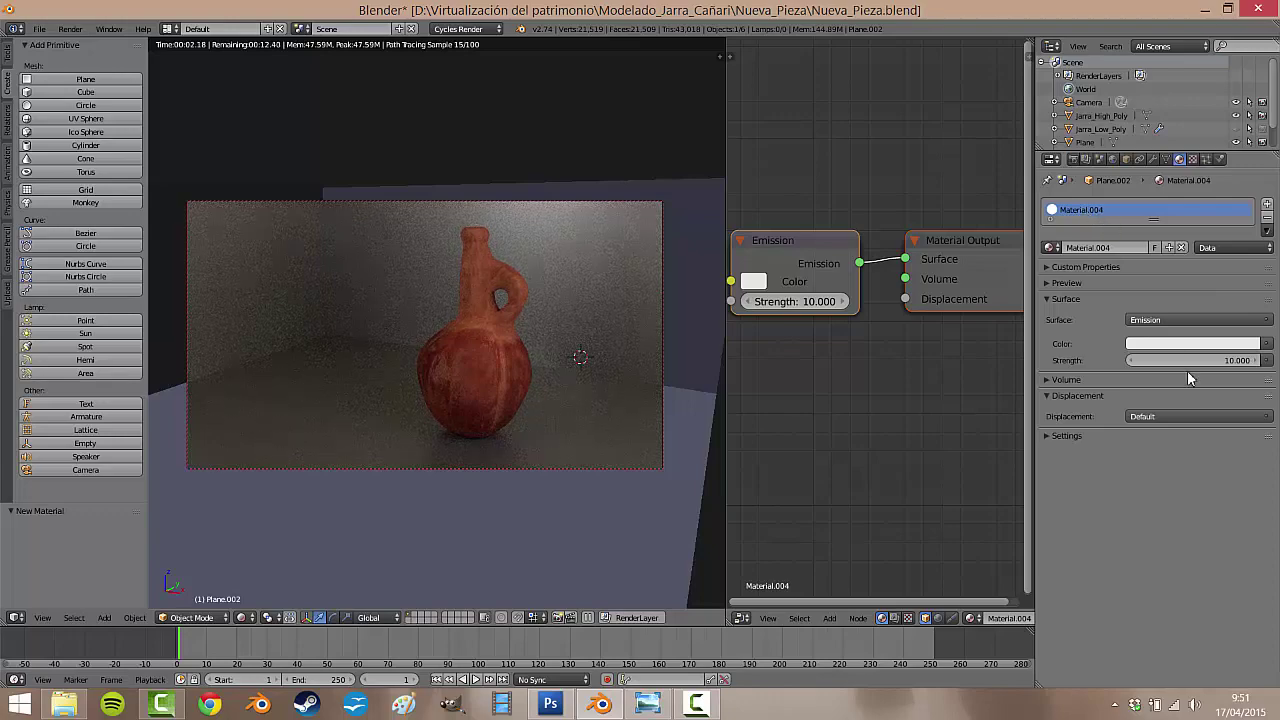
mouse_move(1190, 362)
mouse_down()
mouse_move(152, 357)
mouse_move(240, 357)
mouse_up()
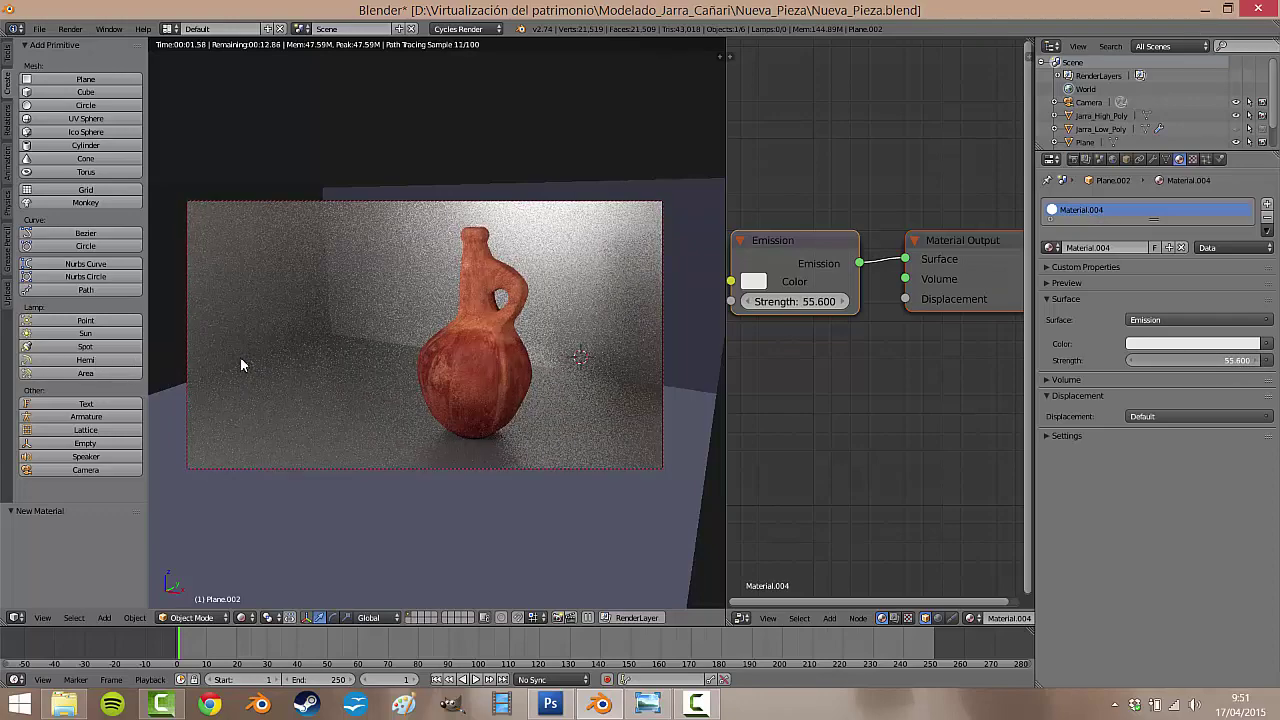
drag(240, 358, 1167, 358)
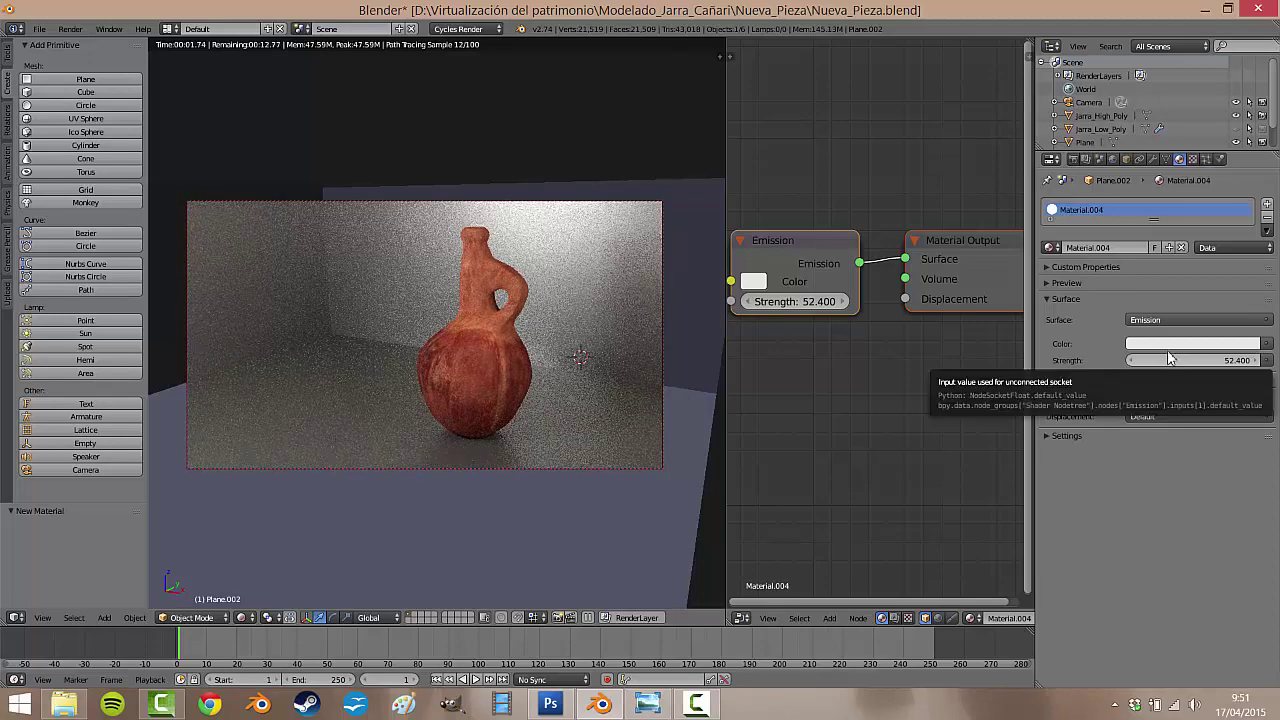
scroll(570, 300, down, 1)
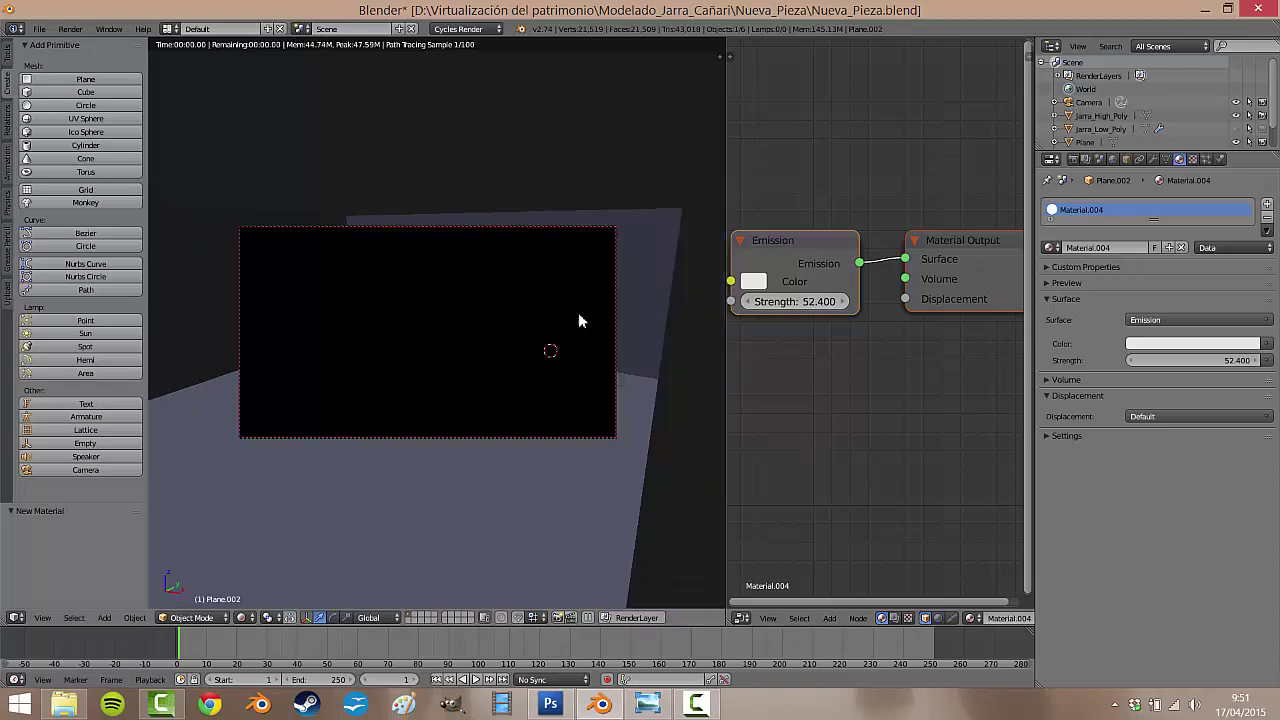
scroll(578, 330, up, 1)
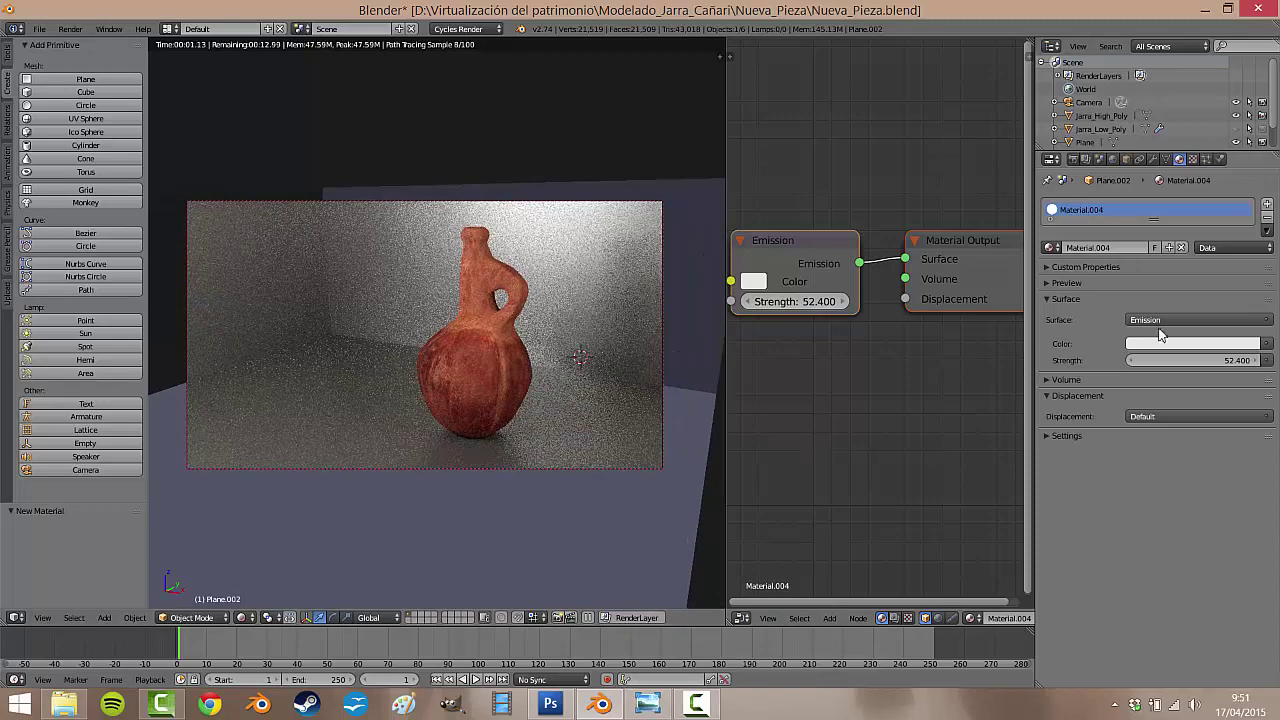
drag(1194, 360, 1151, 356)
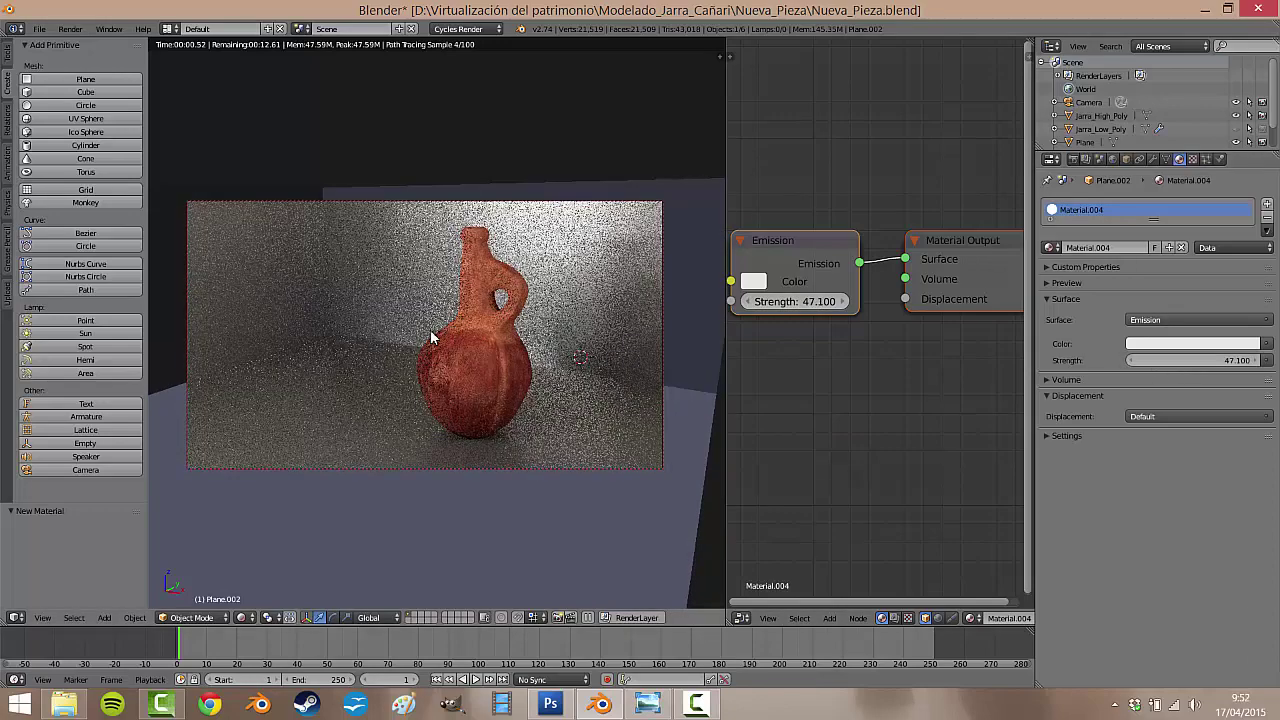
- Lower Plane.001's emission strength to 41.500 and Plane.002's to 28.900
scroll(1094, 130, down, 2)
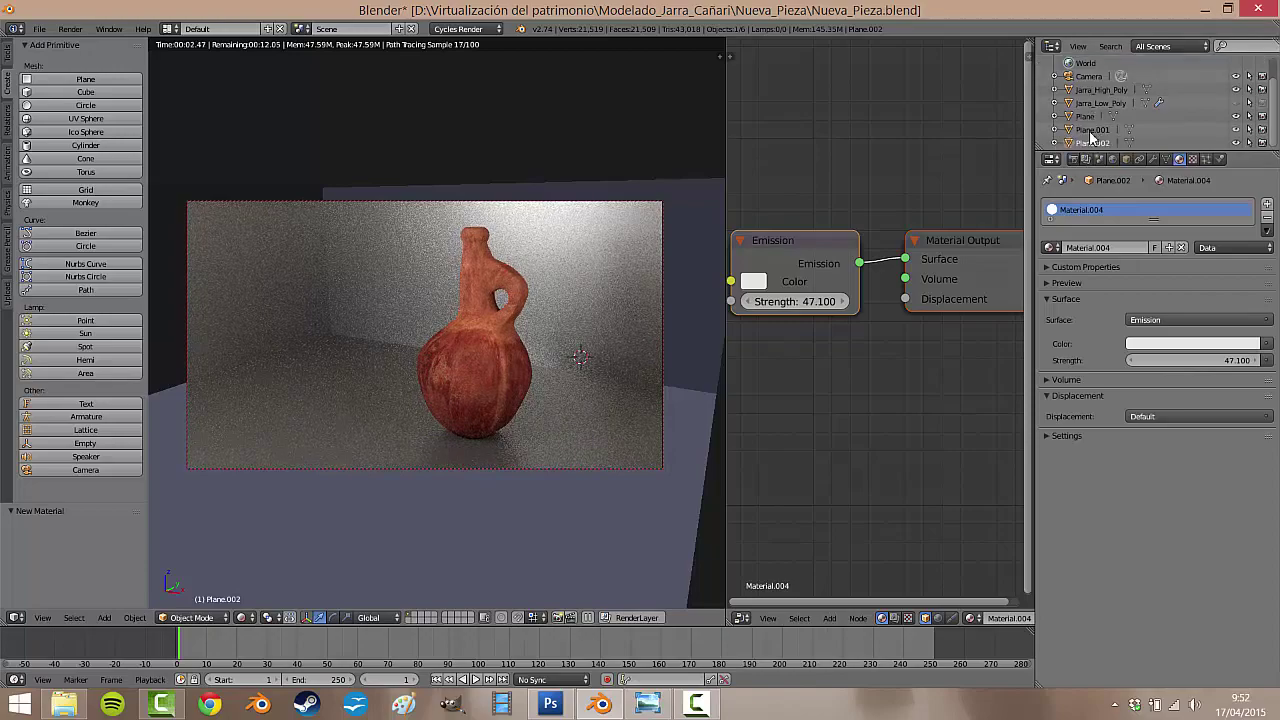
mouse_move(1202, 361)
mouse_down()
mouse_move(1116, 373)
mouse_move(135, 373)
mouse_move(1174, 368)
mouse_move(1150, 368)
mouse_up()
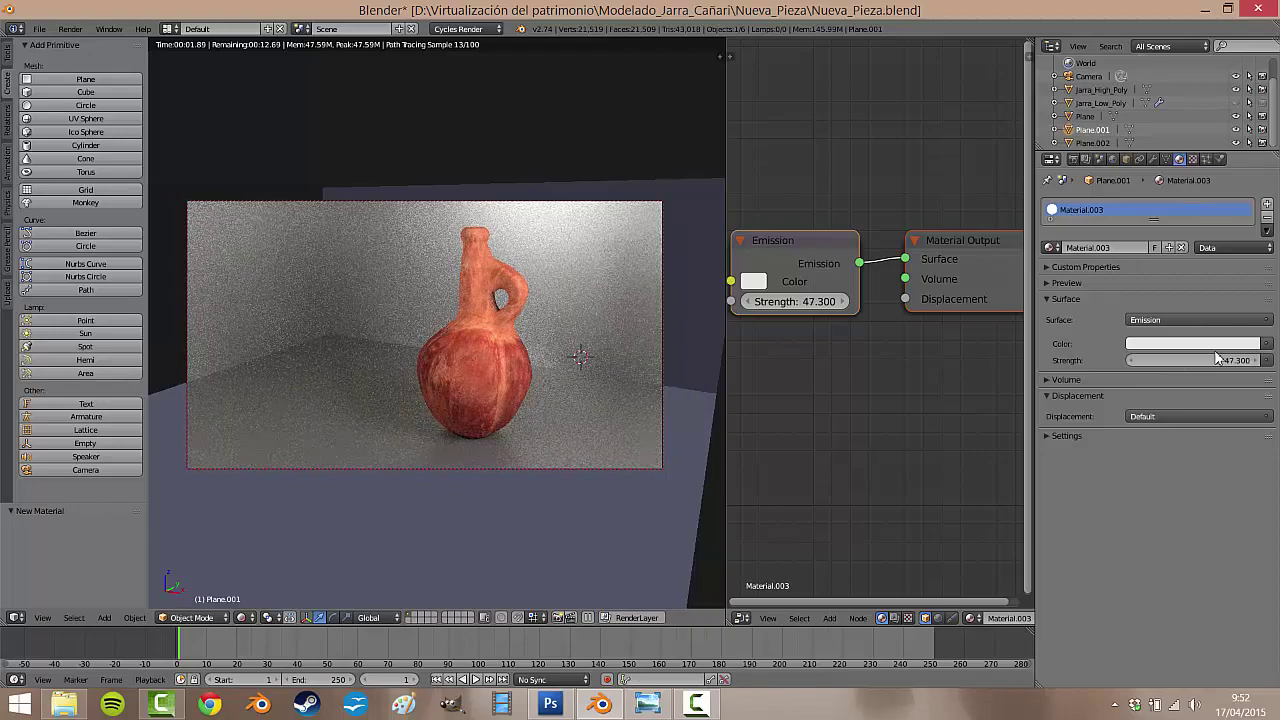
drag(1218, 358, 1164, 360)
drag(1094, 370, 1092, 370)
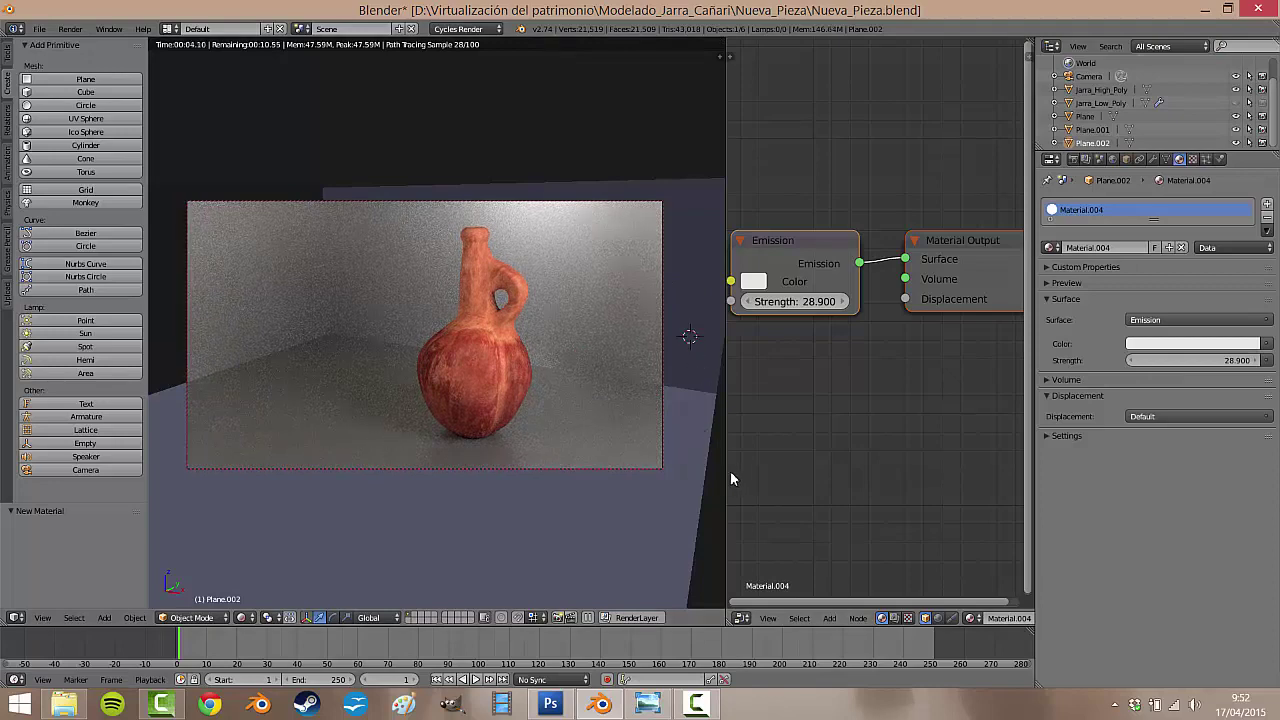
scroll(501, 381, up, 1)
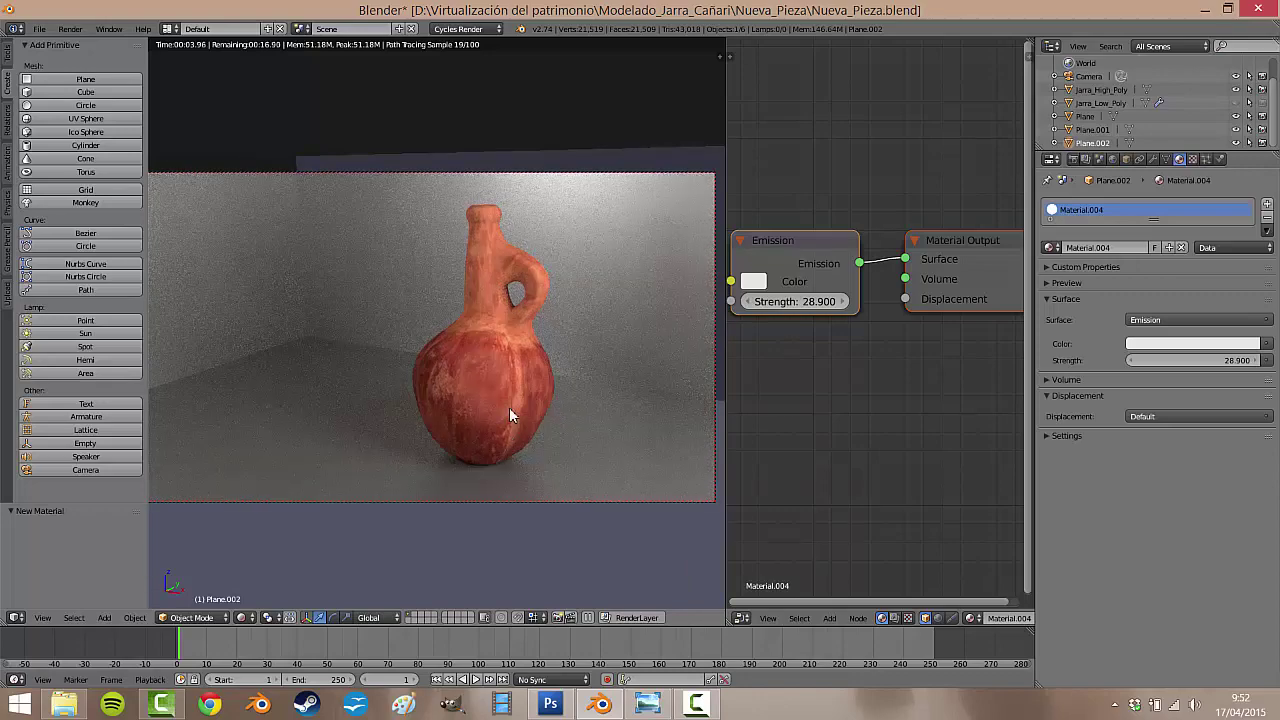
- Rotate Jarra_High_Poly 37.969° about Z to turn its handle toward the camera
right_click(497, 364)
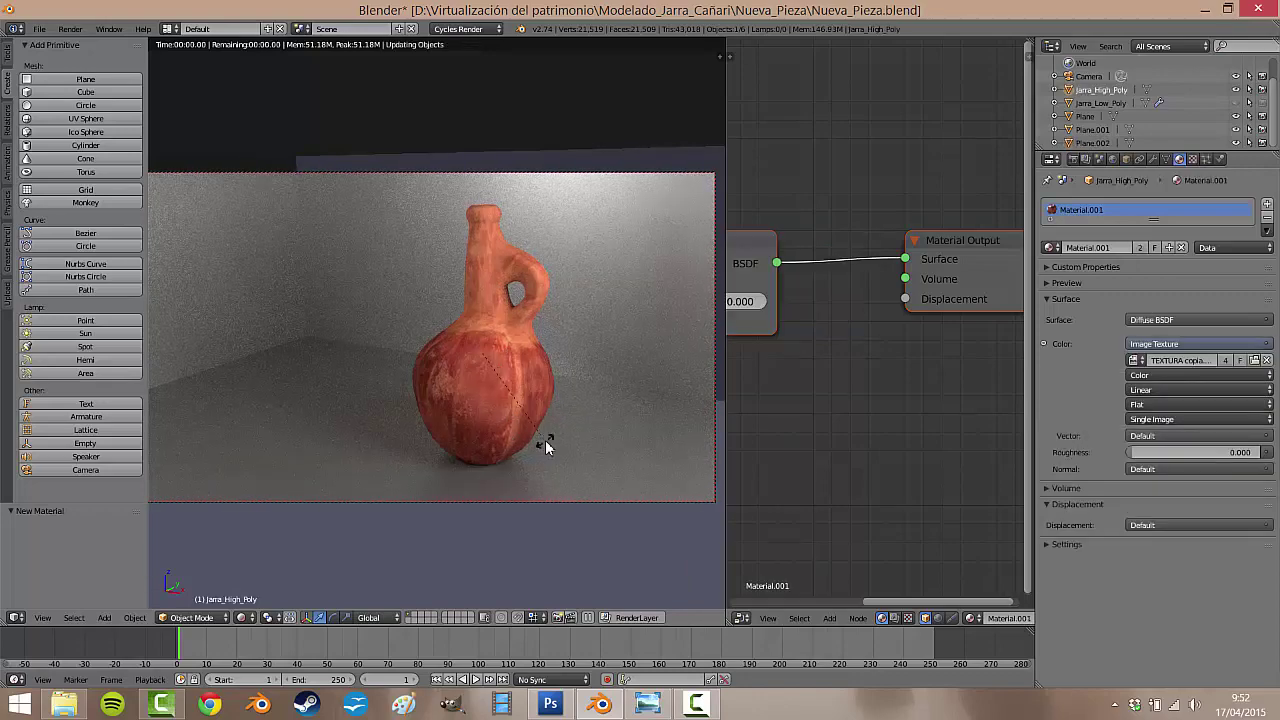
key(r)
key(z)
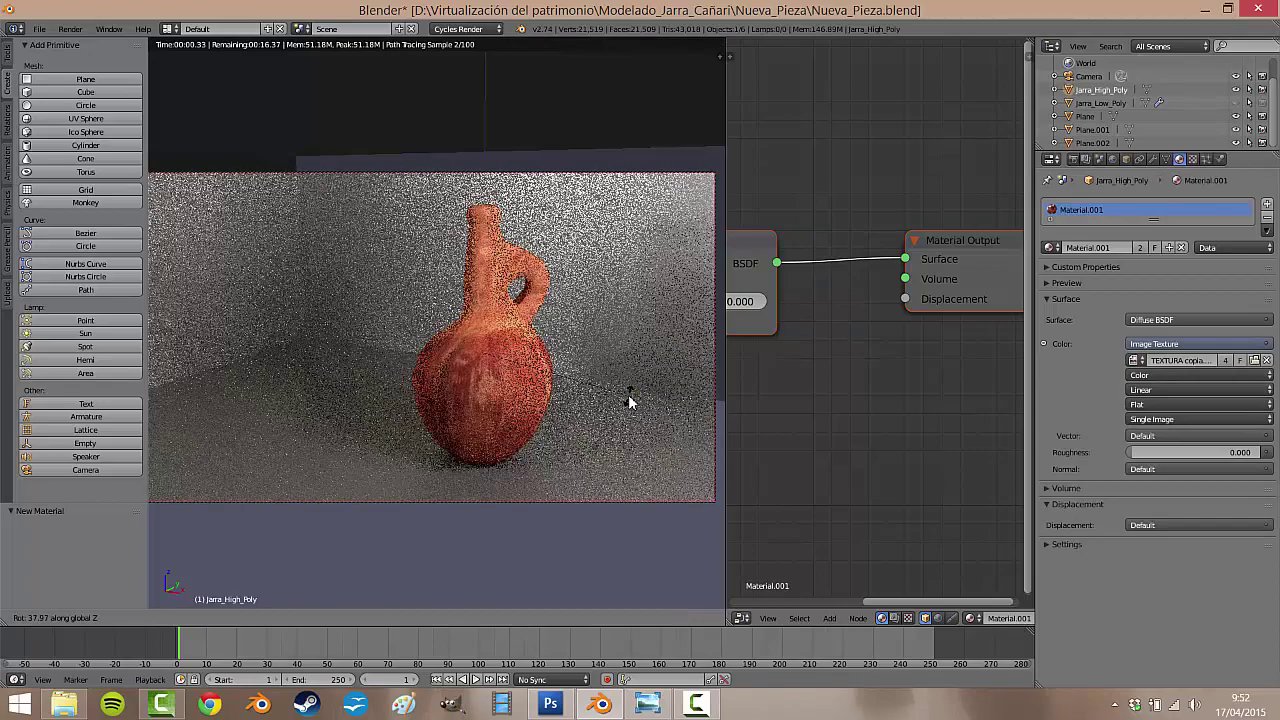
click(629, 401)
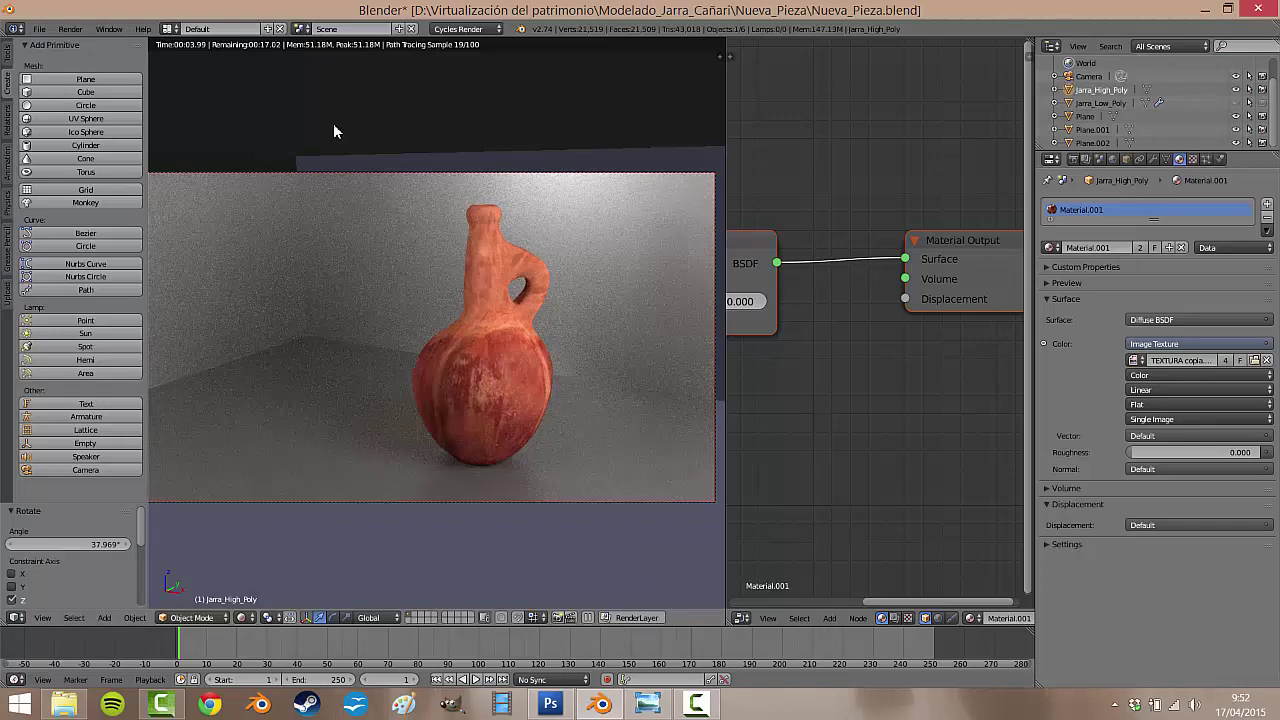
scroll(525, 255, down, 3)
scroll(520, 285, up, 2)
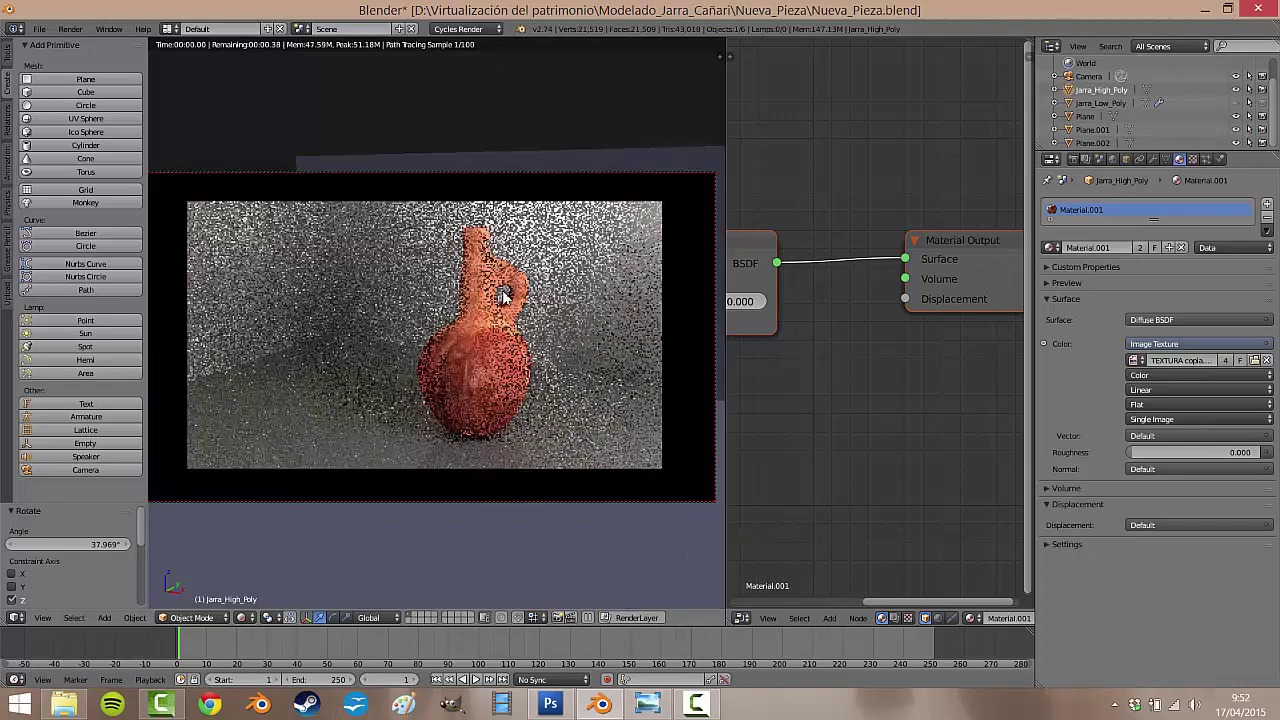
scroll(521, 298, up, 1)
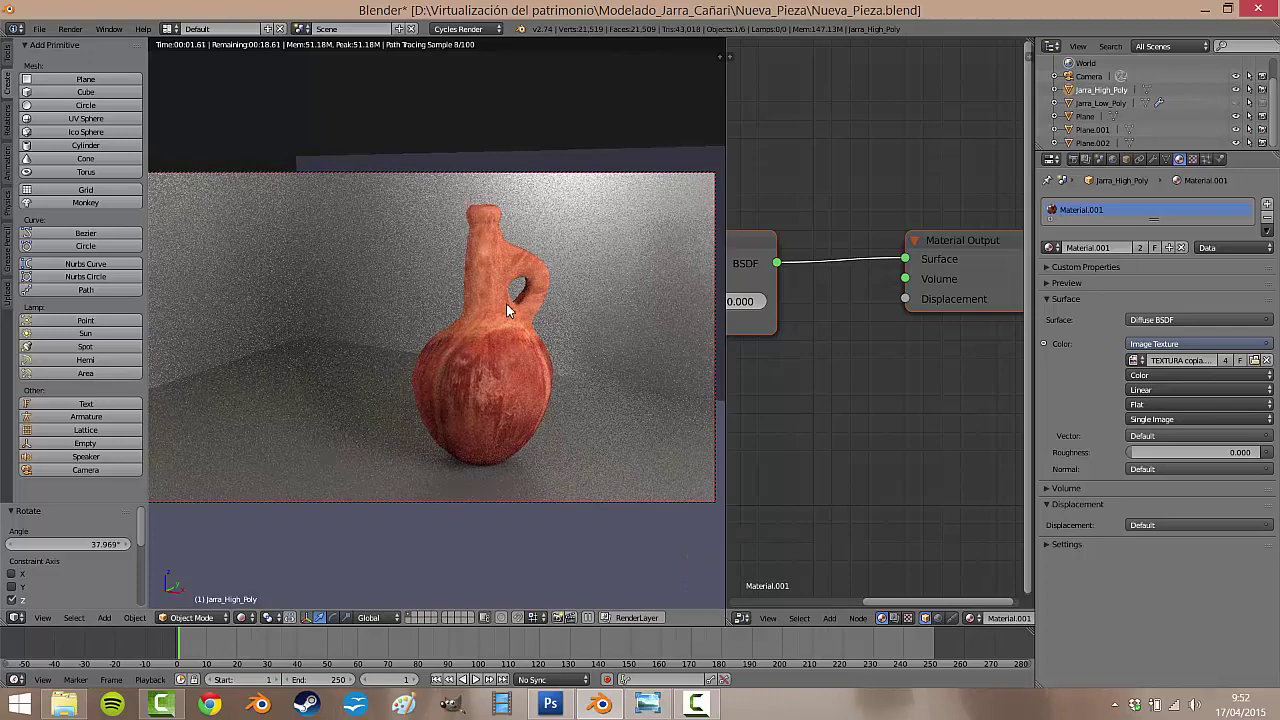
- Switch the 3D viewport to Material shading and shift the view up-left
click(242, 618)
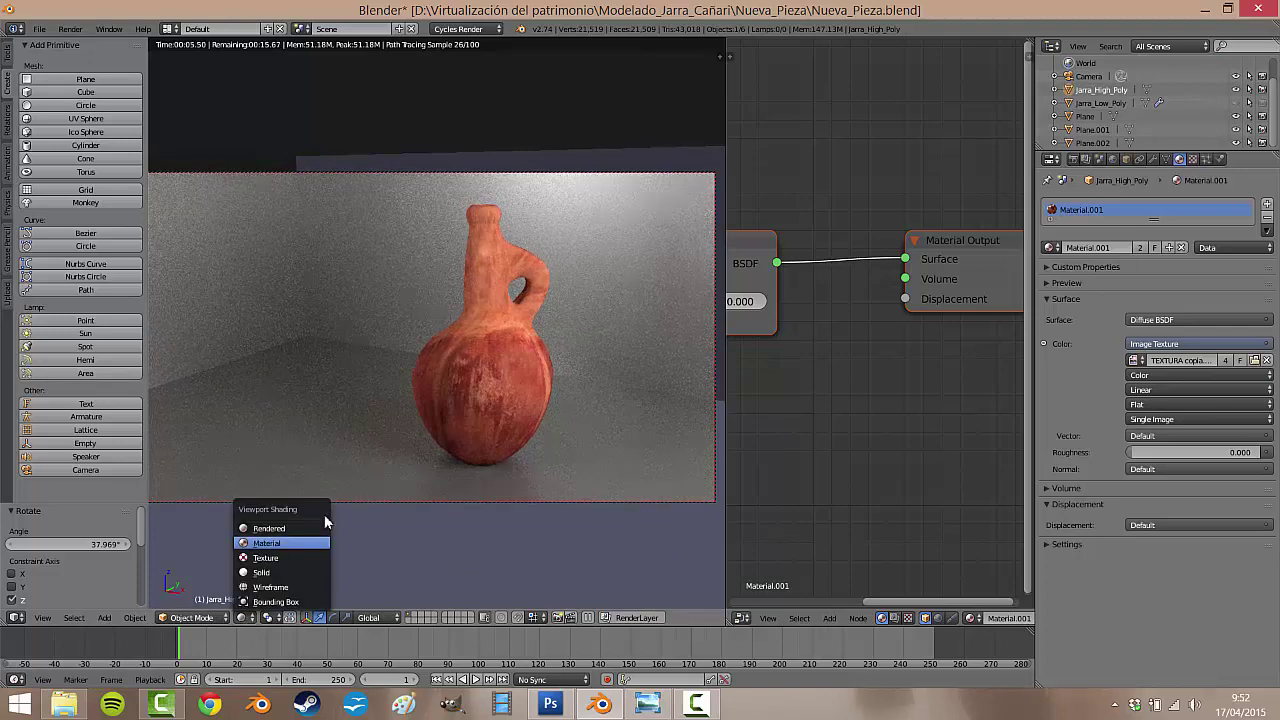
click(265, 543)
shift+middle_drag(505, 385, 447, 346)
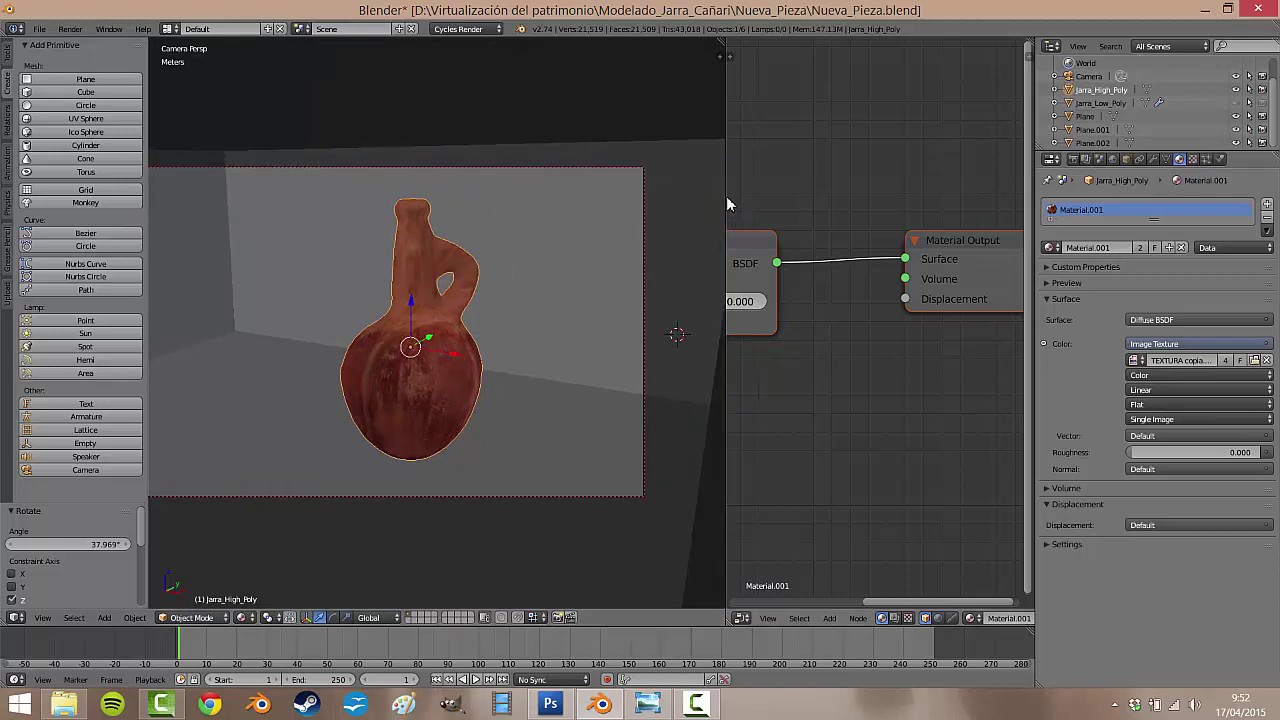
- Widen the node editor and move the Material Output and Diffuse BSDF nodes lower
drag(728, 204, 527, 210)
scroll(748, 354, down, 4)
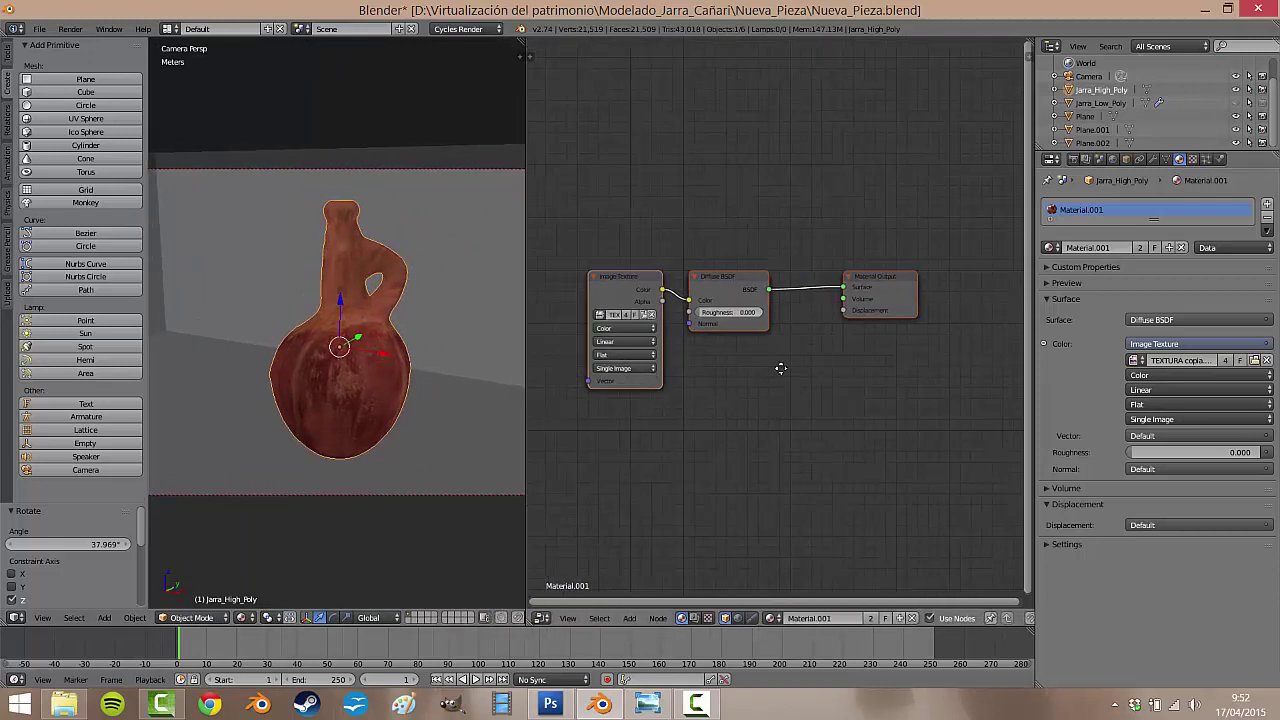
scroll(780, 368, up, 3)
drag(920, 252, 920, 312)
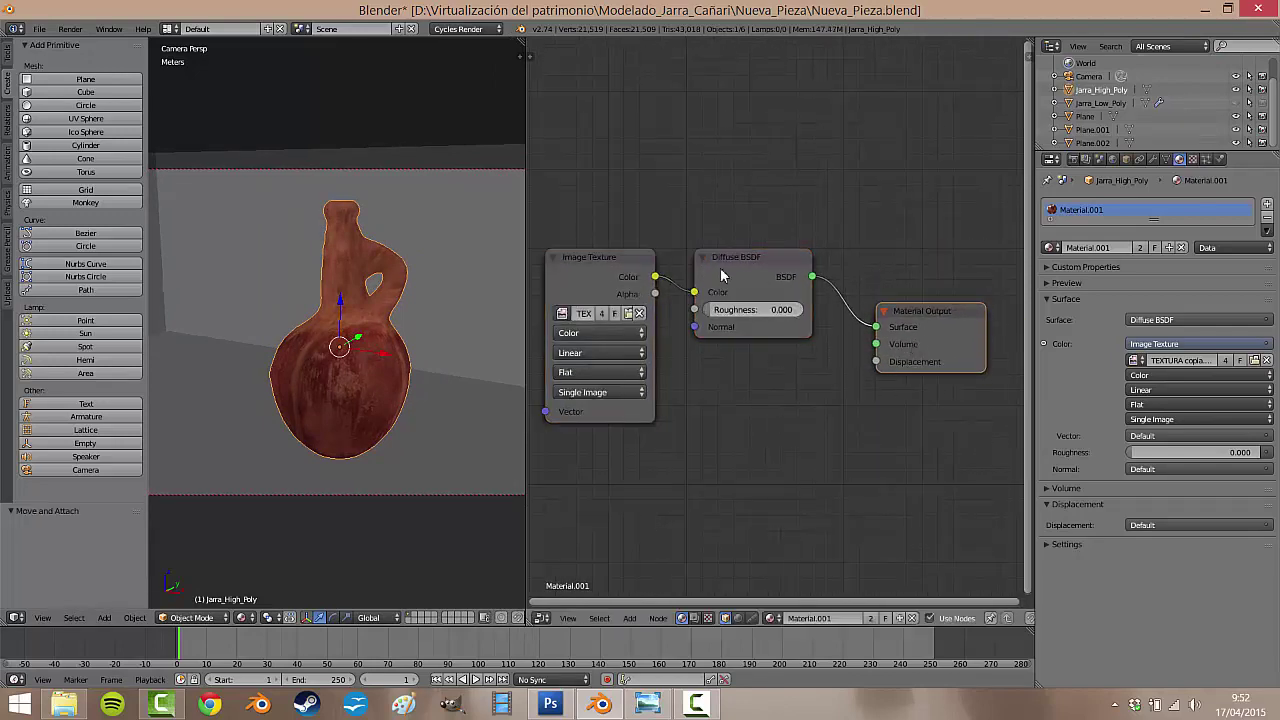
drag(722, 275, 739, 298)
drag(582, 288, 588, 293)
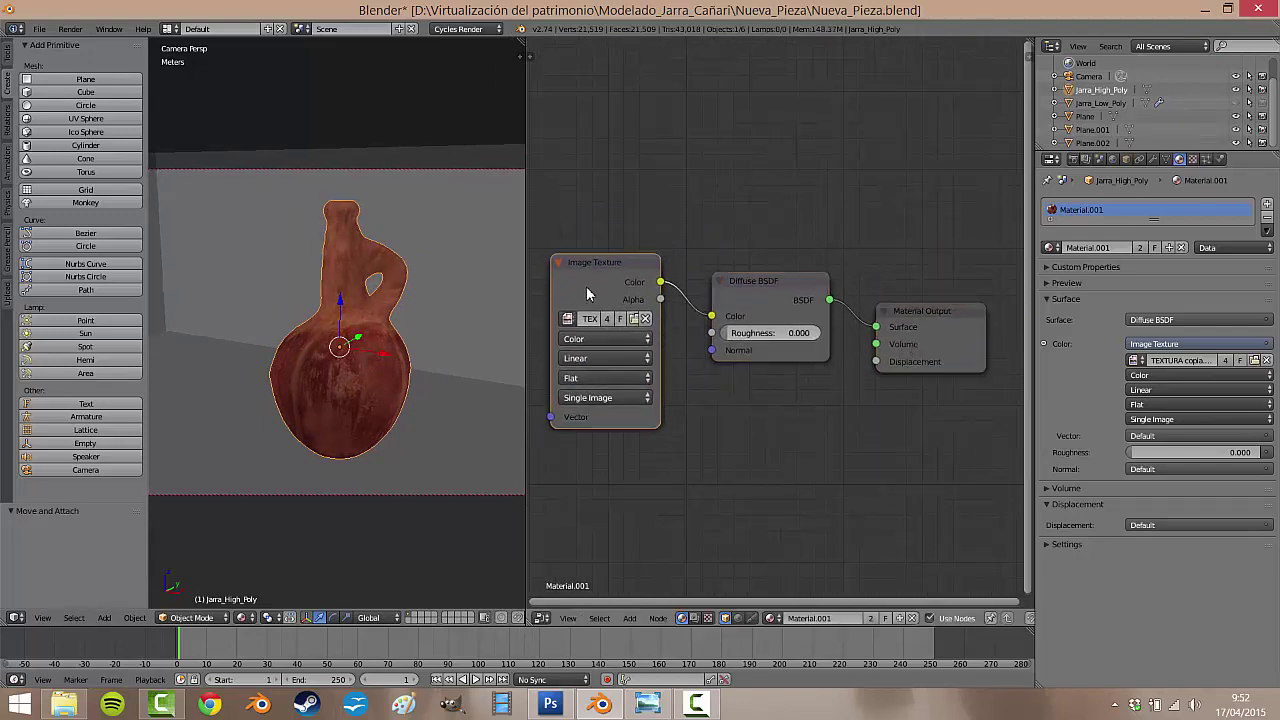
- Line up Image Texture beside Diffuse BSDF and push Material Output further right
scroll(588, 293, down, 2)
key(g)
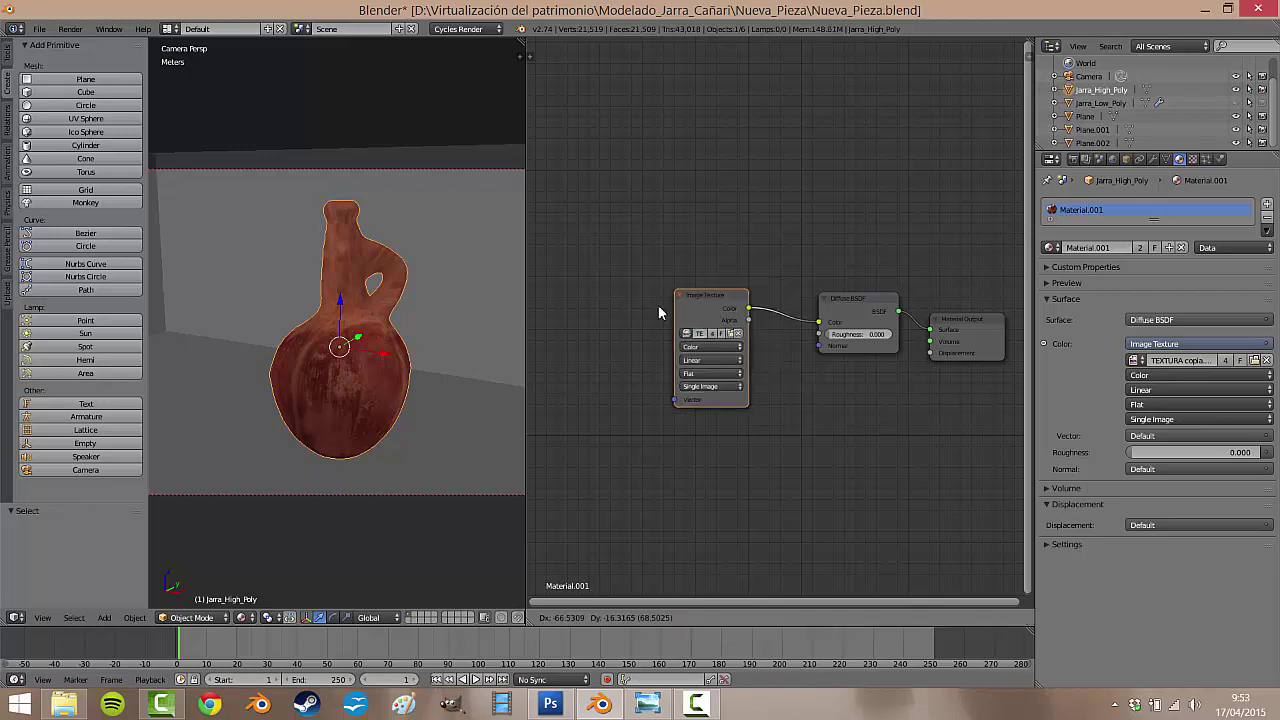
click(561, 288)
drag(845, 300, 718, 291)
scroll(945, 370, down, 1)
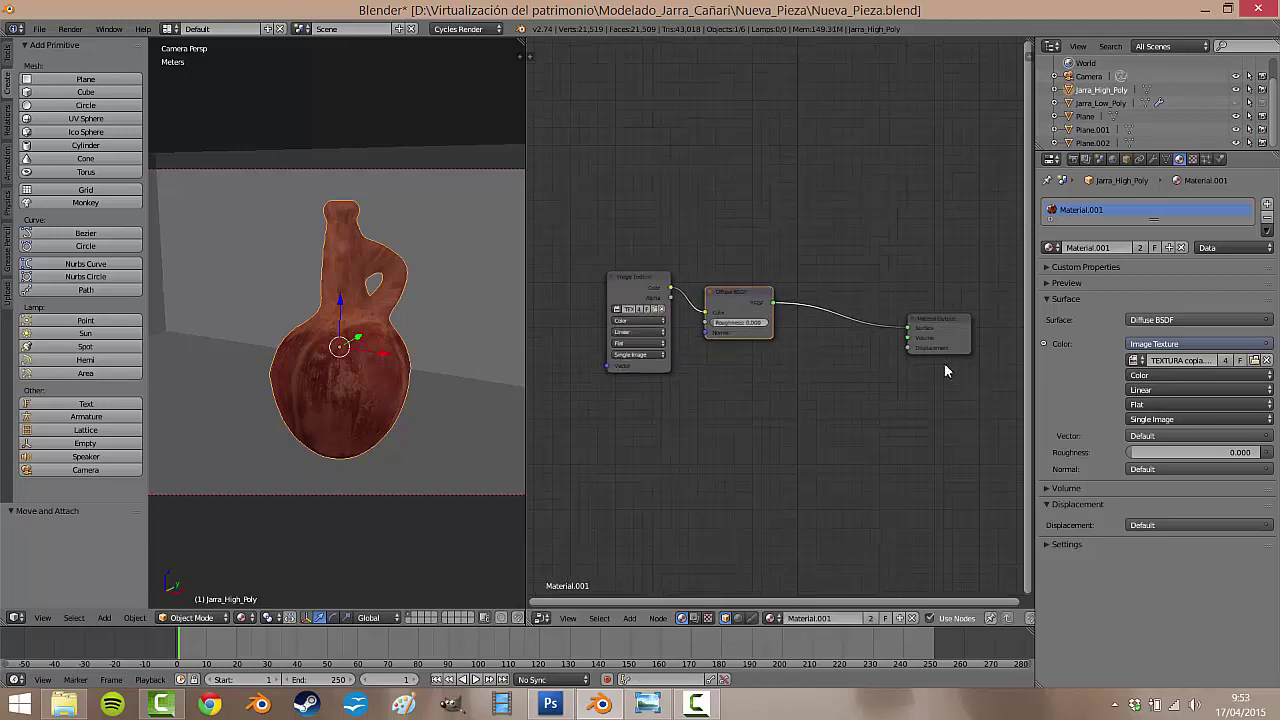
drag(944, 344, 976, 359)
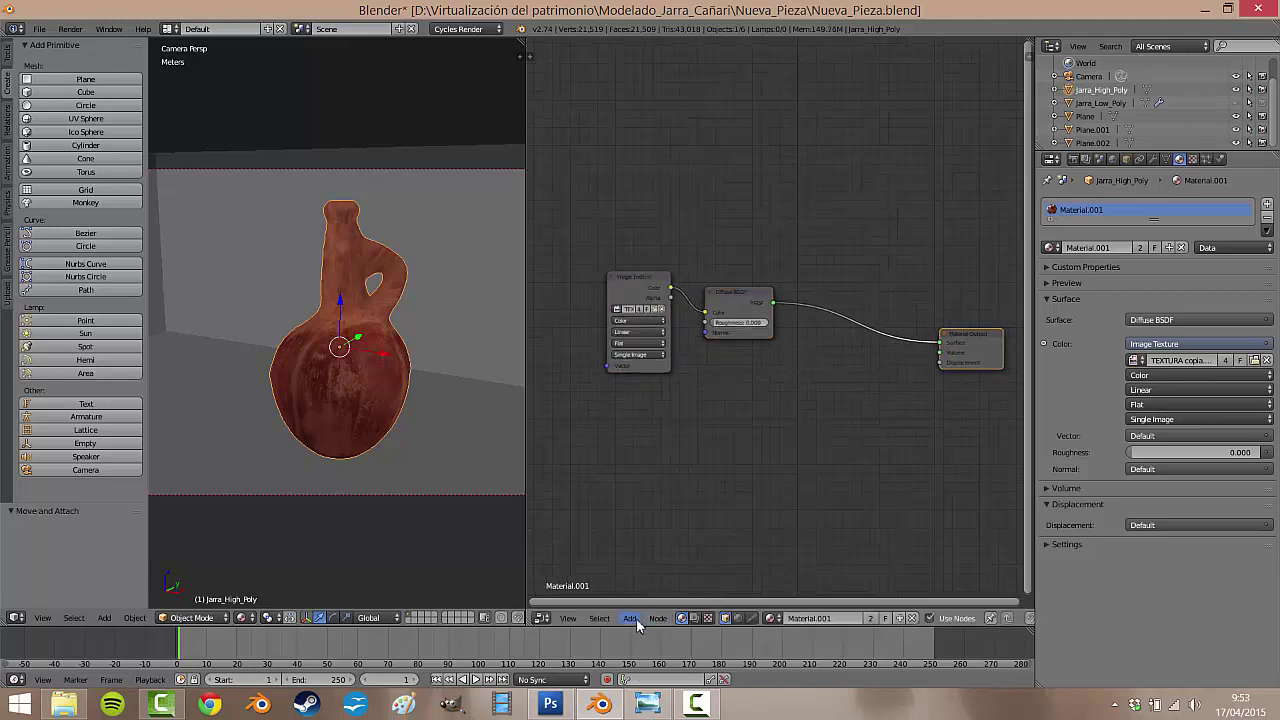
- Insert a Mix Shader into the output link and widen the node editor further
click(636, 620)
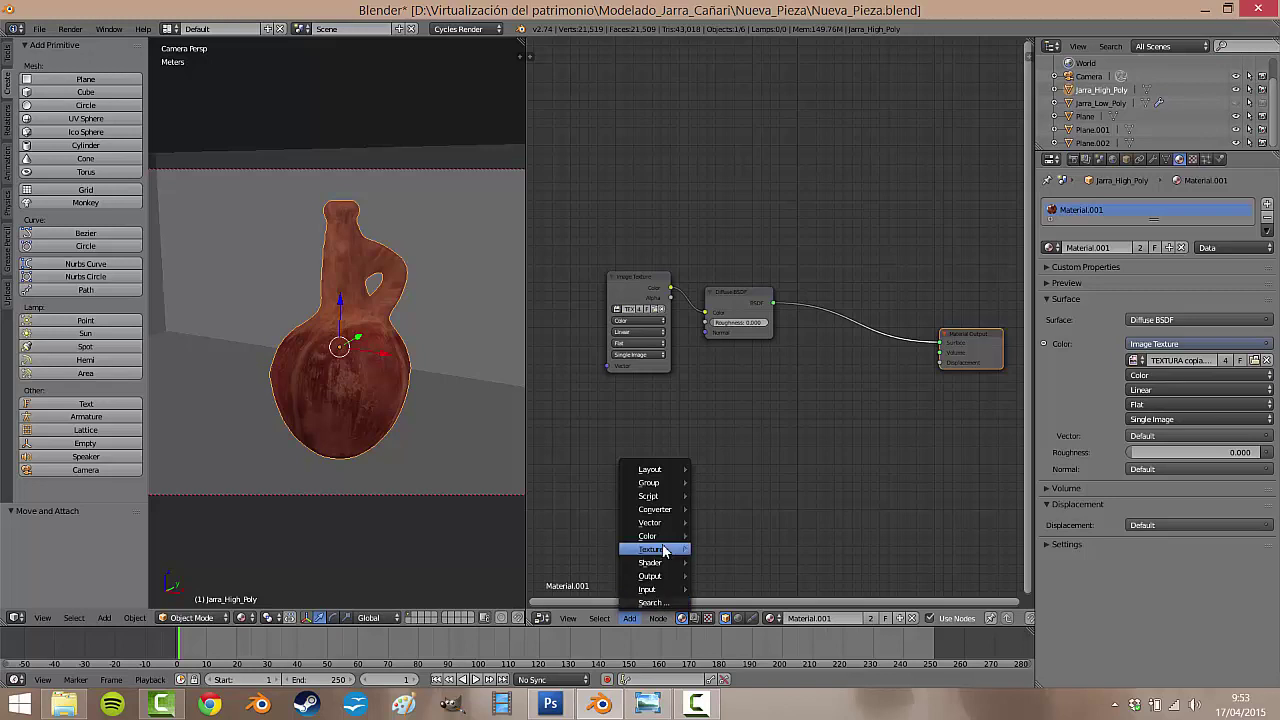
mouse_move(650, 562)
click(725, 315)
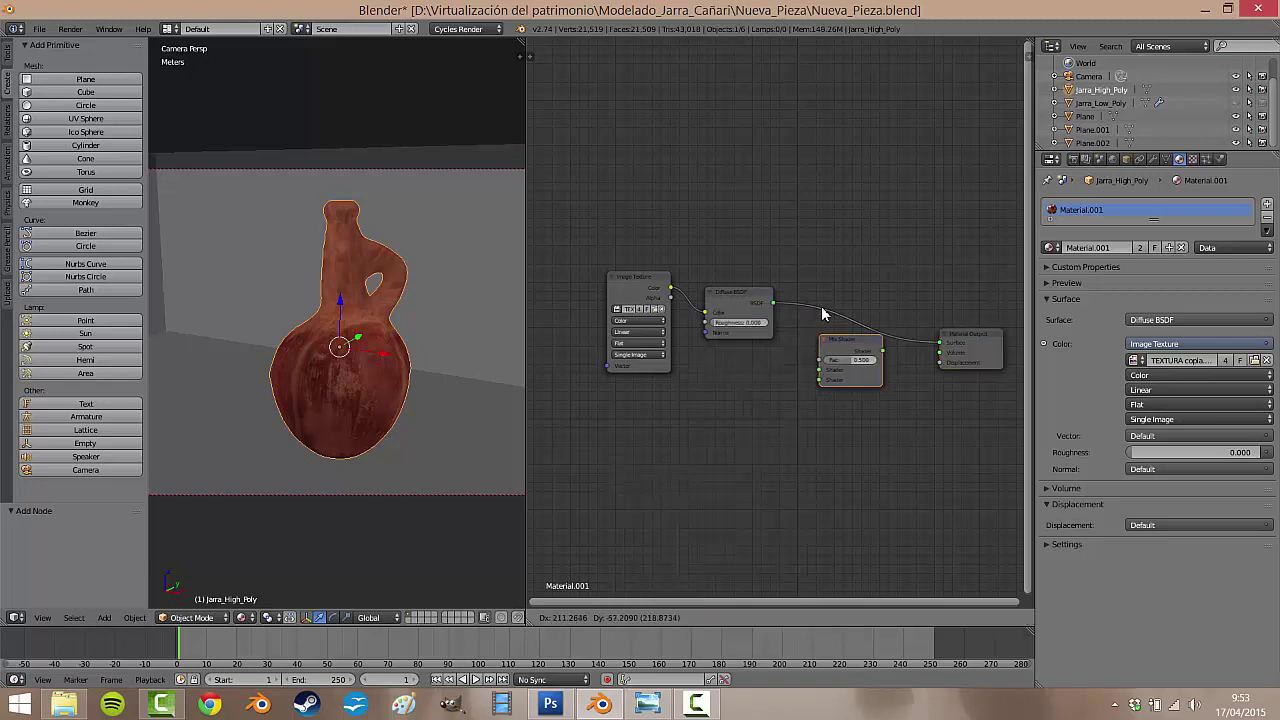
click(828, 316)
scroll(860, 360, up, 3)
mouse_move(861, 421)
middle_down()
mouse_move(748, 410)
mouse_move(824, 414)
middle_up()
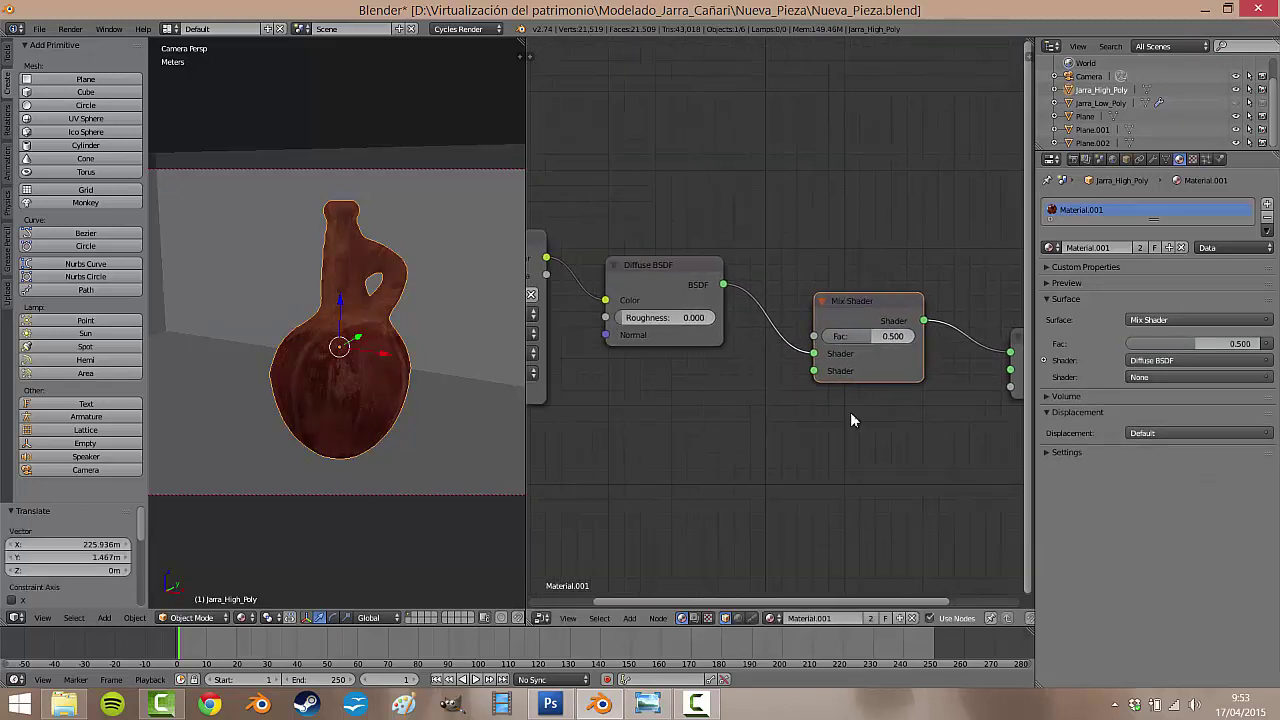
mouse_move(524, 428)
mouse_down()
mouse_move(376, 430)
mouse_move(330, 446)
mouse_up()
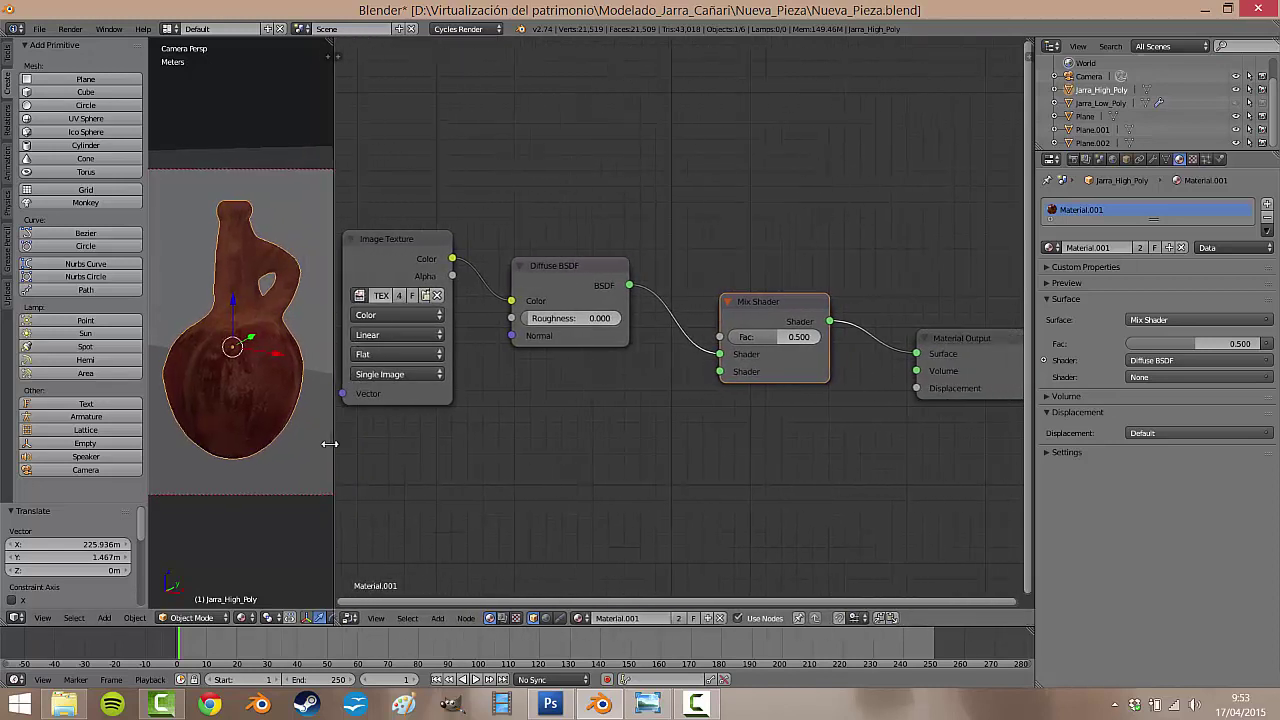
- Switch the viewport to Rendered shading and position the Mix Shader and Material Output nodes
click(254, 617)
click(268, 528)
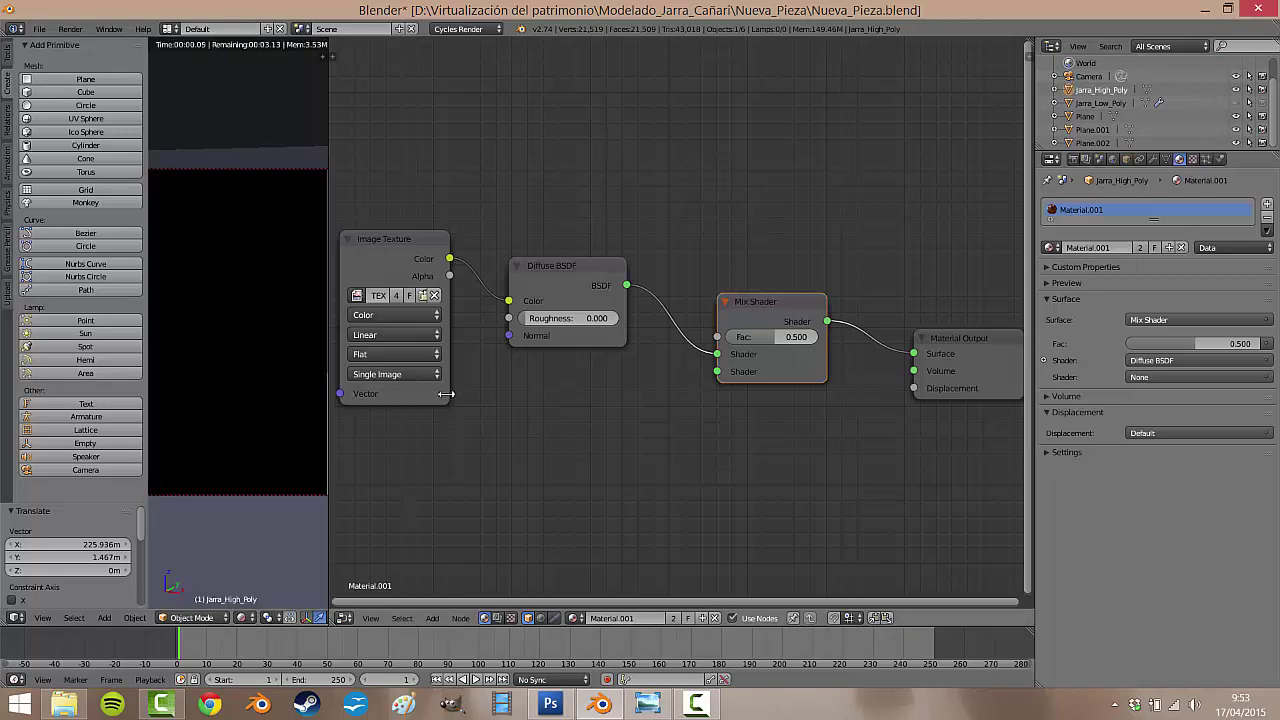
middle_drag(734, 453, 707, 442)
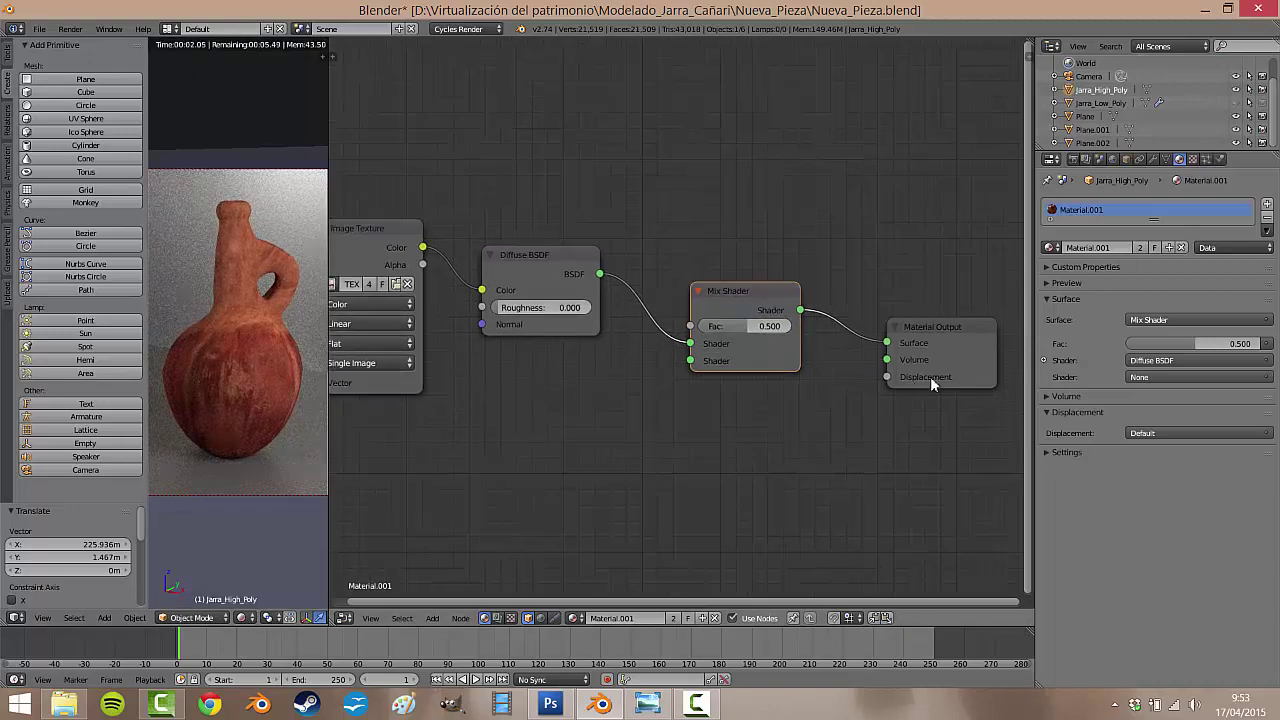
drag(930, 376, 902, 340)
drag(800, 310, 718, 285)
mouse_move(625, 410)
middle_down()
mouse_move(680, 421)
mouse_move(616, 402)
middle_up()
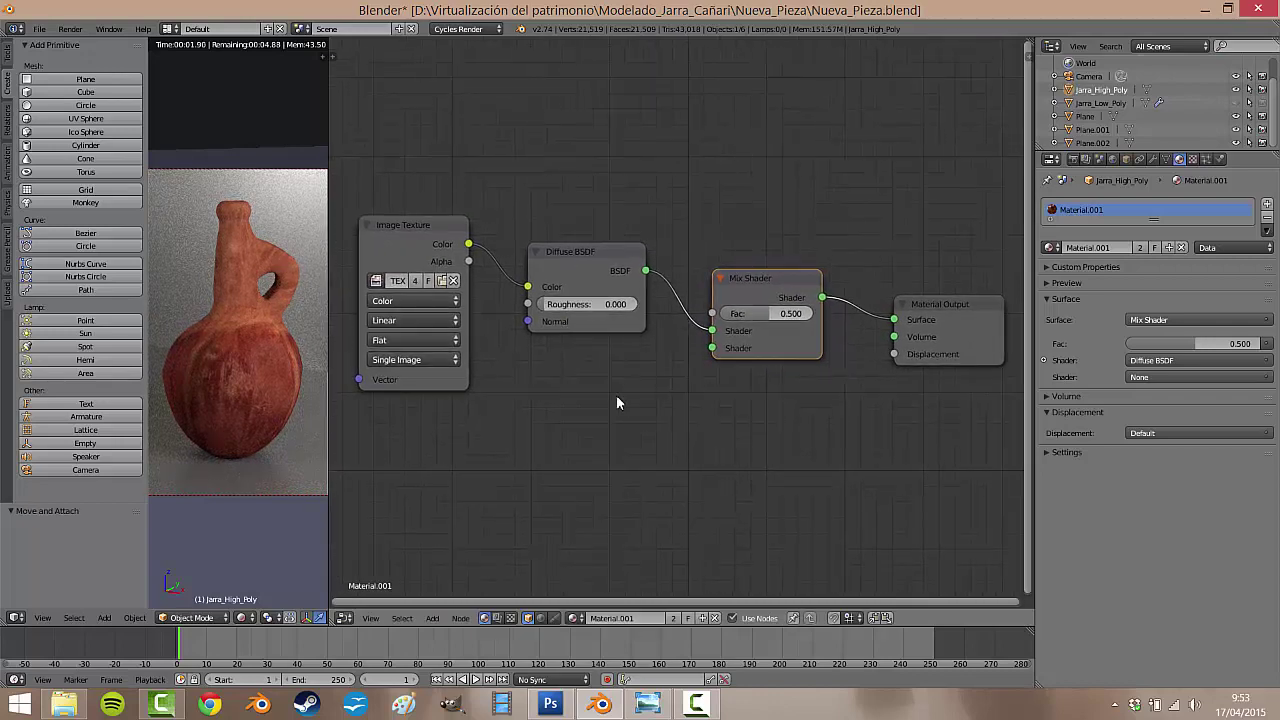
- Add a Glossy BSDF below the shaders and connect it to the Mix Shader
click(462, 618)
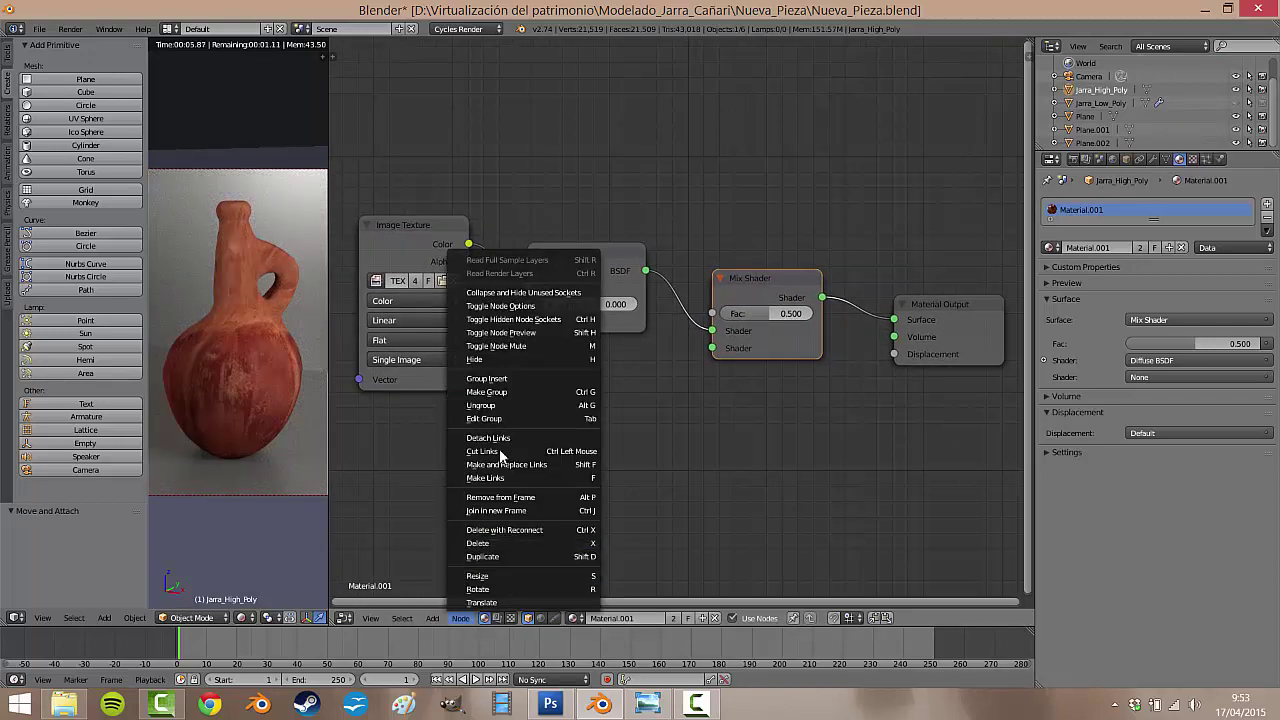
click(444, 610)
click(437, 621)
mouse_move(453, 562)
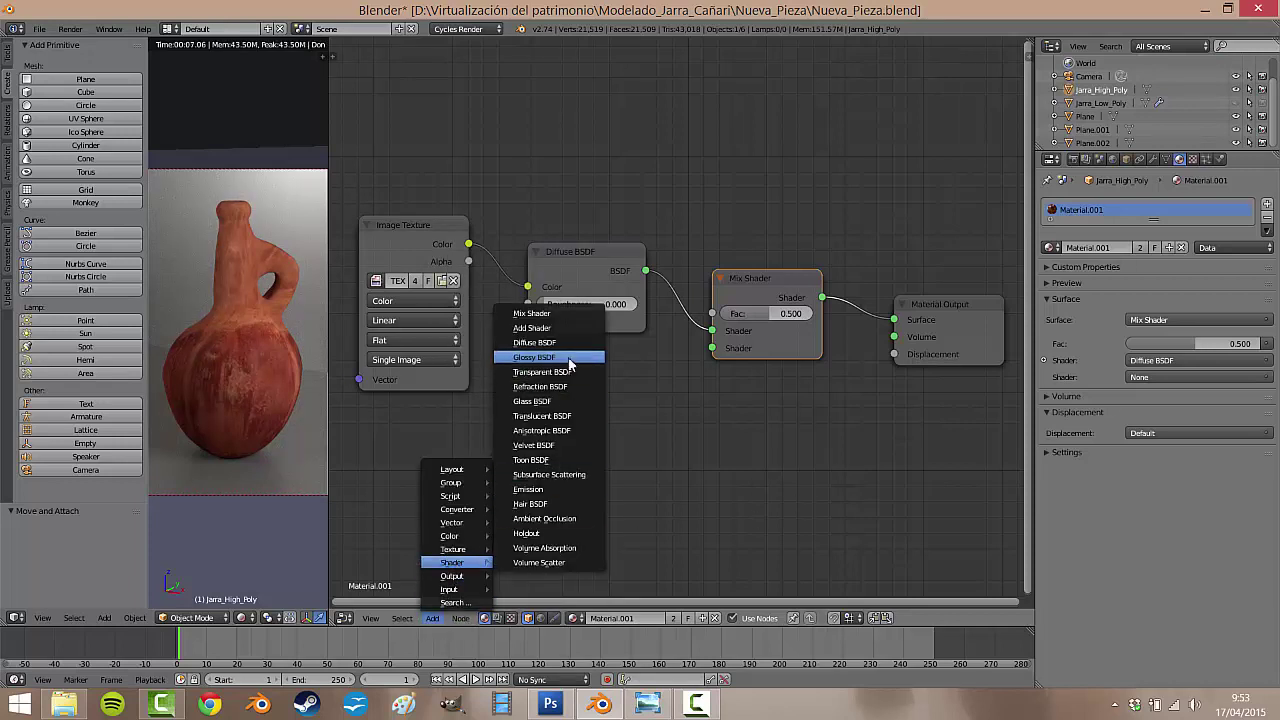
click(566, 360)
click(540, 424)
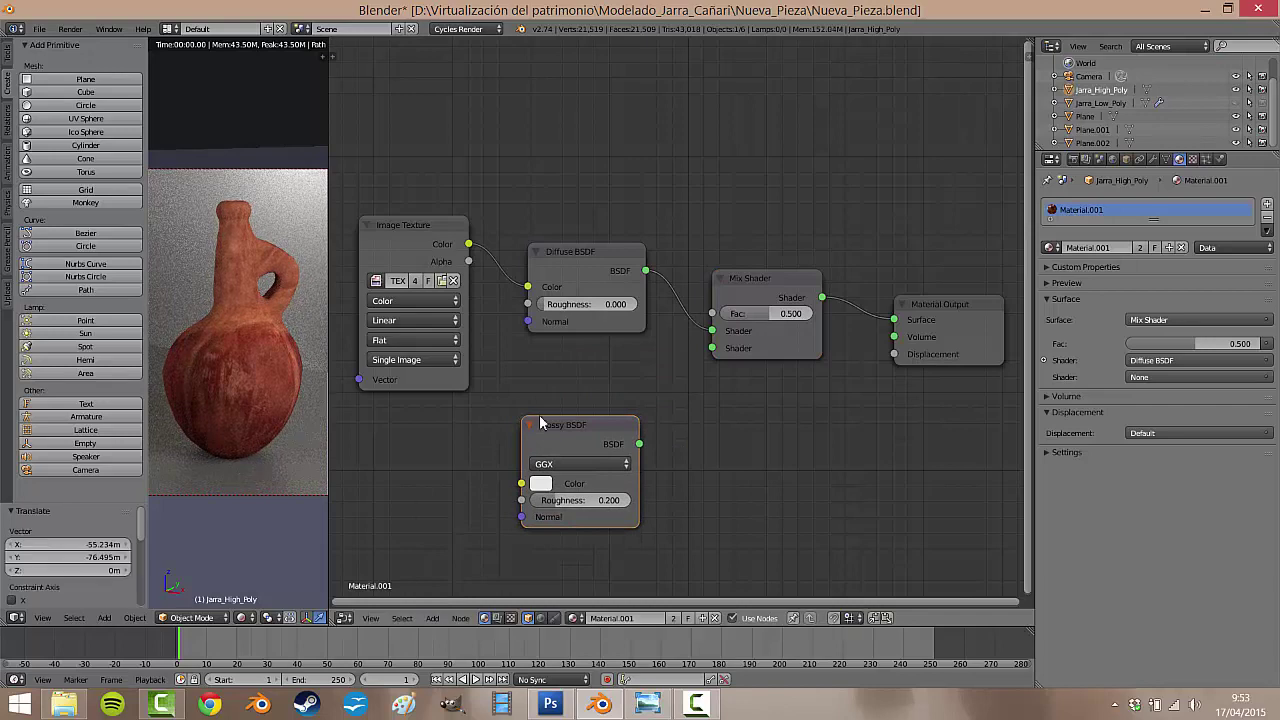
drag(639, 444, 714, 348)
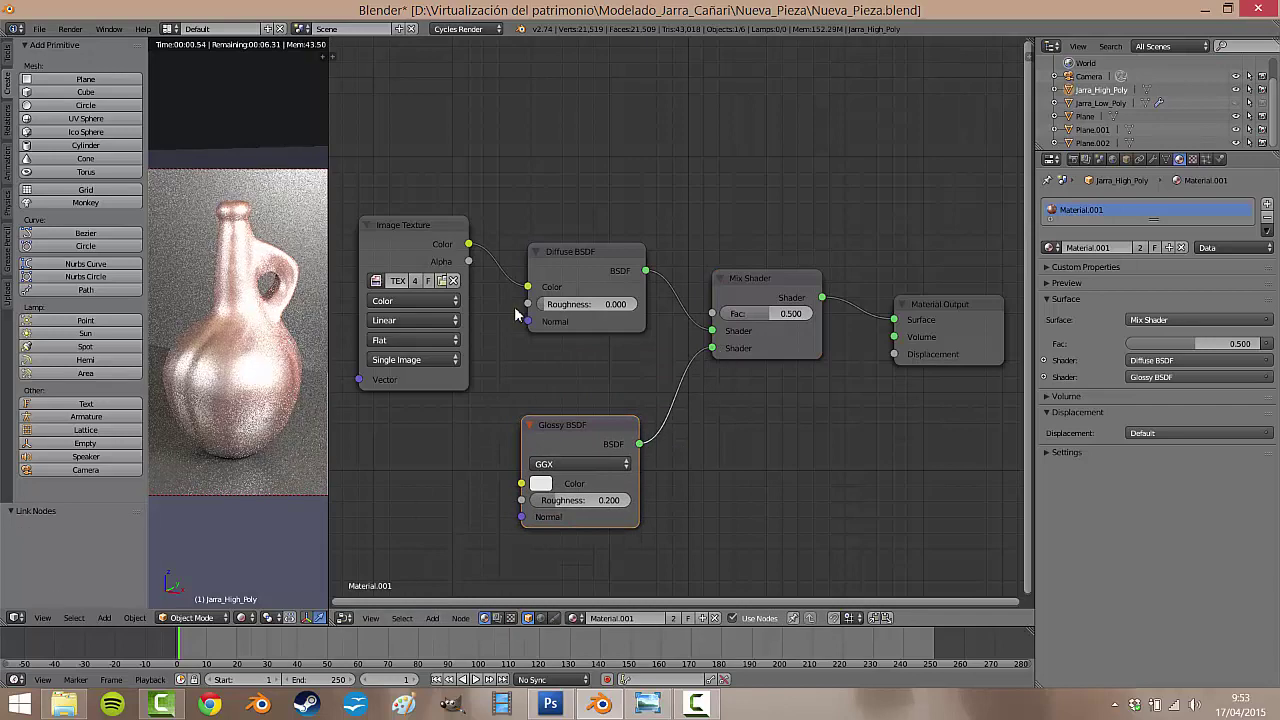
middle_drag(532, 294, 629, 253)
- Tidy the Image Texture, Diffuse and Glossy nodes, leaving Glossy without a texture colour link
drag(491, 187, 393, 263)
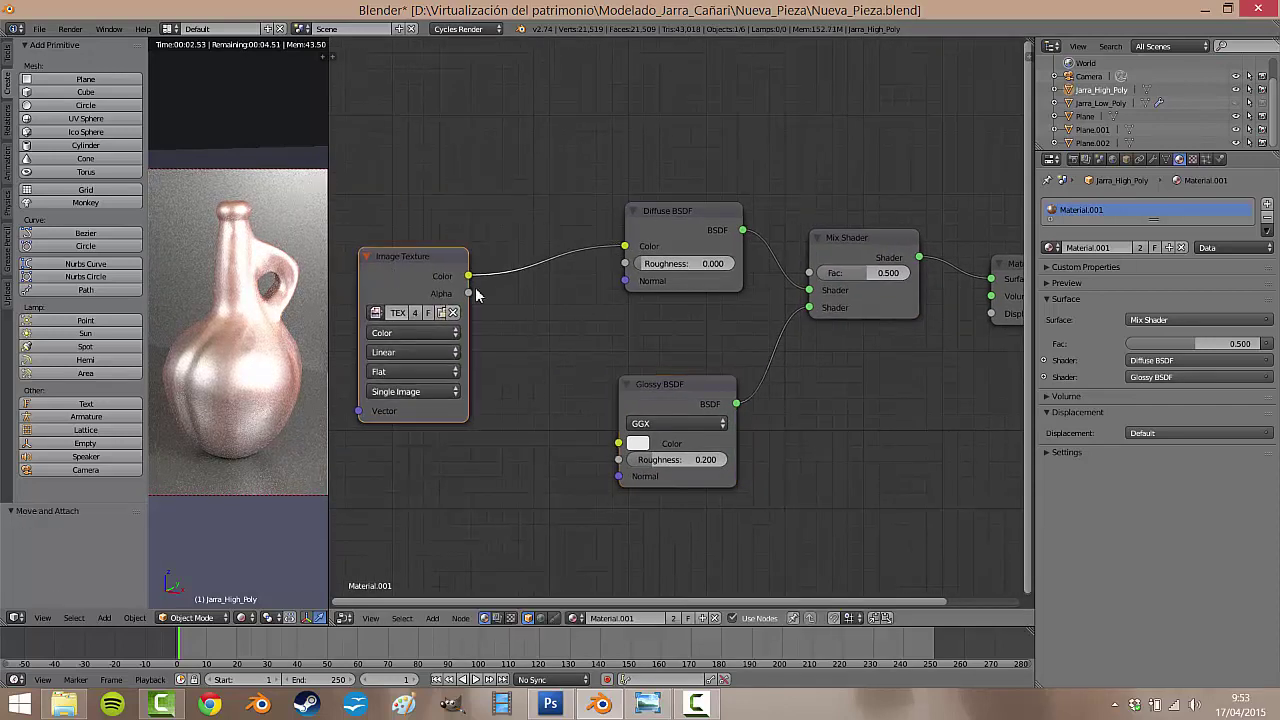
drag(468, 276, 618, 443)
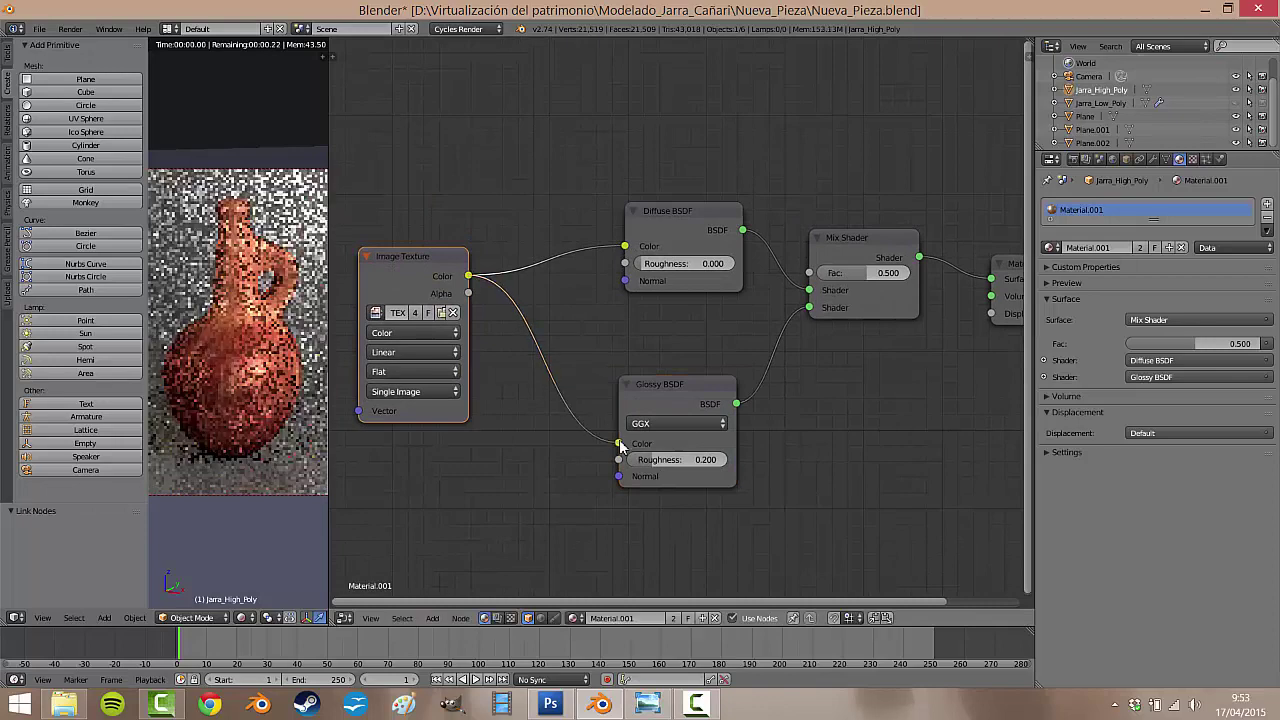
drag(404, 280, 416, 332)
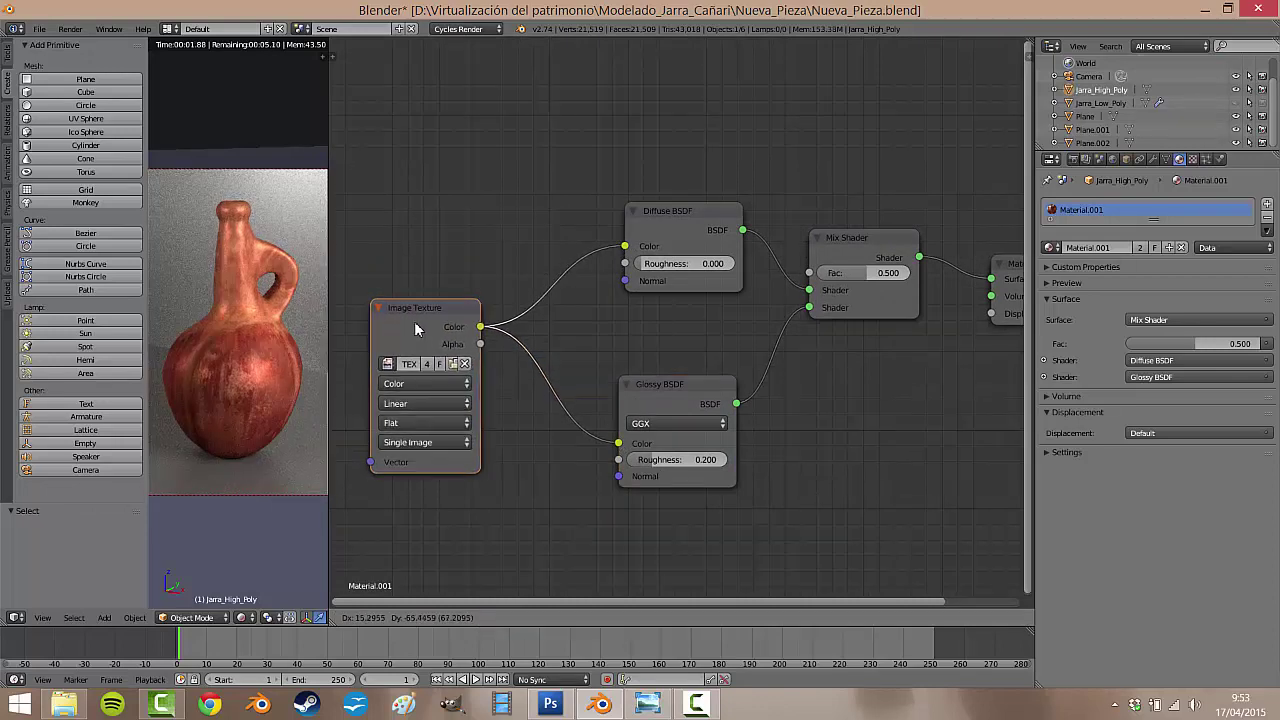
drag(707, 224, 674, 214)
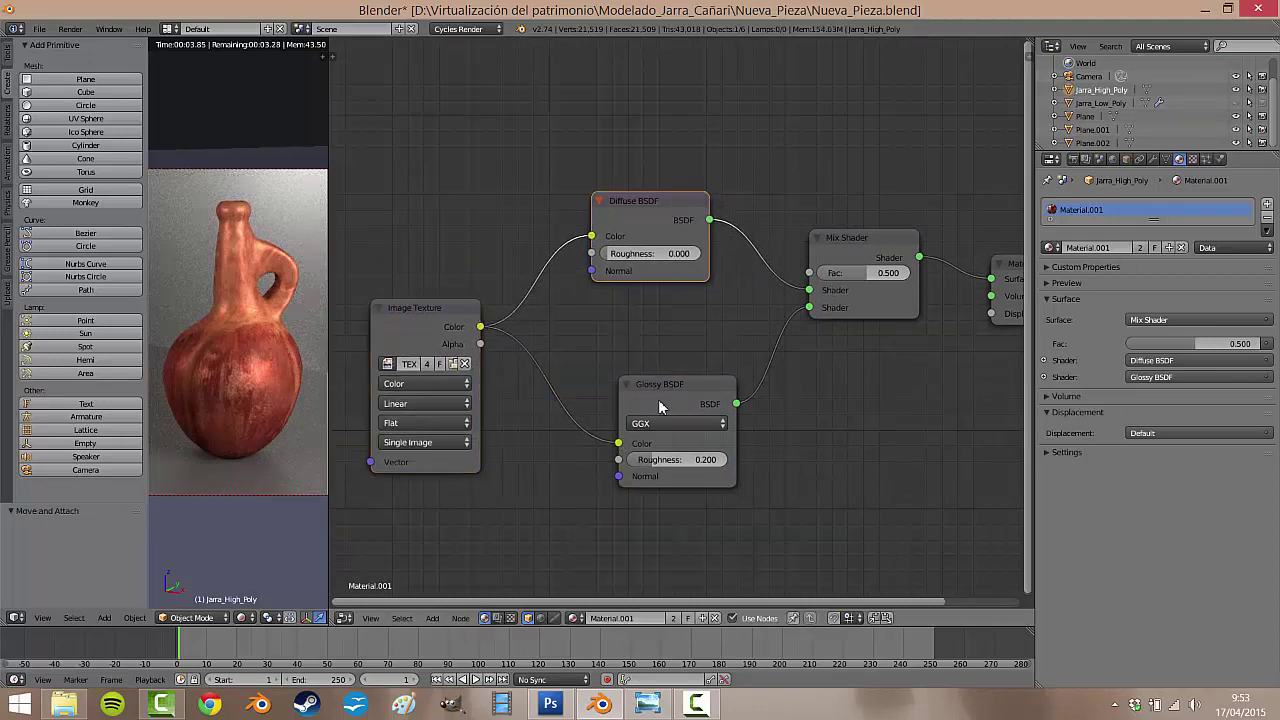
click(640, 390)
drag(640, 390, 611, 381)
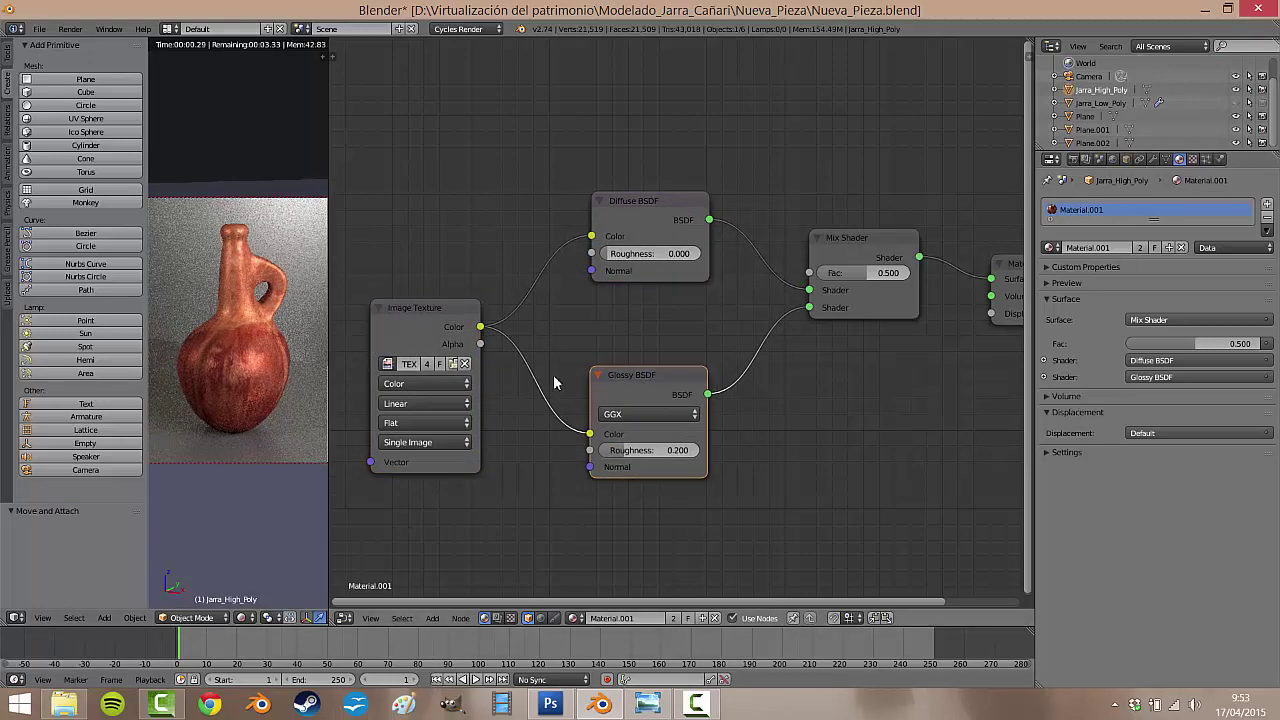
middle_drag(574, 333, 607, 315)
drag(623, 416, 570, 395)
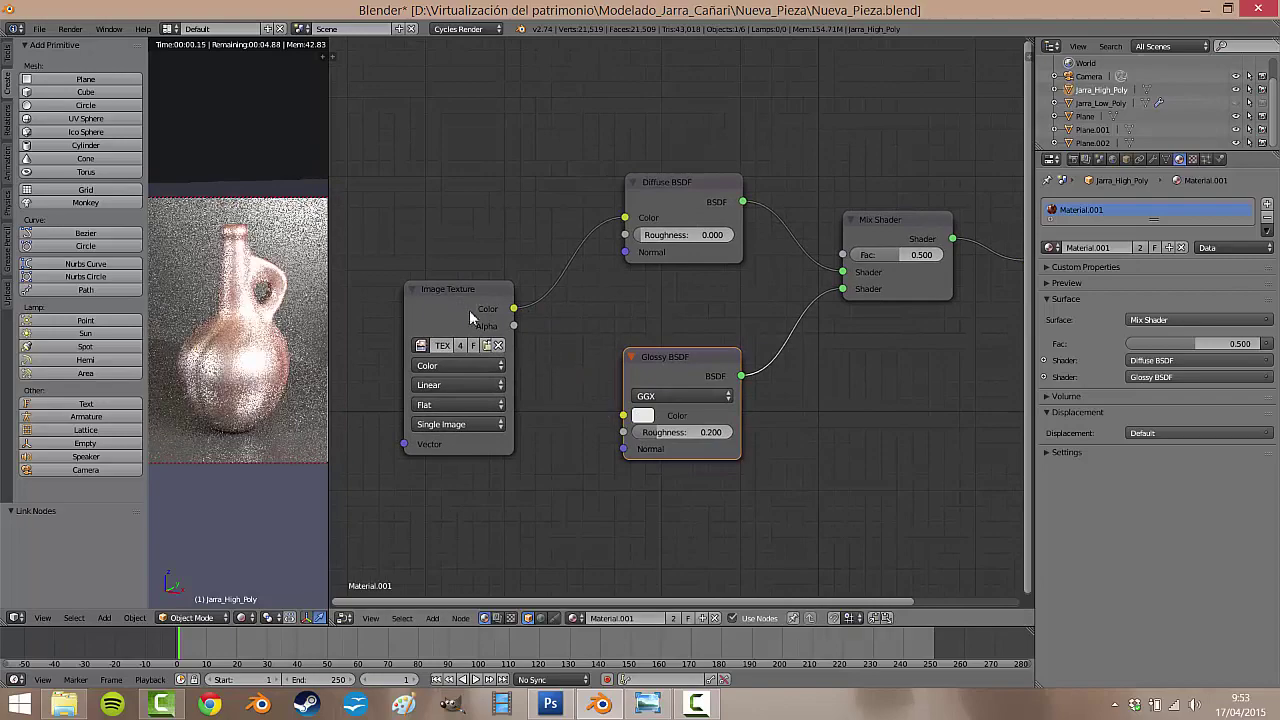
mouse_move(467, 316)
mouse_down()
mouse_move(425, 298)
mouse_move(454, 274)
mouse_up()
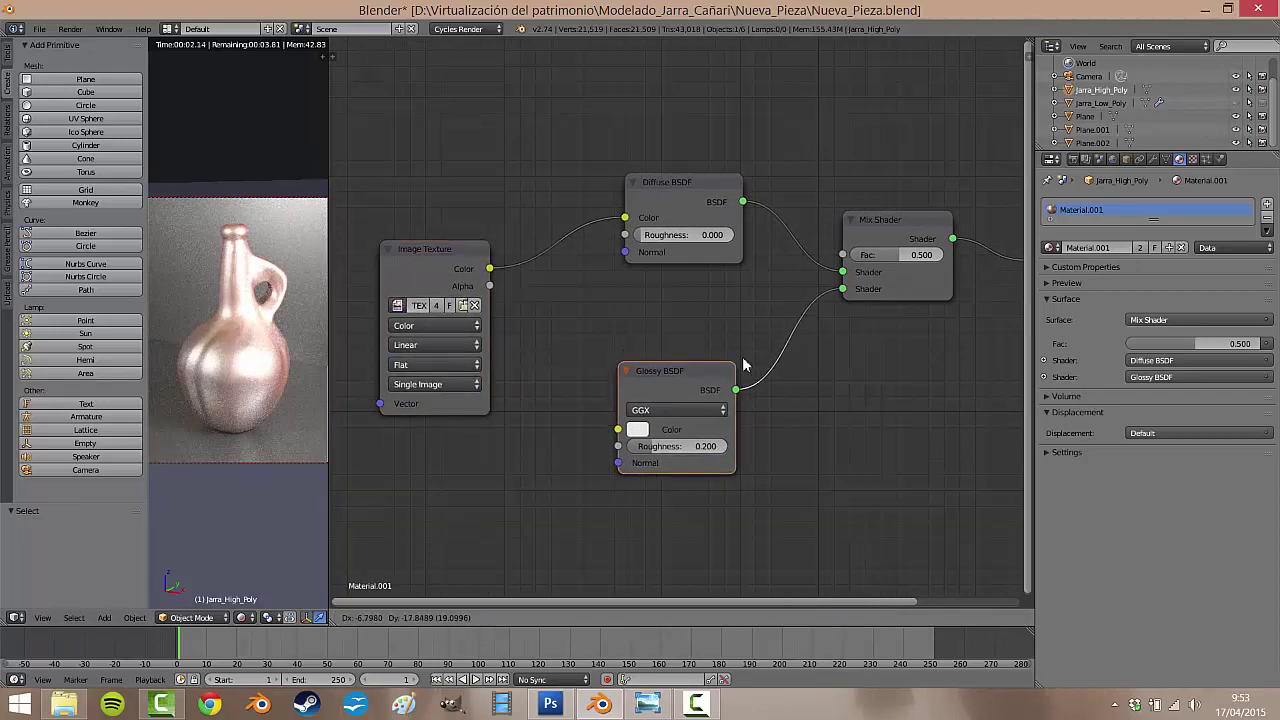
drag(700, 362, 695, 376)
- Lower the Mix Shader Fac to 0.036
mouse_move(893, 262)
mouse_down()
mouse_move(925, 257)
mouse_move(856, 258)
mouse_up()
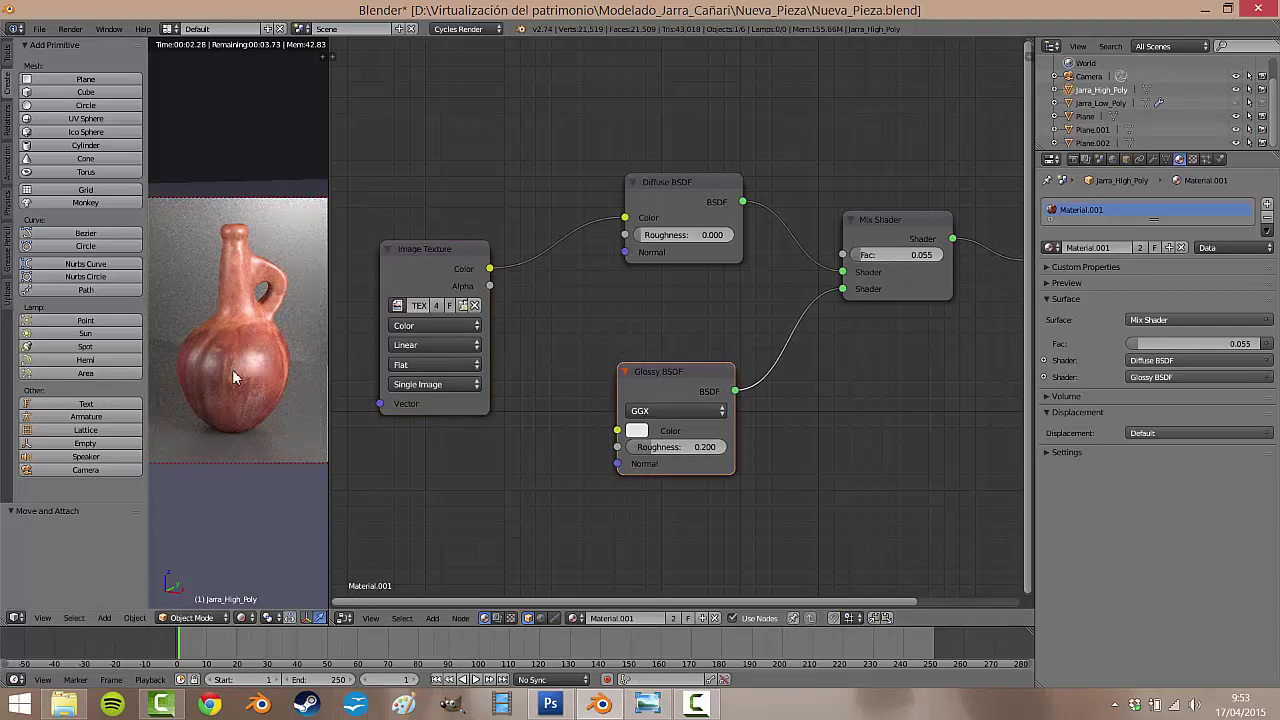
drag(858, 260, 862, 262)
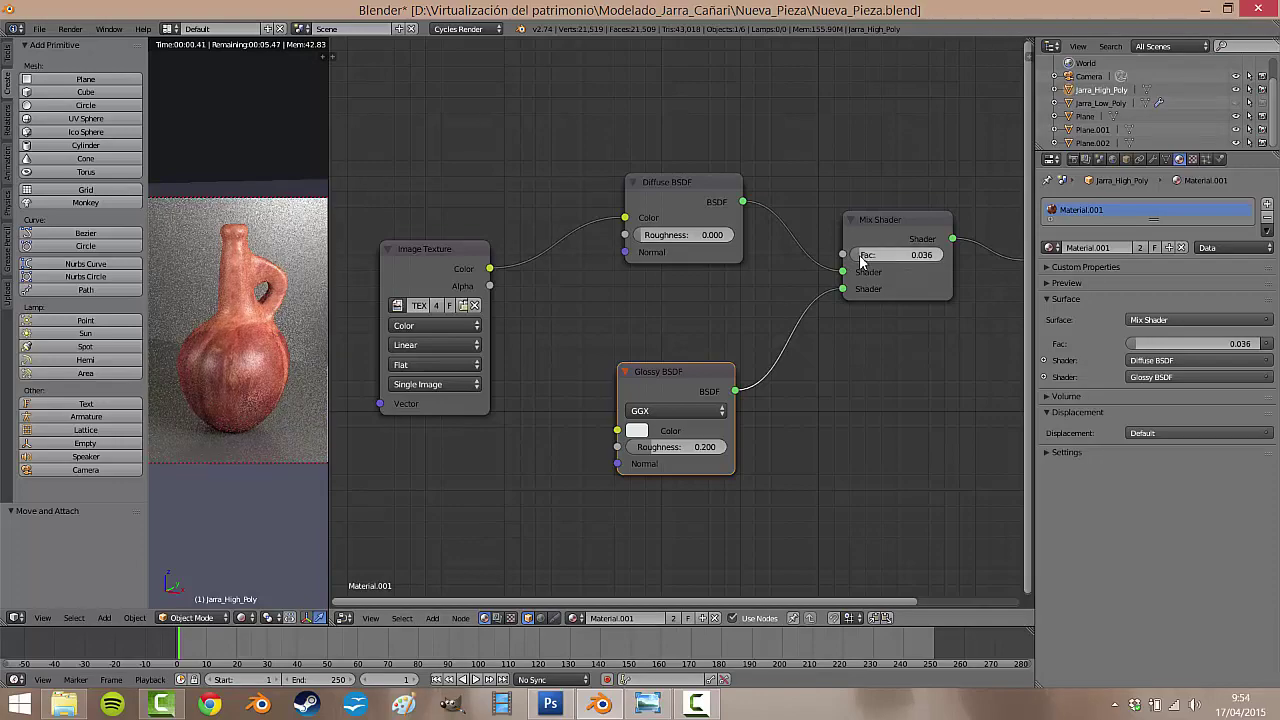
scroll(257, 349, up, 2)
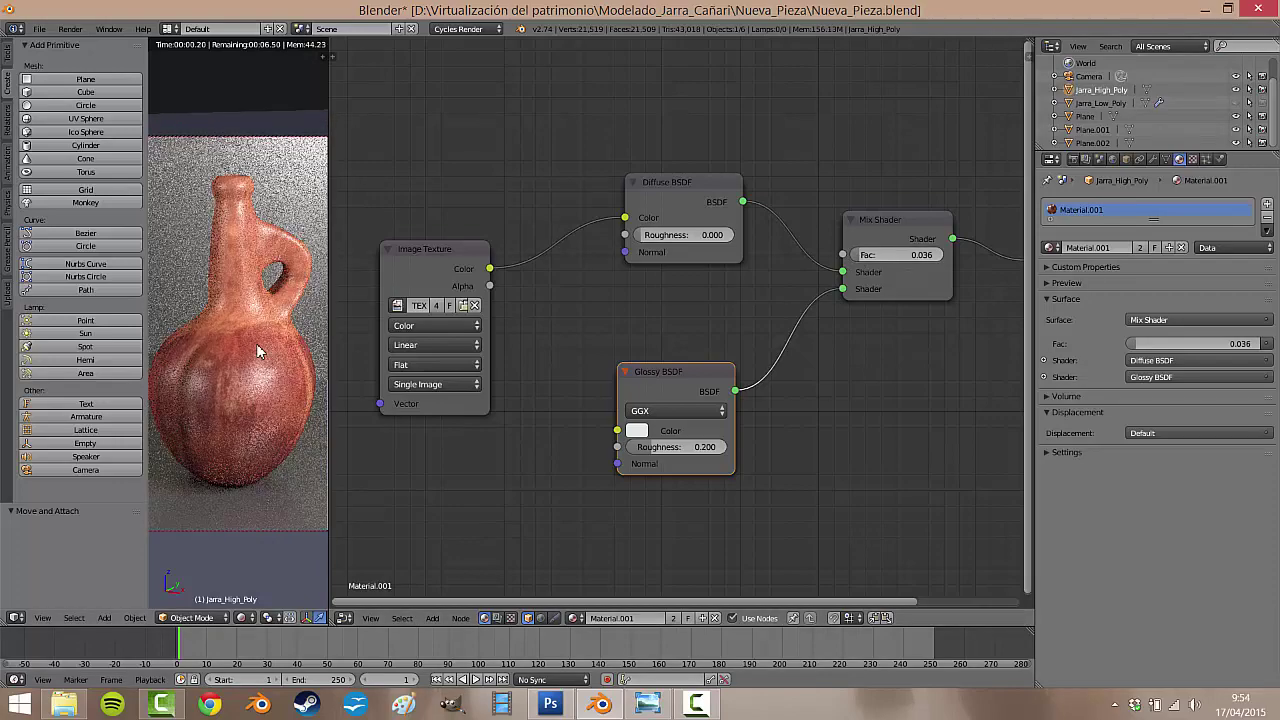
scroll(251, 354, down, 1)
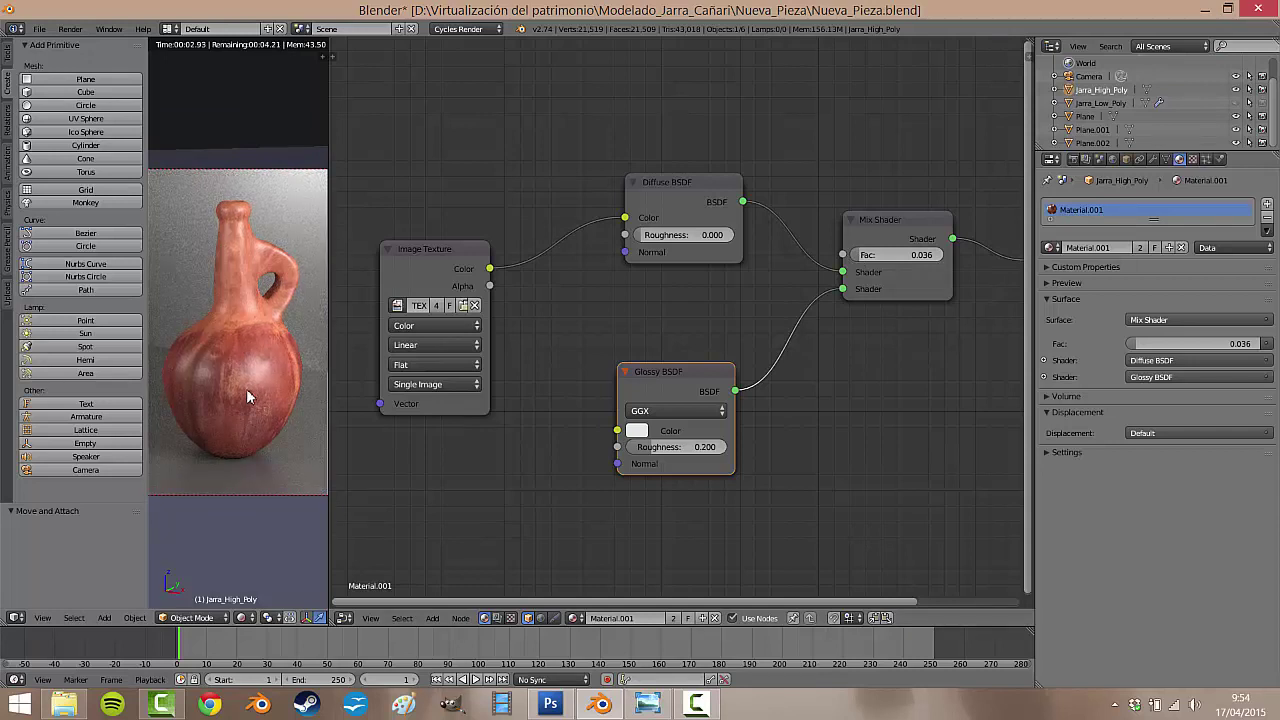
- Bring Photoshop forward and add a new empty layer Capa 4
click(557, 706)
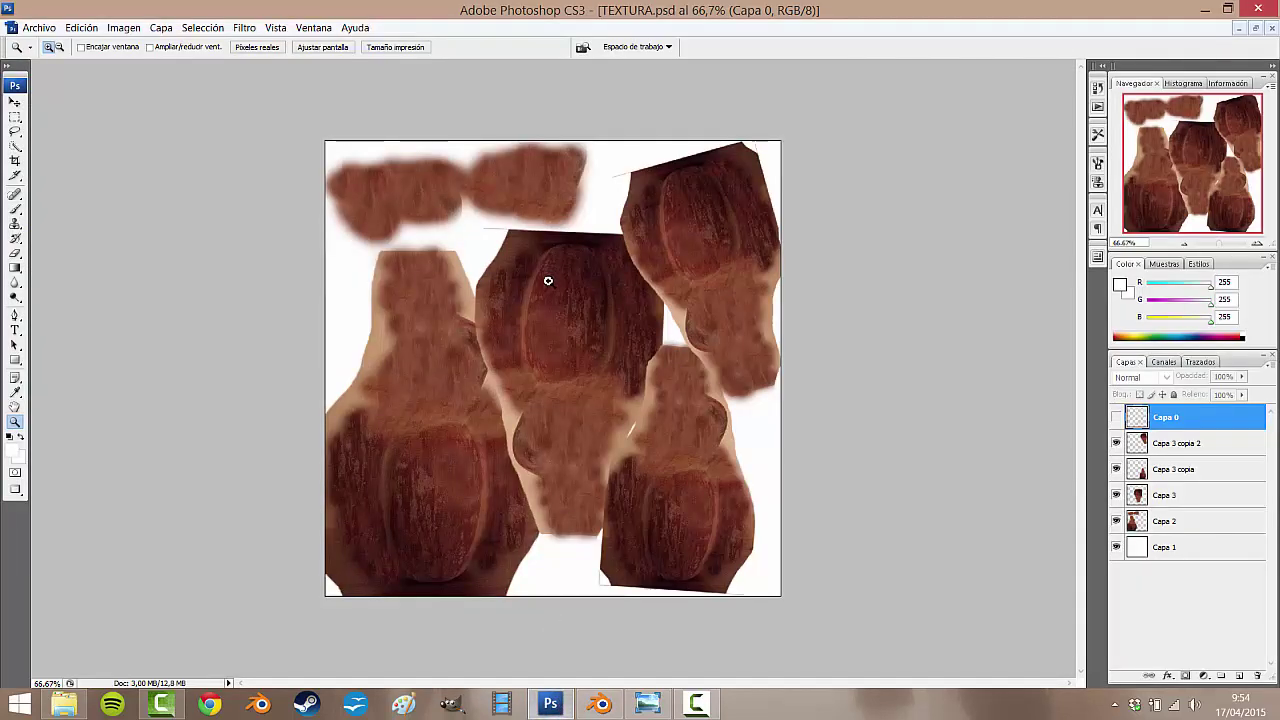
click(14, 104)
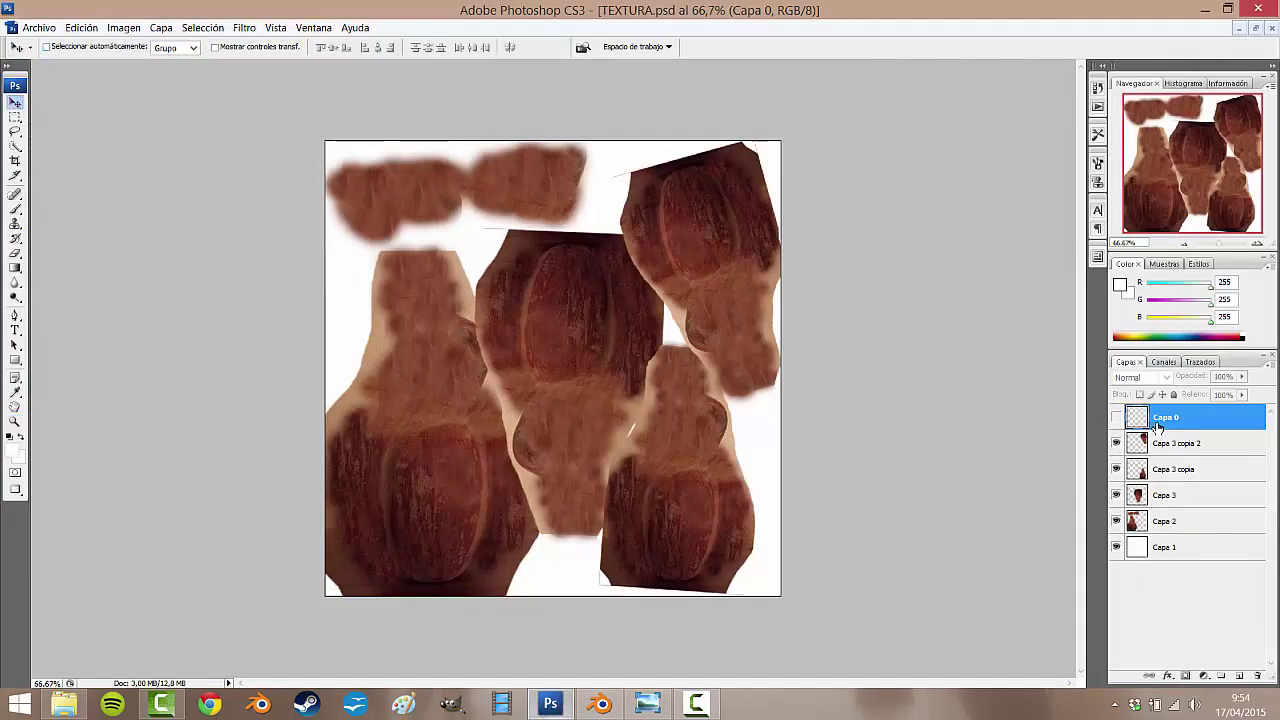
click(1241, 677)
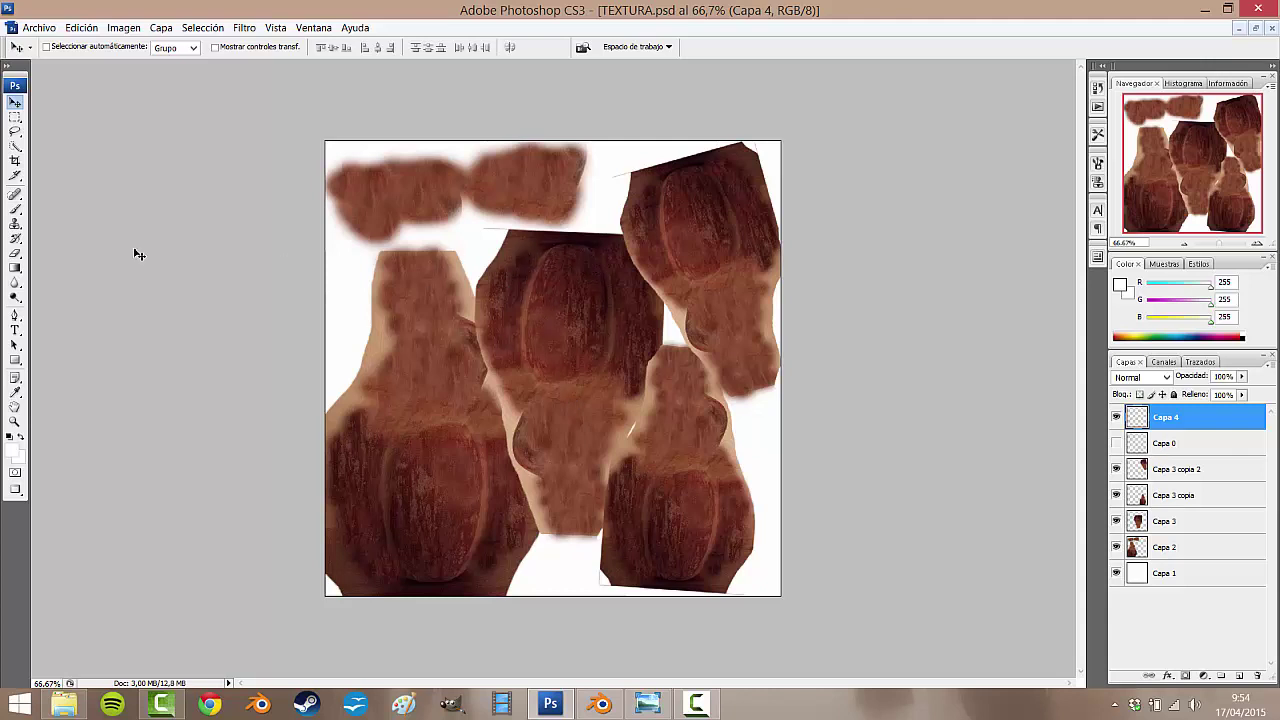
- Select the Brush tool with the soft 200 px preset and open the foreground colour picker
click(14, 209)
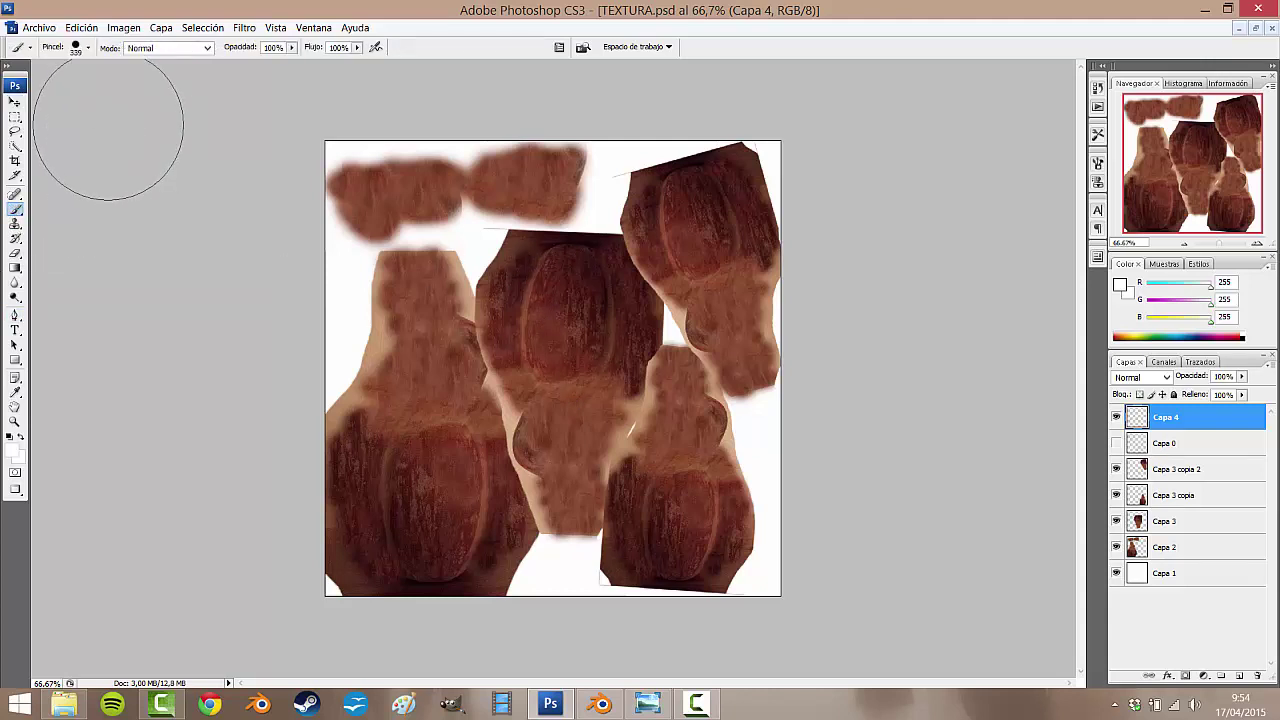
click(87, 47)
scroll(142, 174, down, 1)
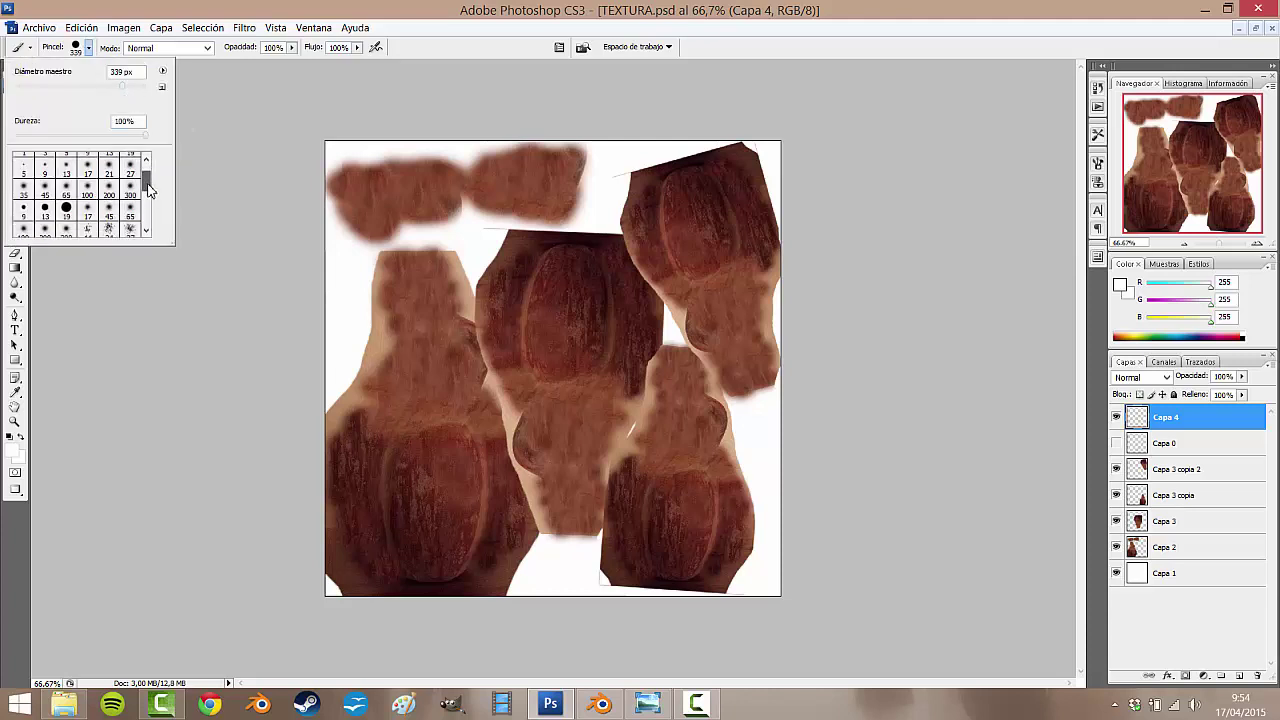
scroll(148, 177, down, 1)
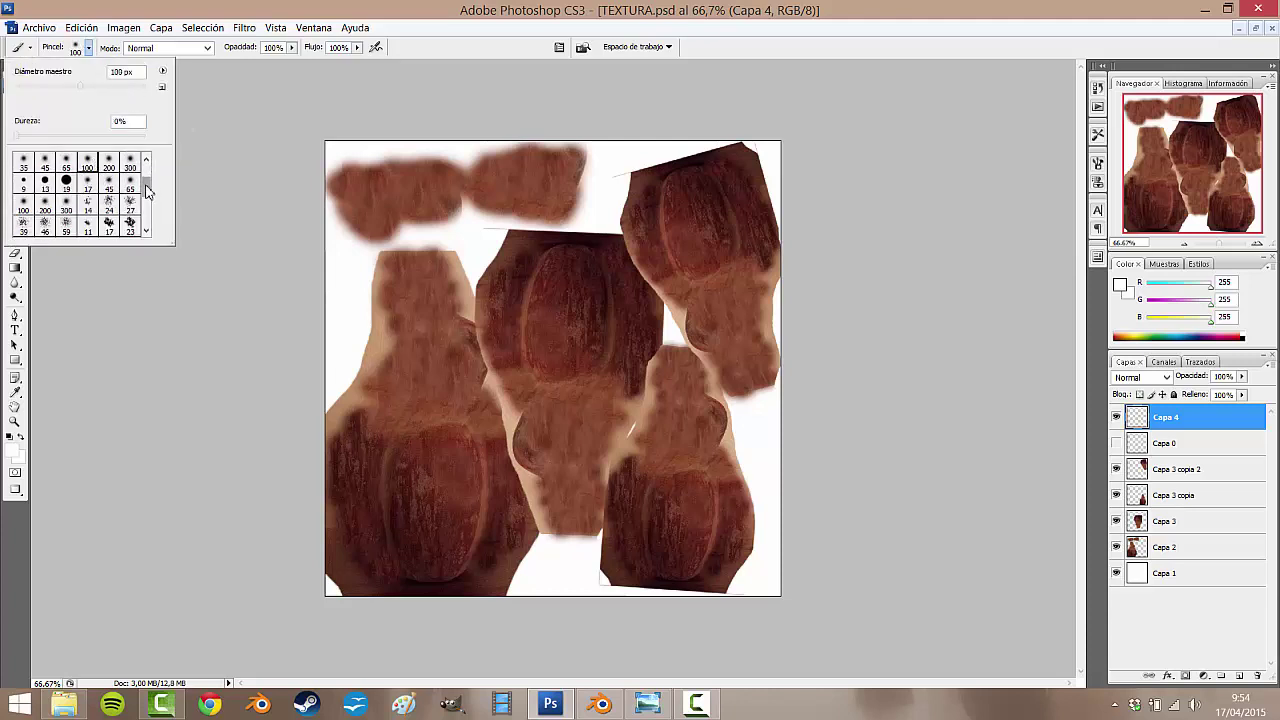
click(113, 163)
click(803, 62)
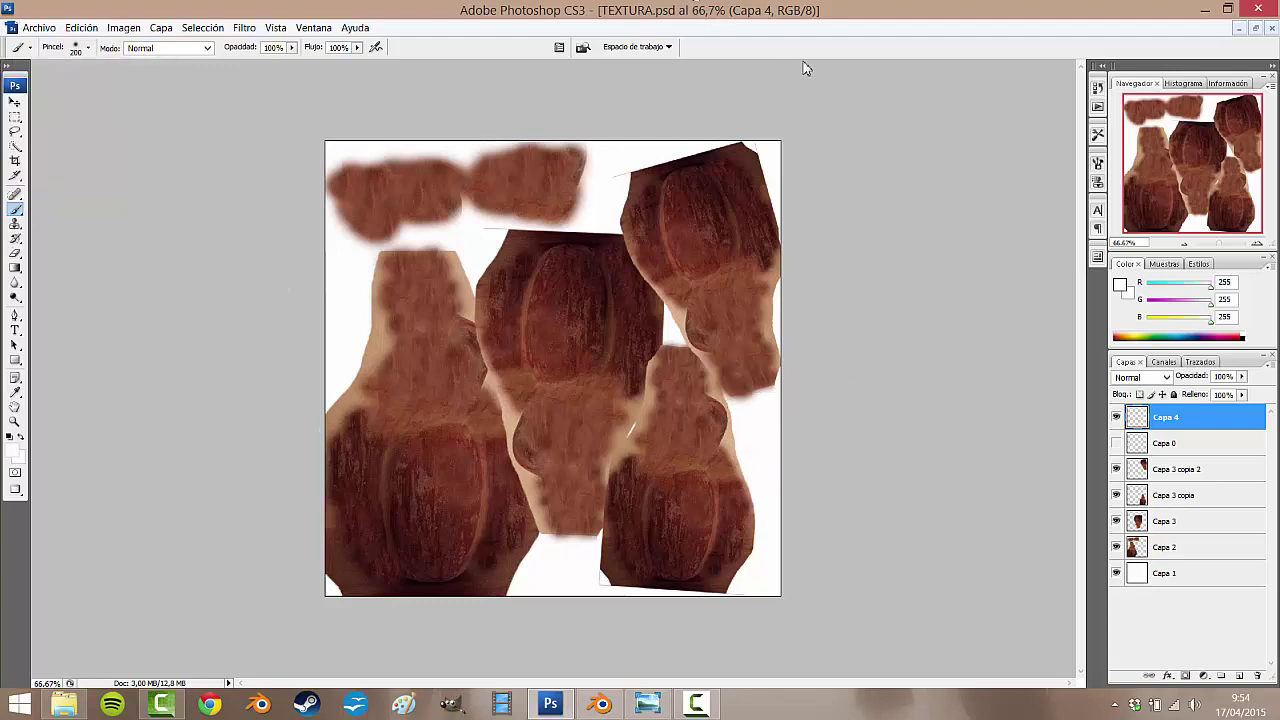
click(1120, 285)
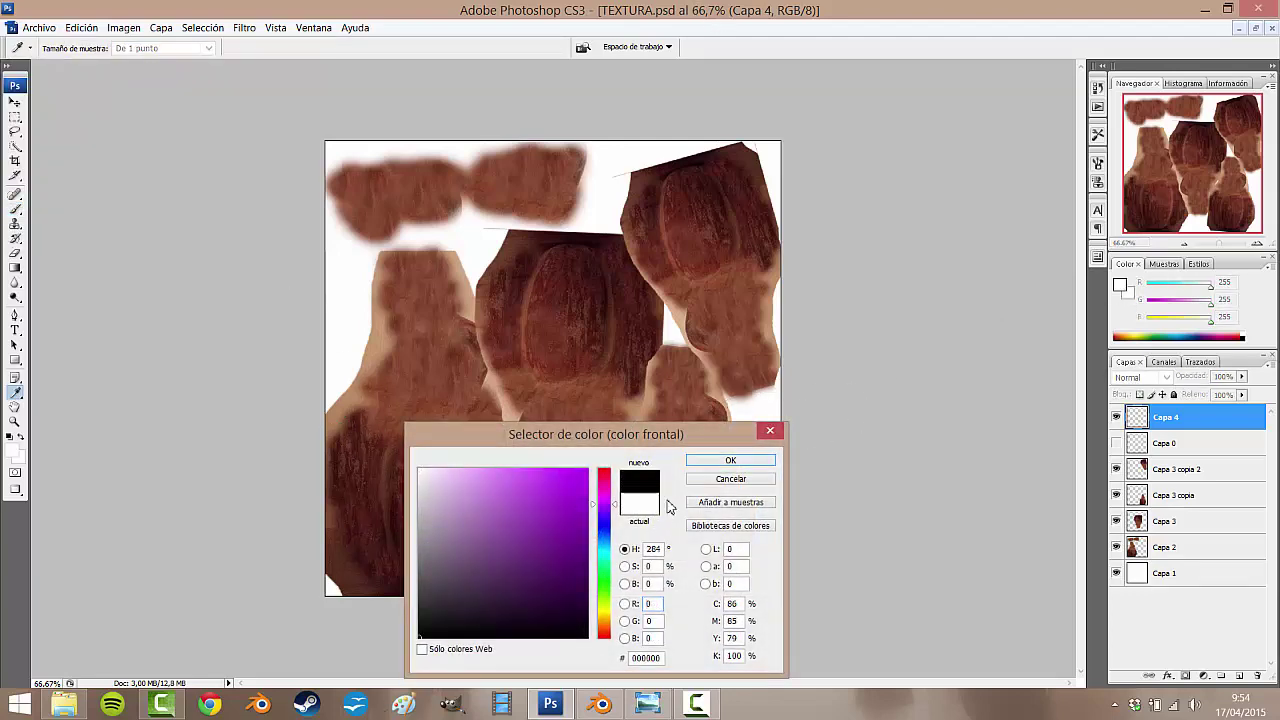
- Paint soft black blotches over every jar piece on Capa 4, then hide the four brown texture layers
click(730, 460)
mouse_move(330, 560)
mouse_down()
mouse_move(476, 563)
mouse_move(471, 500)
mouse_move(357, 508)
mouse_move(327, 489)
mouse_move(329, 443)
mouse_move(394, 449)
mouse_move(442, 487)
mouse_move(463, 443)
mouse_move(491, 466)
mouse_move(503, 517)
mouse_up()
mouse_move(511, 309)
mouse_down()
mouse_move(523, 266)
mouse_move(513, 336)
mouse_move(537, 351)
mouse_move(571, 300)
mouse_move(573, 251)
mouse_move(634, 271)
mouse_move(634, 549)
mouse_move(697, 560)
mouse_move(745, 545)
mouse_move(686, 509)
mouse_move(623, 509)
mouse_move(620, 490)
mouse_move(625, 575)
mouse_up()
mouse_move(674, 209)
mouse_down()
mouse_move(646, 191)
mouse_move(667, 262)
mouse_move(751, 229)
mouse_move(737, 157)
mouse_move(634, 194)
mouse_move(682, 182)
mouse_move(632, 284)
mouse_up()
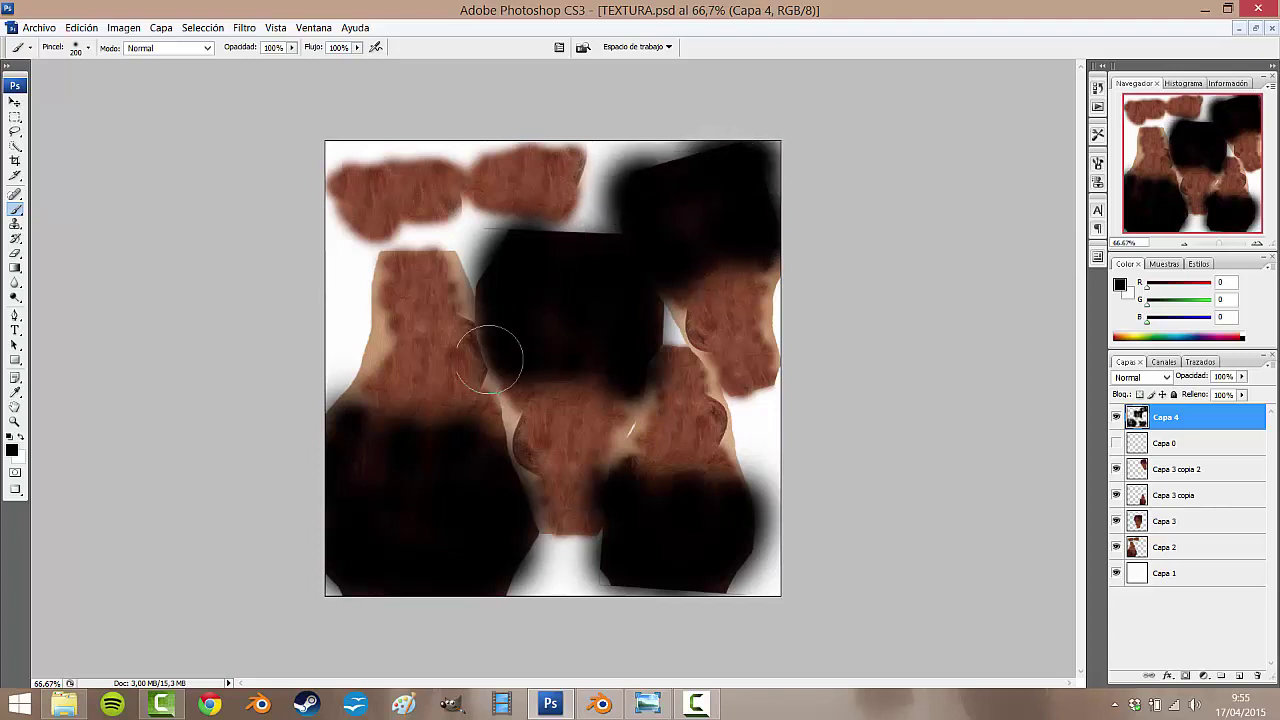
mouse_move(509, 346)
mouse_down()
mouse_move(503, 297)
mouse_move(575, 245)
mouse_up()
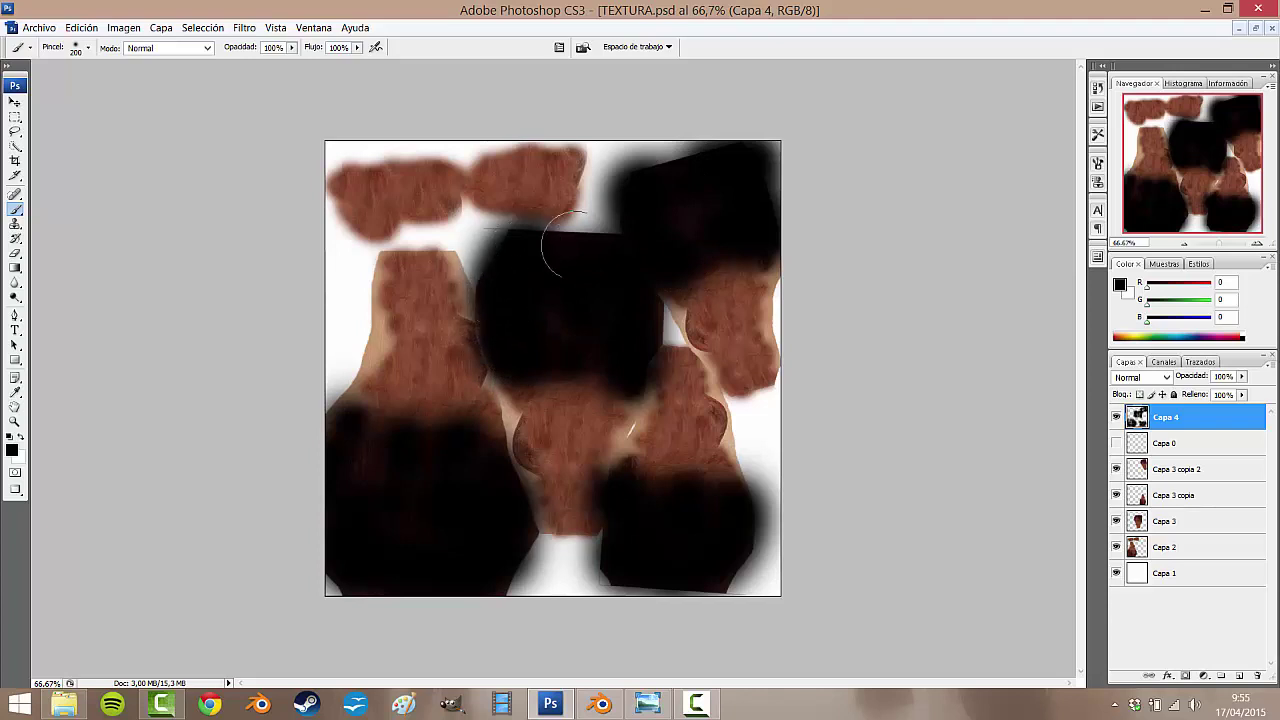
drag(568, 331, 586, 298)
click(14, 103)
drag(1117, 470, 1118, 563)
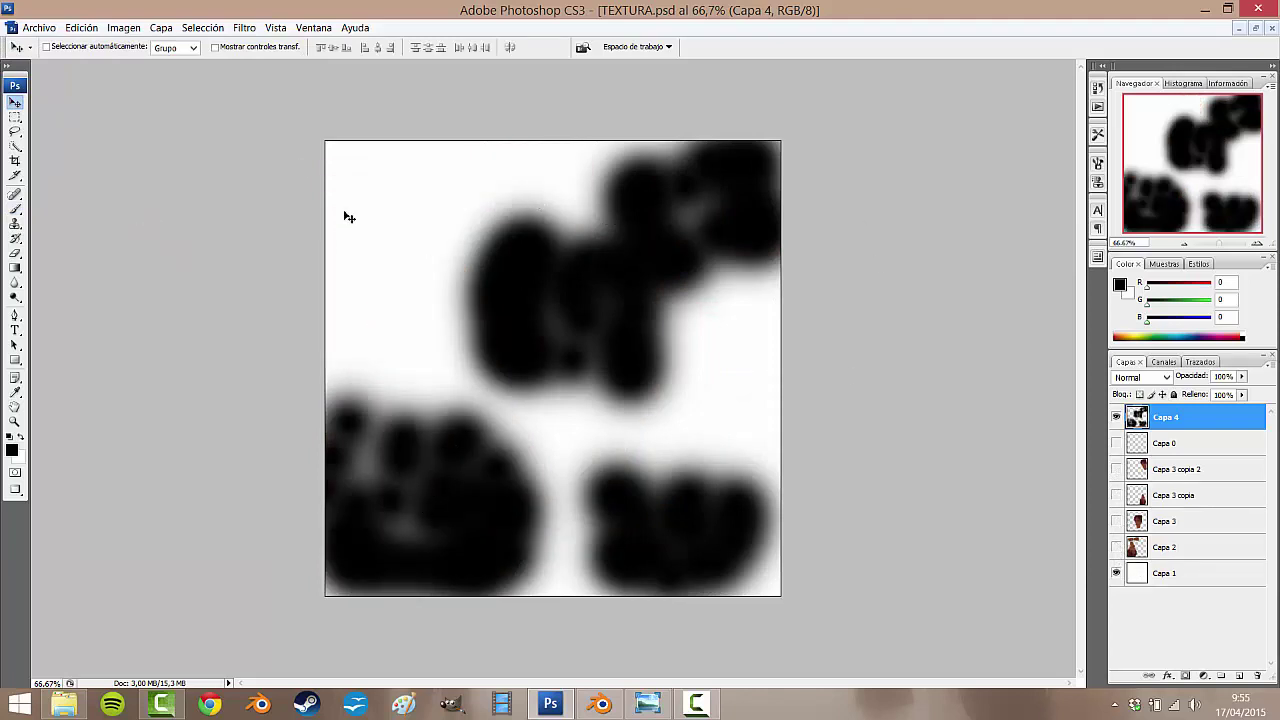
- Hide the white background layer Capa 1
click(33, 28)
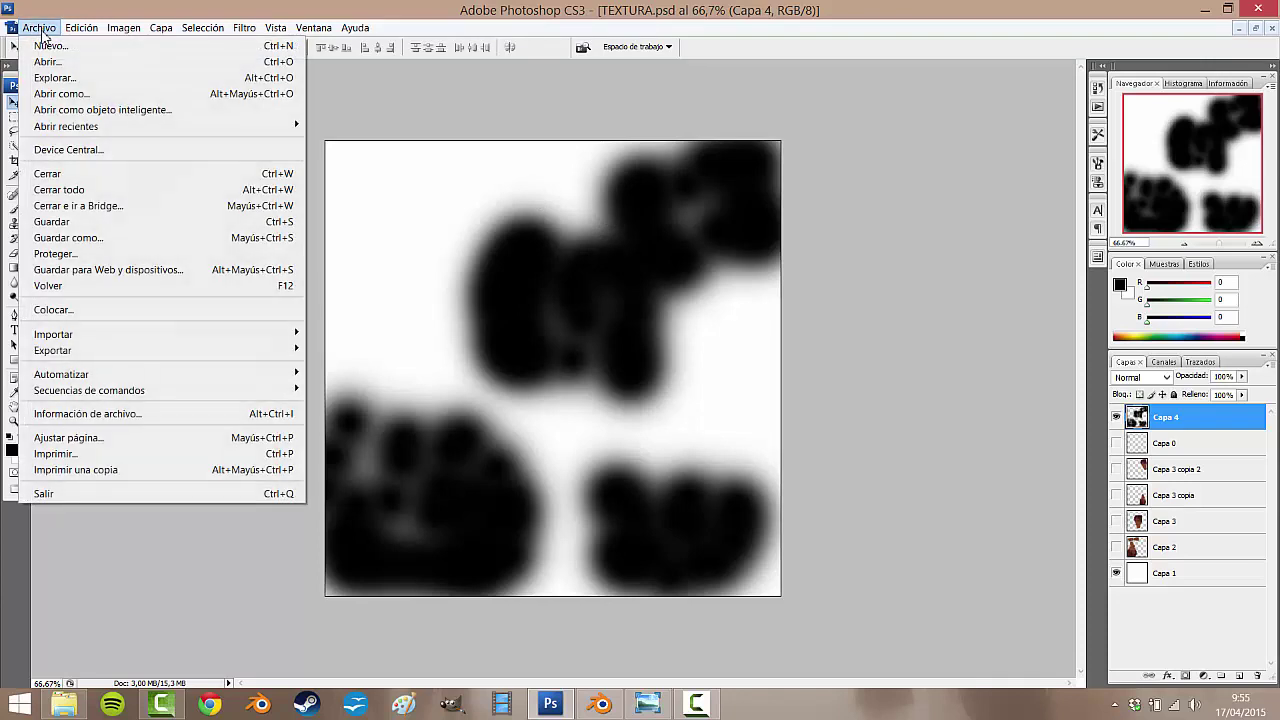
click(581, 7)
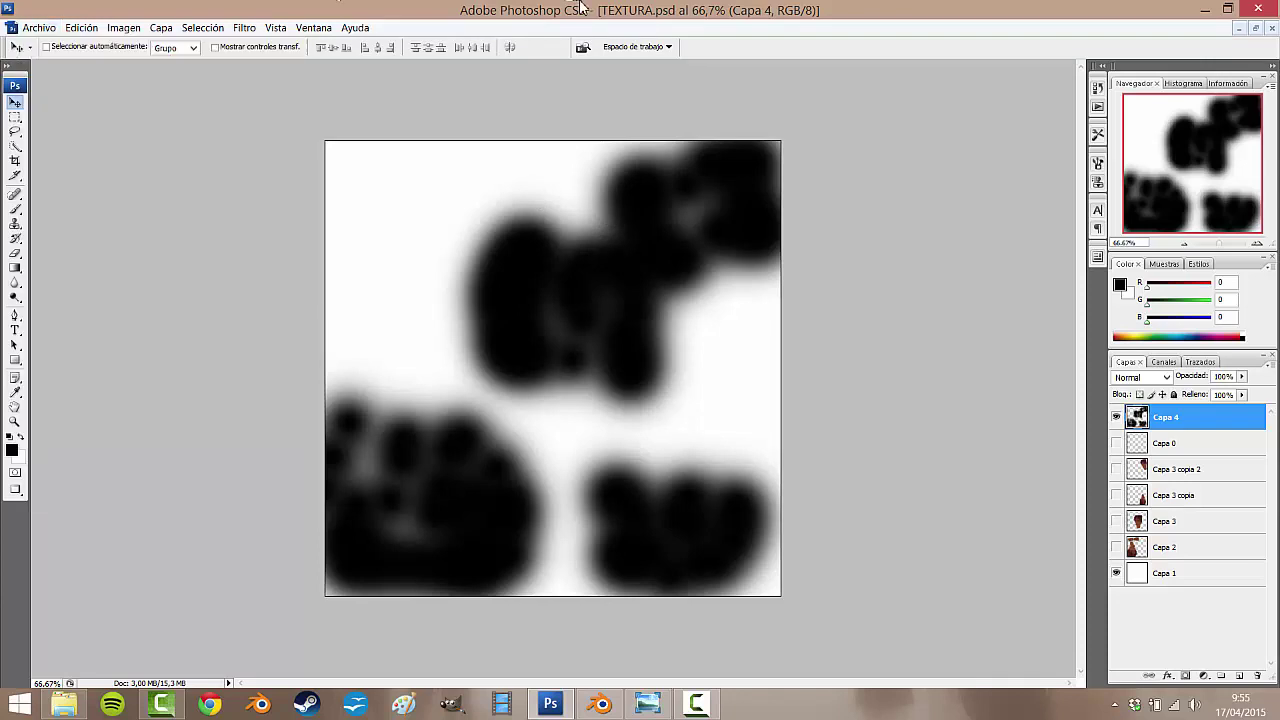
click(1128, 575)
click(1116, 573)
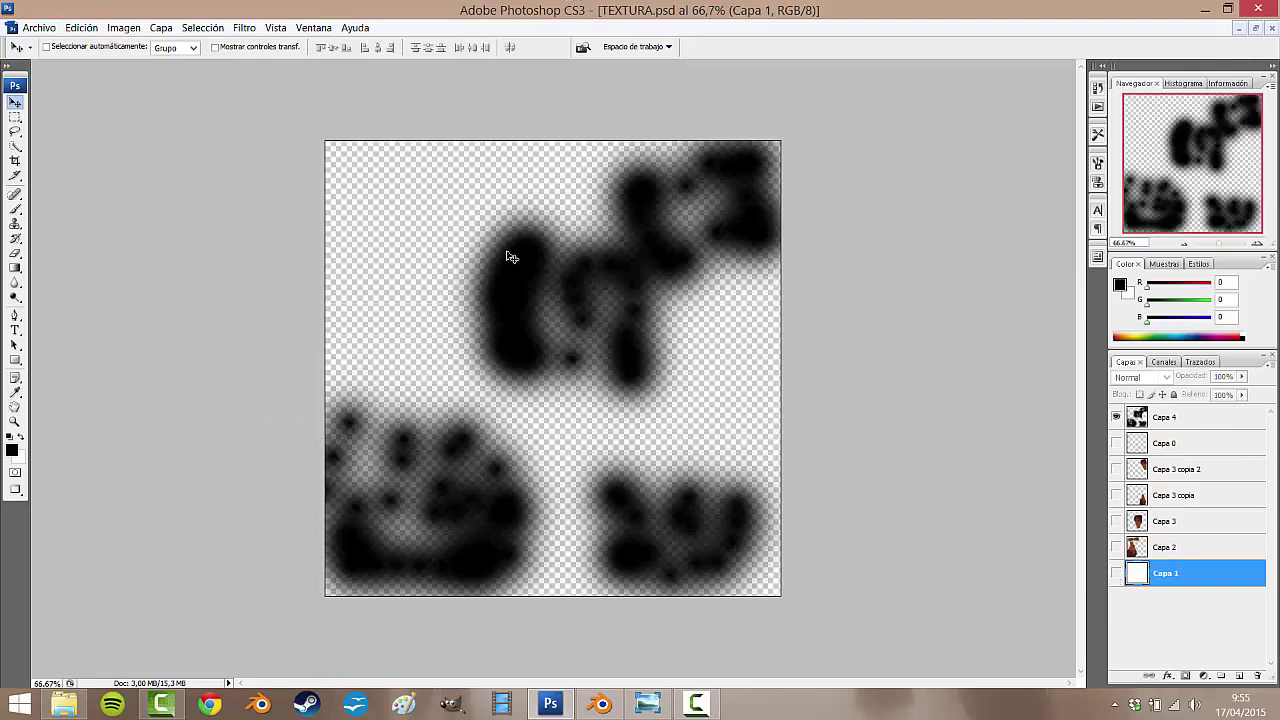
- Save the mask as mascara_bruñido.png with default PNG options, then return to Blender
click(38, 30)
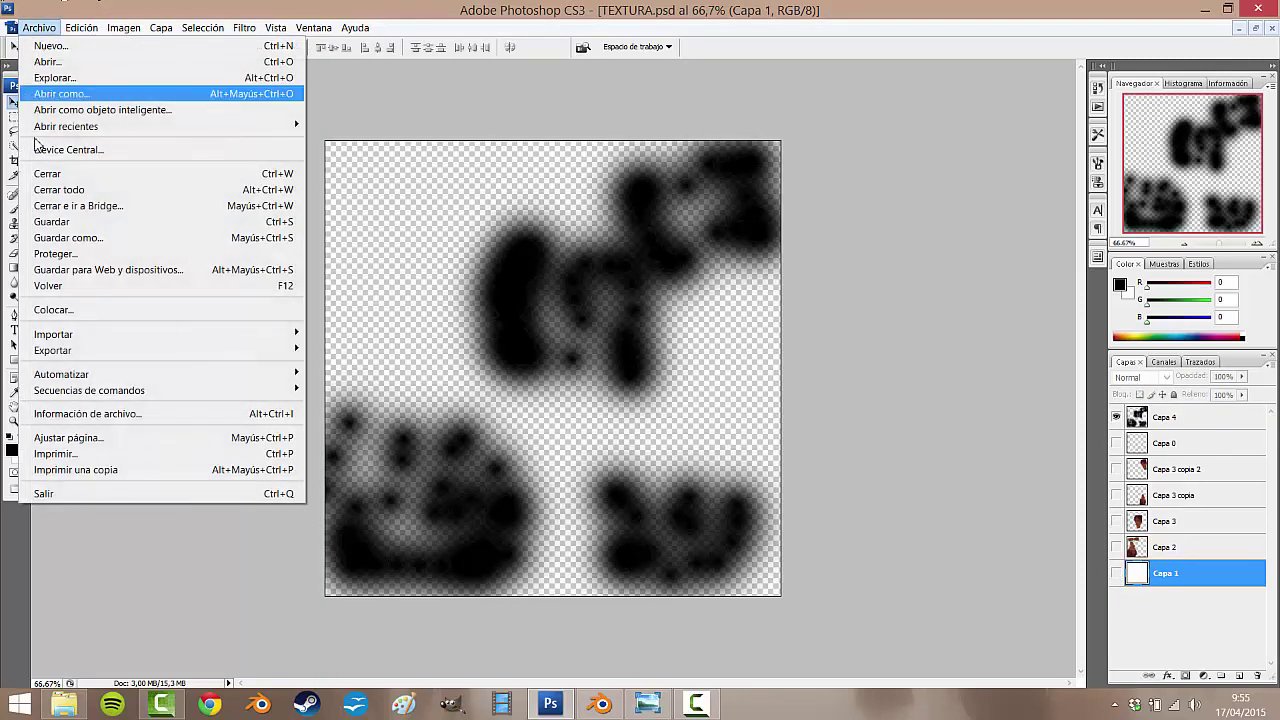
click(85, 238)
click(387, 380)
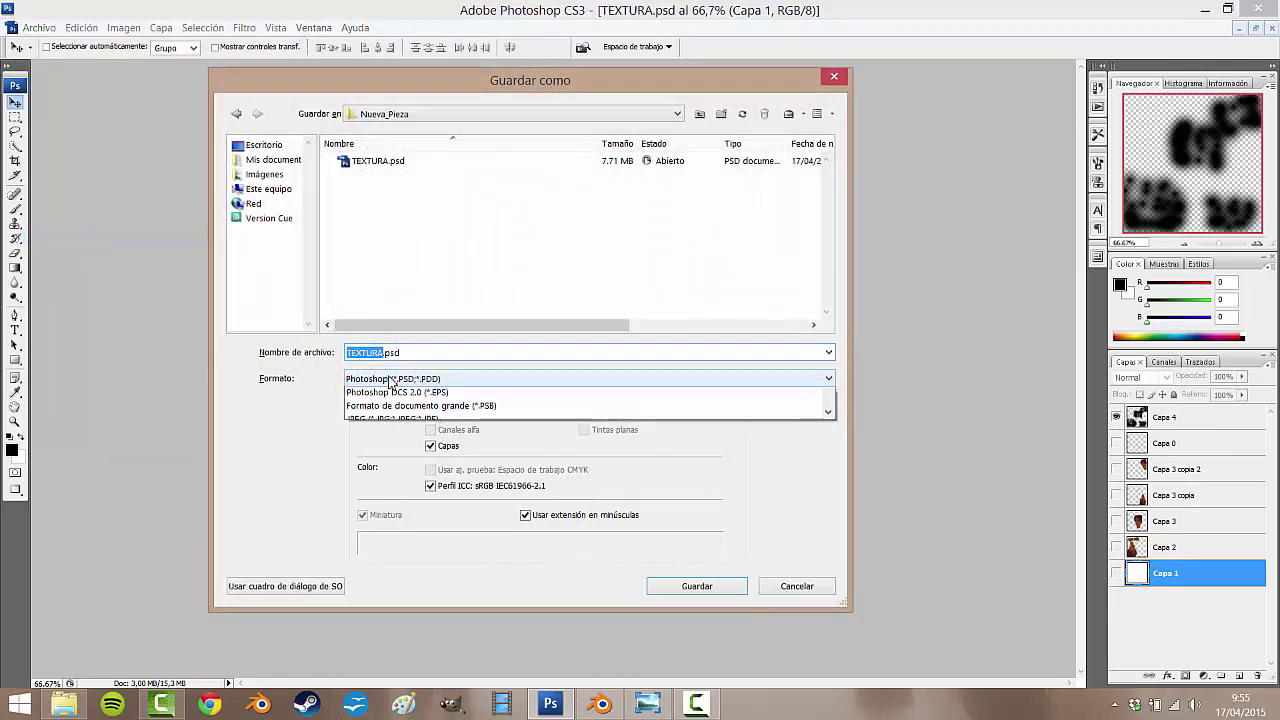
scroll(397, 459, down, 2)
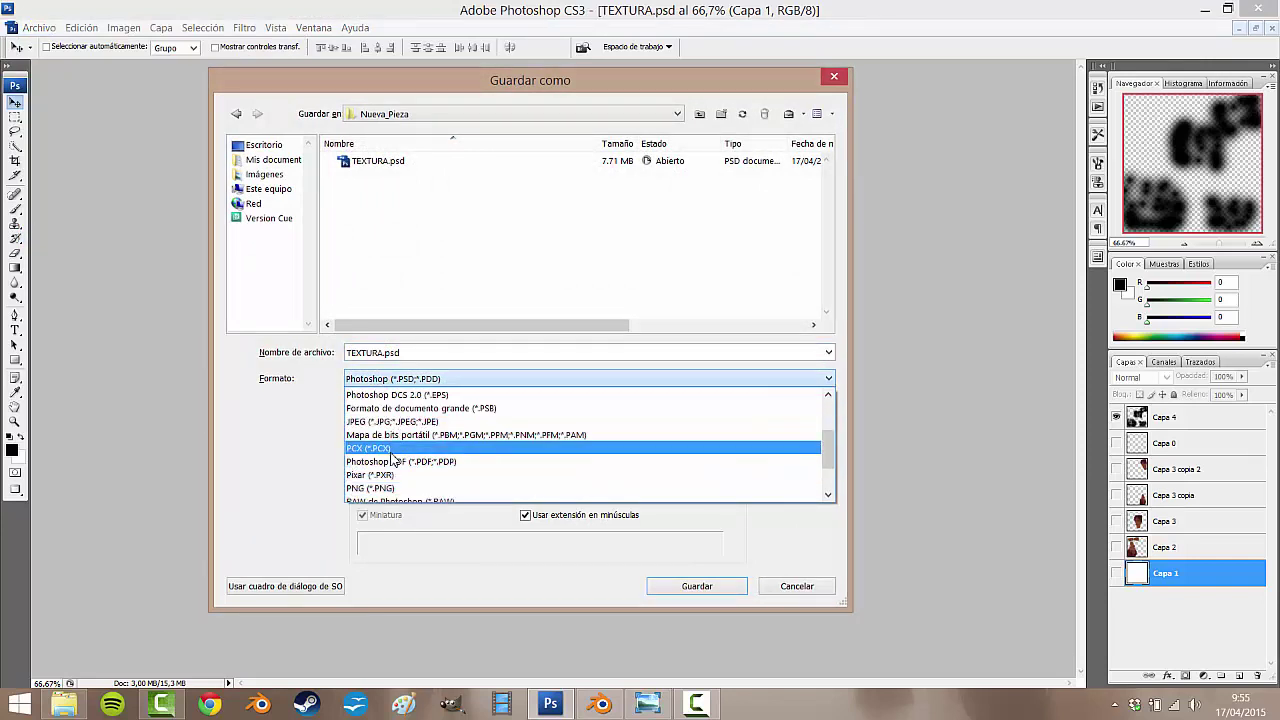
click(397, 487)
click(445, 354)
text(mascara_bruñido)
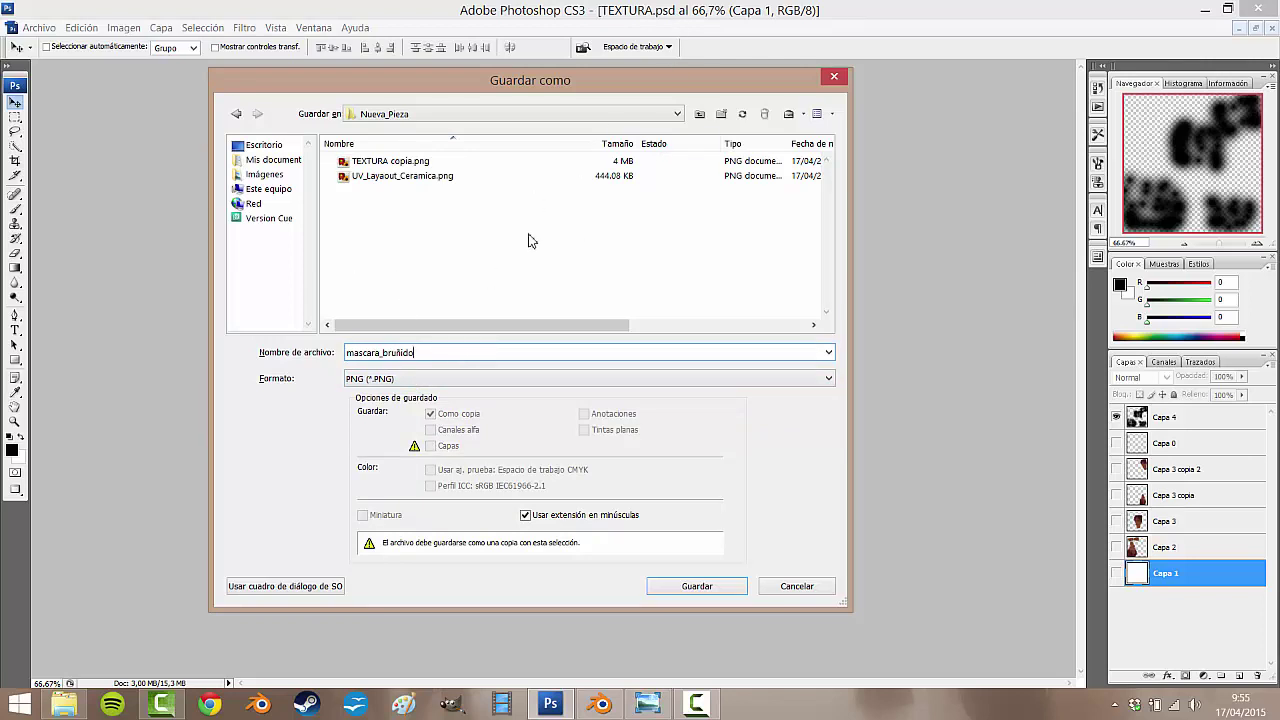
click(722, 586)
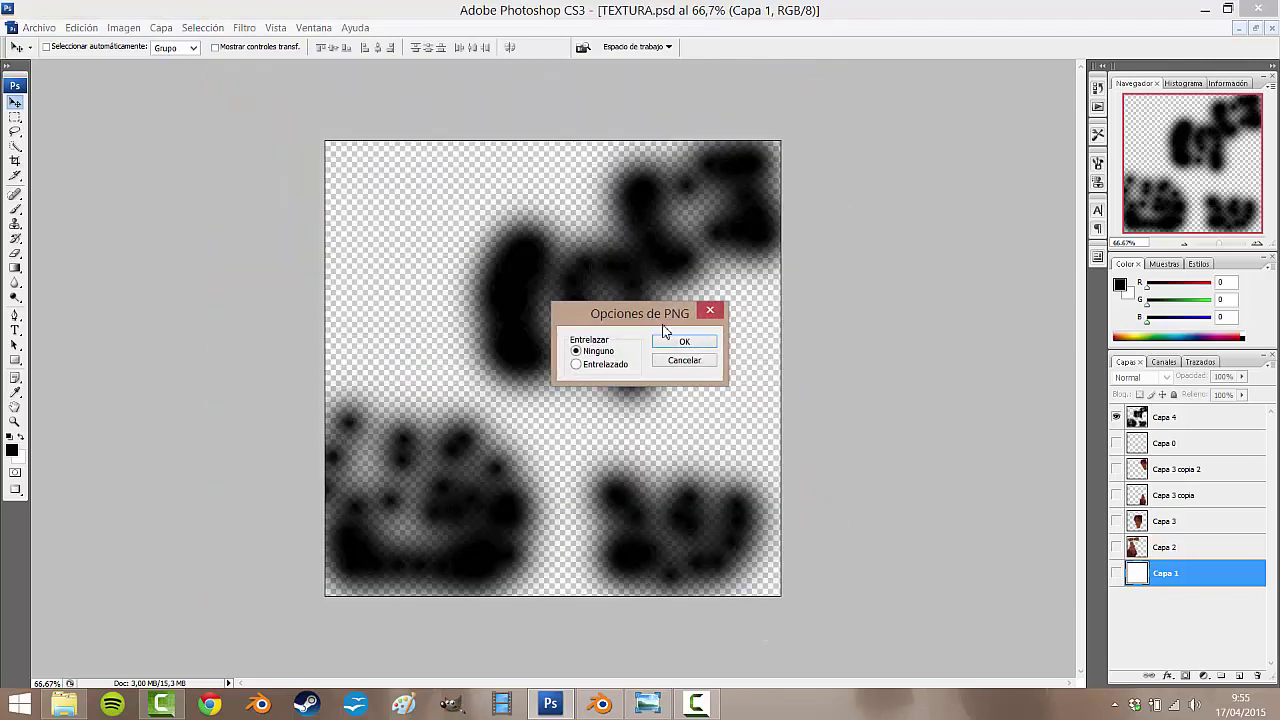
click(668, 340)
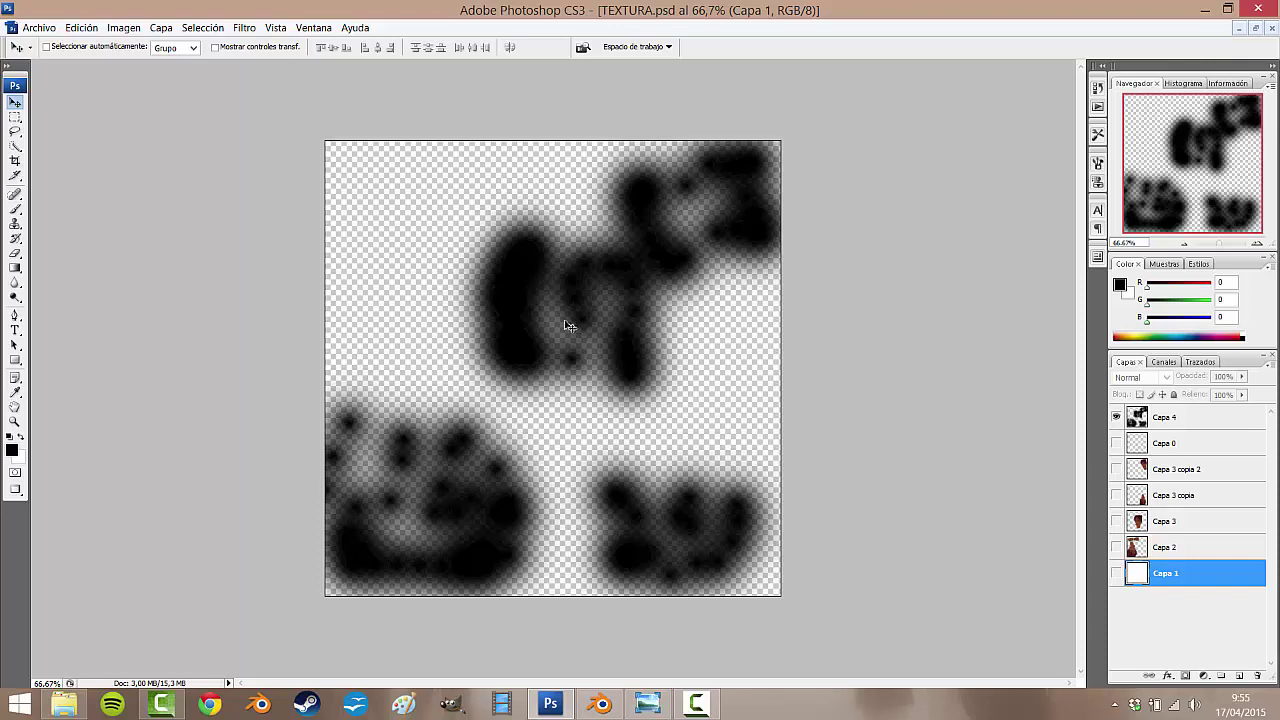
click(607, 702)
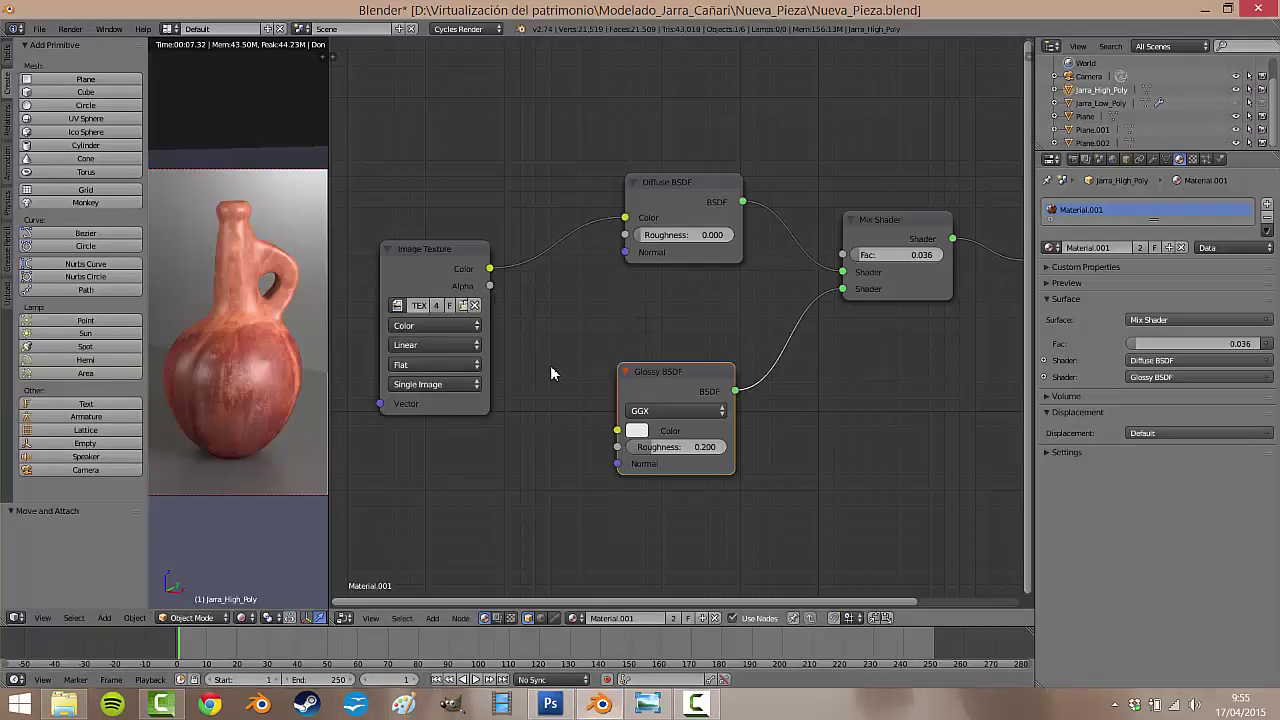
- Rearrange the Image Texture, Diffuse BSDF and Mix Shader nodes to make room
drag(449, 272, 464, 202)
drag(704, 192, 643, 215)
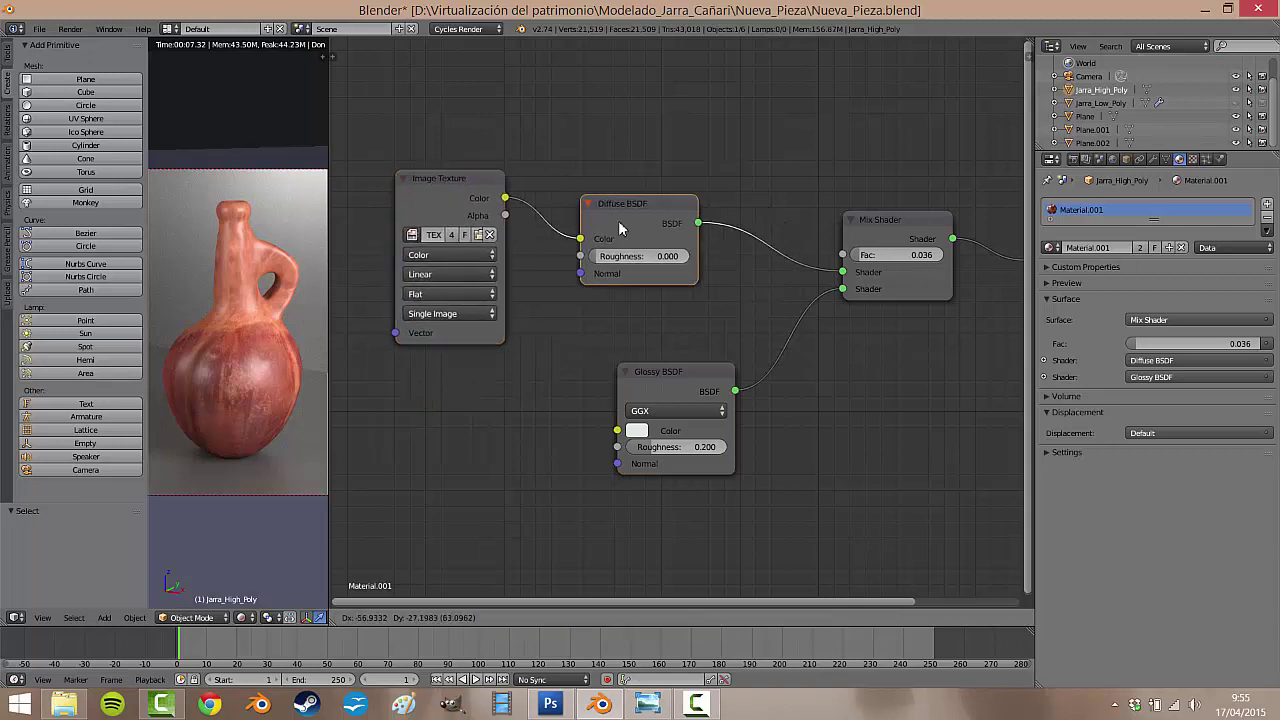
click(643, 215)
scroll(643, 215, down, 2)
middle_drag(720, 318, 606, 366)
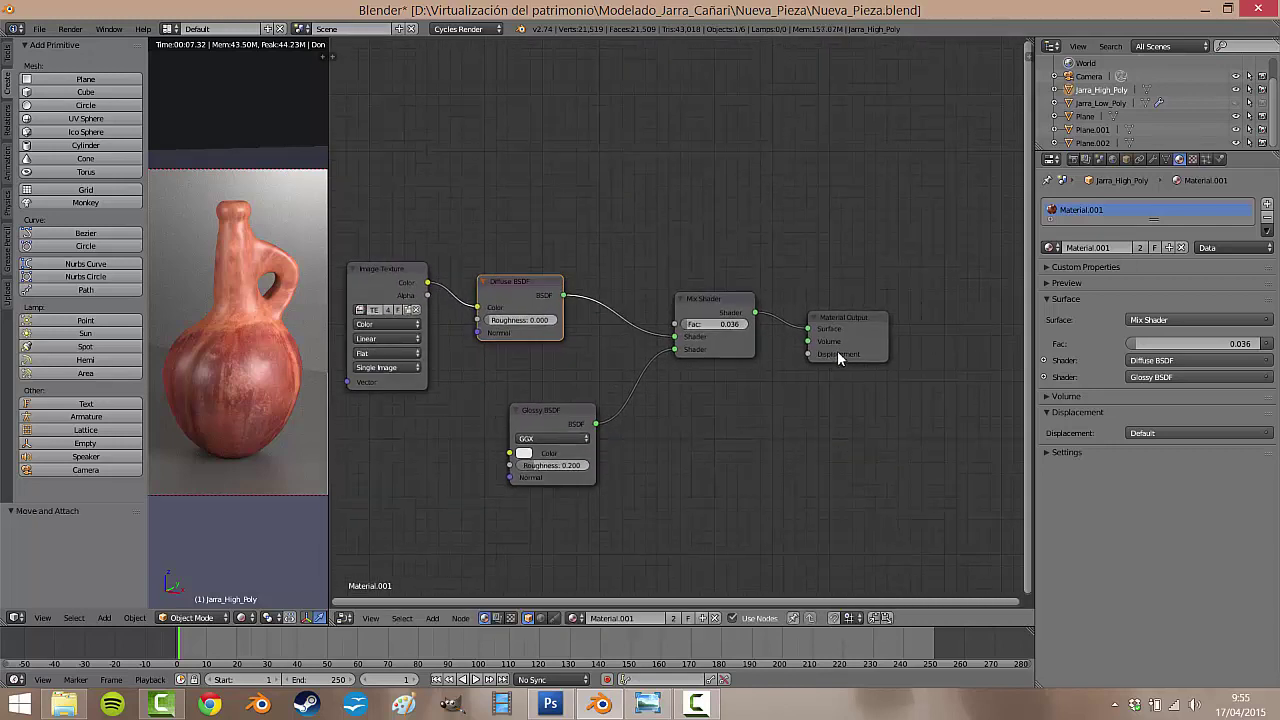
drag(683, 296, 701, 288)
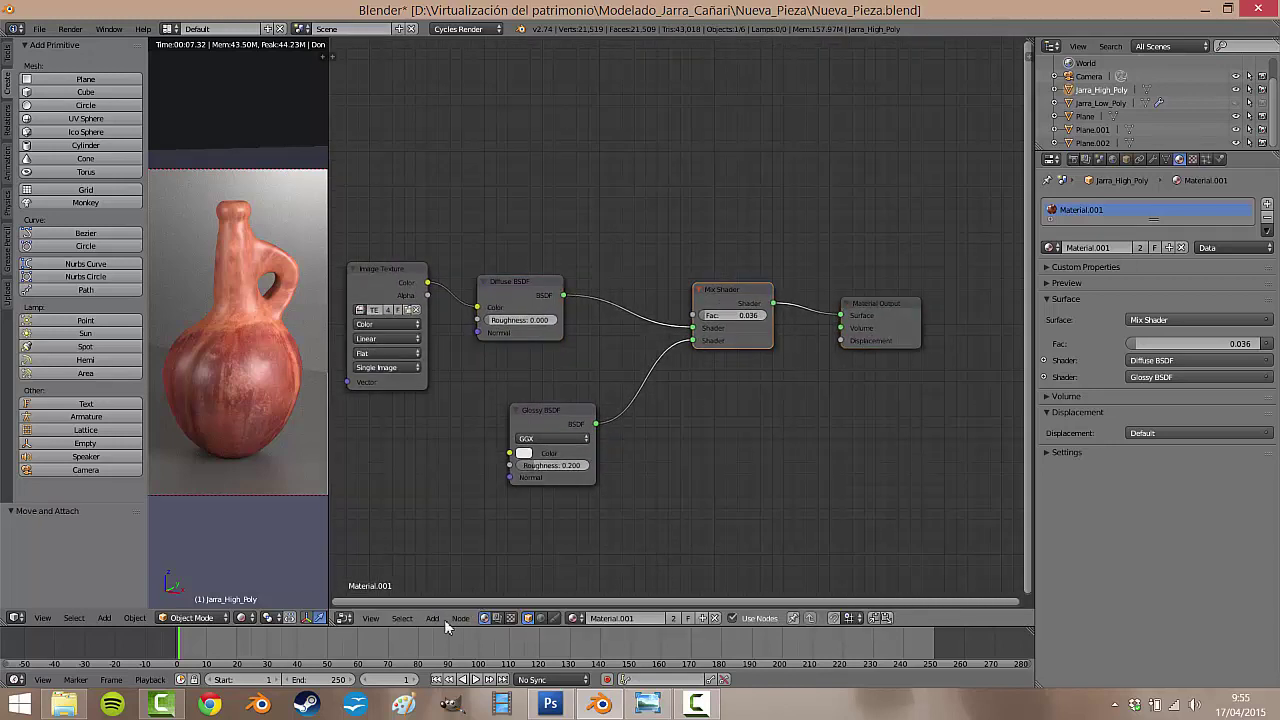
- Add a new Image Texture node loaded with mascara_bruñido.png from Nueva_Pieza
click(432, 619)
mouse_move(455, 549)
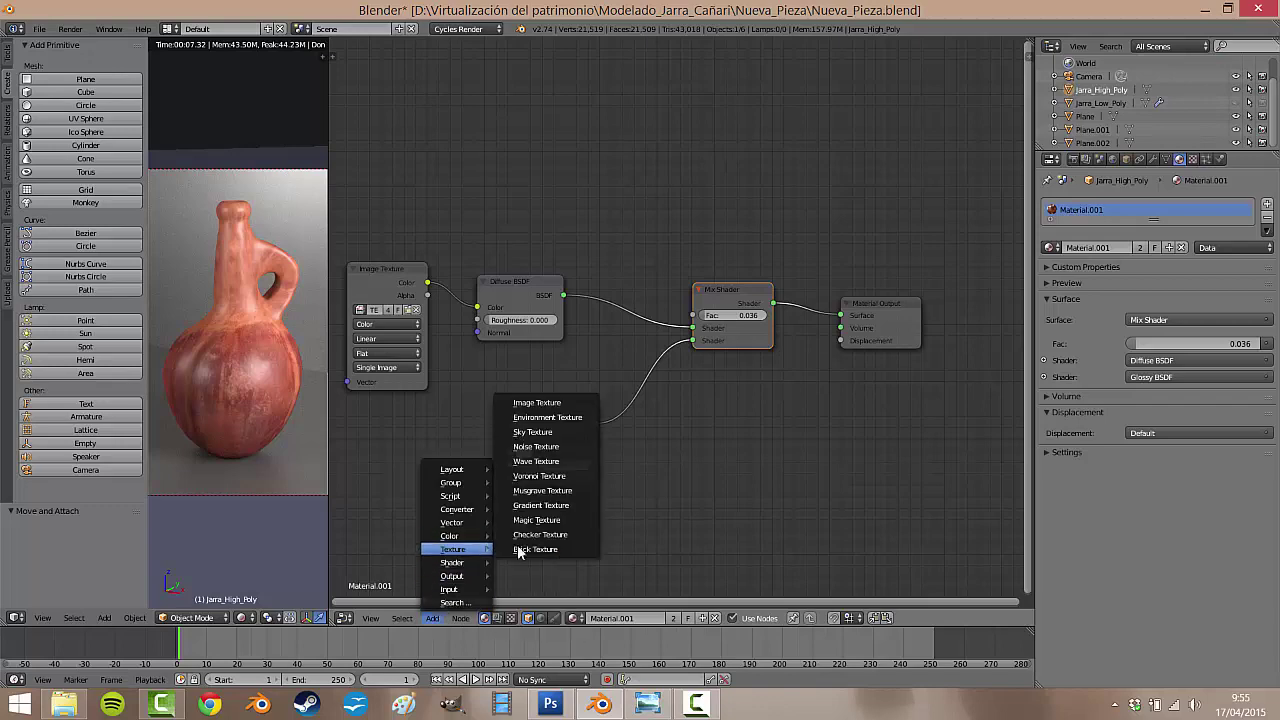
click(537, 402)
click(585, 158)
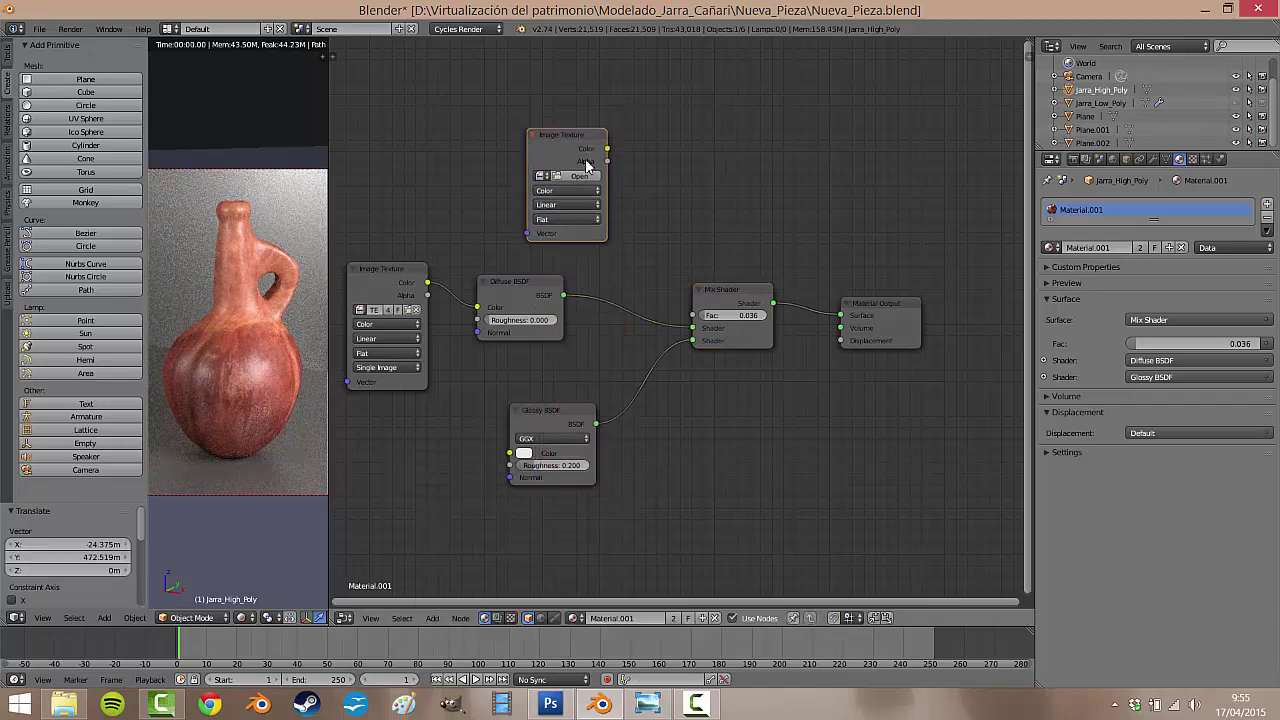
scroll(585, 158, up, 2)
middle_drag(647, 162, 637, 275)
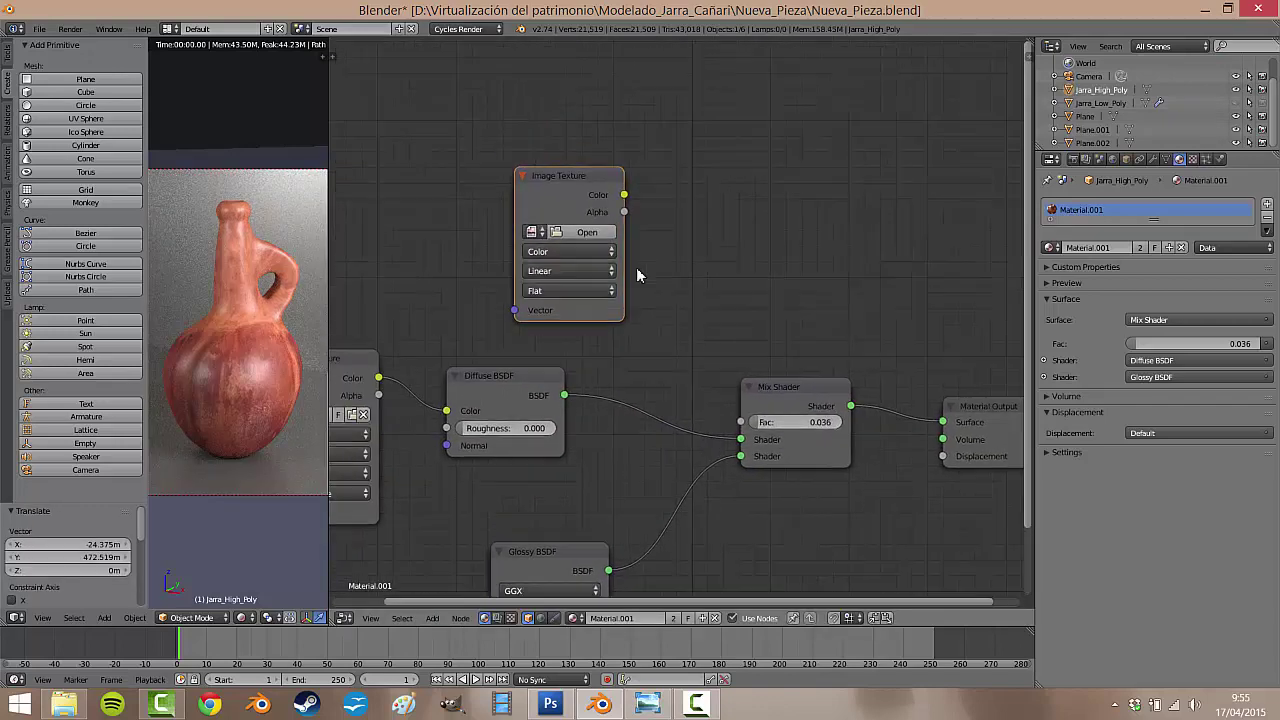
click(572, 236)
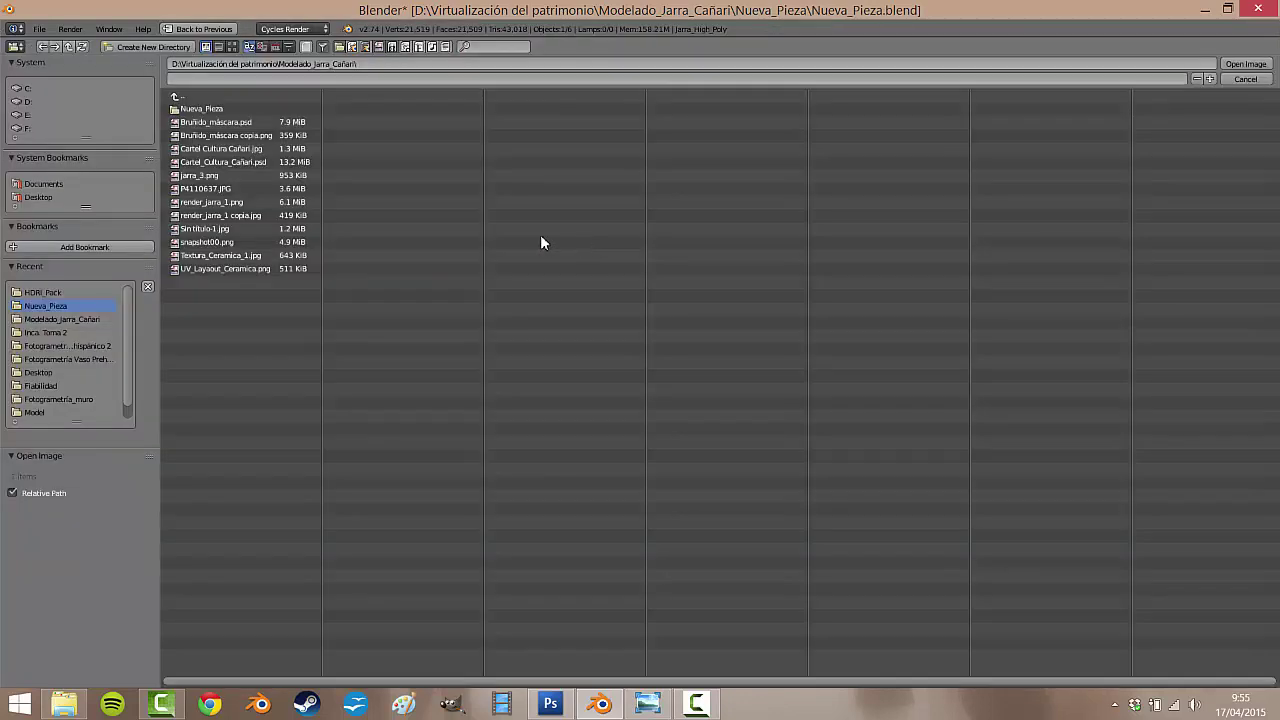
click(200, 108)
click(231, 46)
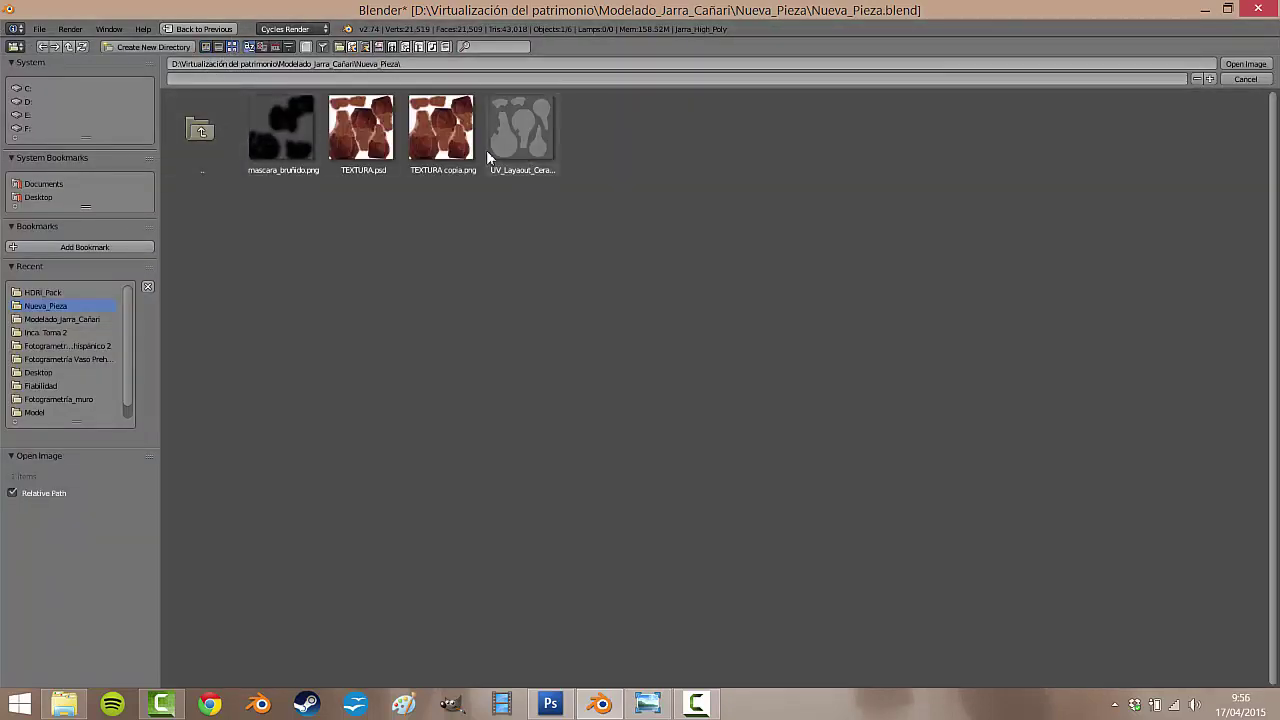
double_click(310, 134)
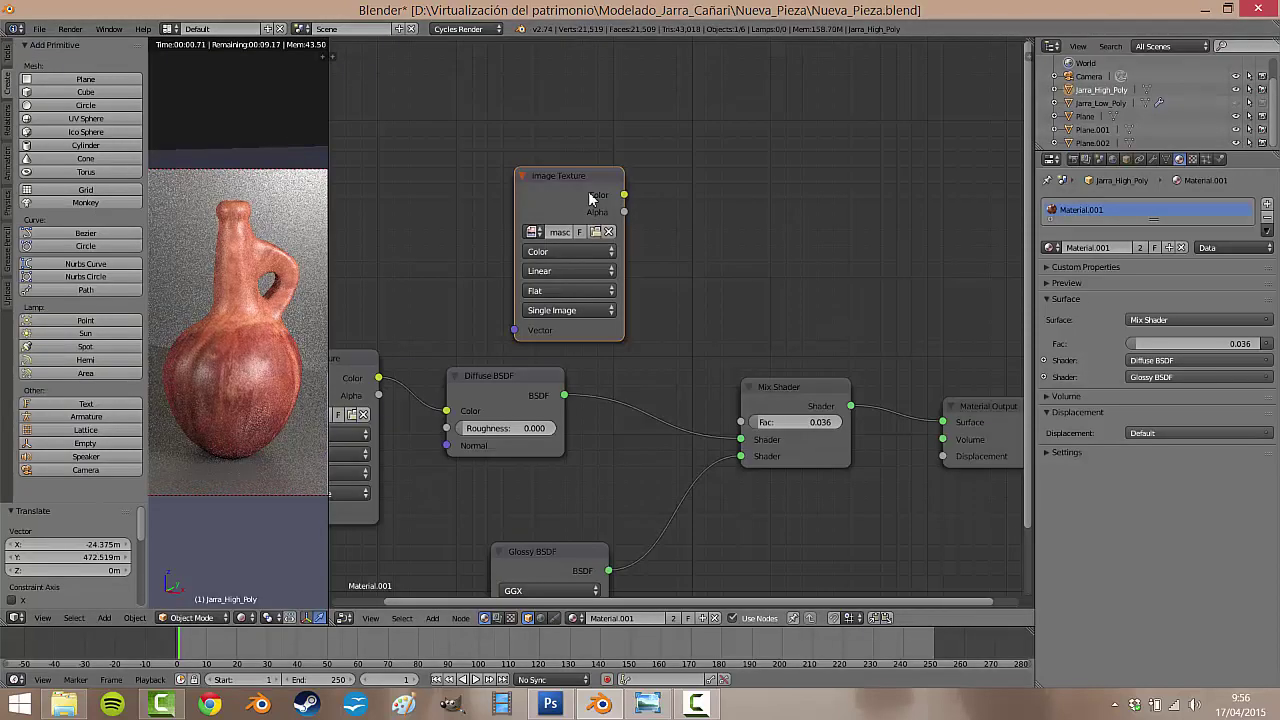
drag(592, 200, 565, 192)
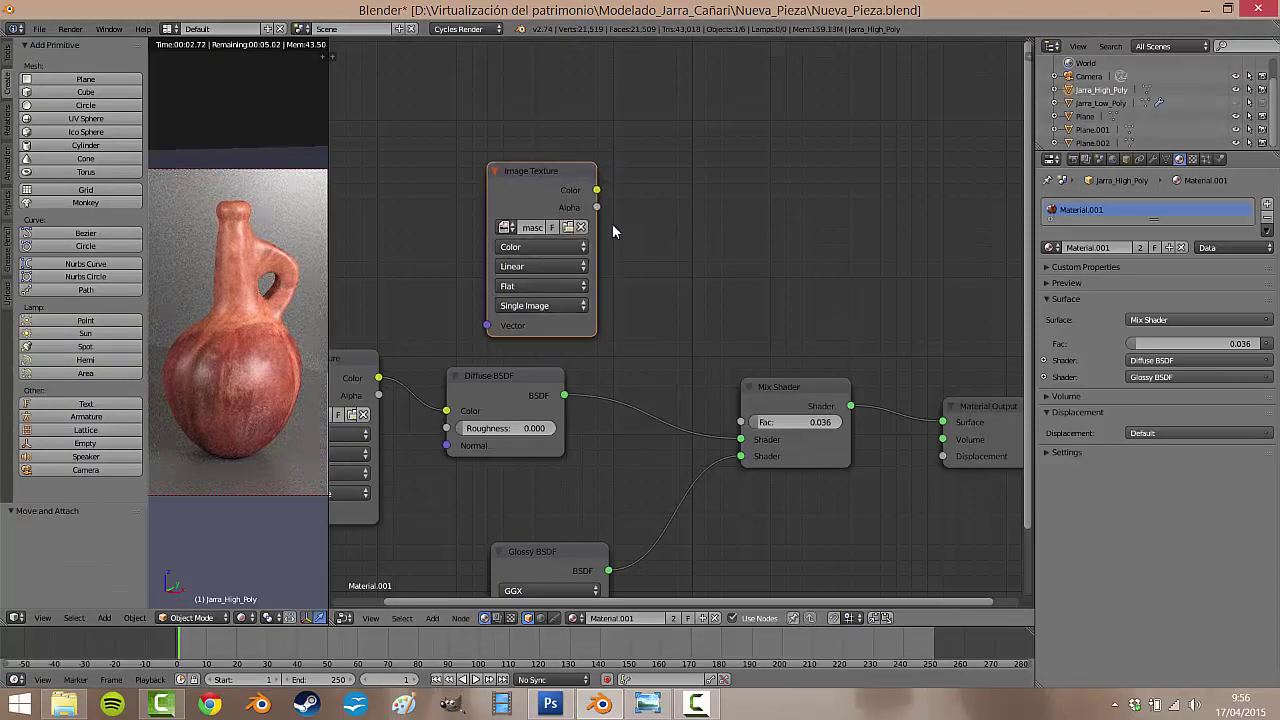
scroll(613, 230, up, 2)
- Connect the mask's Alpha to the Mix Shader Fac and tidy the Glossy and texture nodes
mouse_move(587, 156)
mouse_down()
mouse_move(735, 403)
mouse_move(752, 410)
mouse_up()
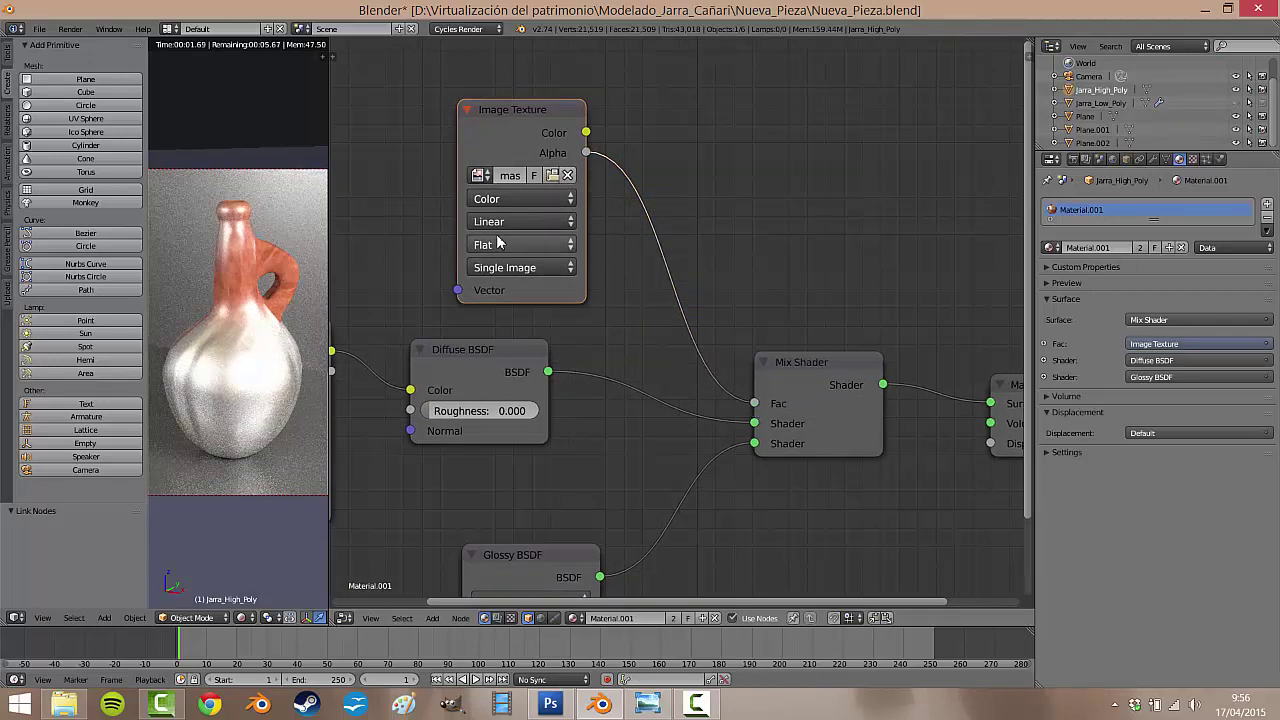
scroll(486, 263, down, 2)
middle_drag(486, 263, 524, 220)
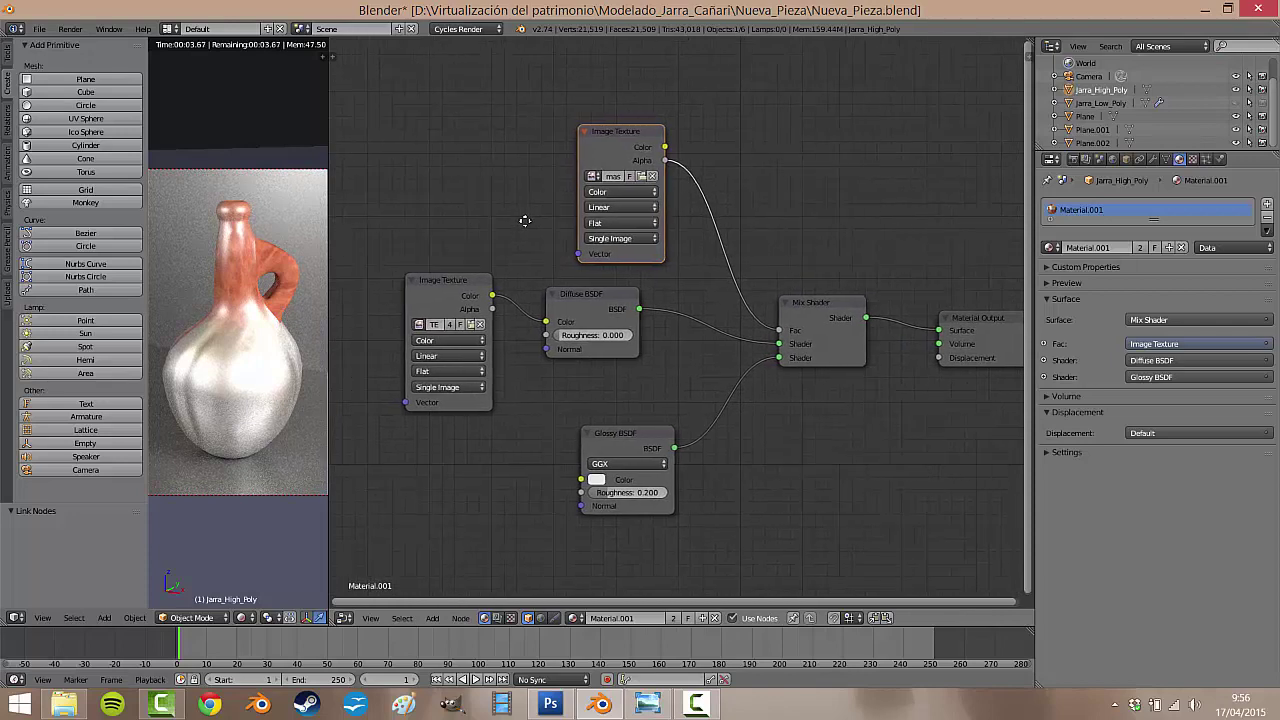
drag(614, 441, 598, 451)
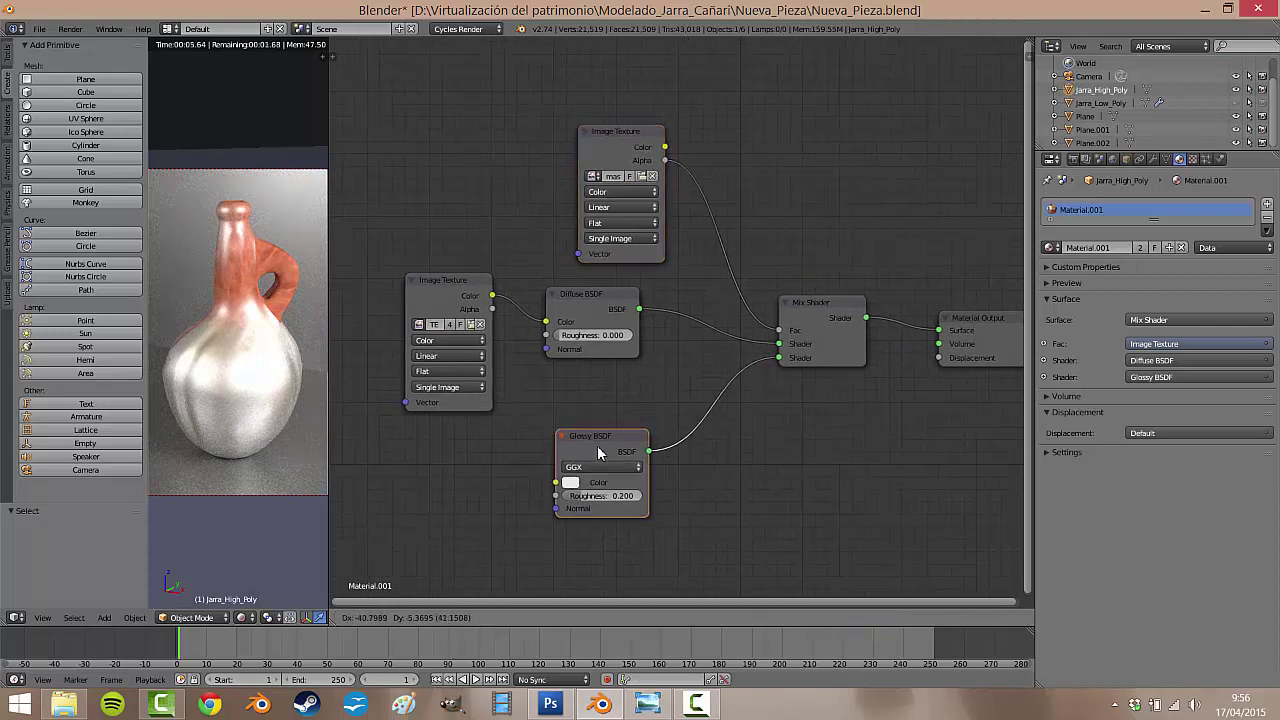
drag(458, 311, 418, 284)
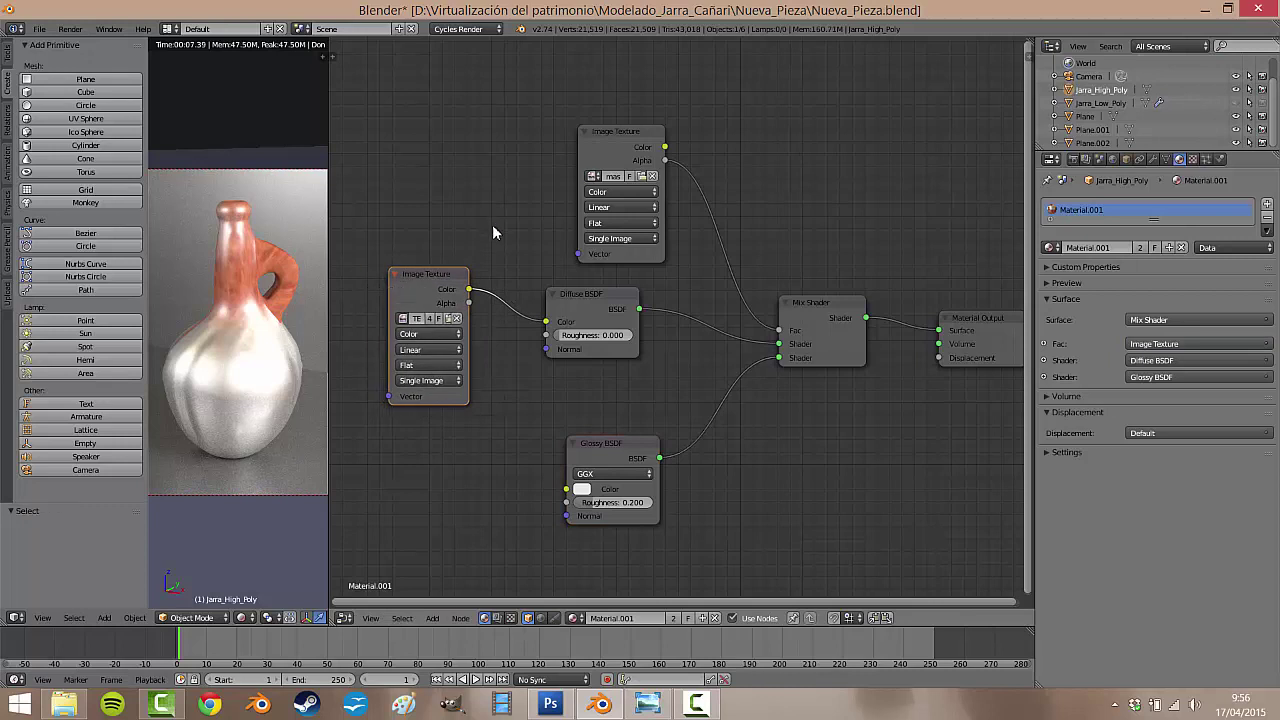
scroll(492, 224, up, 3)
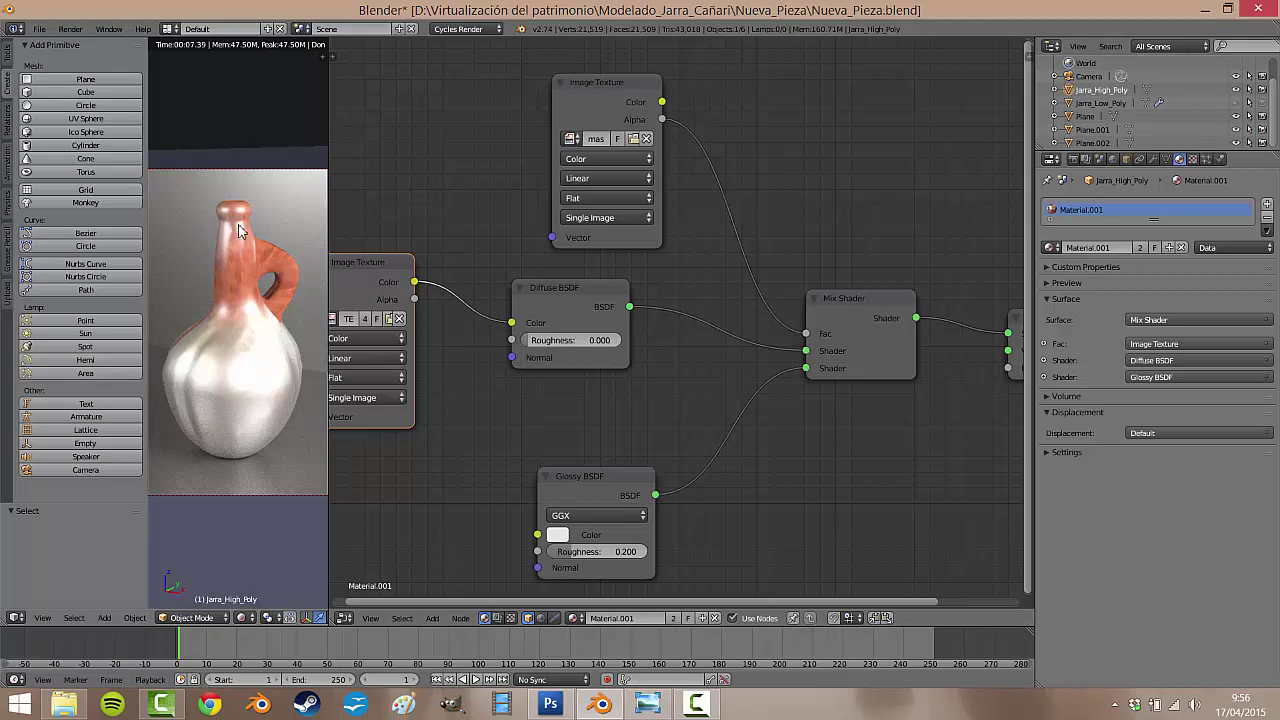
- Rotate the jar about 187° around Z, then switch to Photoshop
right_click(238, 362)
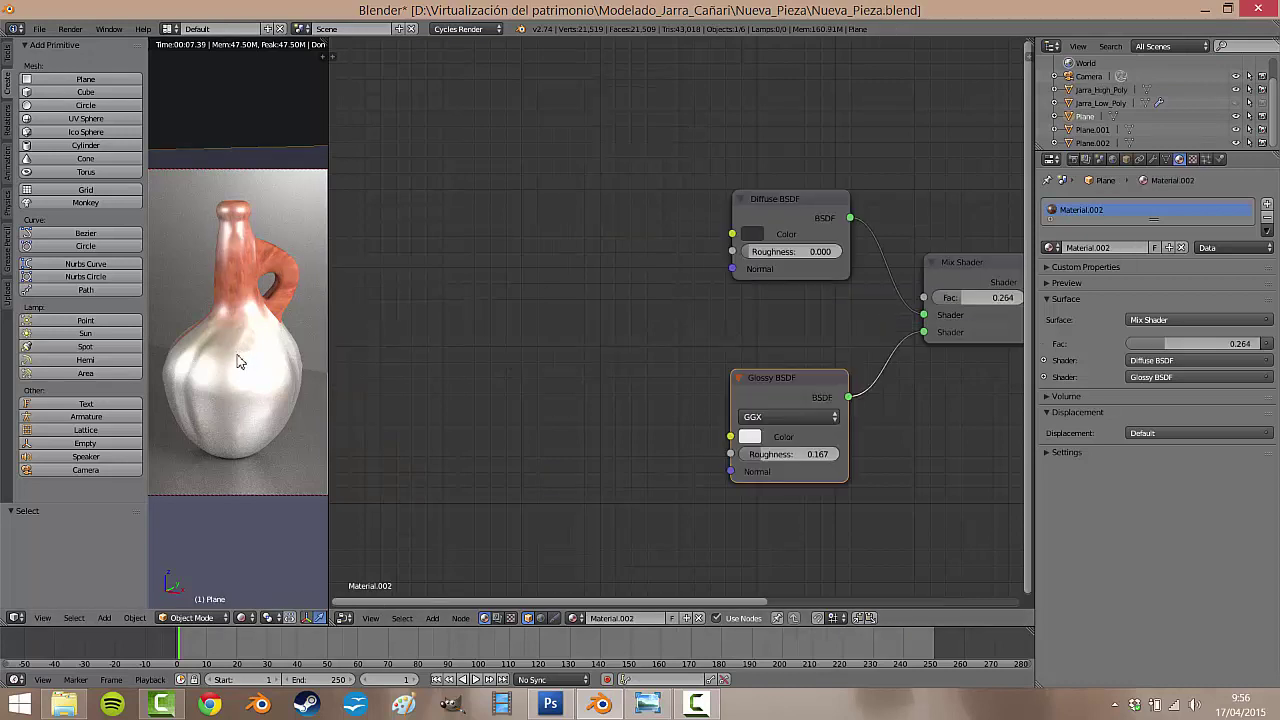
right_click(210, 325)
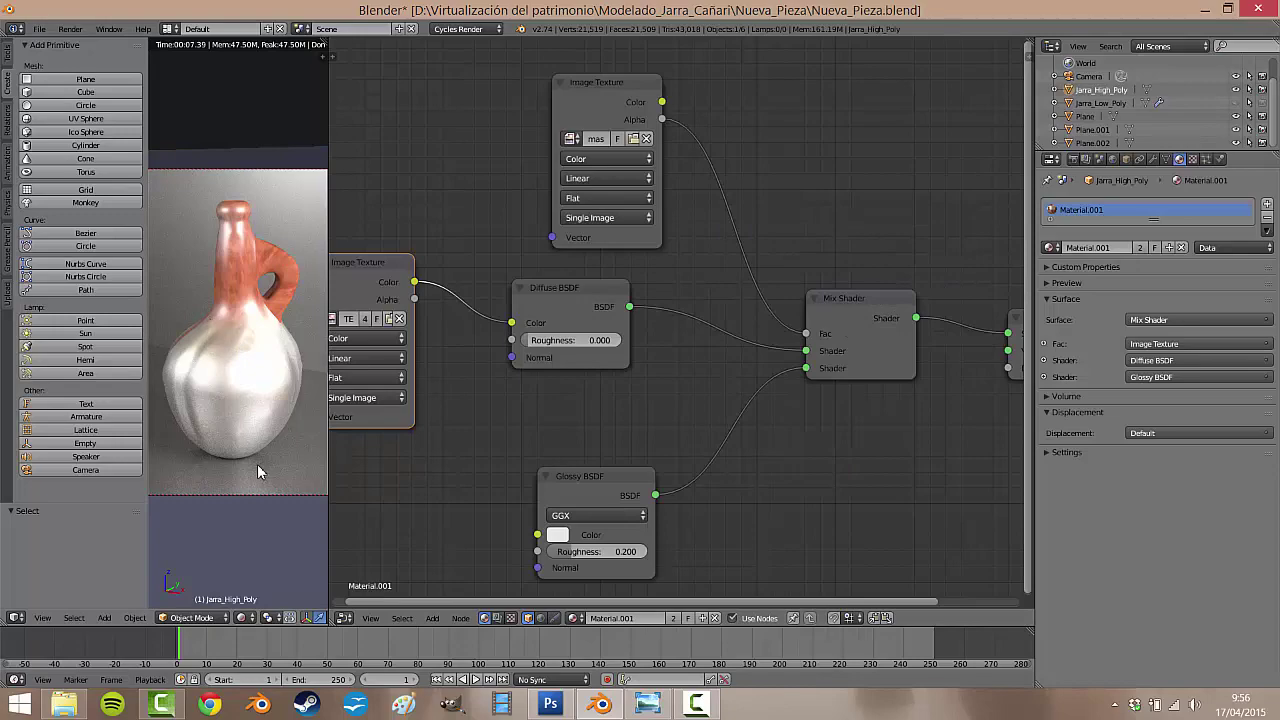
key(r)
key(z)
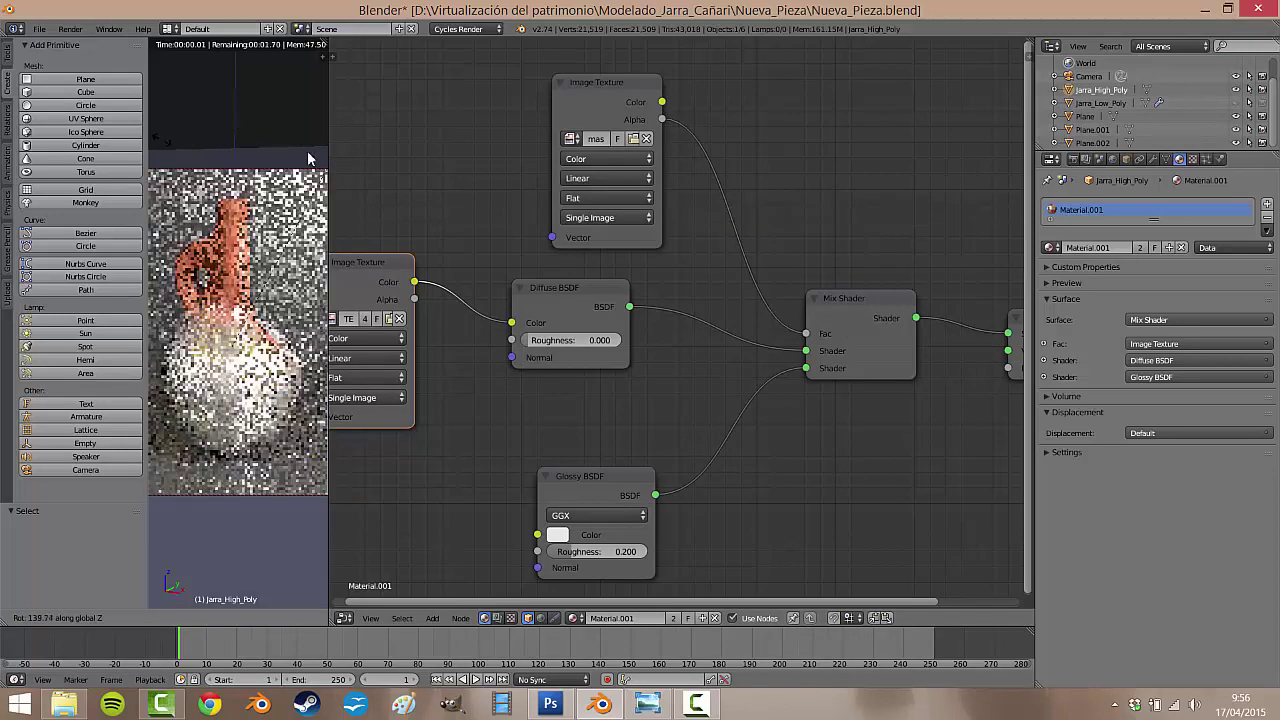
click(201, 280)
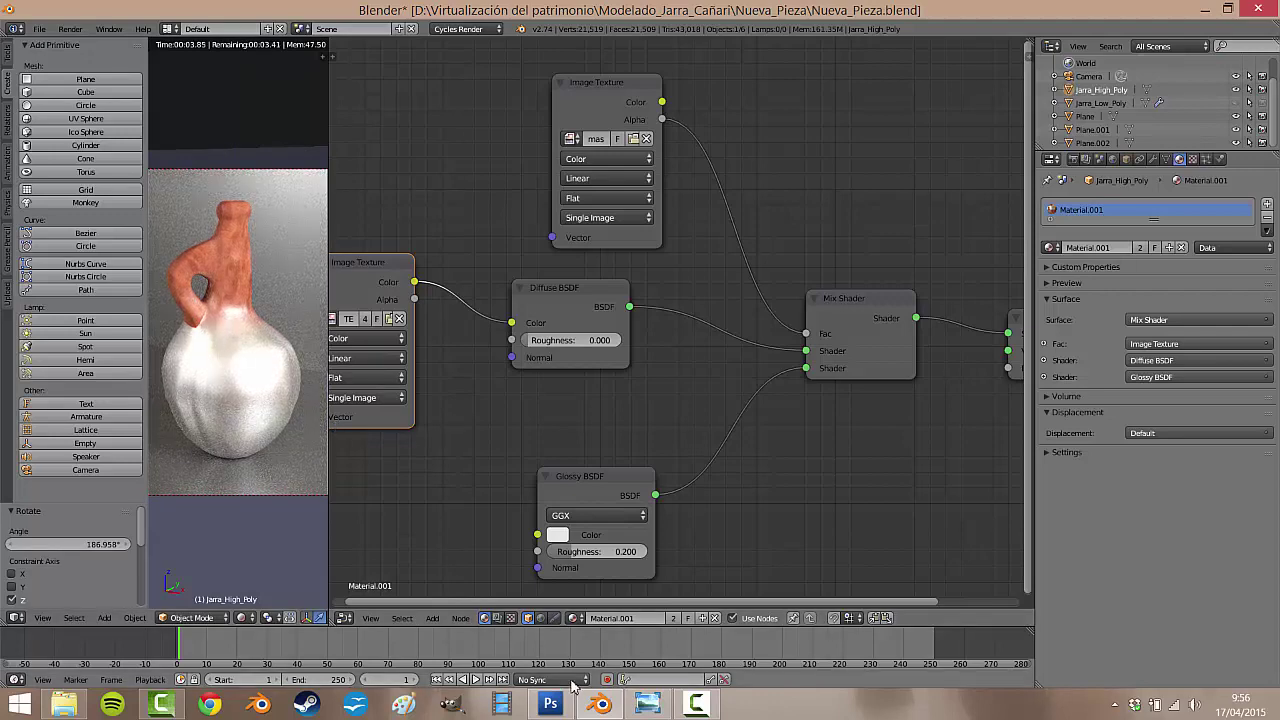
click(550, 704)
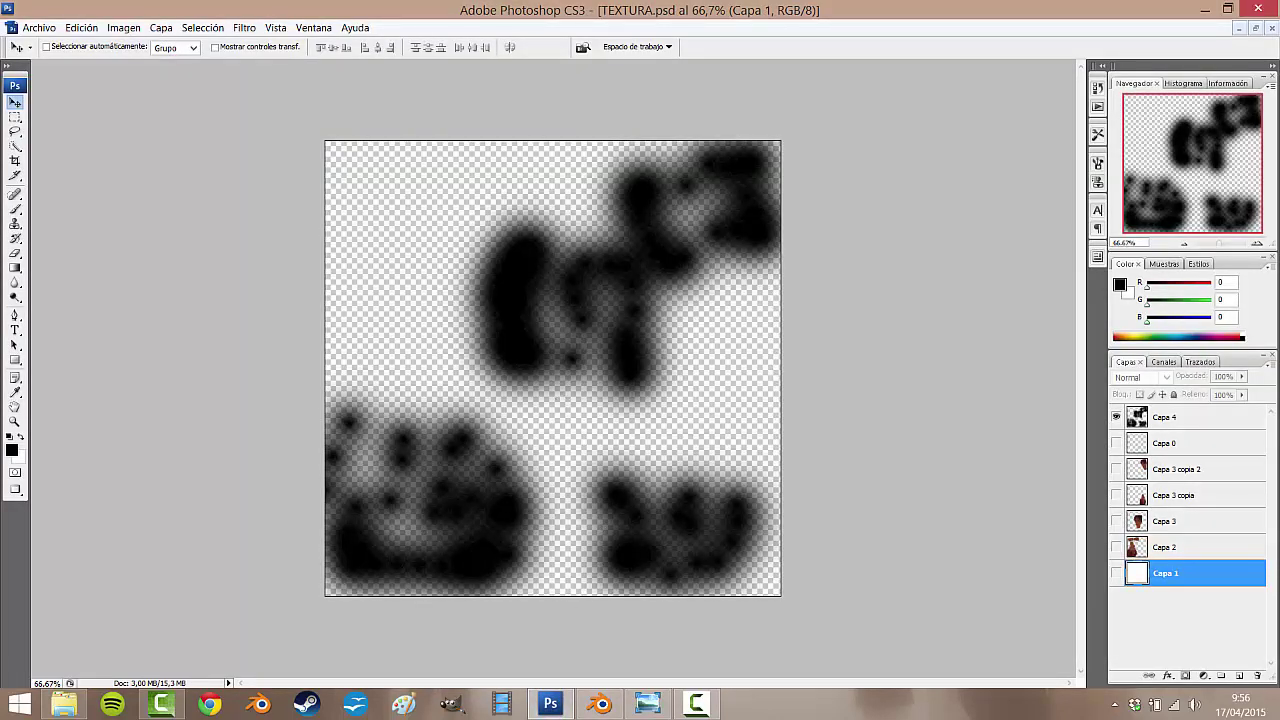
- Show layers Capa 2 and Capa 3 and pick the Eraser on Capa 4
click(15, 422)
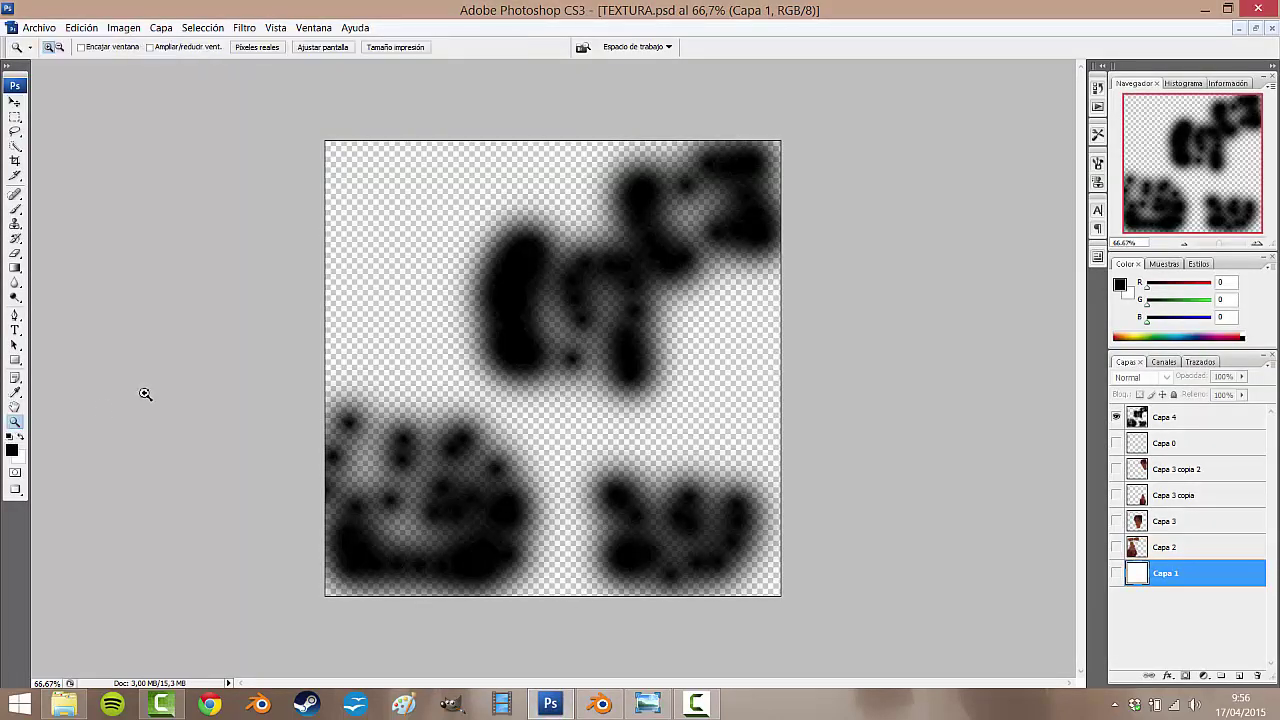
click(1116, 547)
click(1116, 521)
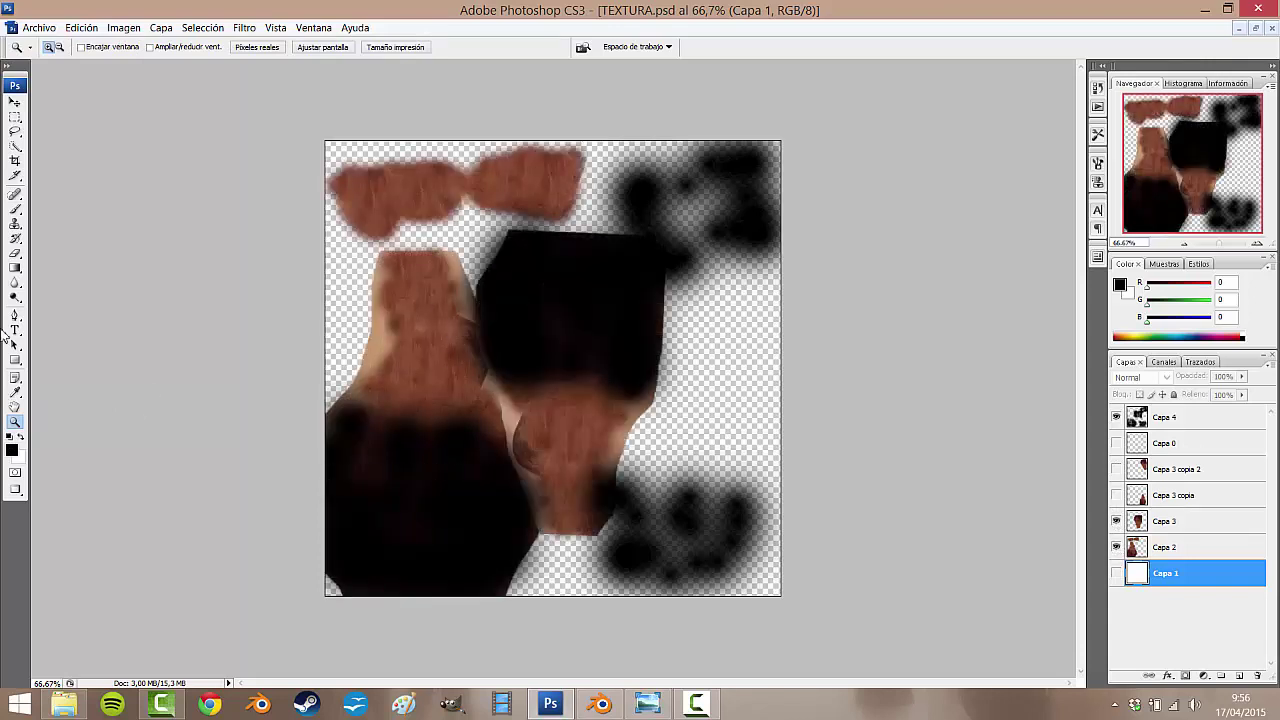
click(15, 256)
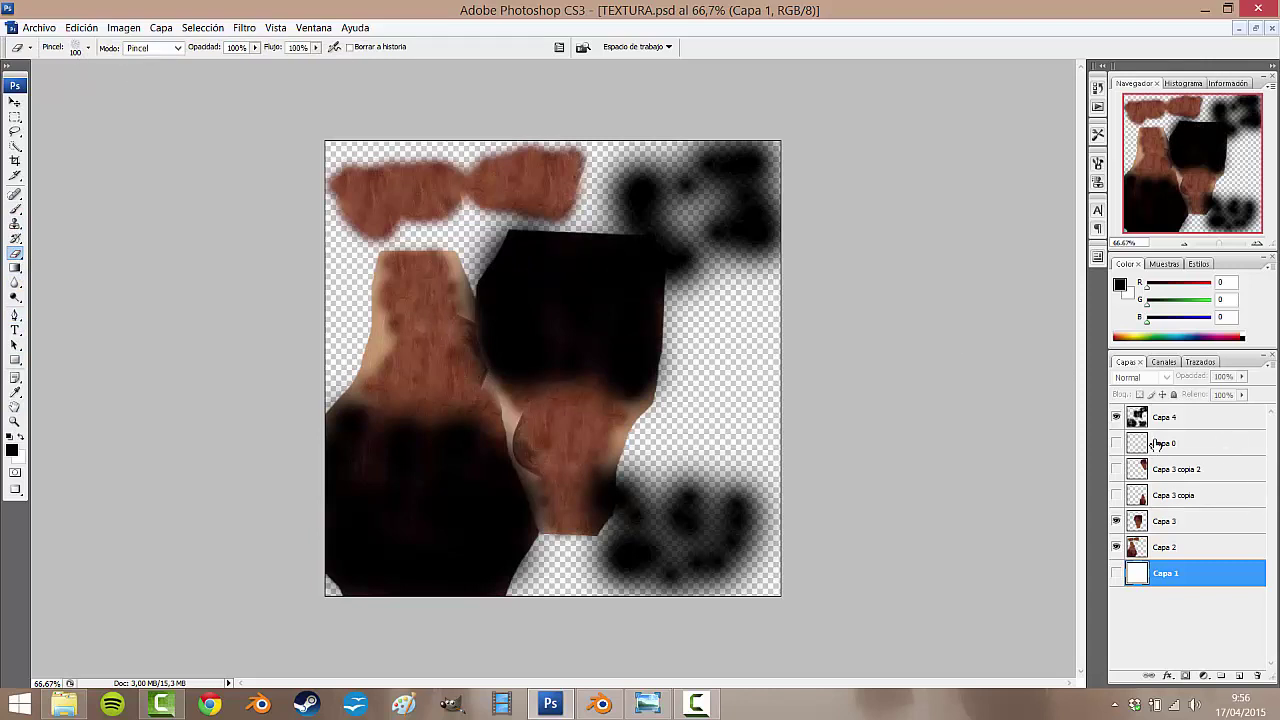
click(1183, 417)
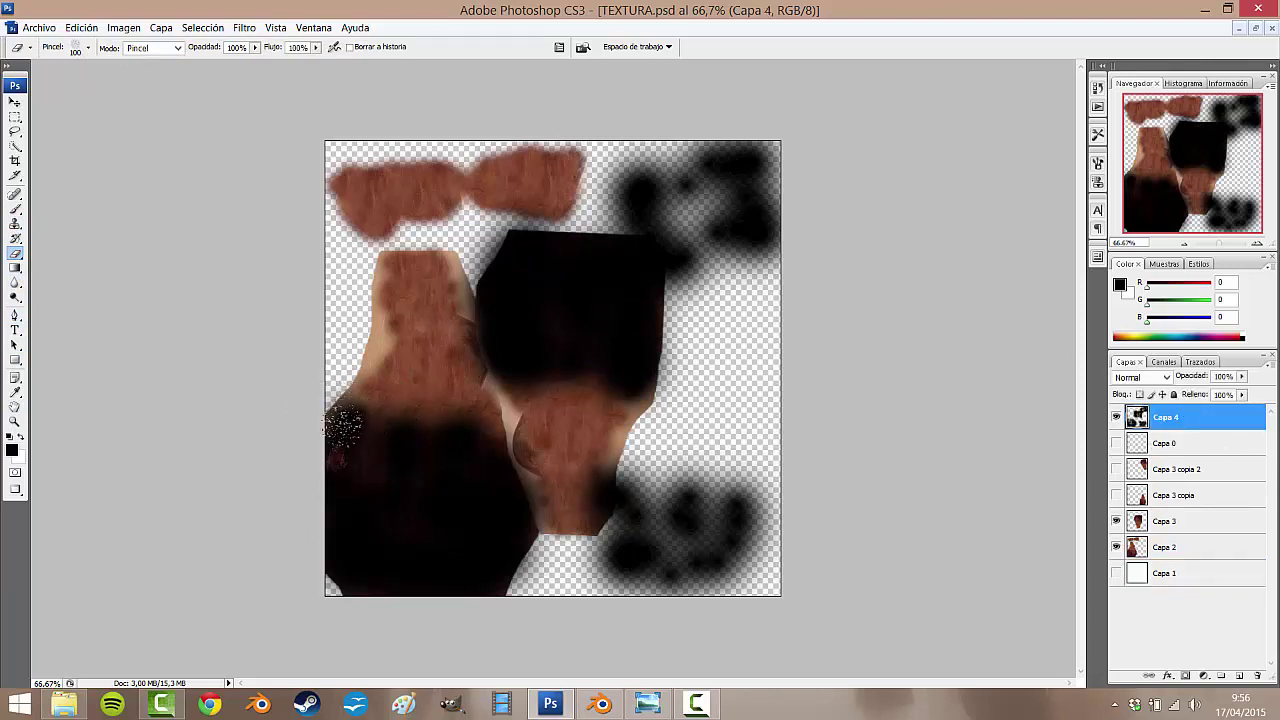
- Erase dark shading on the left, centre and lower-right pieces with a 65 px soft brush
drag(337, 423, 405, 428)
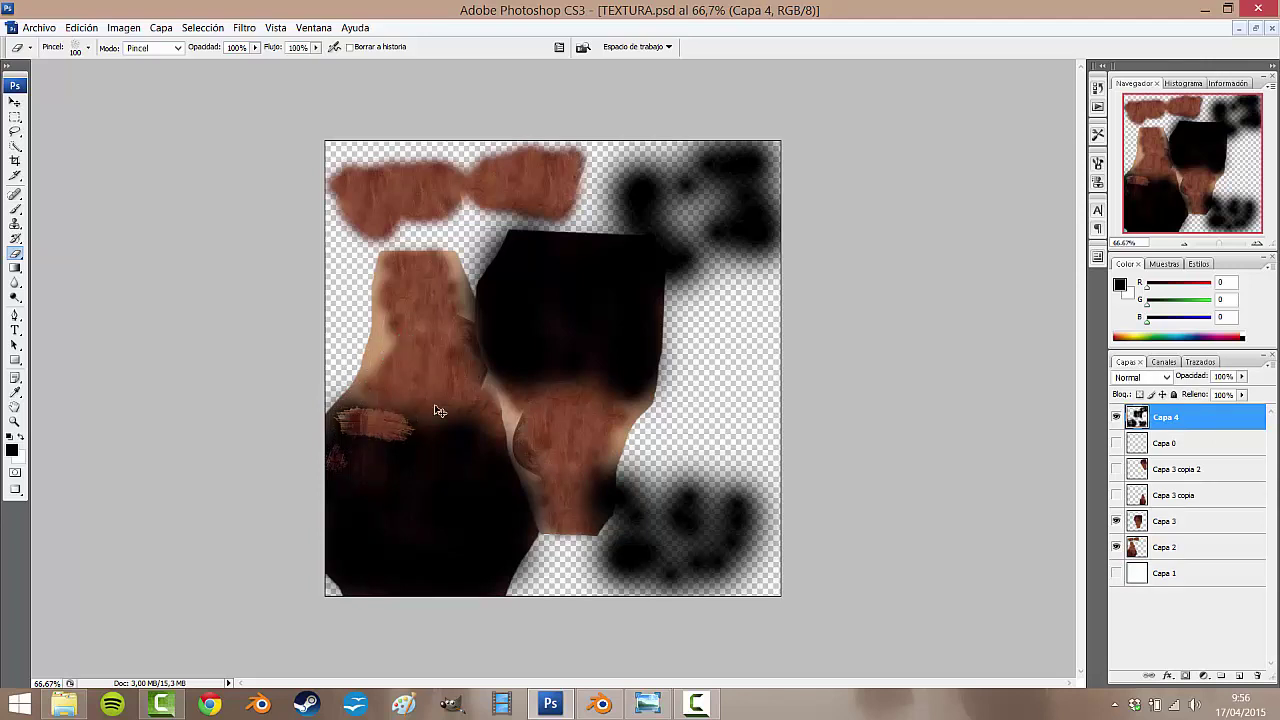
key(ctrl+z)
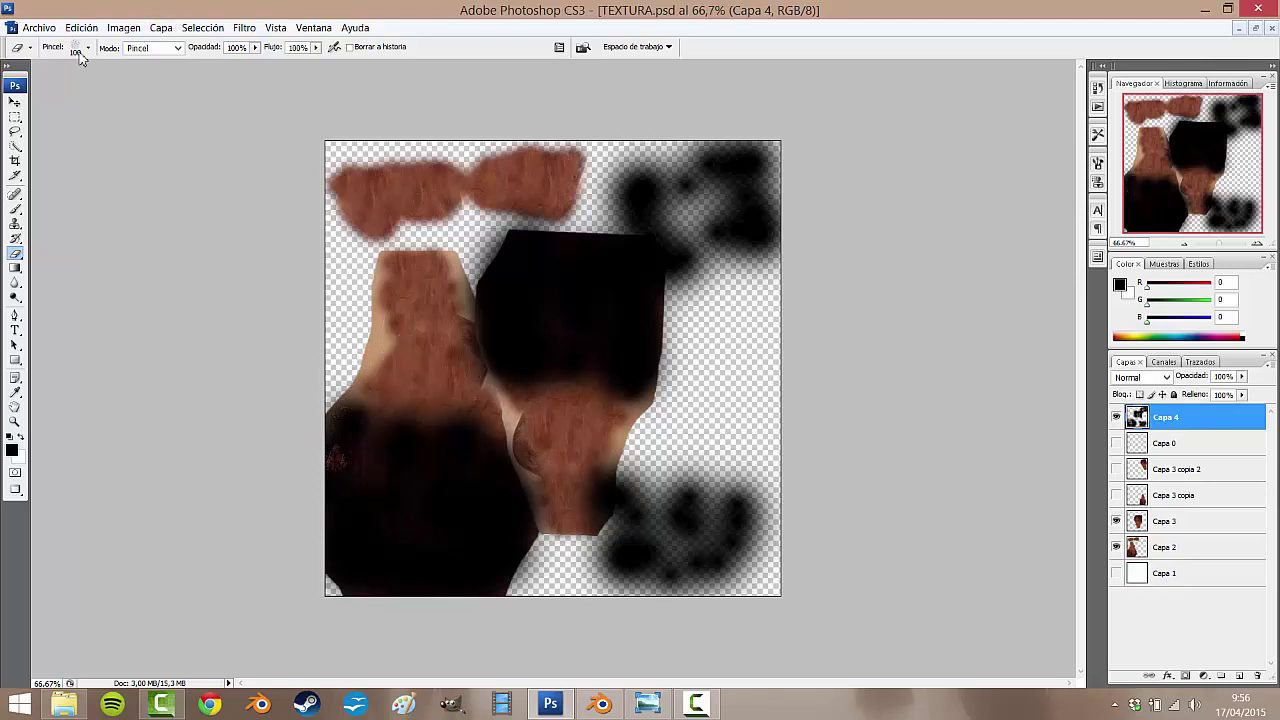
click(78, 50)
click(72, 161)
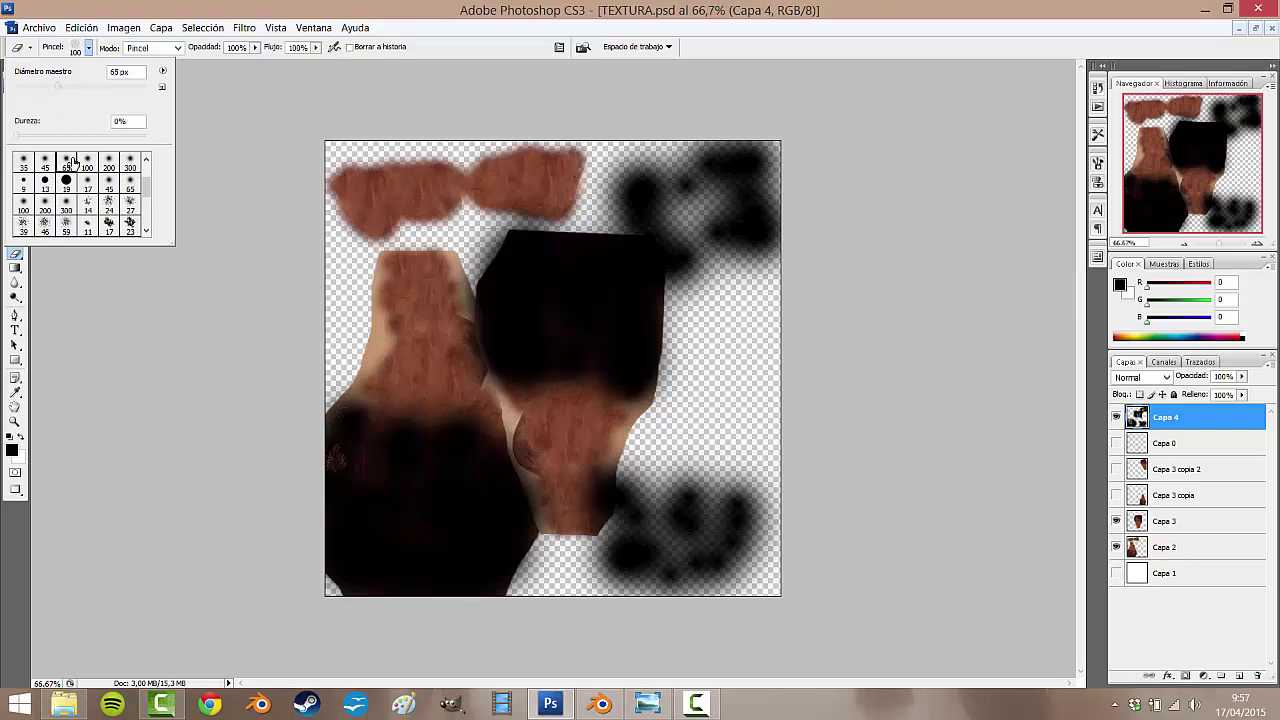
click(300, 330)
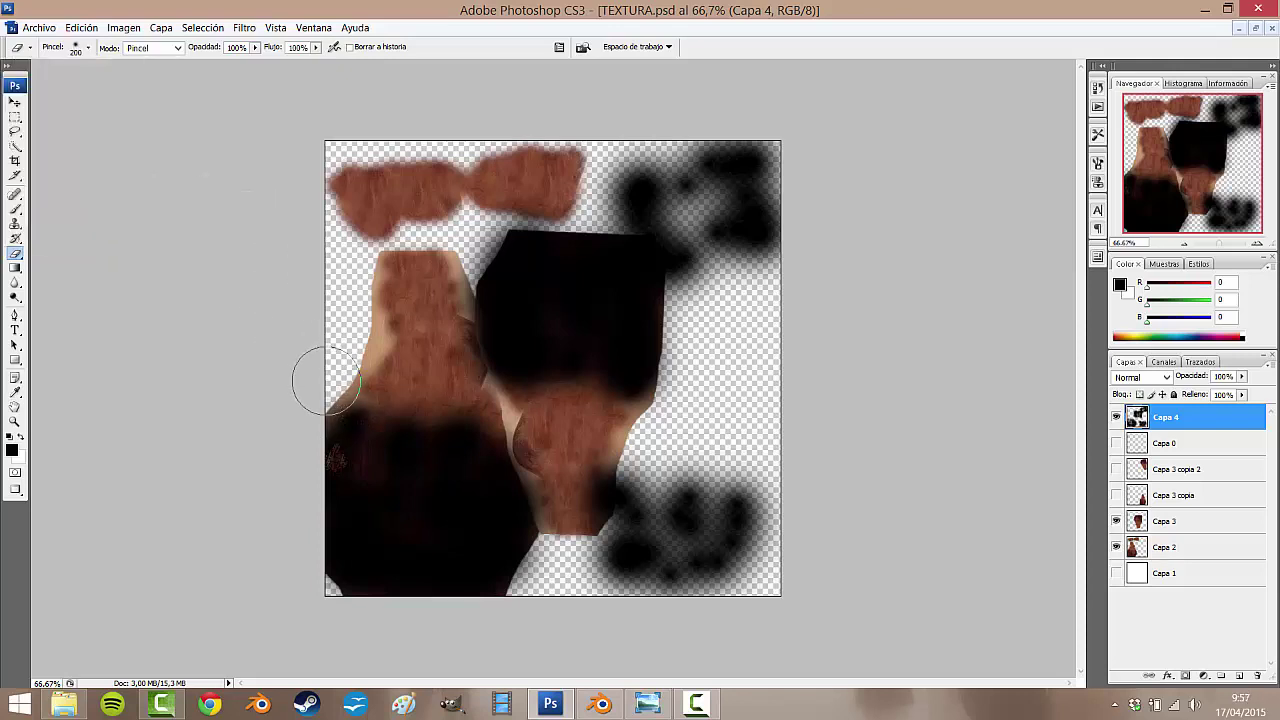
mouse_move(329, 371)
mouse_down()
mouse_move(337, 420)
mouse_move(372, 405)
mouse_move(429, 429)
mouse_move(494, 418)
mouse_move(337, 423)
mouse_up()
mouse_move(530, 378)
mouse_down()
mouse_move(585, 372)
mouse_move(635, 404)
mouse_up()
mouse_move(555, 475)
mouse_down()
mouse_move(600, 510)
mouse_move(560, 478)
mouse_move(565, 510)
mouse_move(523, 400)
mouse_move(553, 453)
mouse_up()
mouse_move(509, 397)
mouse_down()
mouse_move(590, 392)
mouse_move(645, 410)
mouse_move(612, 405)
mouse_up()
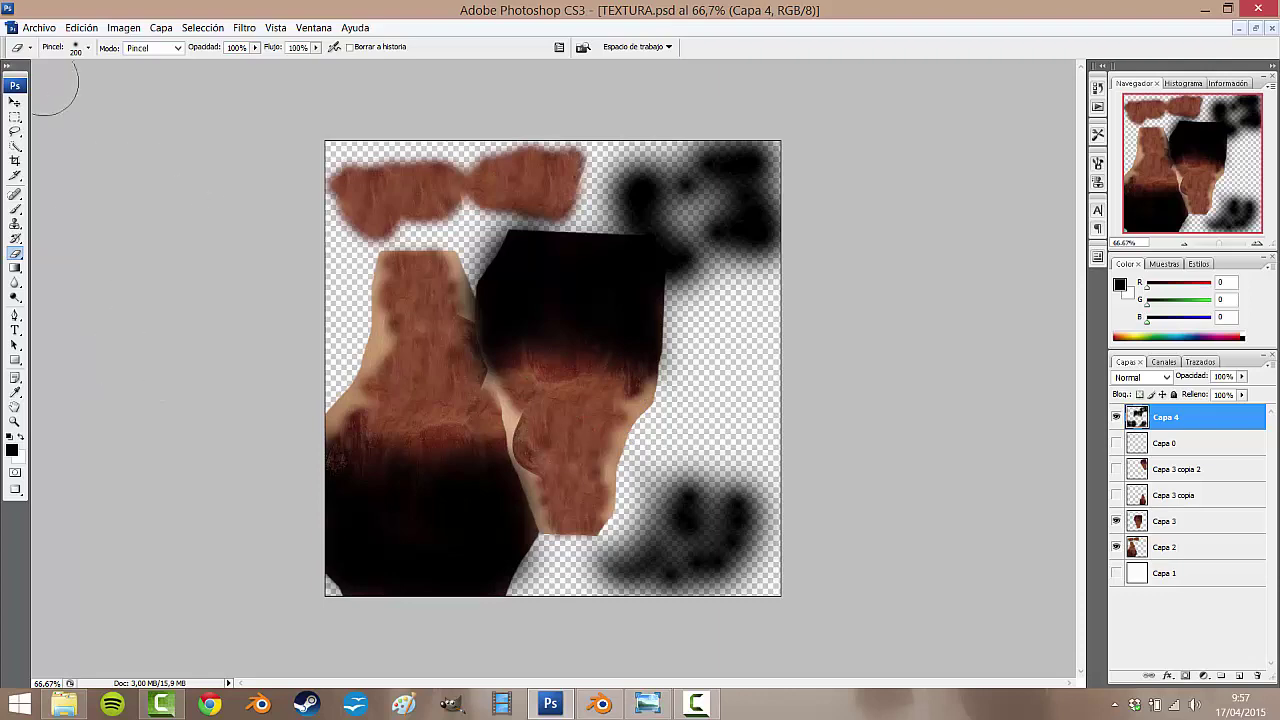
- Save the texture as PNG, overwriting TEXTURA copia.png with default PNG options
click(16, 103)
click(39, 27)
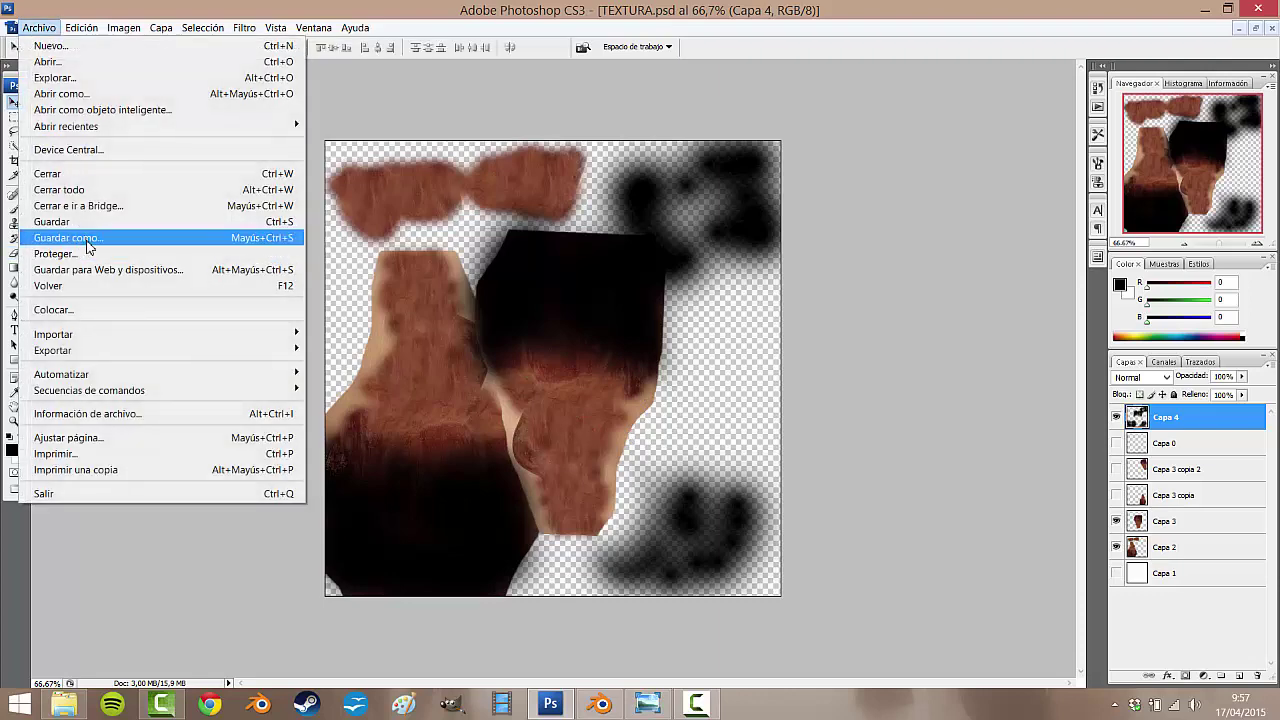
click(88, 238)
click(400, 378)
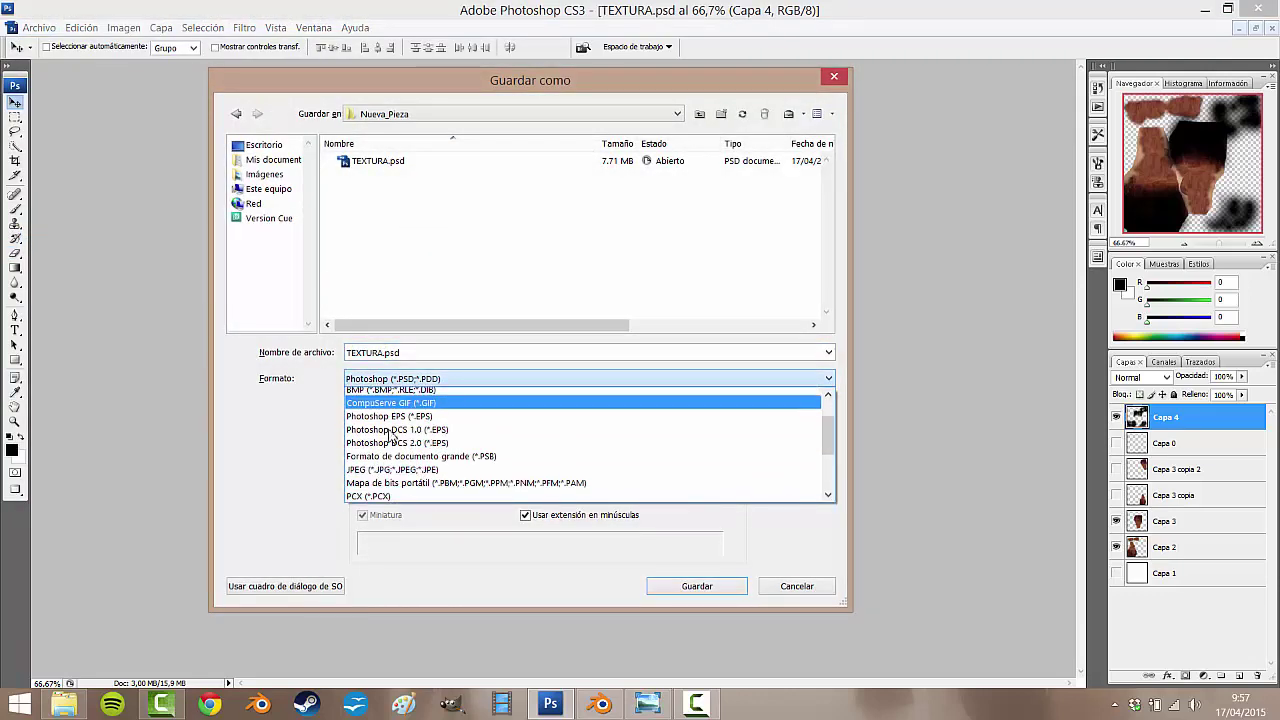
scroll(400, 452, down, 3)
click(410, 486)
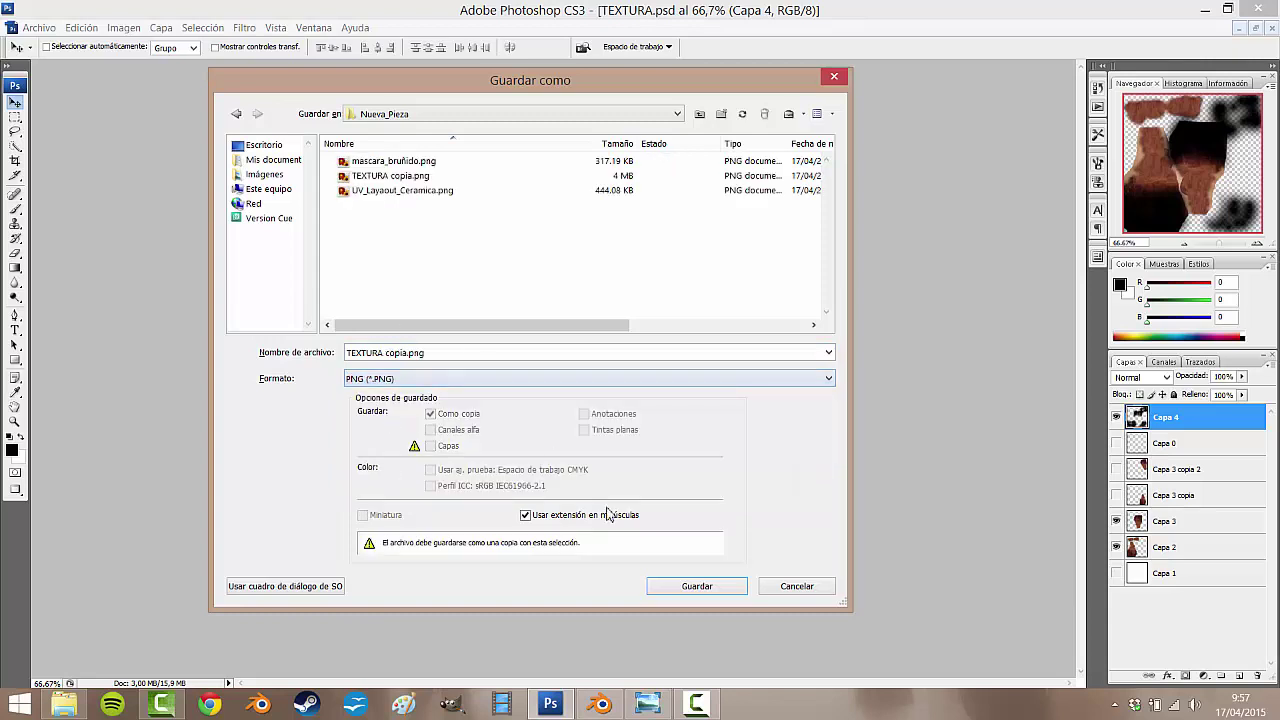
click(725, 594)
click(700, 412)
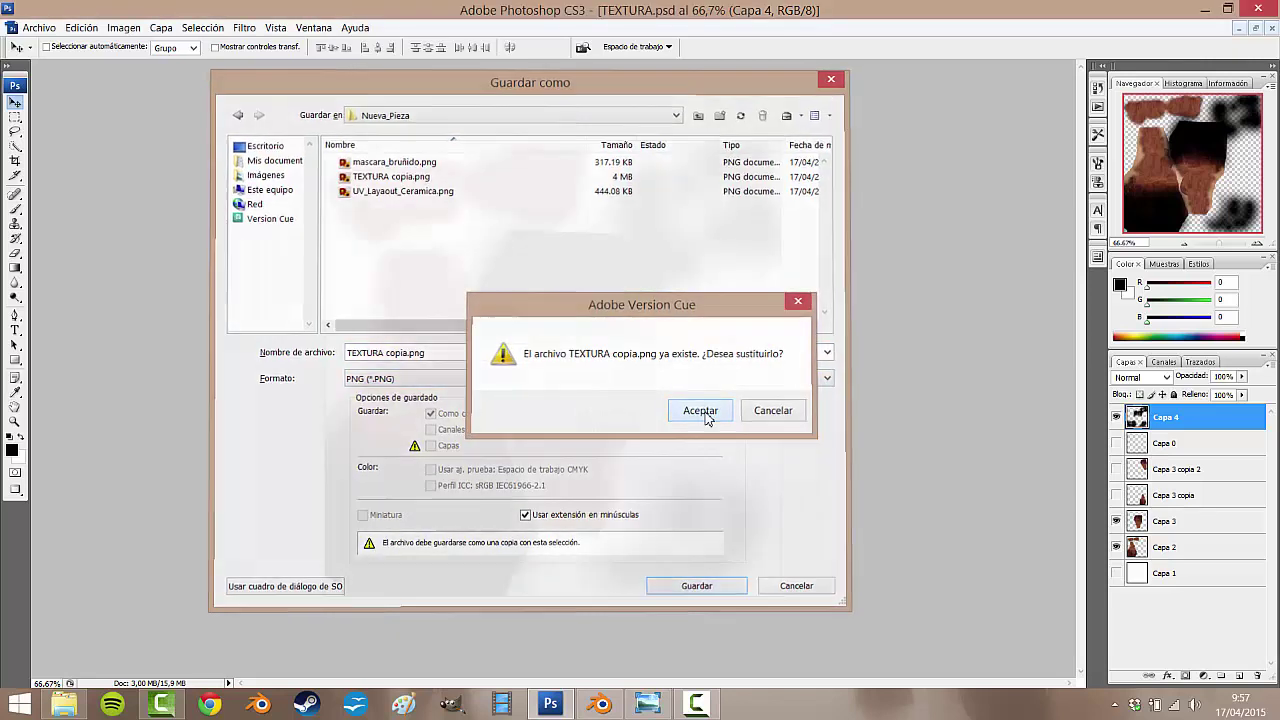
click(686, 342)
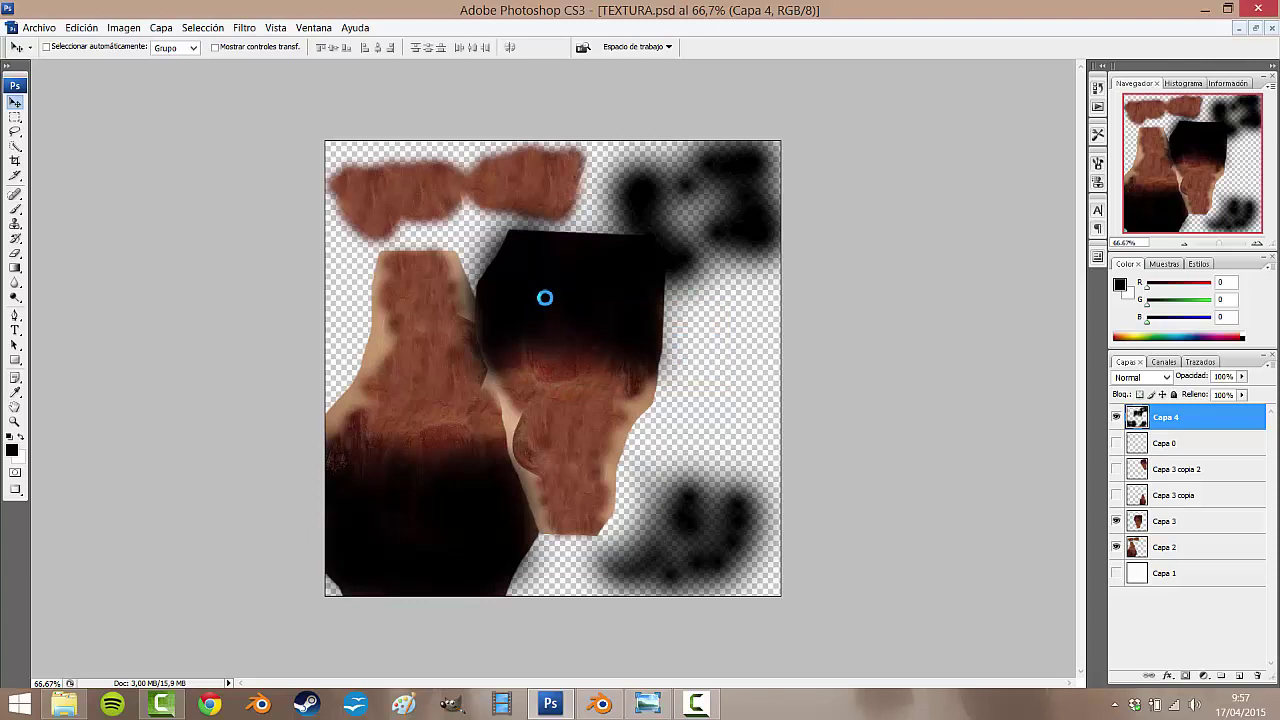
- Reload the mask image into the Image Texture node
click(598, 705)
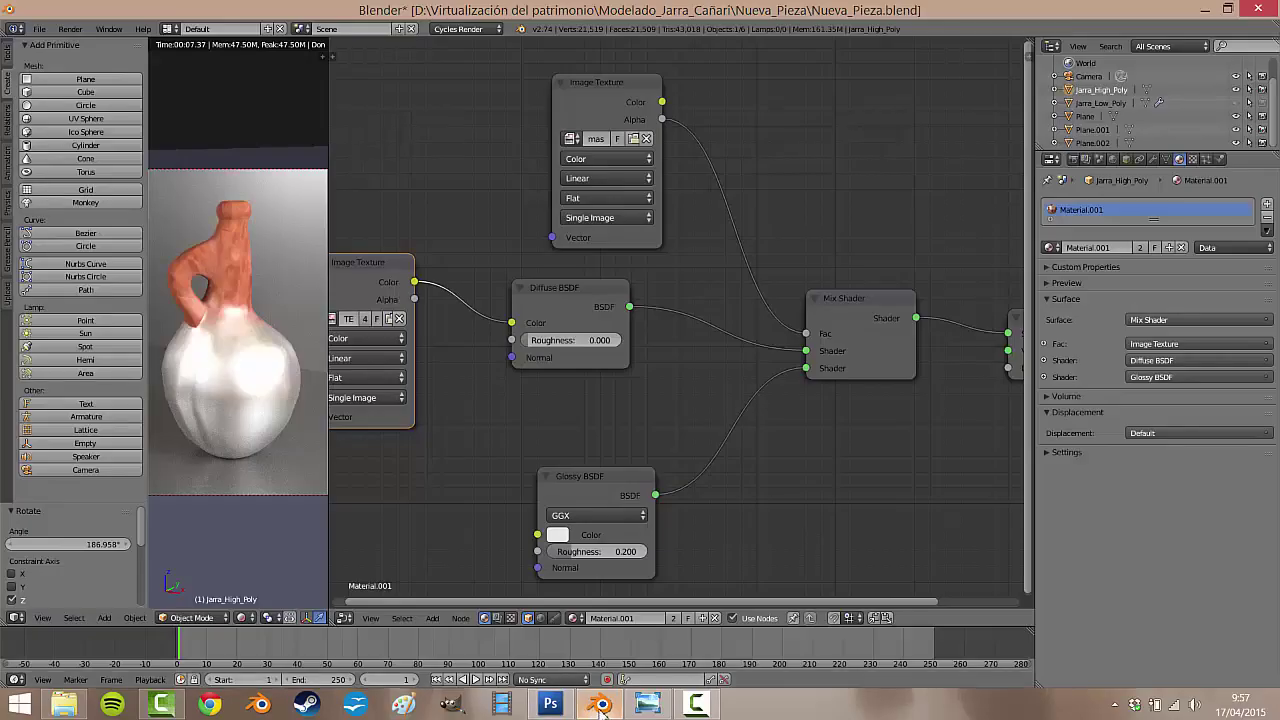
click(635, 139)
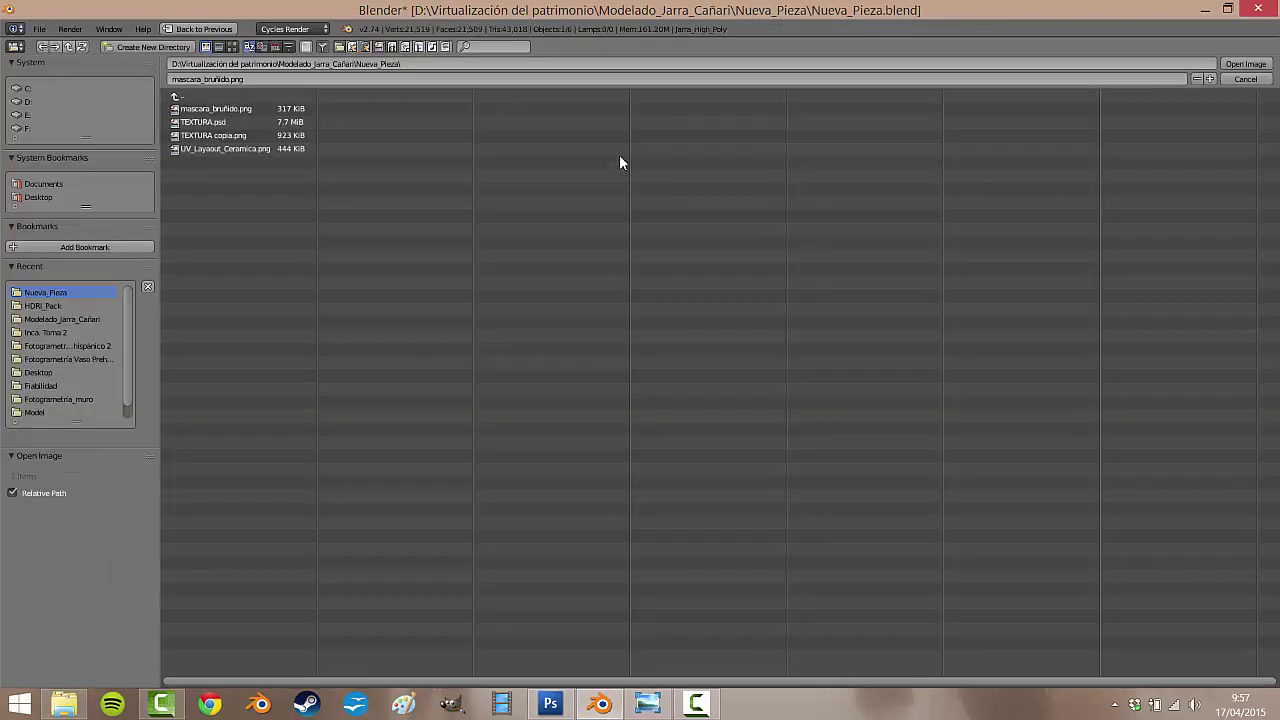
double_click(234, 108)
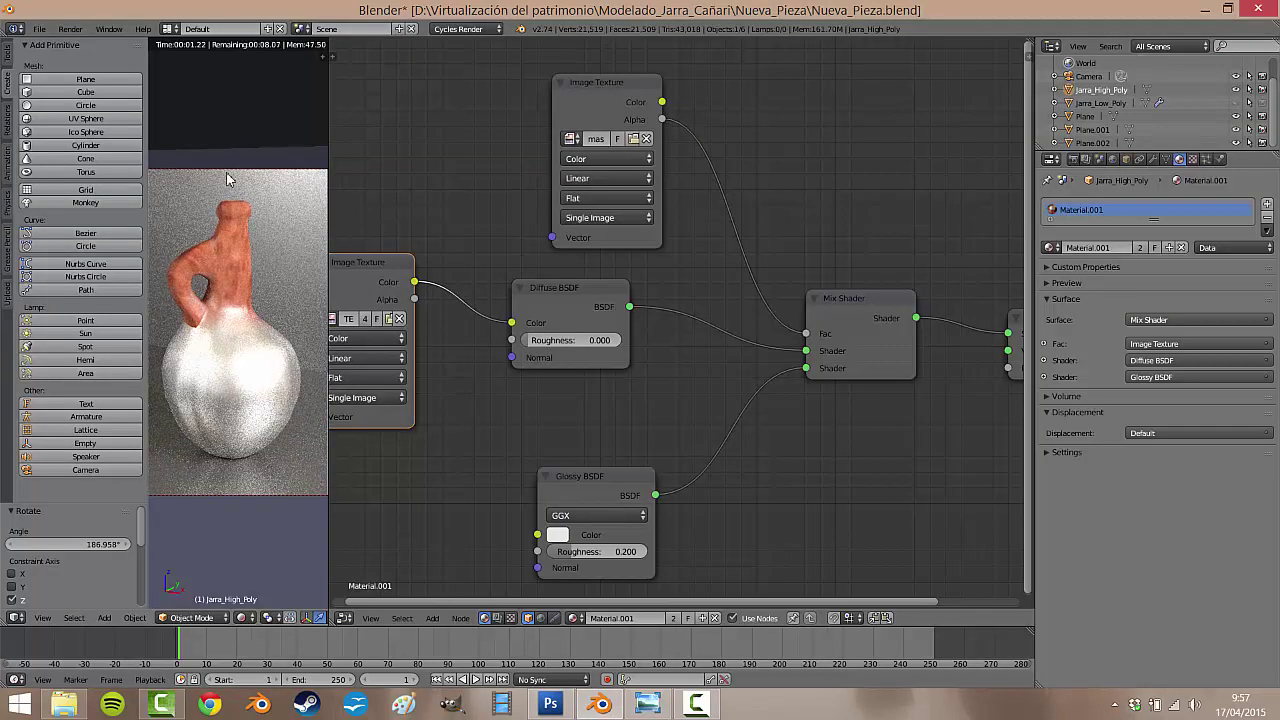
- Rotate the jar to -15.118° around Z in the rendered view
key(r)
key(z)
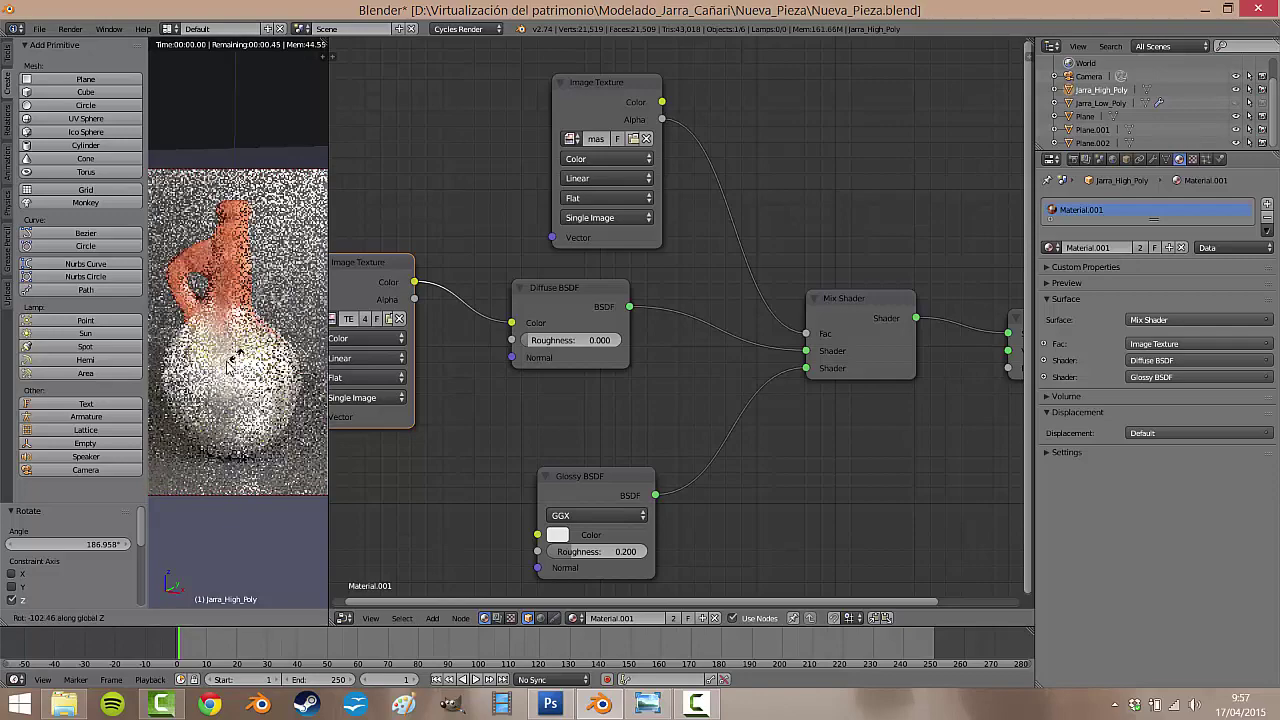
right_click(305, 337)
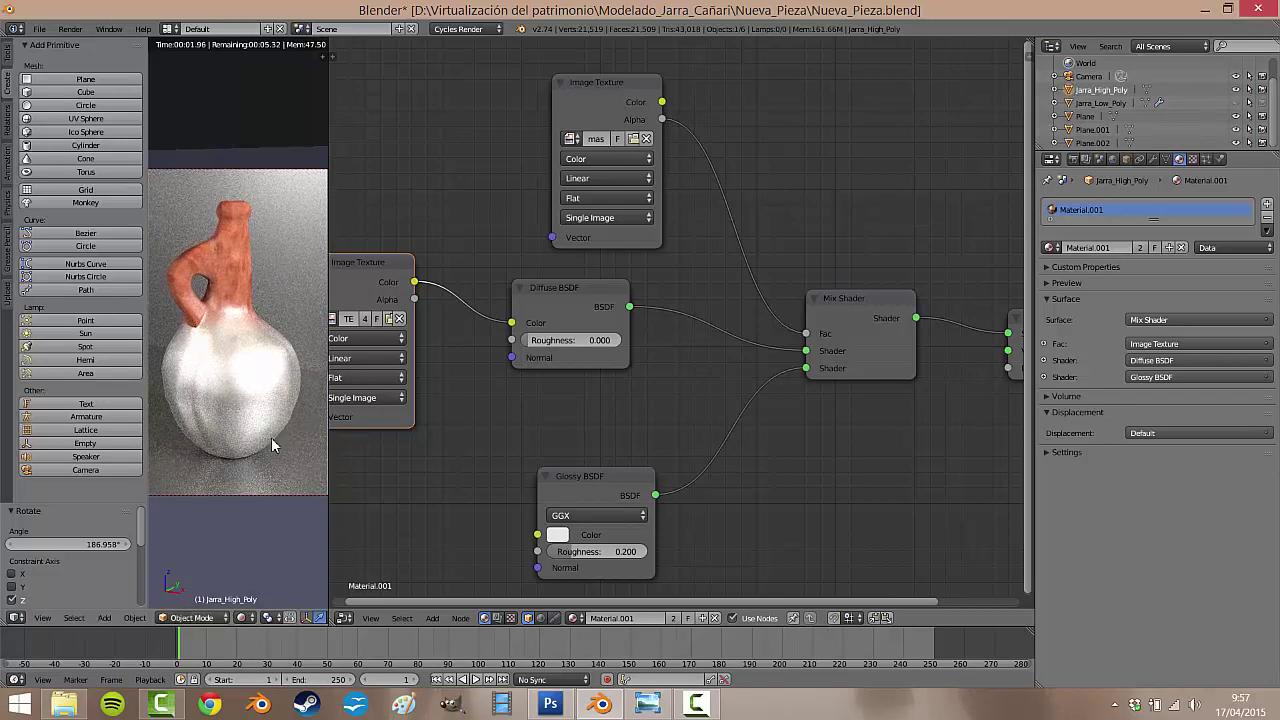
key(r)
key(z)
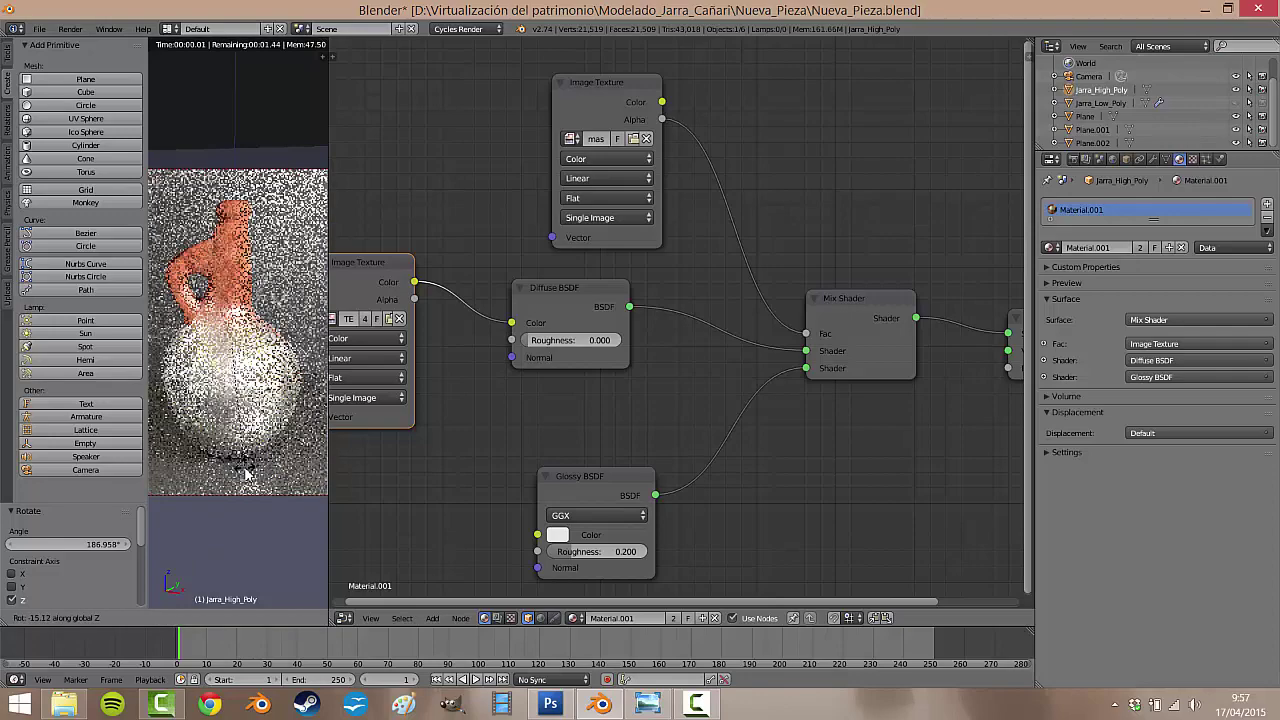
click(285, 212)
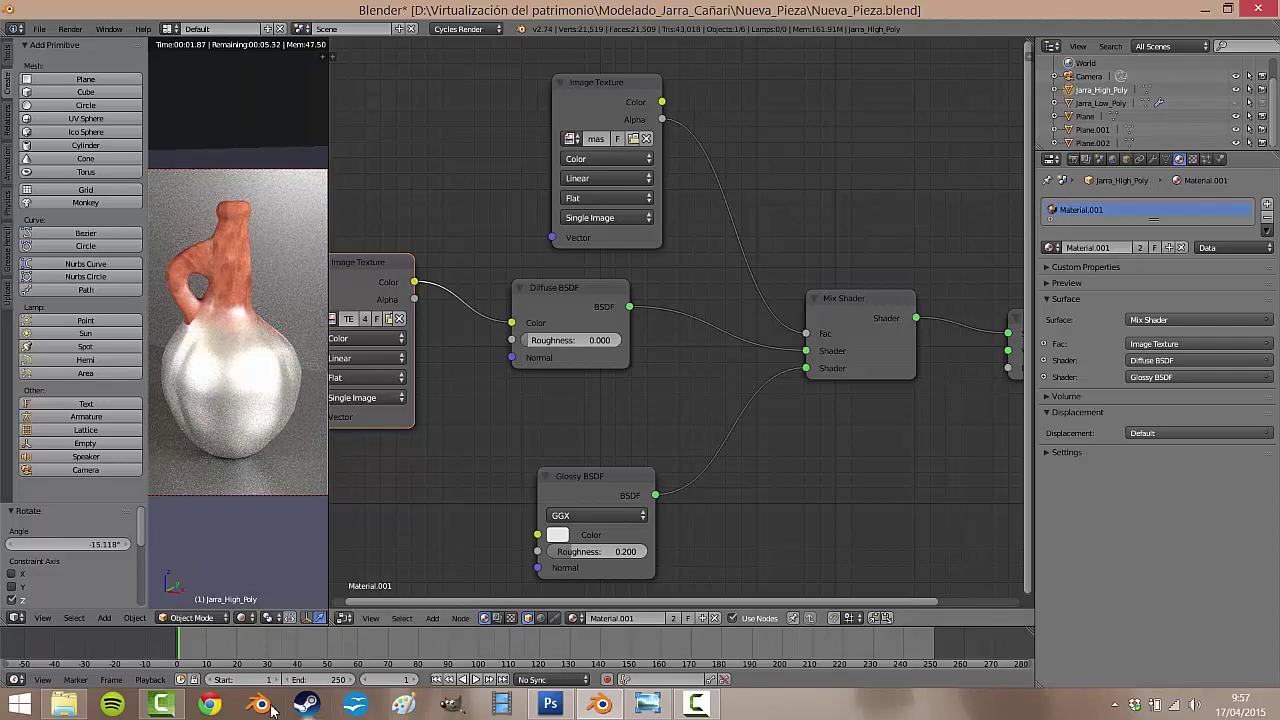
click(63, 704)
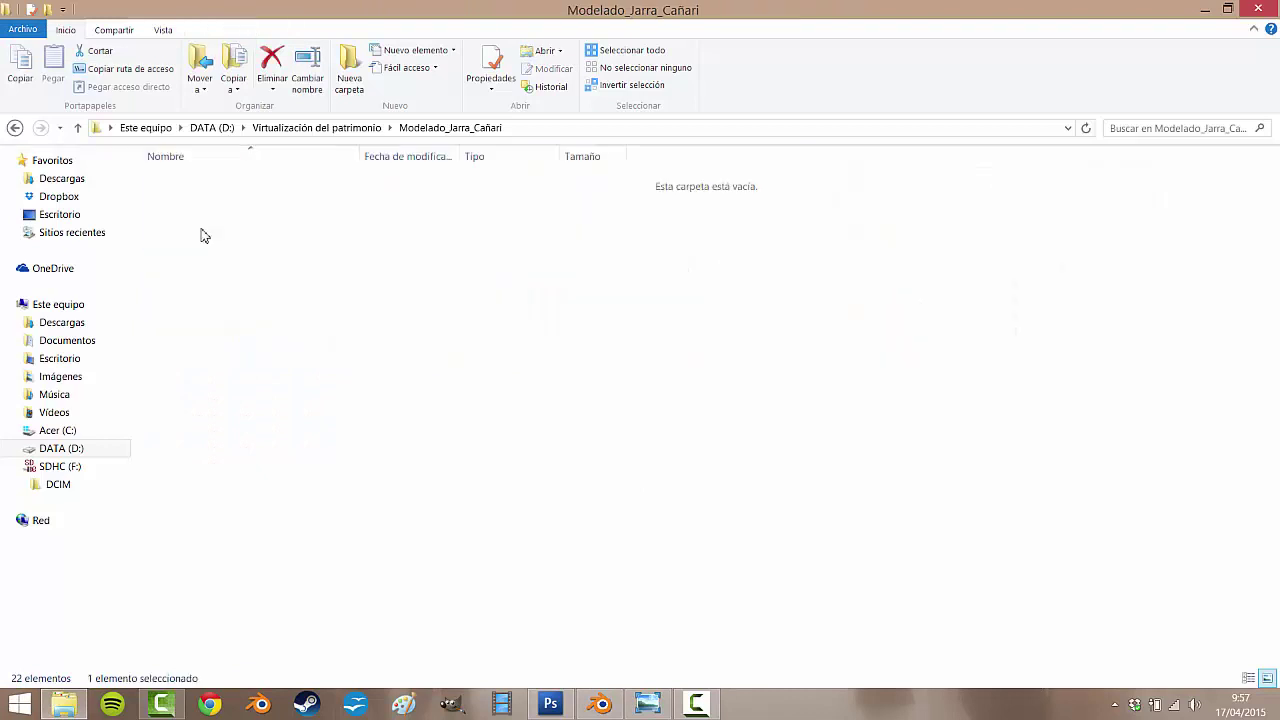
- Check TEXTURA copia in Nueva_Pieza, then hide Capa 4 and show Capa 3 copia and Capa 3 copia 2
click(381, 200)
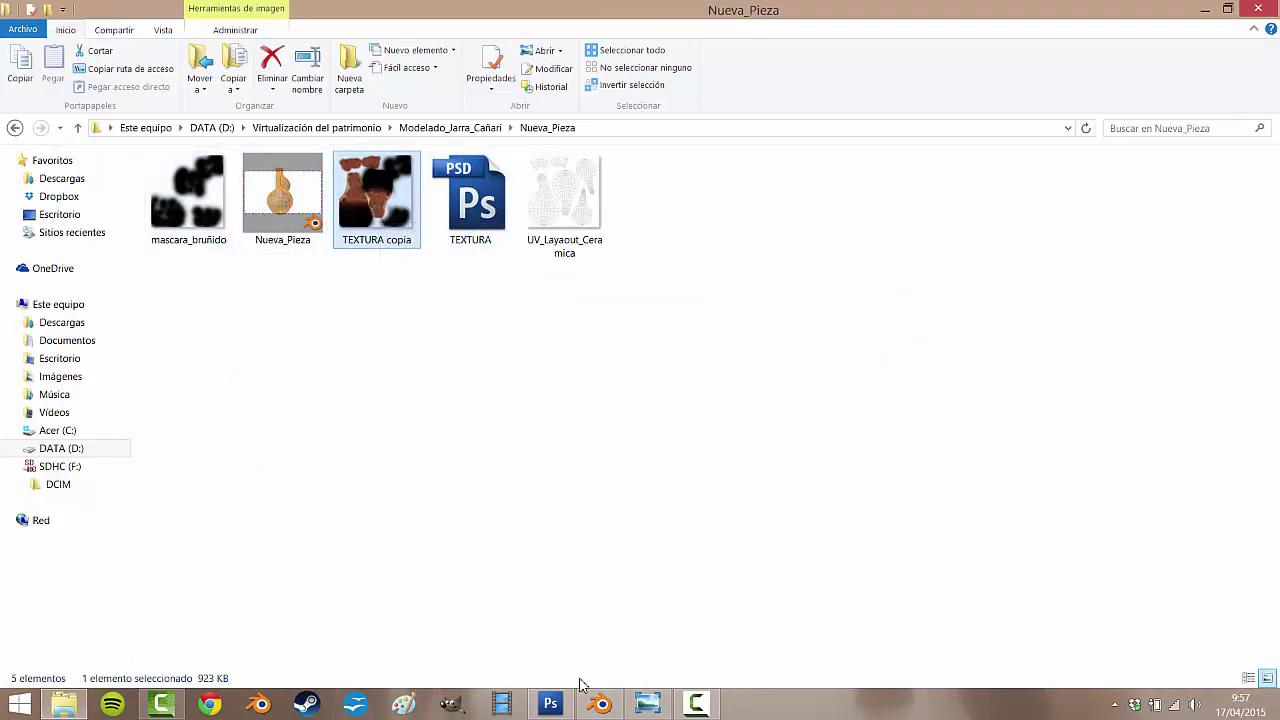
click(558, 708)
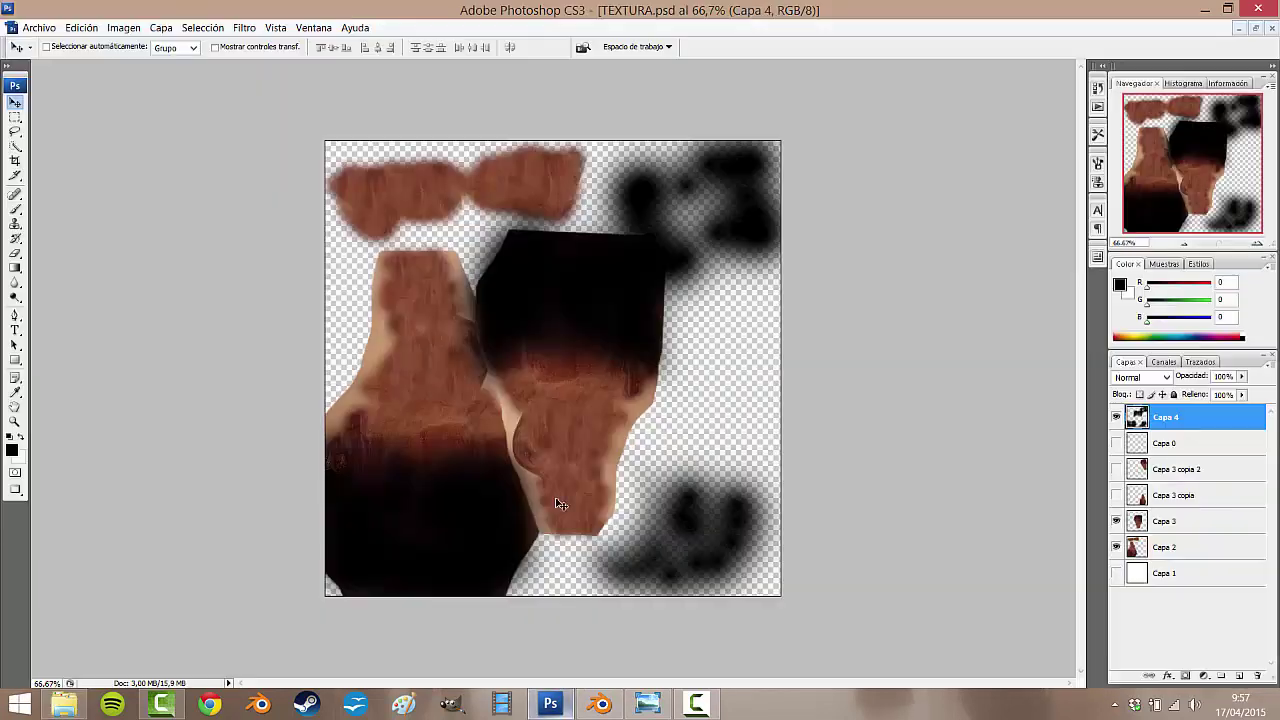
click(1116, 417)
click(1116, 495)
click(1116, 469)
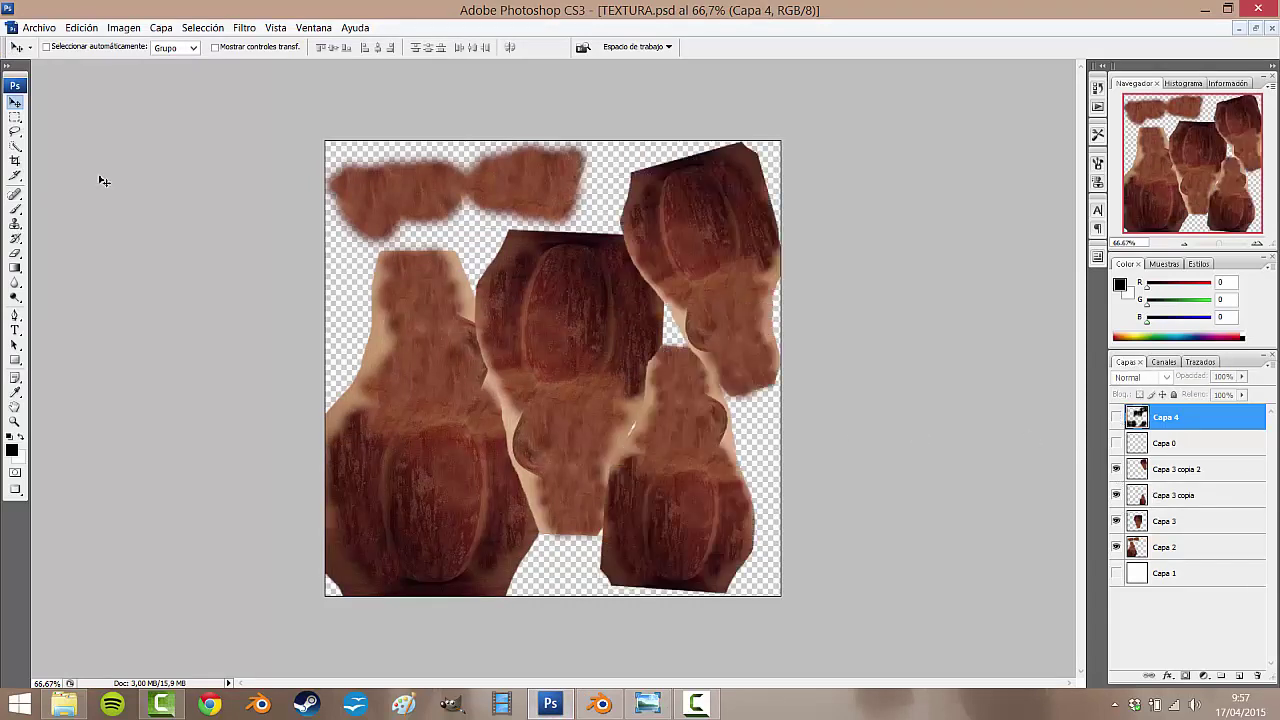
click(38, 27)
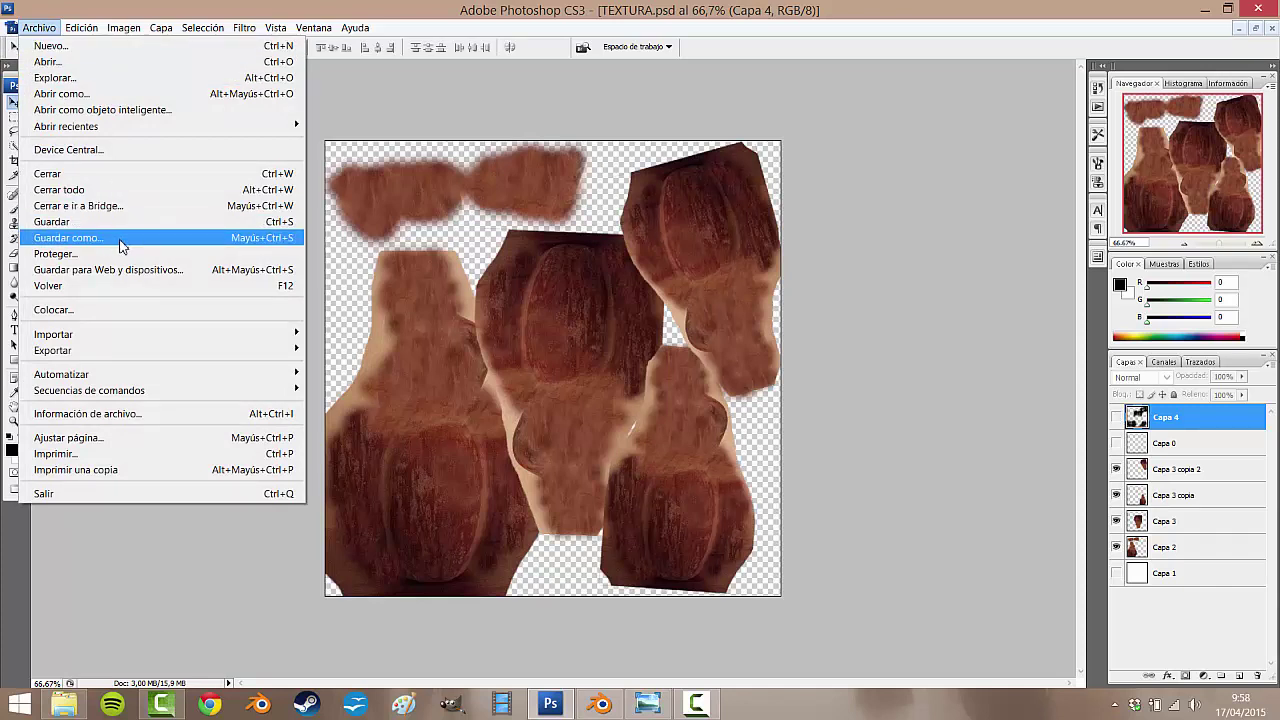
- Turn the node area into a UV/Image Editor displaying TEXTURA copia.png
click(600, 704)
click(343, 617)
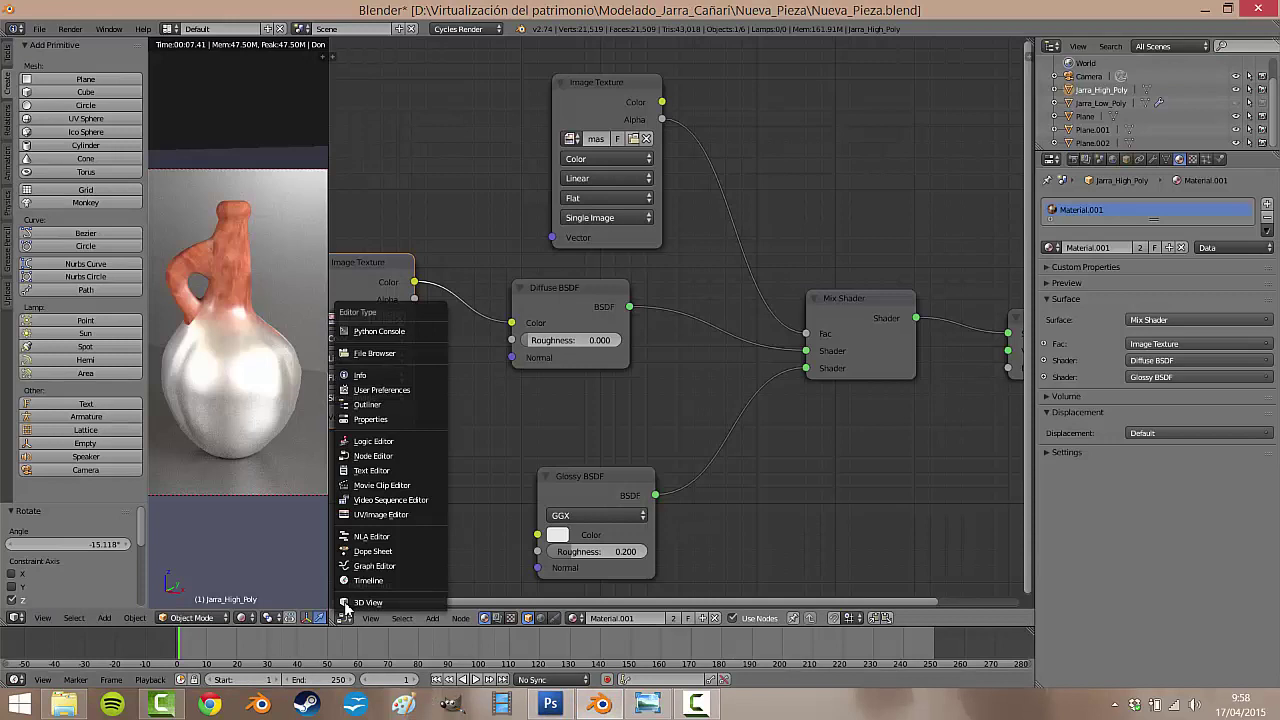
click(390, 508)
click(438, 617)
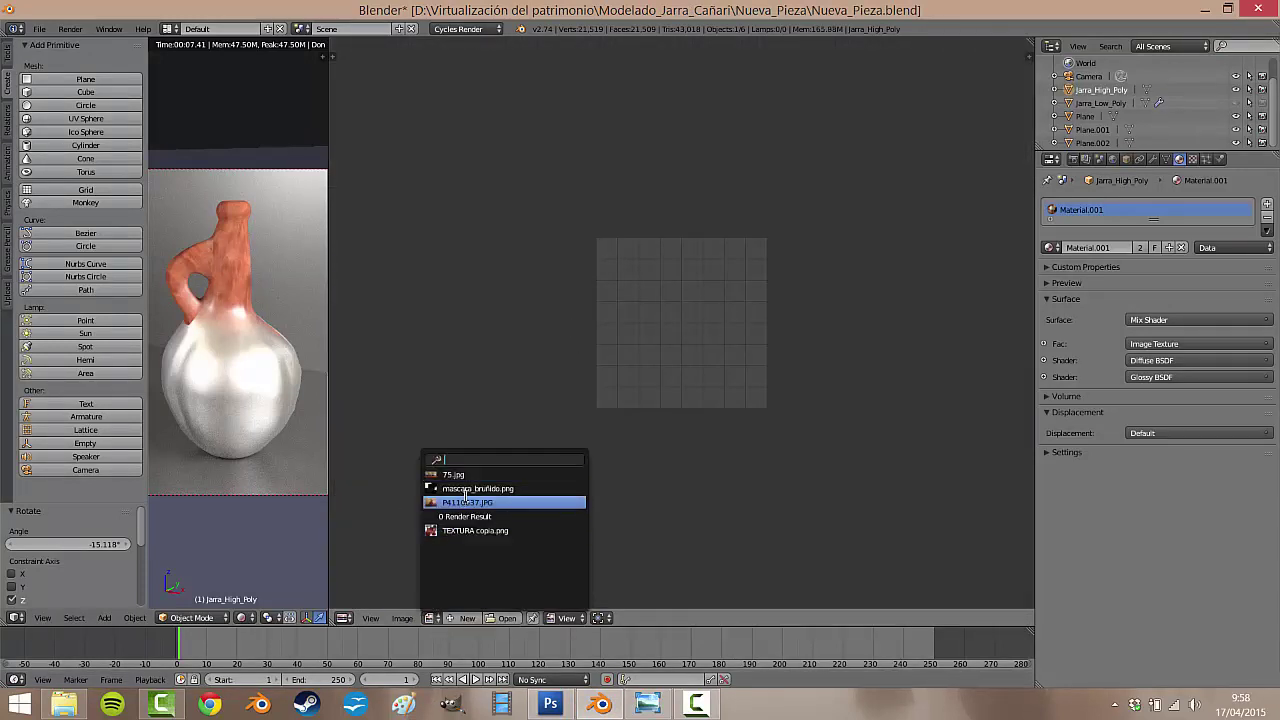
click(478, 530)
- Save TEXTURA copia.png with Image > Save Image
scroll(732, 341, down, 3)
click(402, 617)
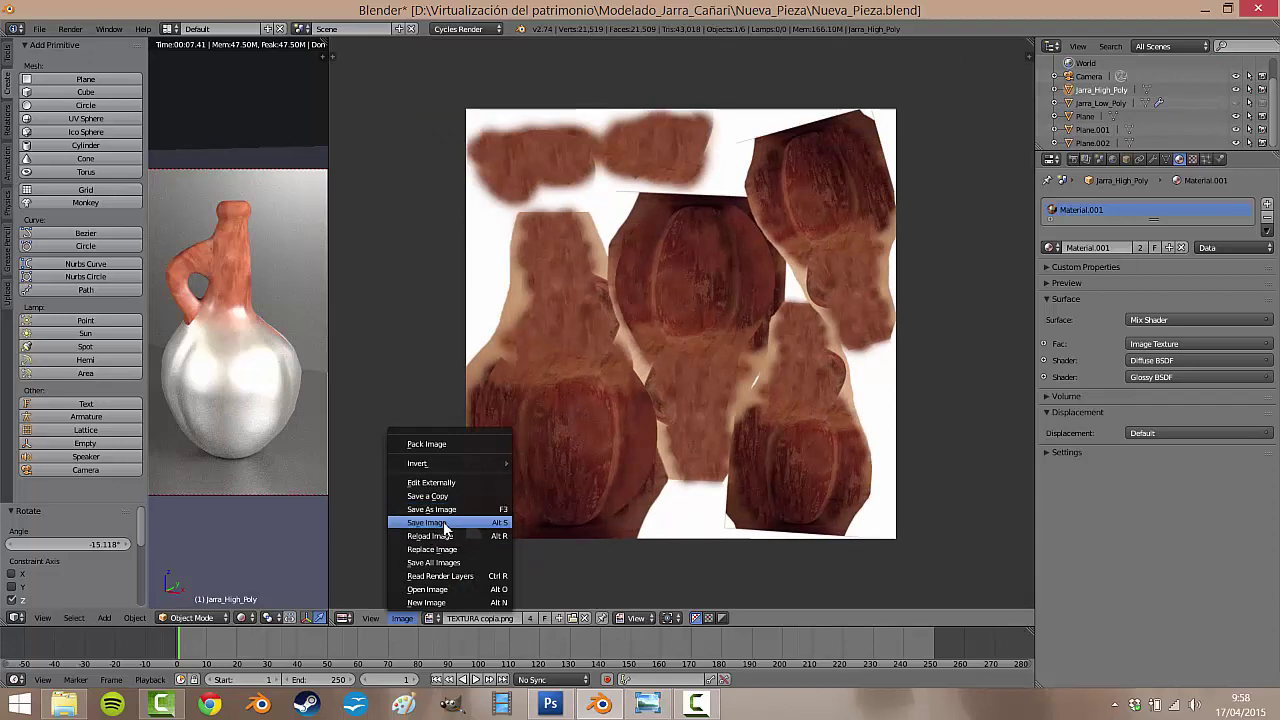
click(443, 523)
click(72, 702)
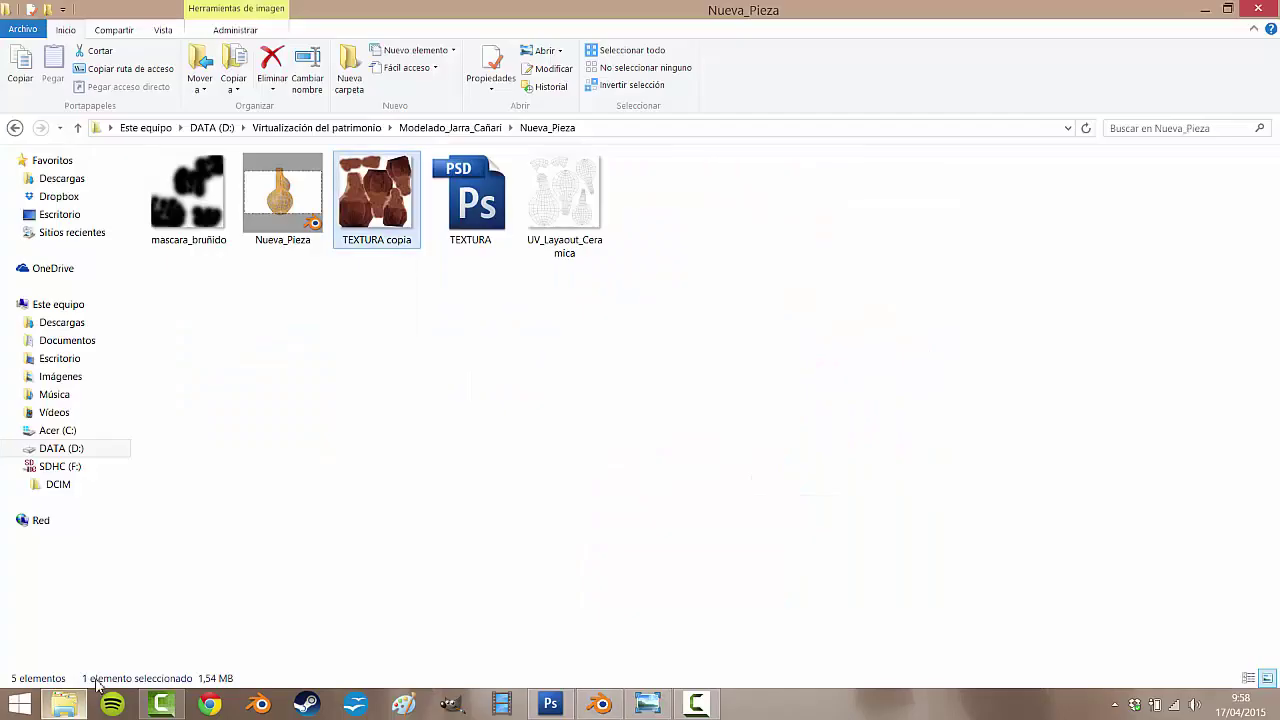
- Show Capa 4 and hide Capa 2, Capa 3, Capa 3 copia and Capa 3 copia 2
click(550, 704)
click(1117, 418)
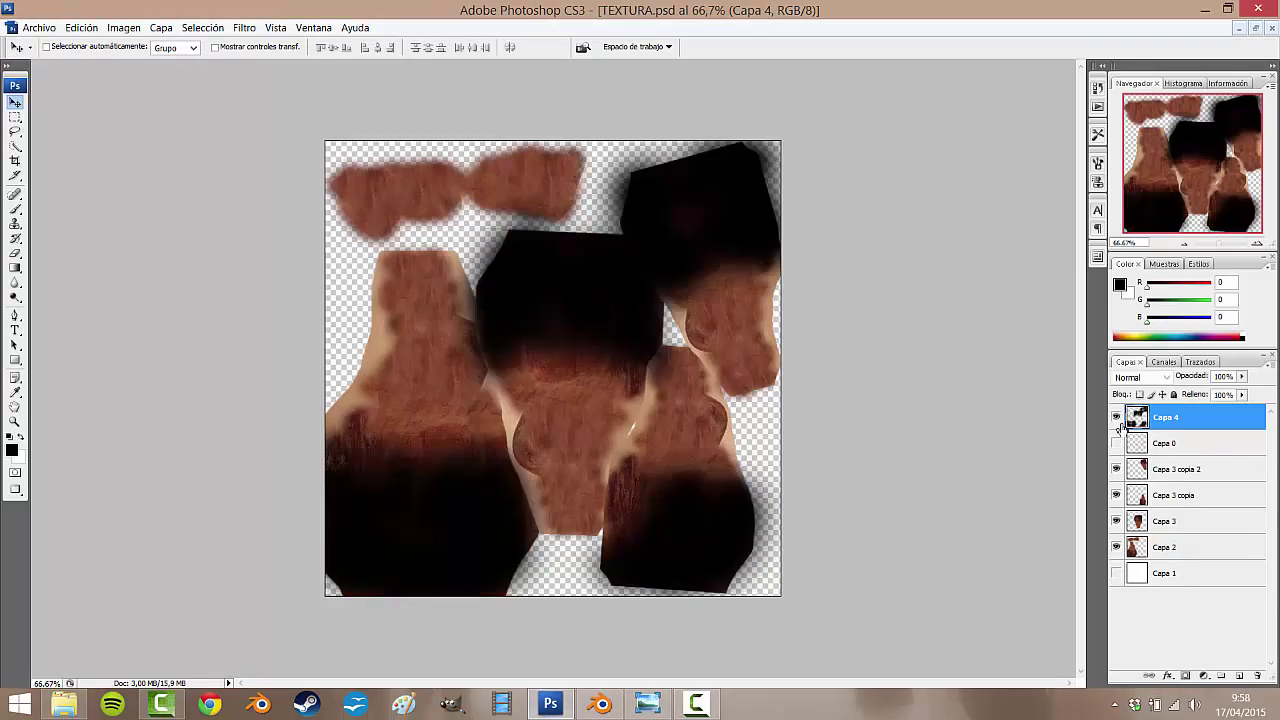
click(1117, 547)
click(1118, 522)
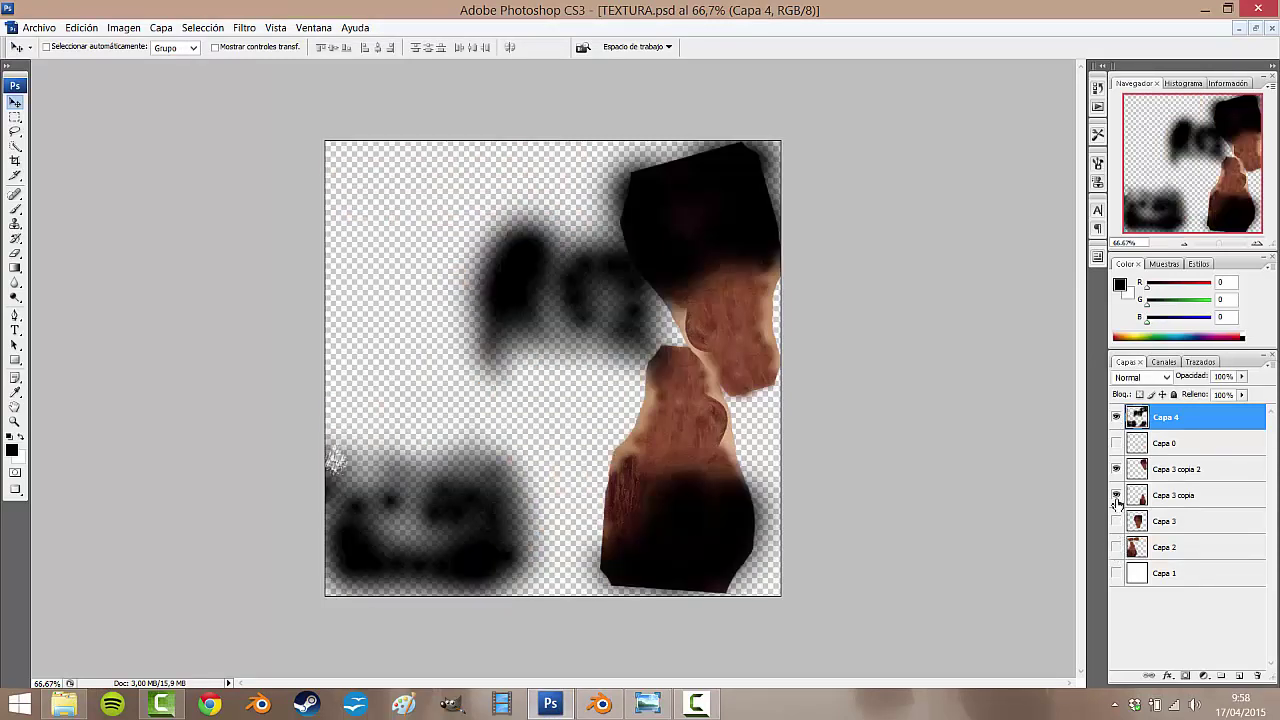
click(1117, 496)
click(1117, 469)
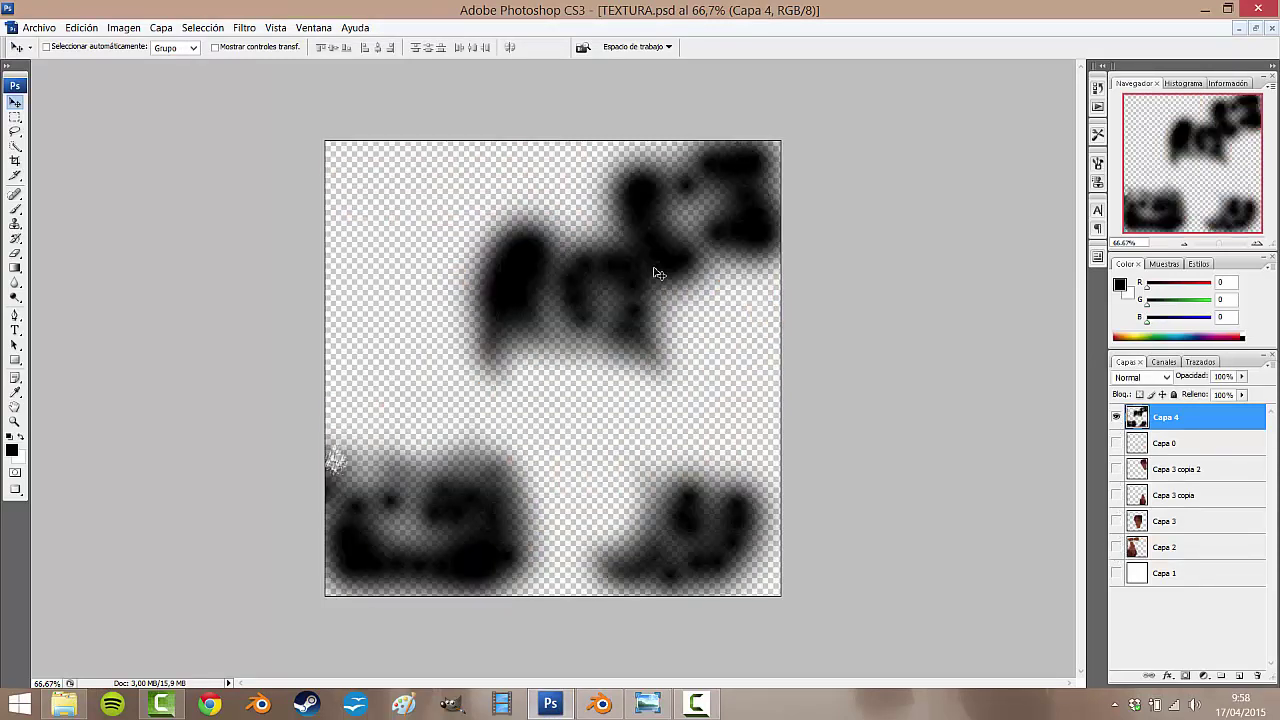
- Save the mask as PNG over mascara_bruñido.png in Nueva_Pieza, replacing the old file
click(40, 28)
click(88, 242)
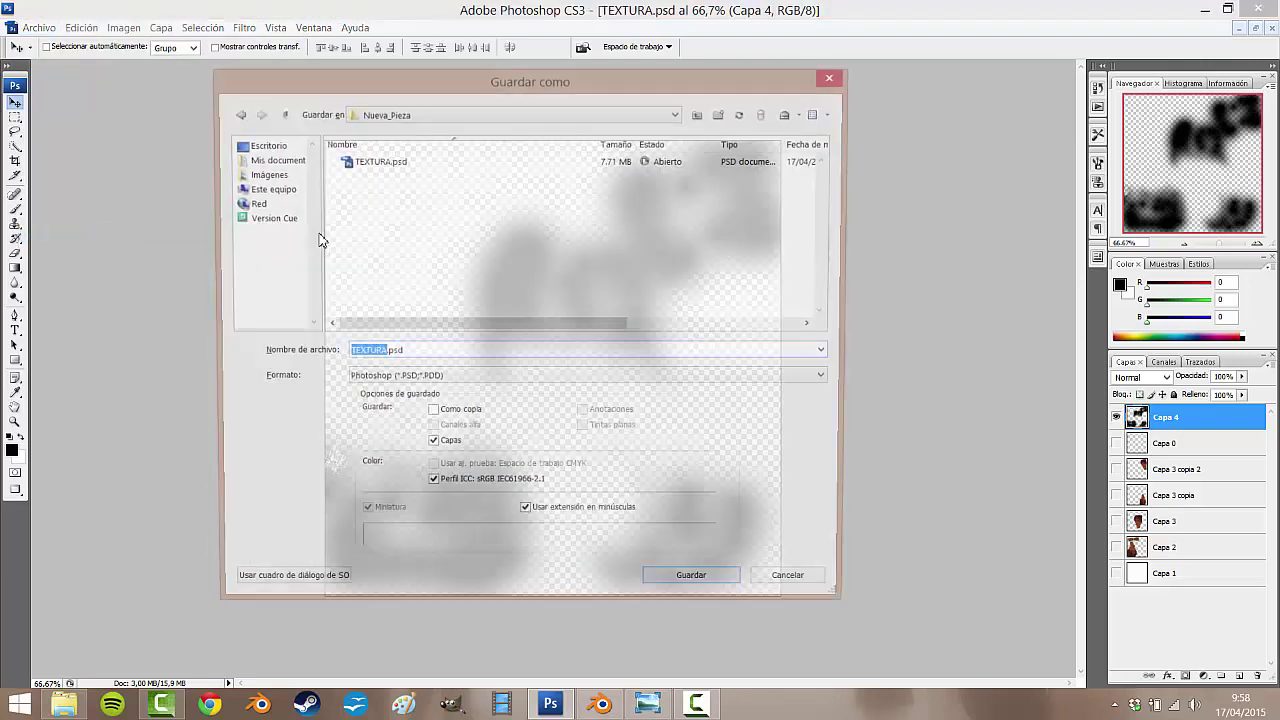
click(462, 116)
click(423, 306)
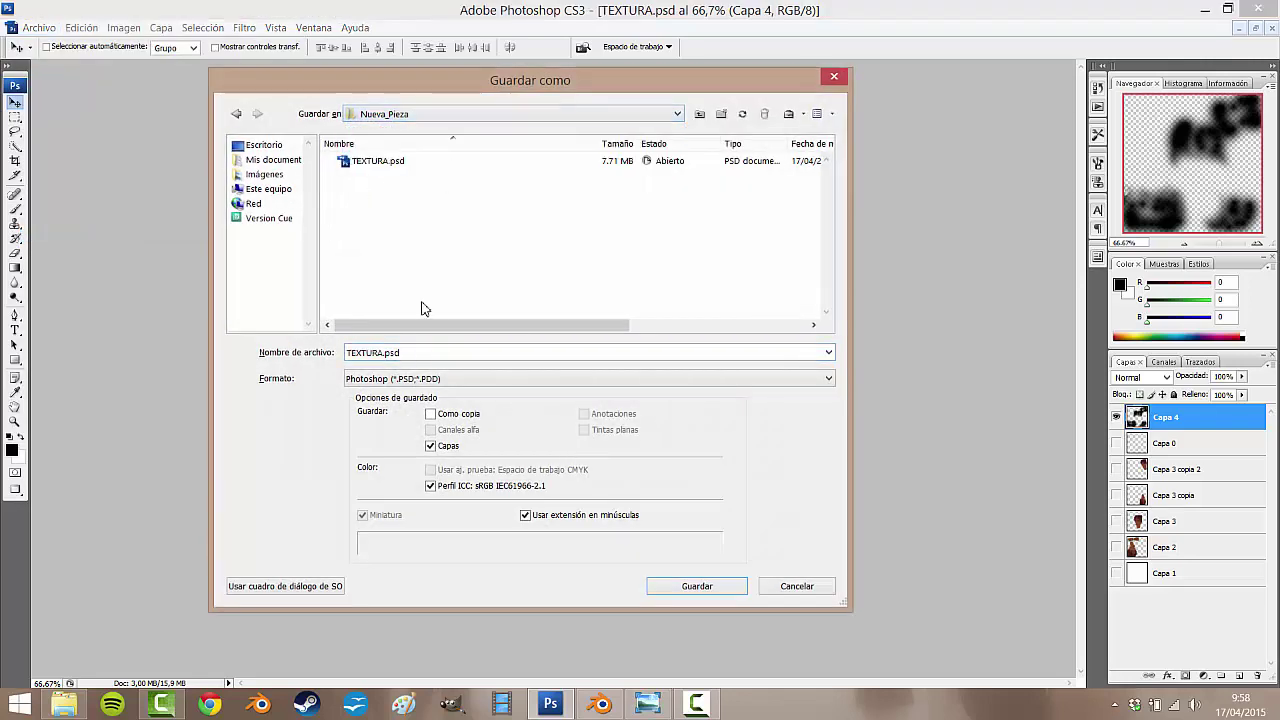
click(420, 380)
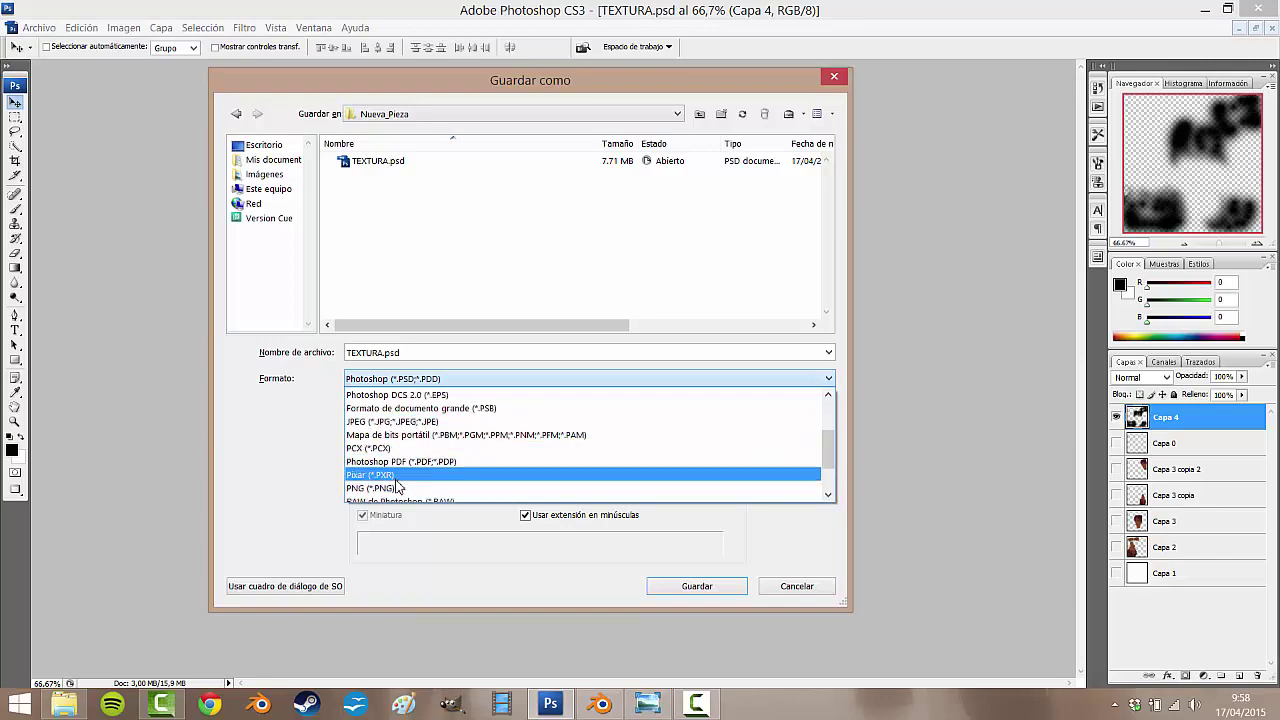
click(413, 455)
click(393, 161)
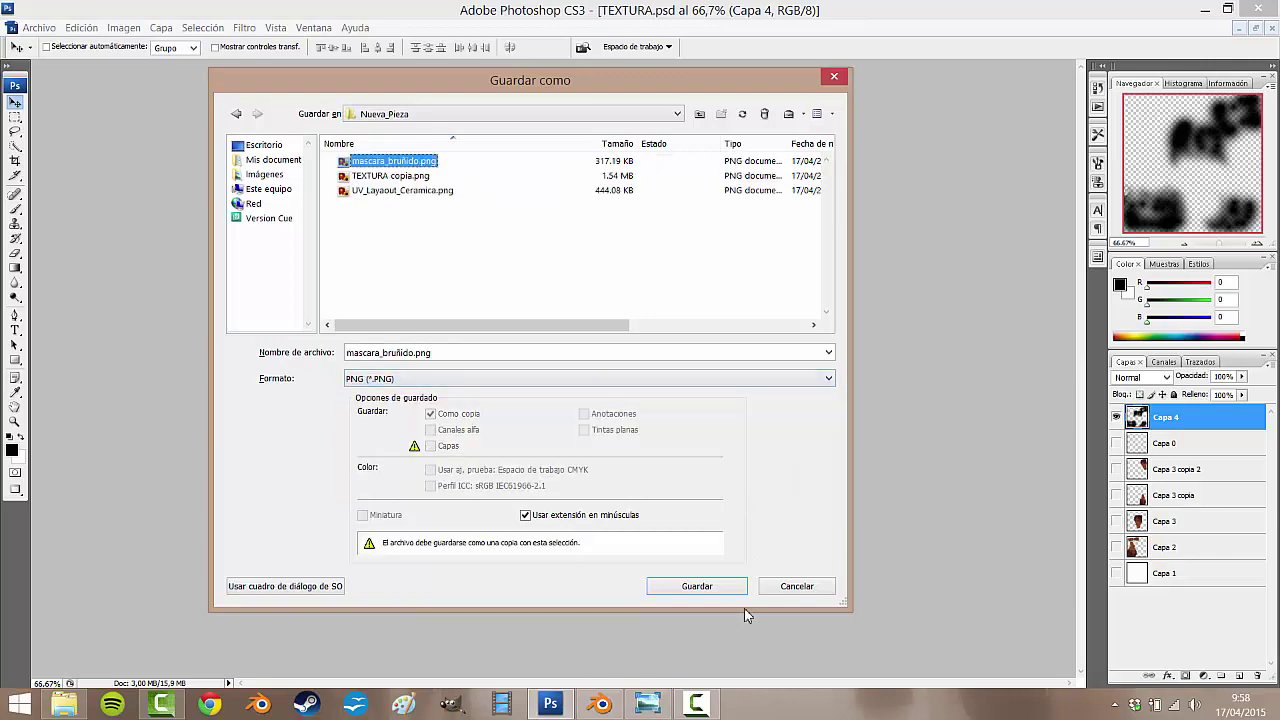
click(690, 590)
click(690, 590)
click(702, 412)
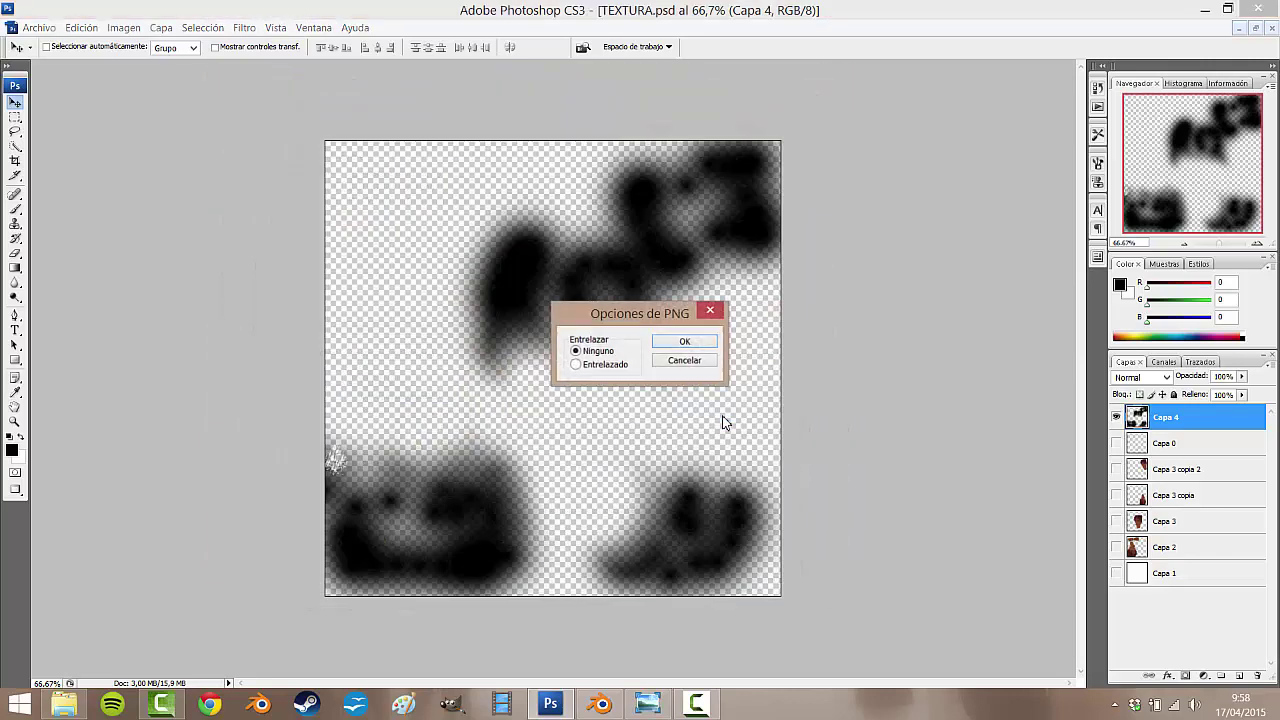
click(685, 342)
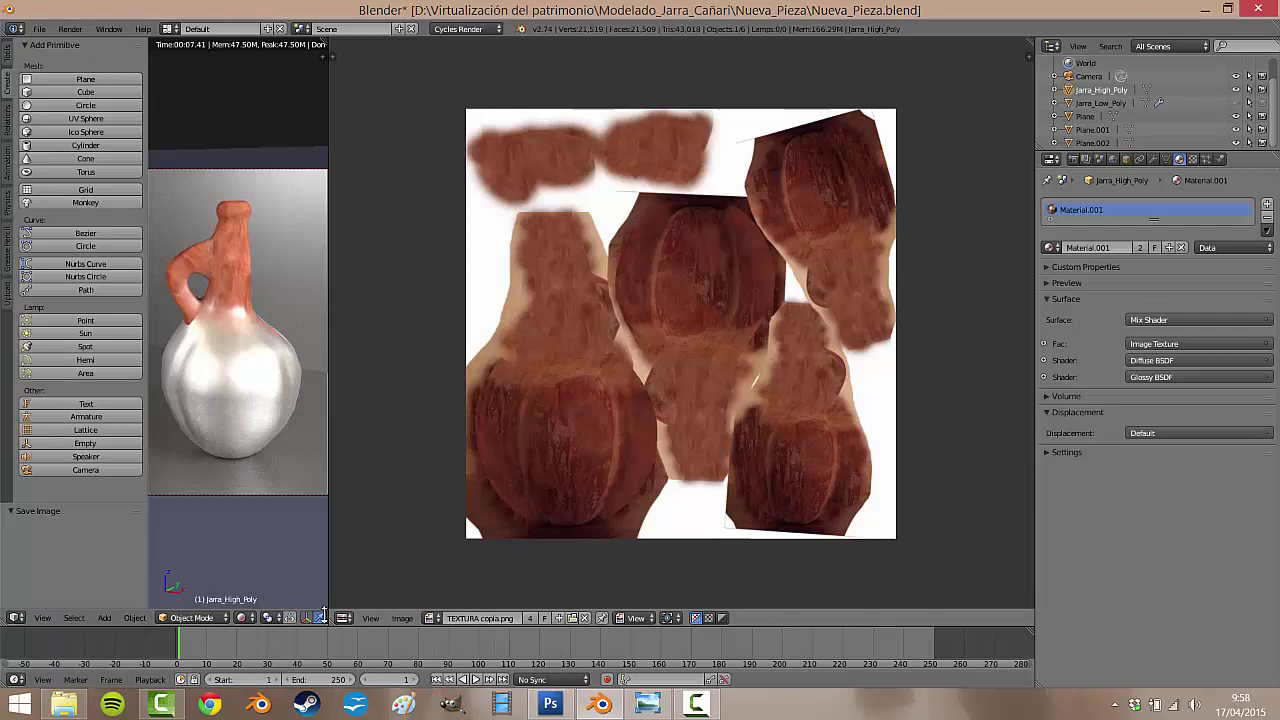
- Switch back to the shader node editor and load mascara_bruñido.png into the mask Image Texture
click(343, 618)
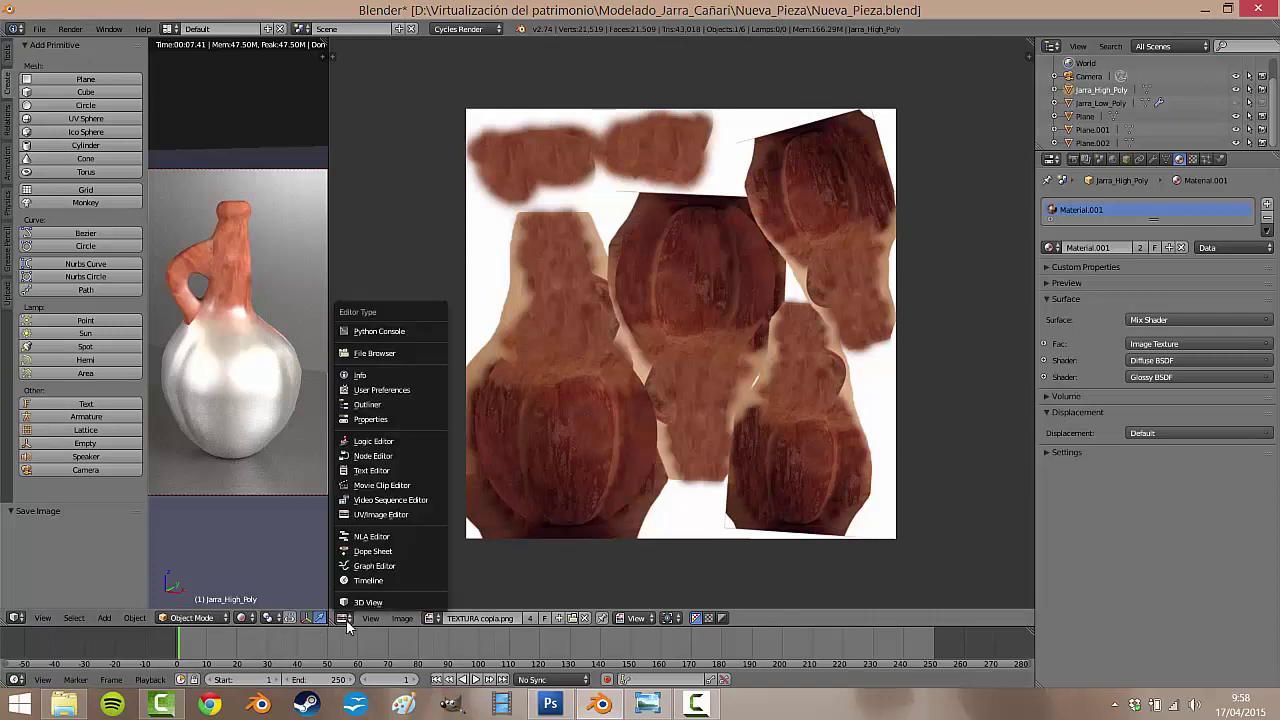
click(375, 457)
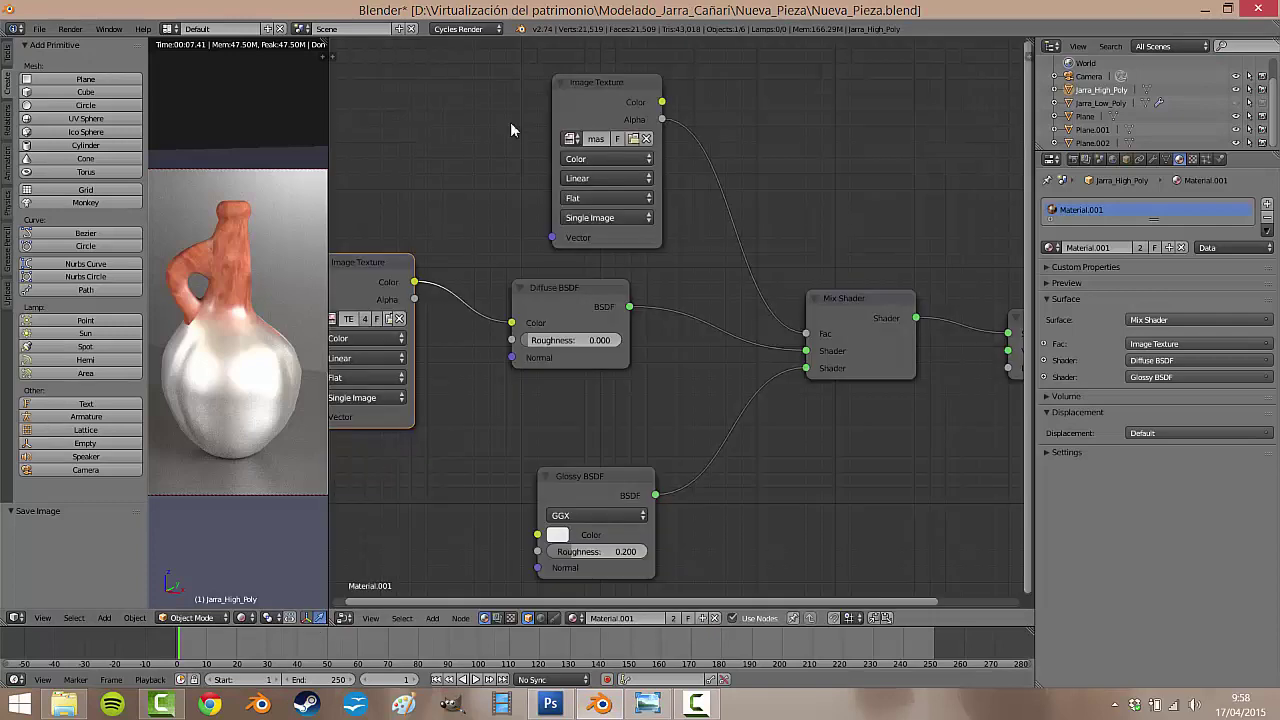
click(633, 140)
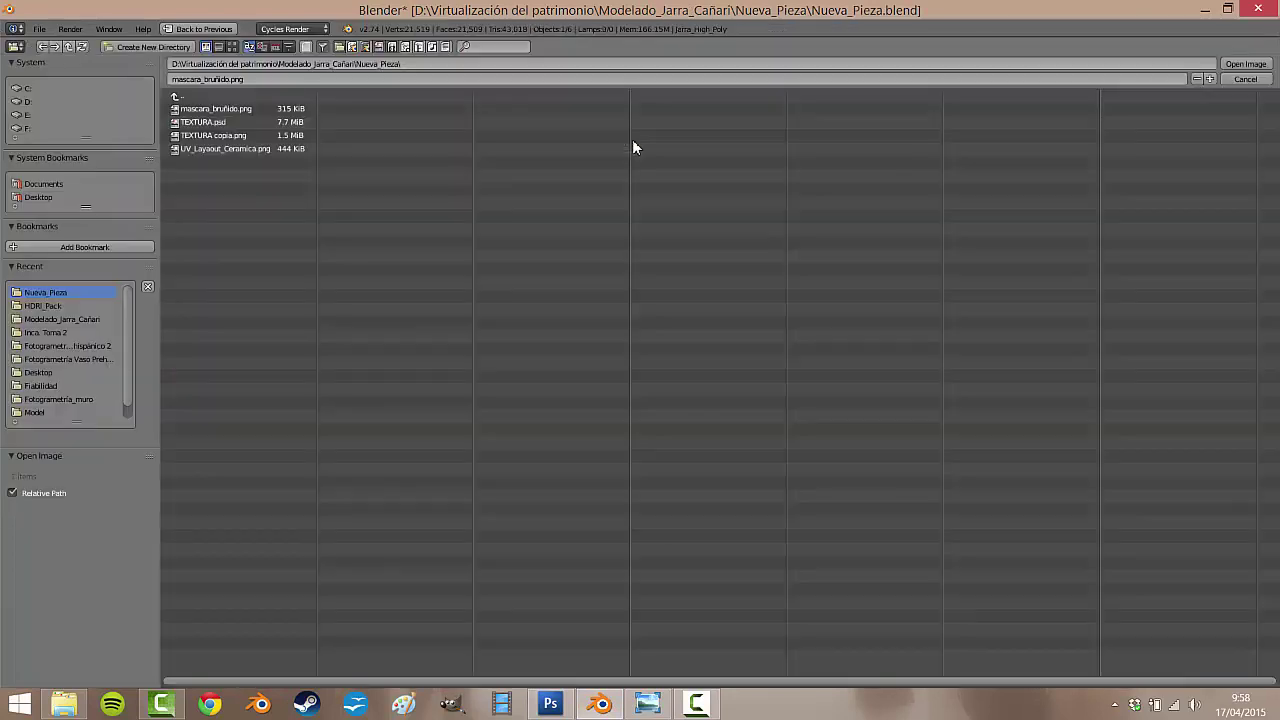
double_click(242, 109)
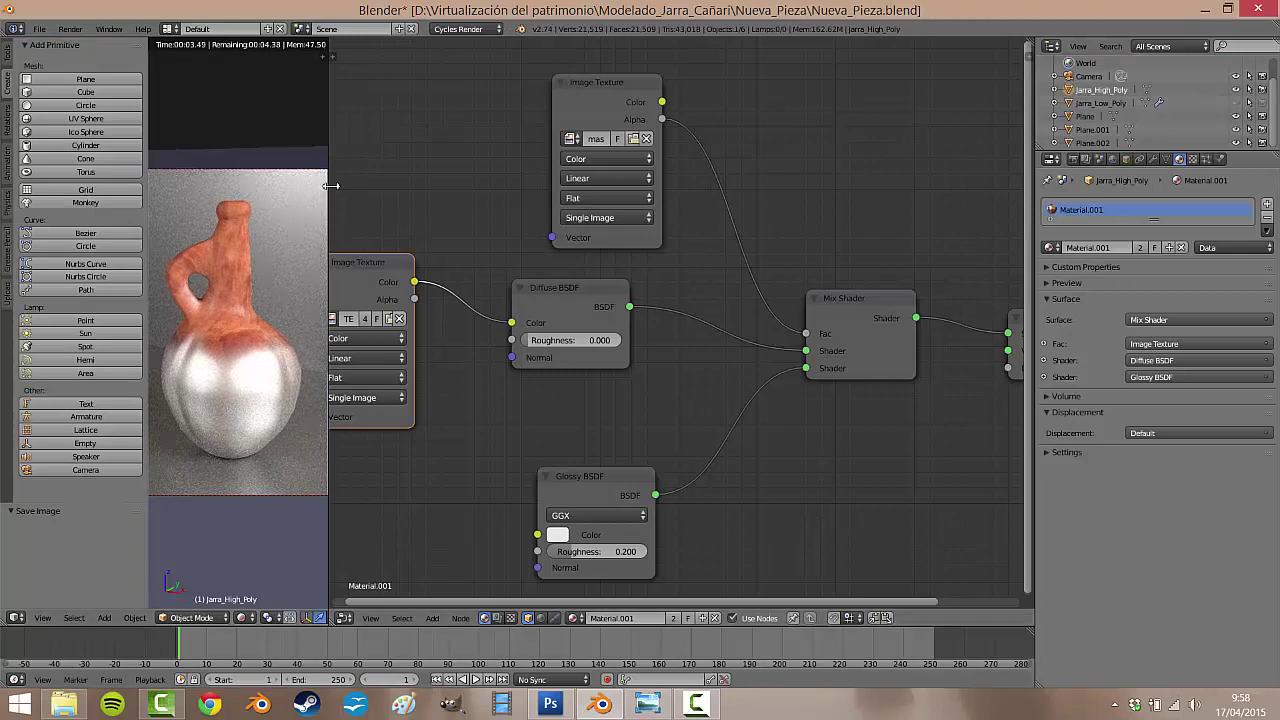
- Widen the render preview and reposition the Glossy BSDF and Mix Shader nodes
scroll(237, 343, up, 1)
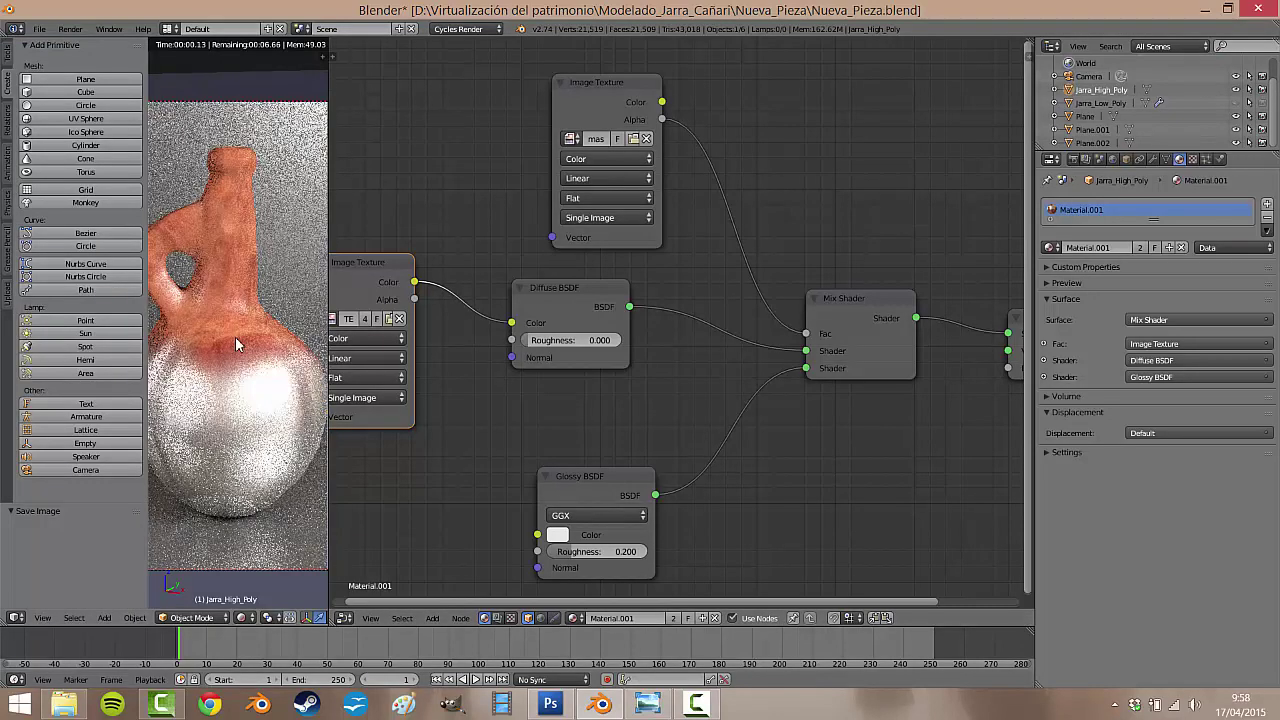
drag(329, 223, 389, 223)
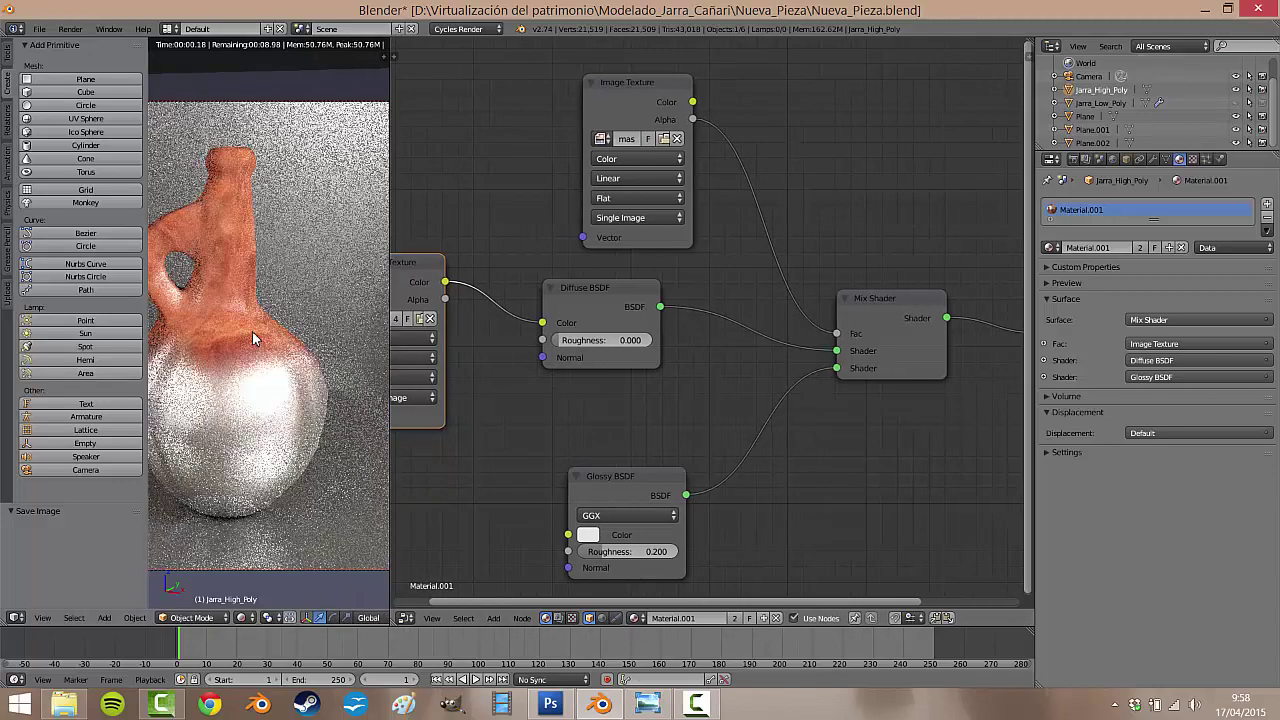
shift+middle_drag(252, 331, 306, 329)
scroll(552, 367, down, 1)
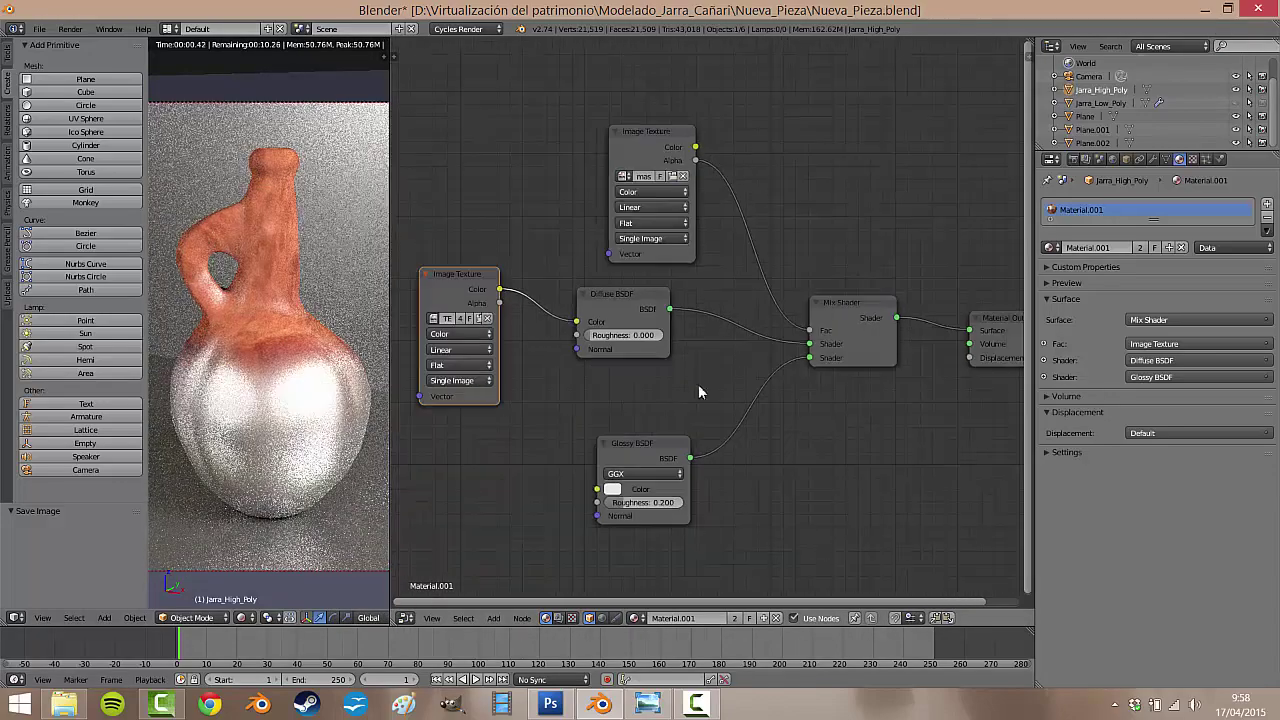
middle_drag(698, 384, 775, 308)
drag(734, 374, 708, 452)
drag(935, 253, 900, 211)
key(y)
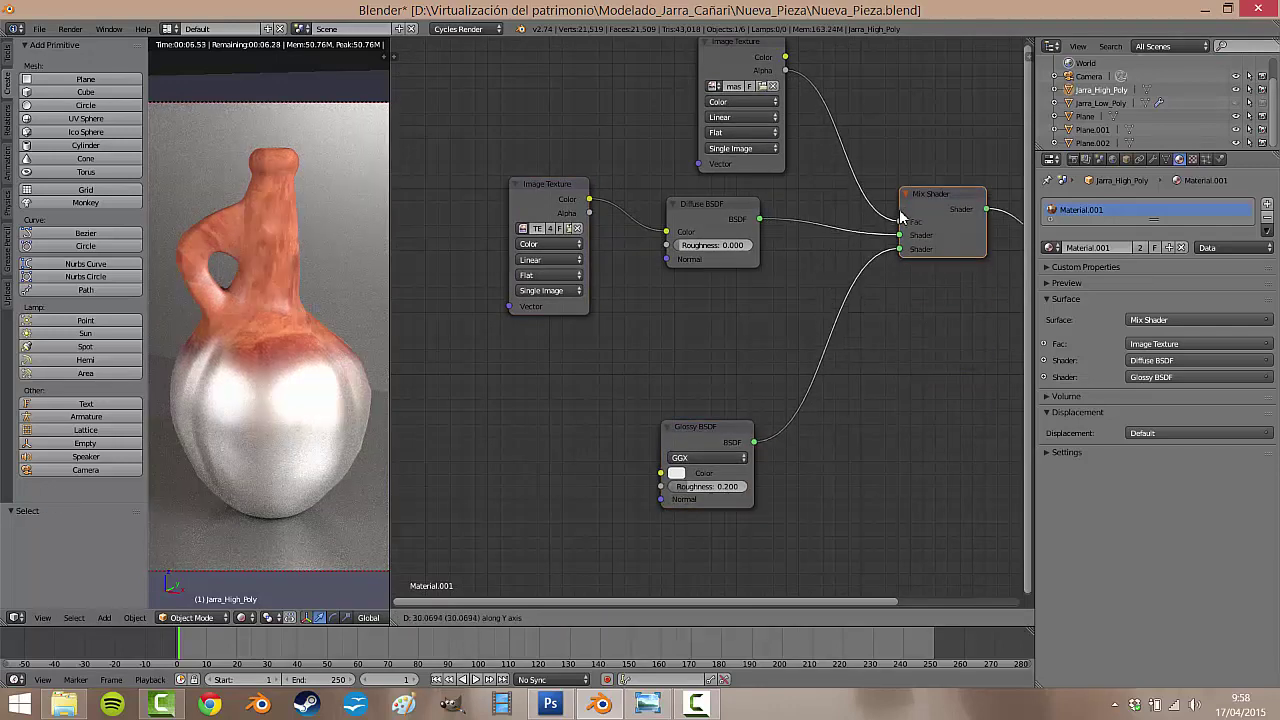
- Insert a new Mix Shader into the Glossy BSDF link and reposition both nodes
right_click(900, 215)
middle_drag(839, 383, 766, 371)
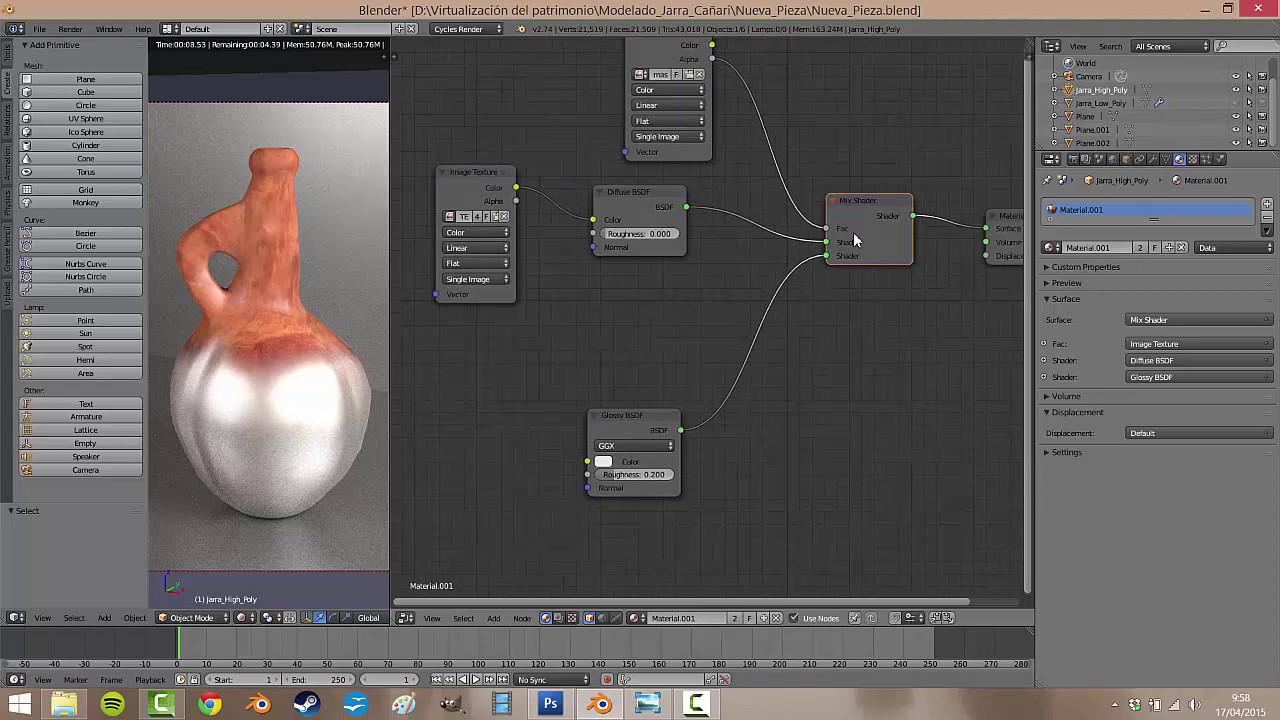
drag(862, 226, 836, 238)
click(750, 361)
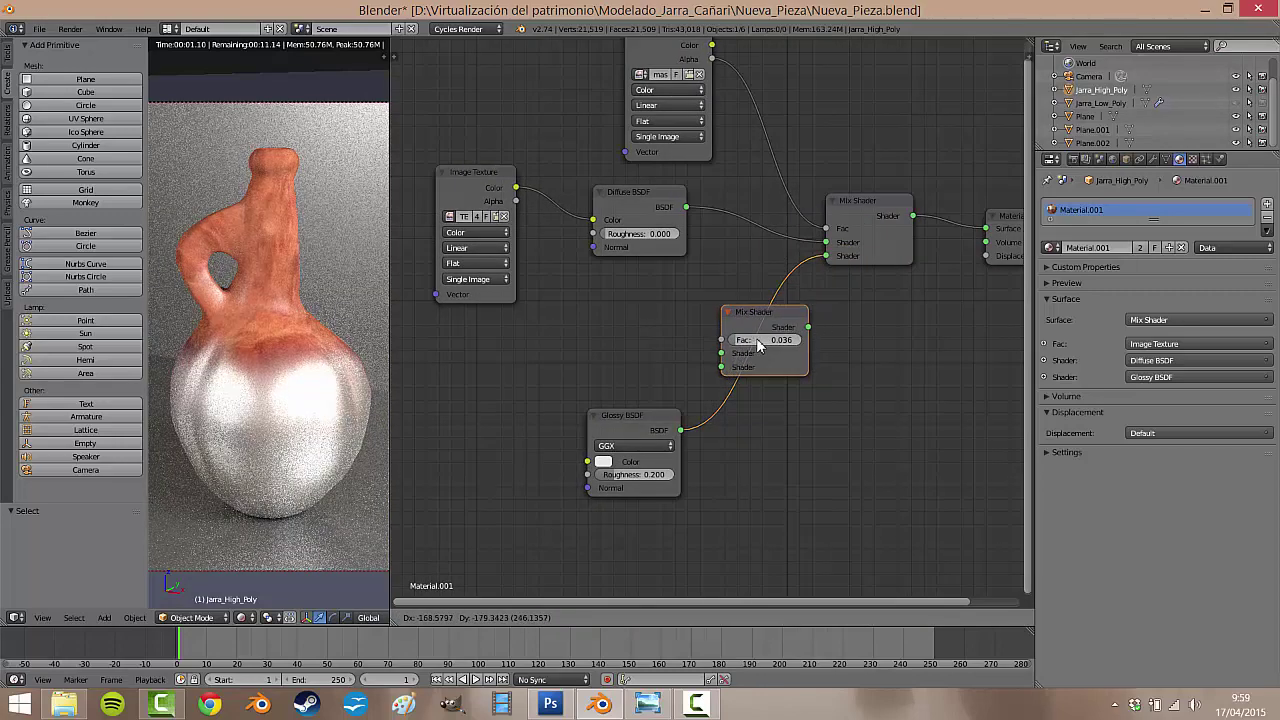
drag(650, 418, 623, 480)
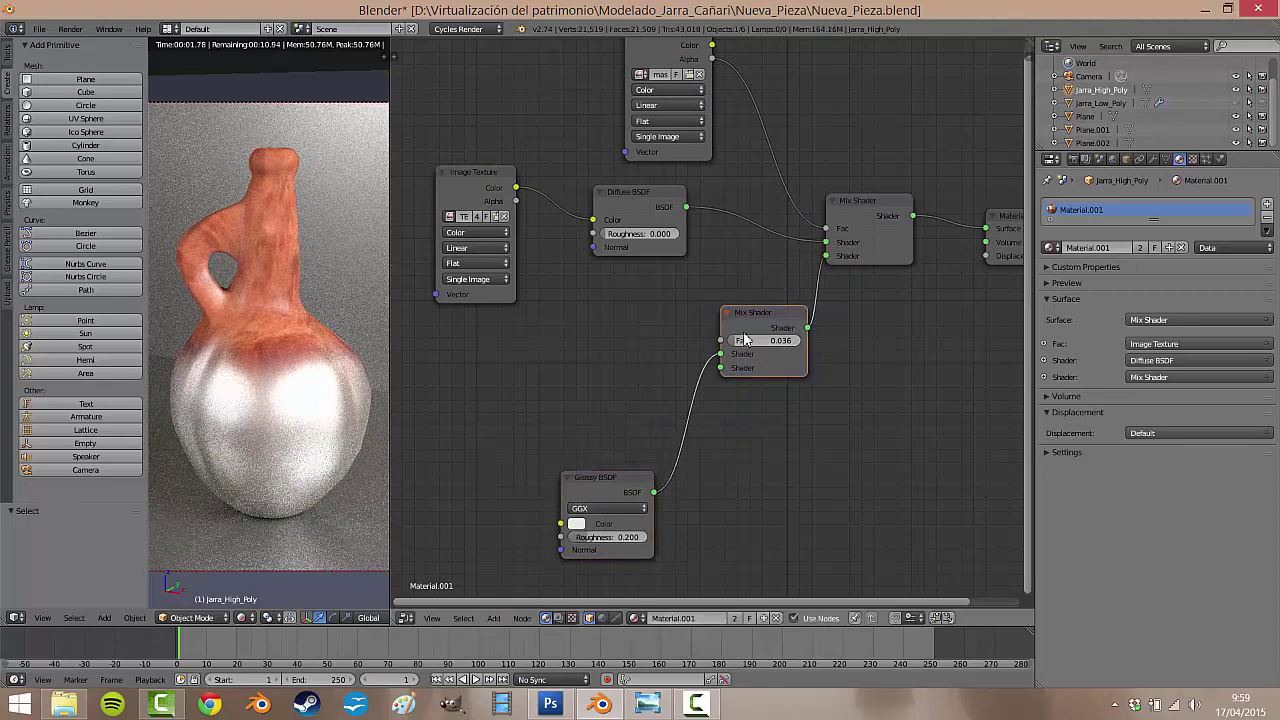
drag(755, 318, 736, 348)
- Duplicate the Diffuse BSDF, connect the copy into the new Mix Shader, Fac 0.464
click(640, 208)
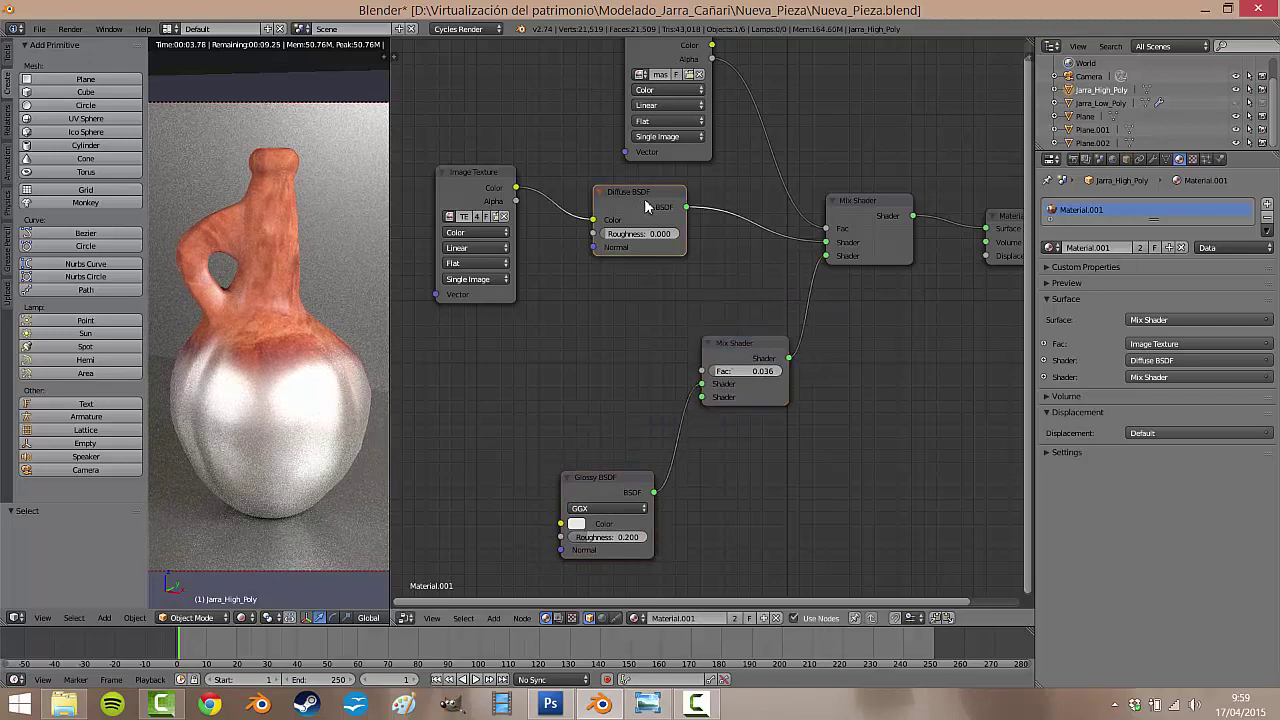
key(shift+d)
click(612, 325)
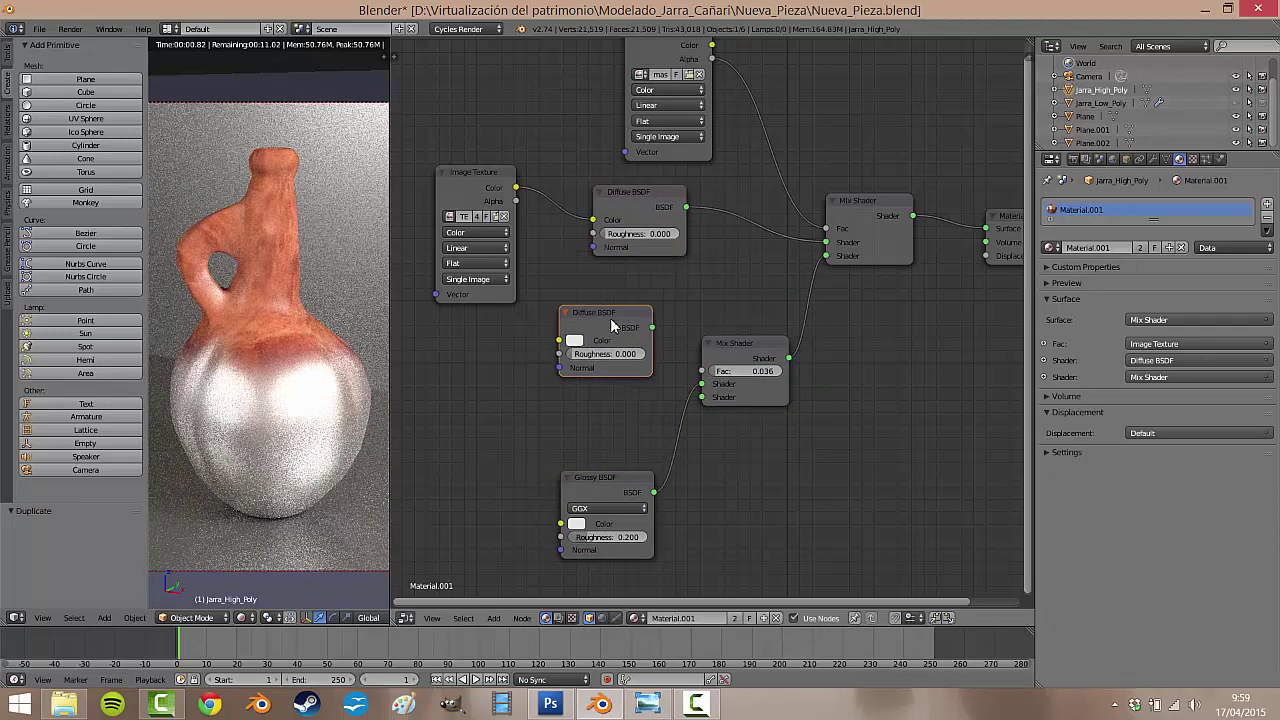
drag(652, 327, 703, 386)
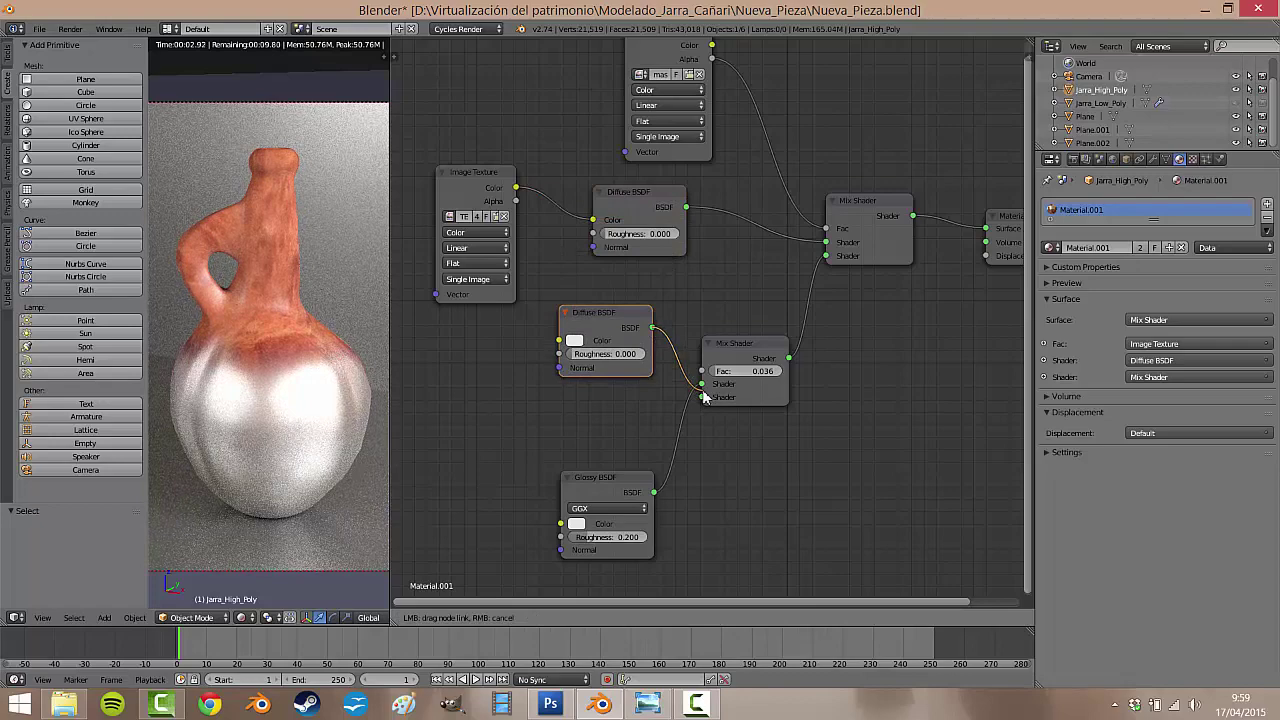
mouse_move(652, 328)
mouse_down()
mouse_move(702, 384)
mouse_move(757, 376)
mouse_move(743, 376)
mouse_up()
drag(452, 182, 384, 289)
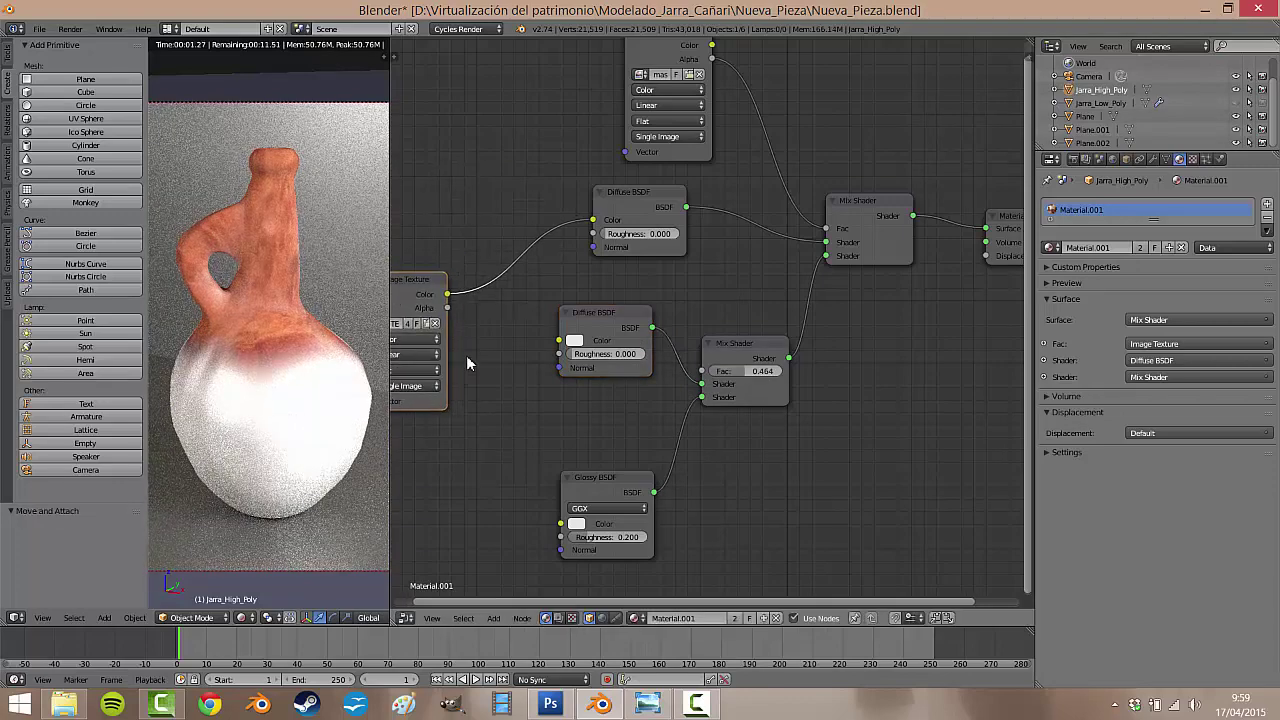
- Feed the Image Texture colour into the copied Diffuse BSDF
middle_drag(466, 363, 572, 327)
mouse_move(505, 248)
mouse_down()
mouse_move(483, 240)
mouse_move(667, 306)
mouse_up()
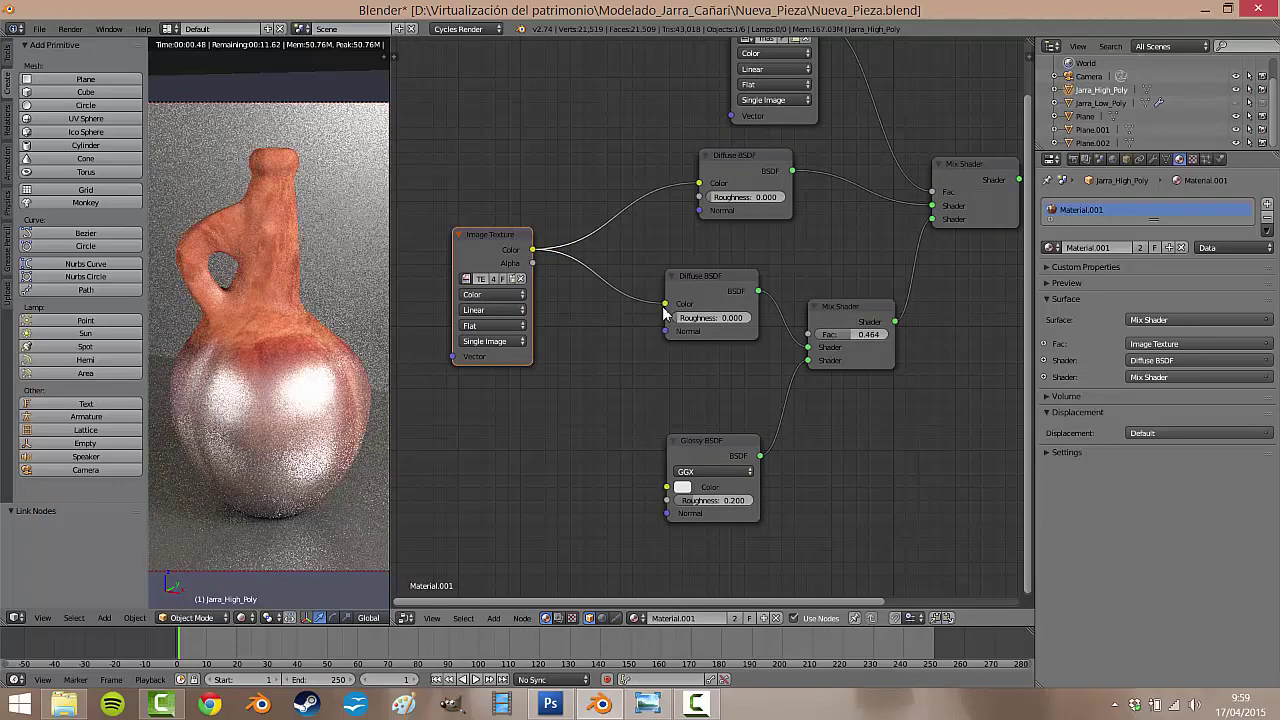
drag(840, 340, 821, 342)
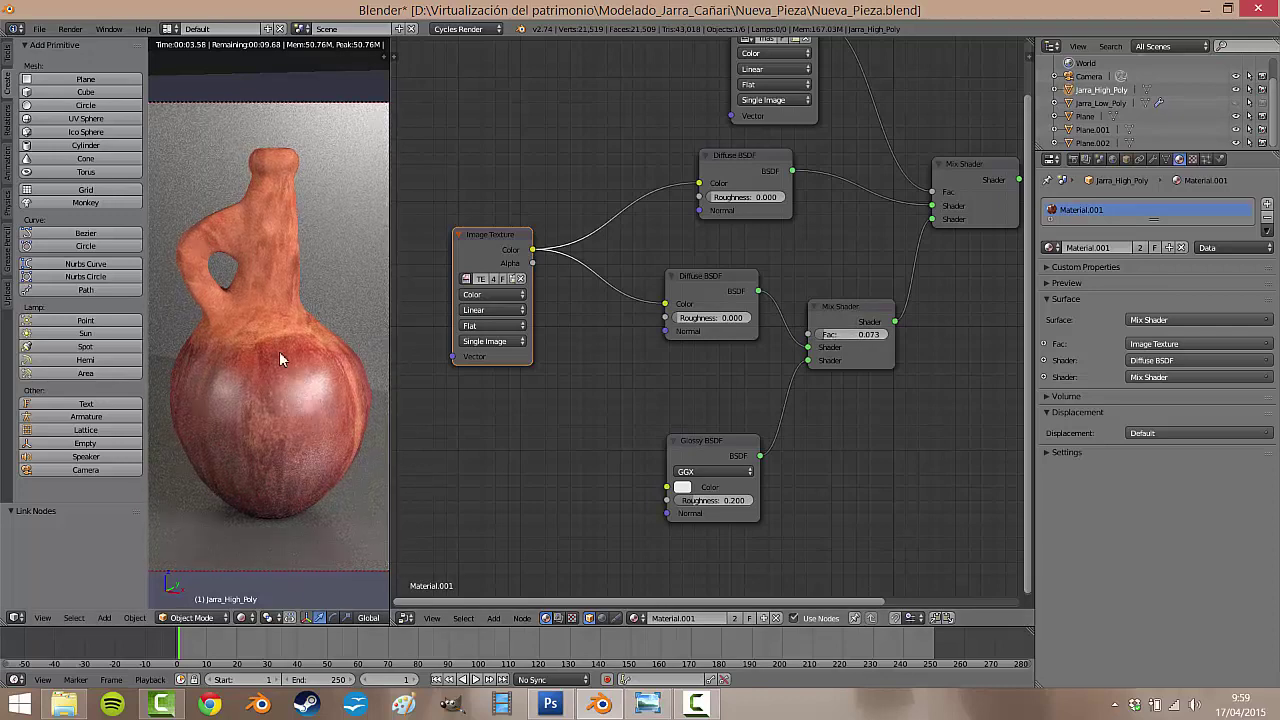
- Set Glossy BSDF Roughness to 0.108 and the lower Mix Shader Fac to 0.036
drag(695, 510, 690, 510)
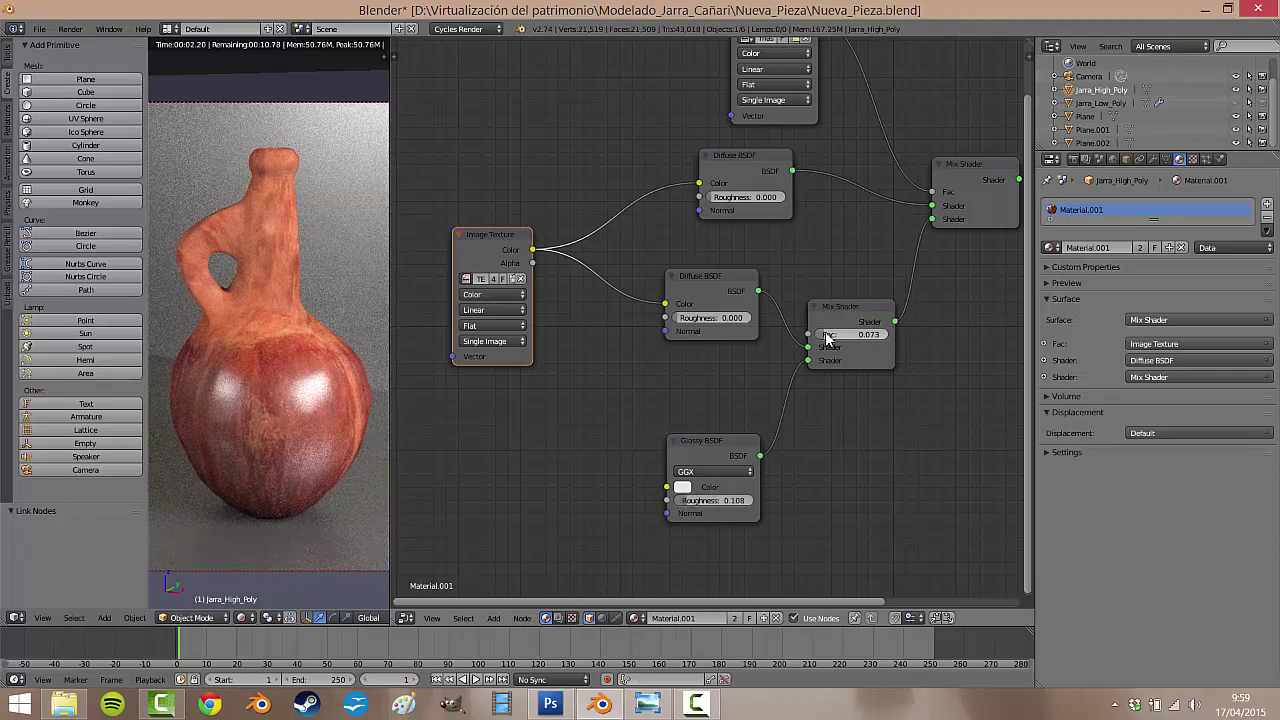
drag(826, 338, 823, 338)
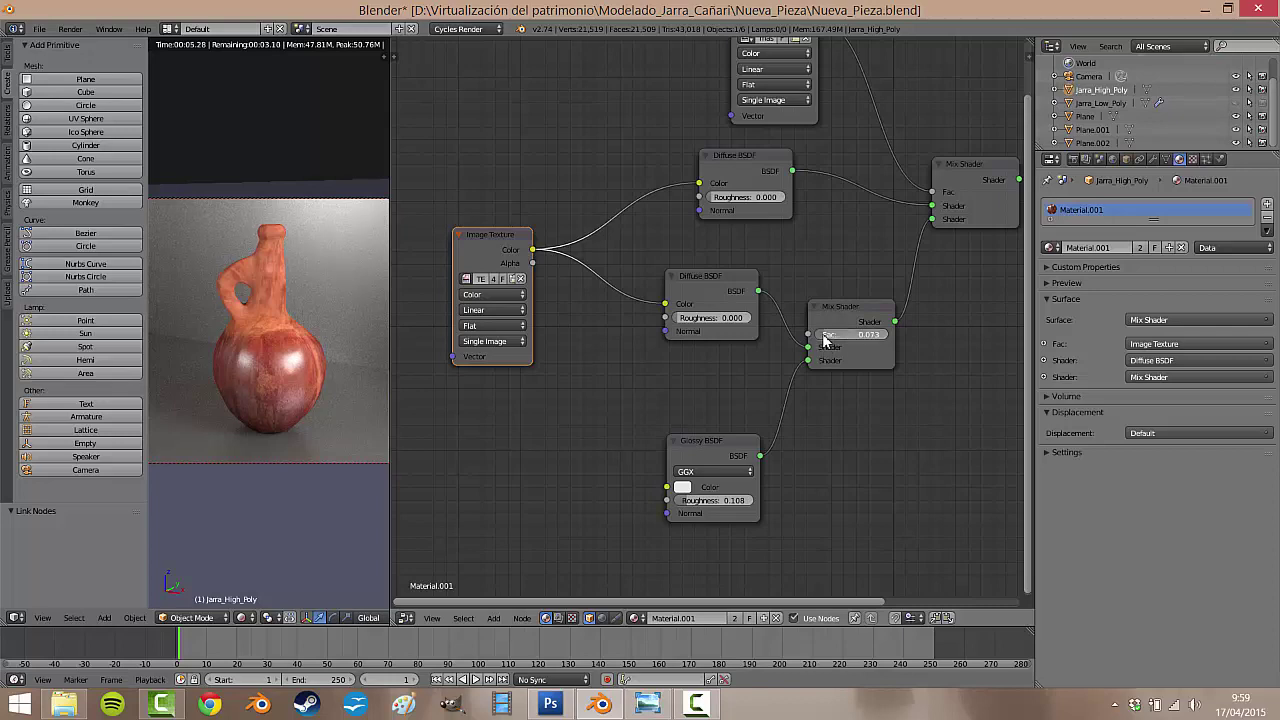
drag(823, 338, 821, 340)
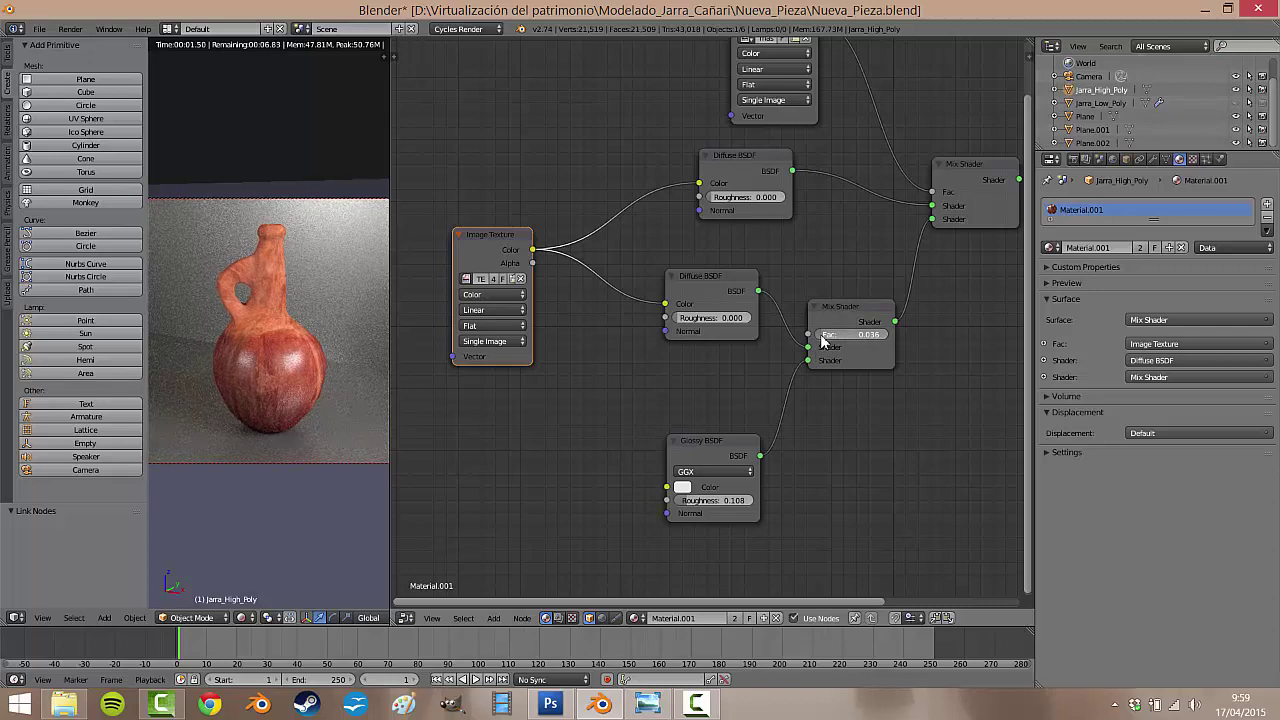
- Zoom out the node graph and move the Image Texture node left and up
scroll(342, 365, up, 1)
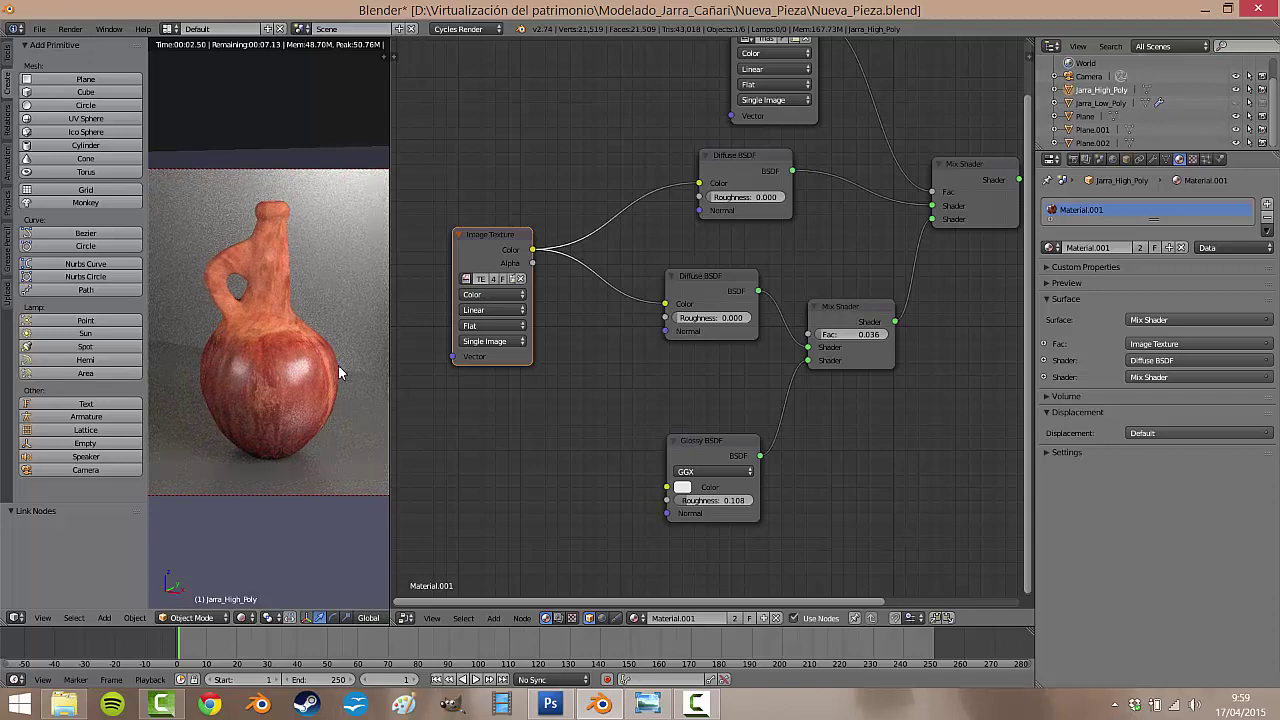
ctrl+middle_drag(605, 265, 790, 250)
mouse_move(964, 336)
ctrl+middle_down()
mouse_move(962, 323)
mouse_move(1022, 299)
ctrl+middle_up()
drag(600, 268, 481, 251)
middle_drag(586, 328, 609, 323)
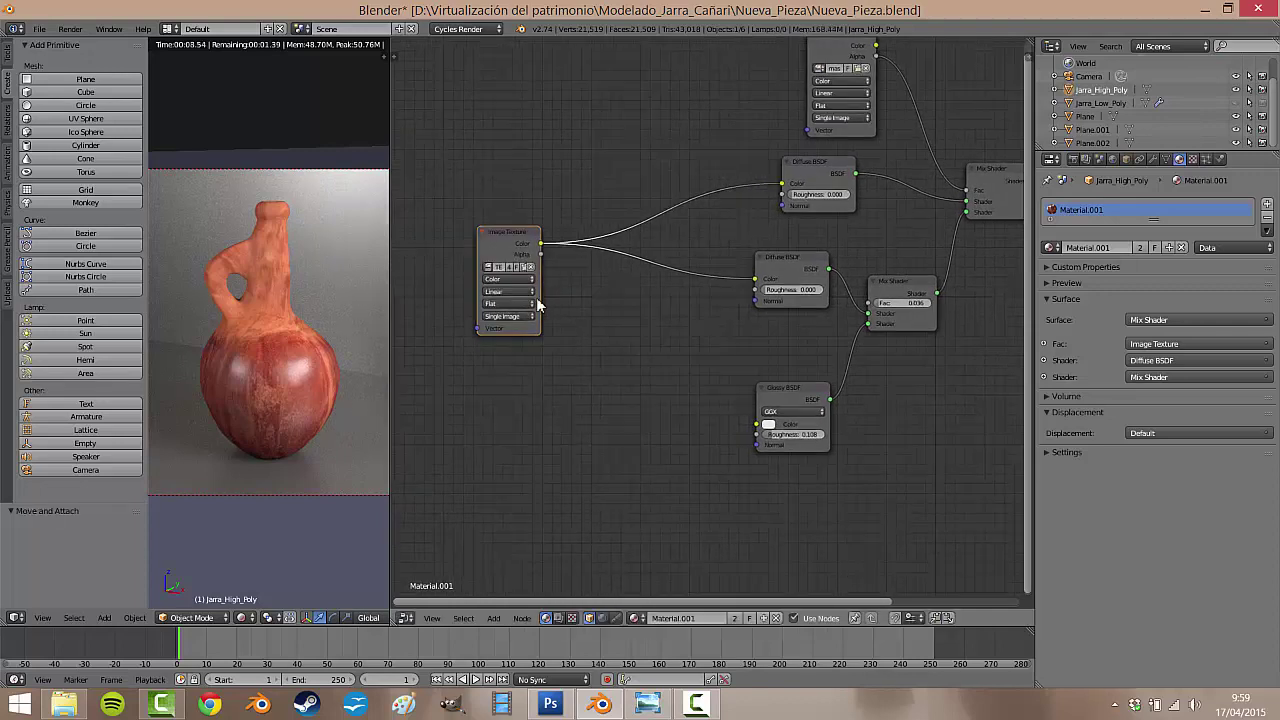
drag(518, 258, 516, 246)
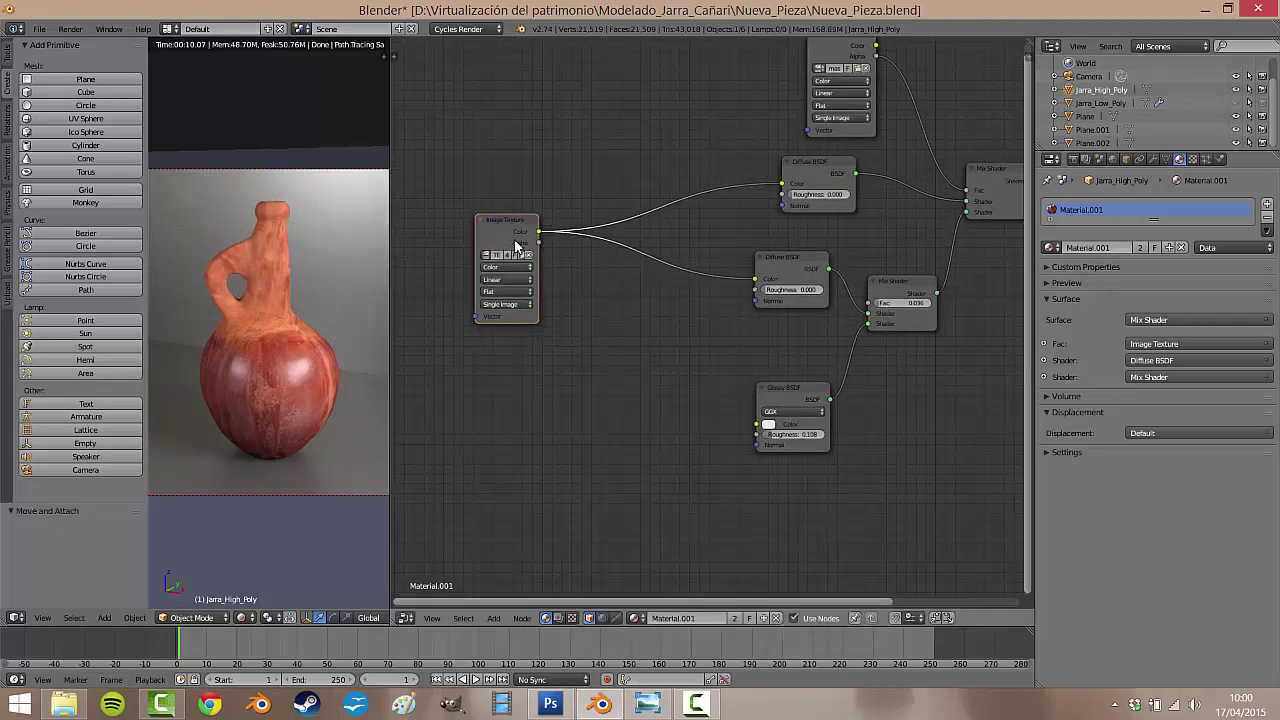
- Insert a Hue Saturation Value node between the texture and Diffuse BSDF, Saturation 0.900
click(495, 620)
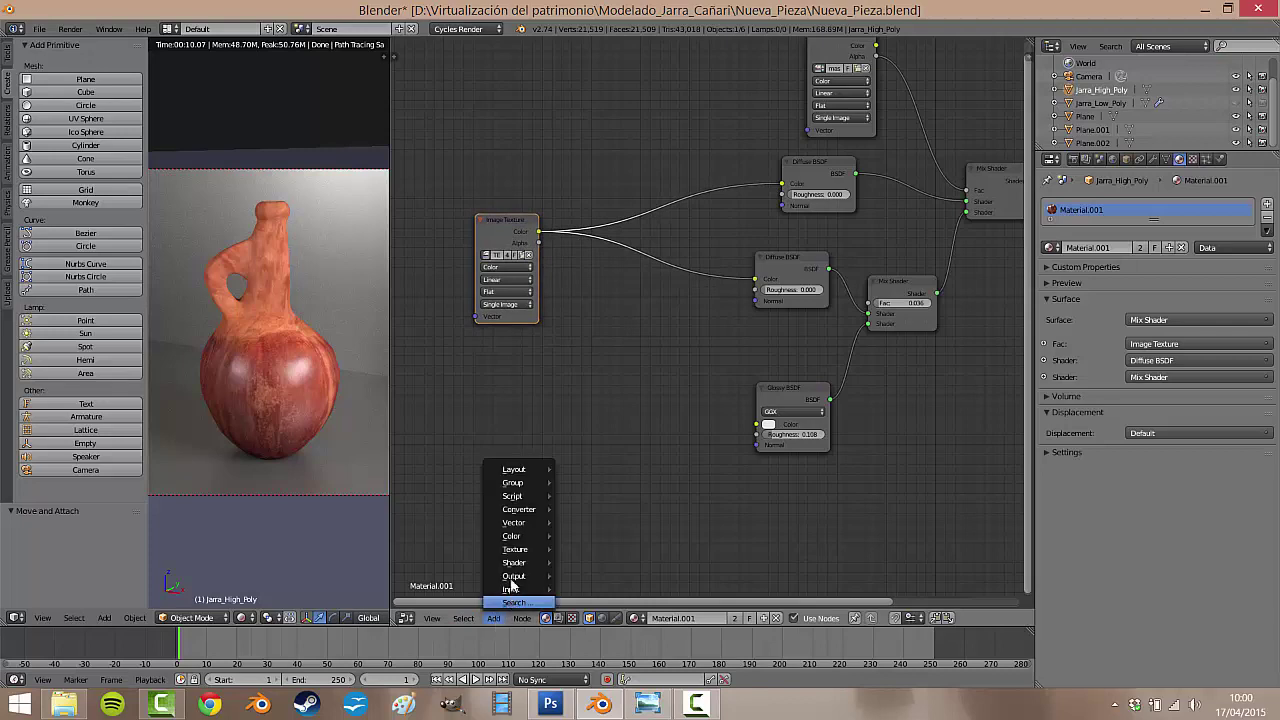
mouse_move(514, 536)
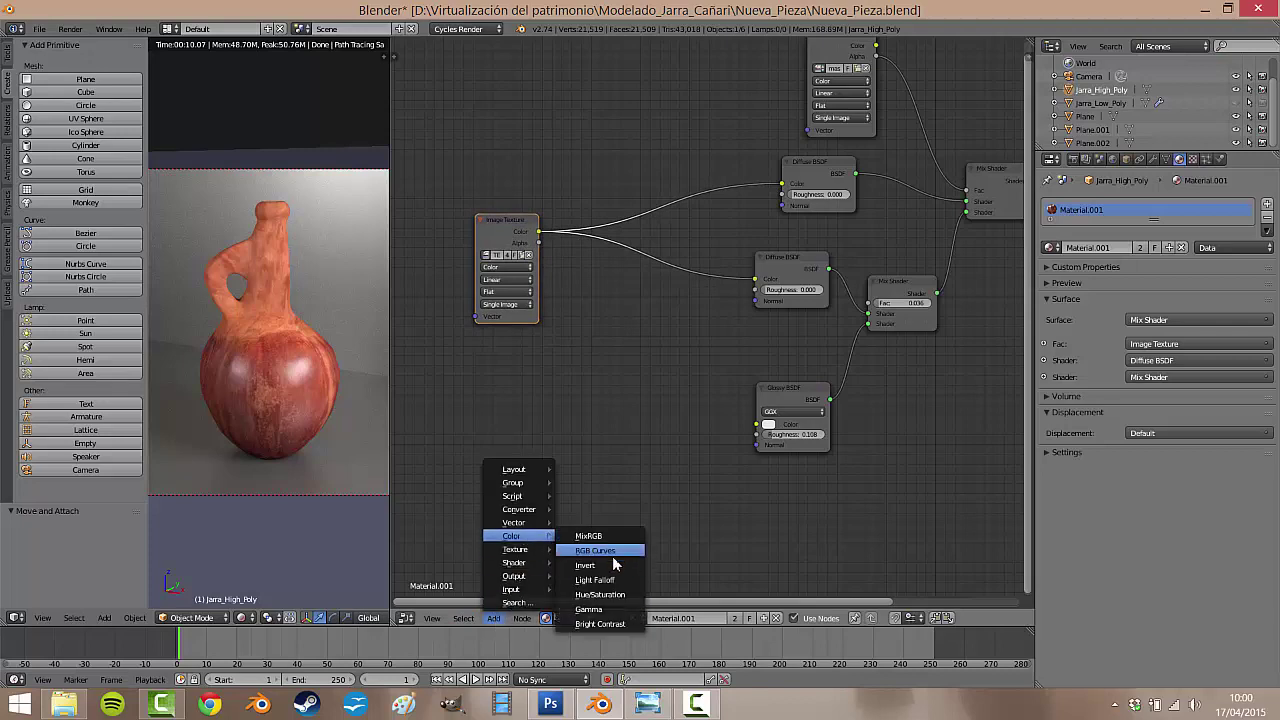
click(617, 595)
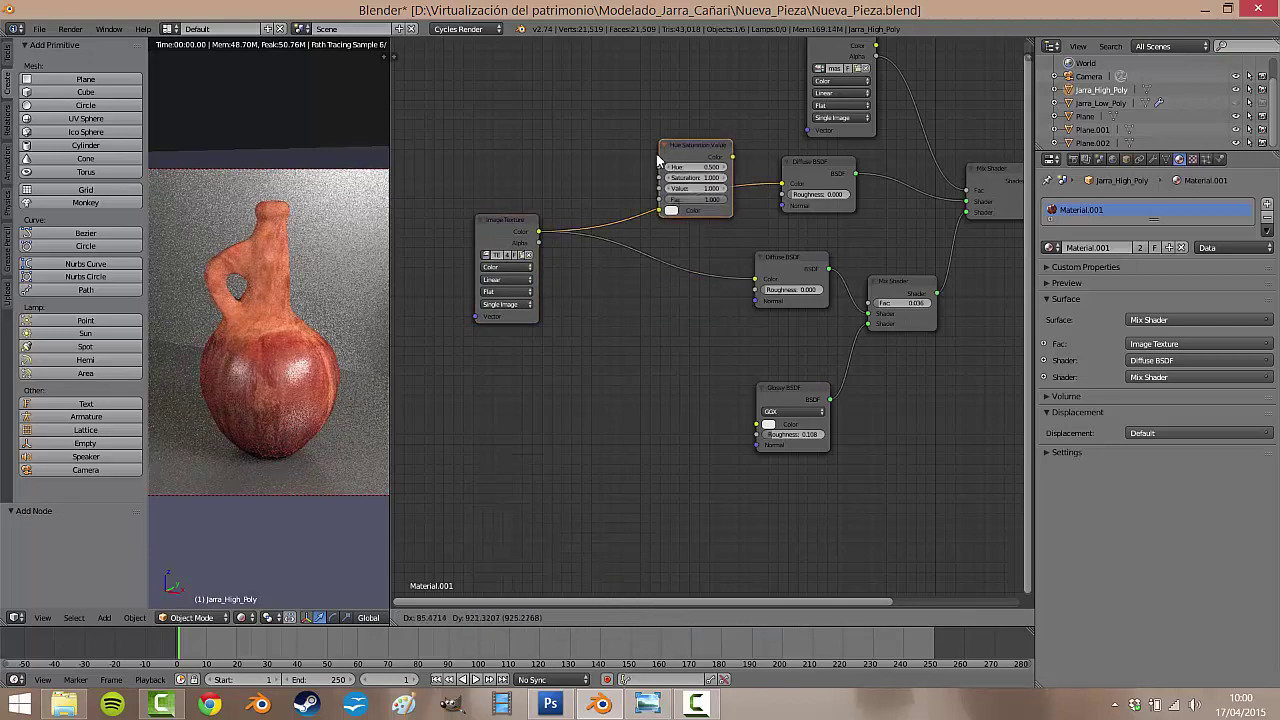
click(634, 194)
scroll(673, 254, up, 2)
middle_drag(673, 254, 716, 357)
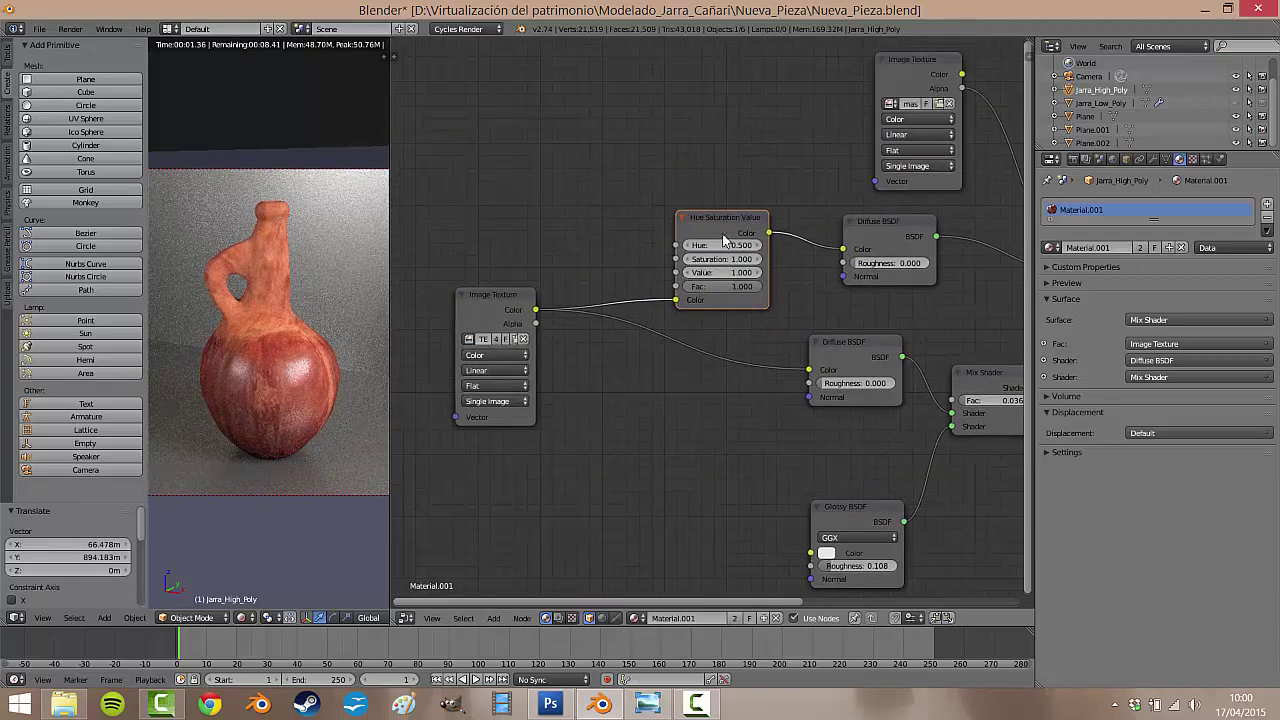
drag(724, 236, 681, 217)
scroll(595, 190, up, 1)
scroll(595, 190, up, 1)
text(0)
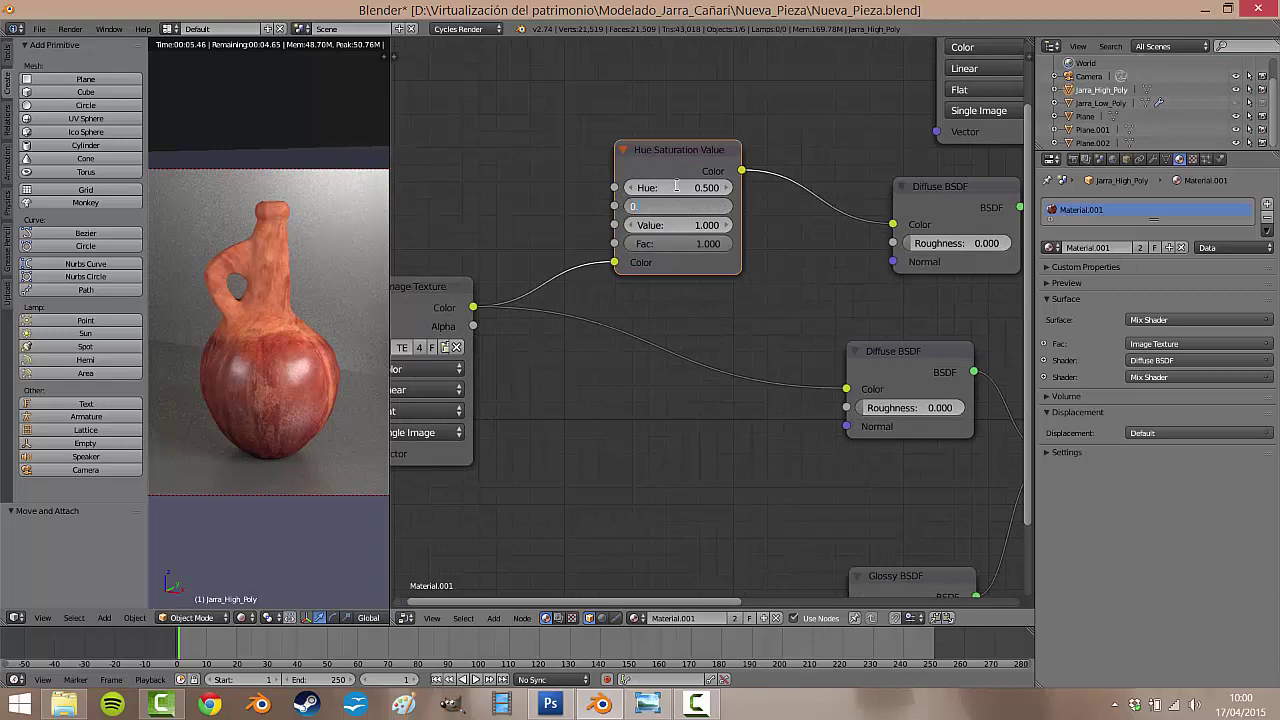
text(.8)
key(Return)
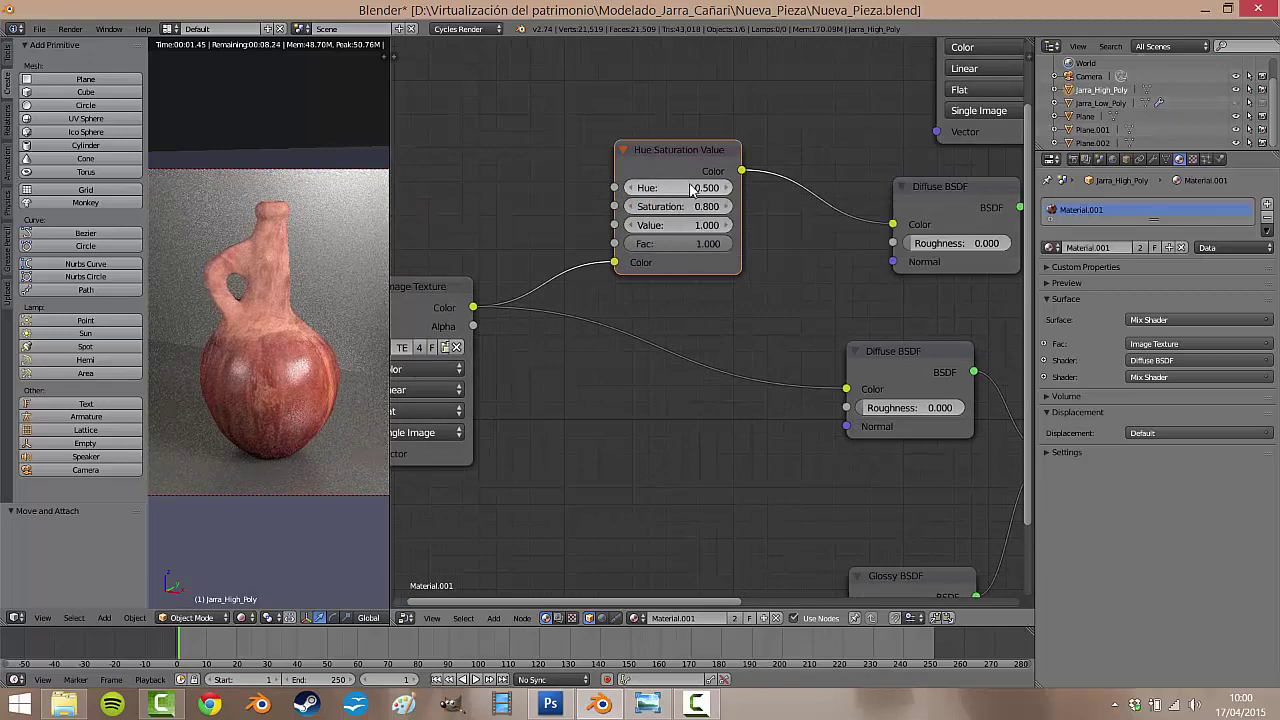
key(Tab)
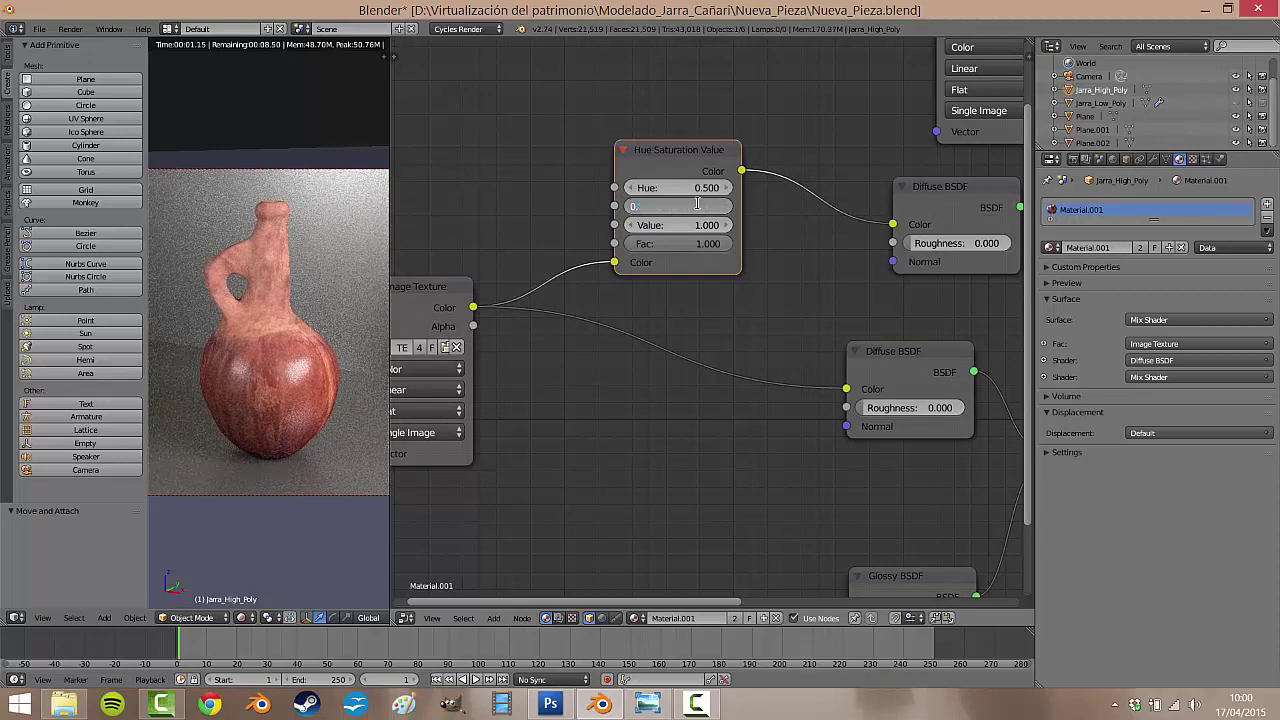
text(9)
key(Return)
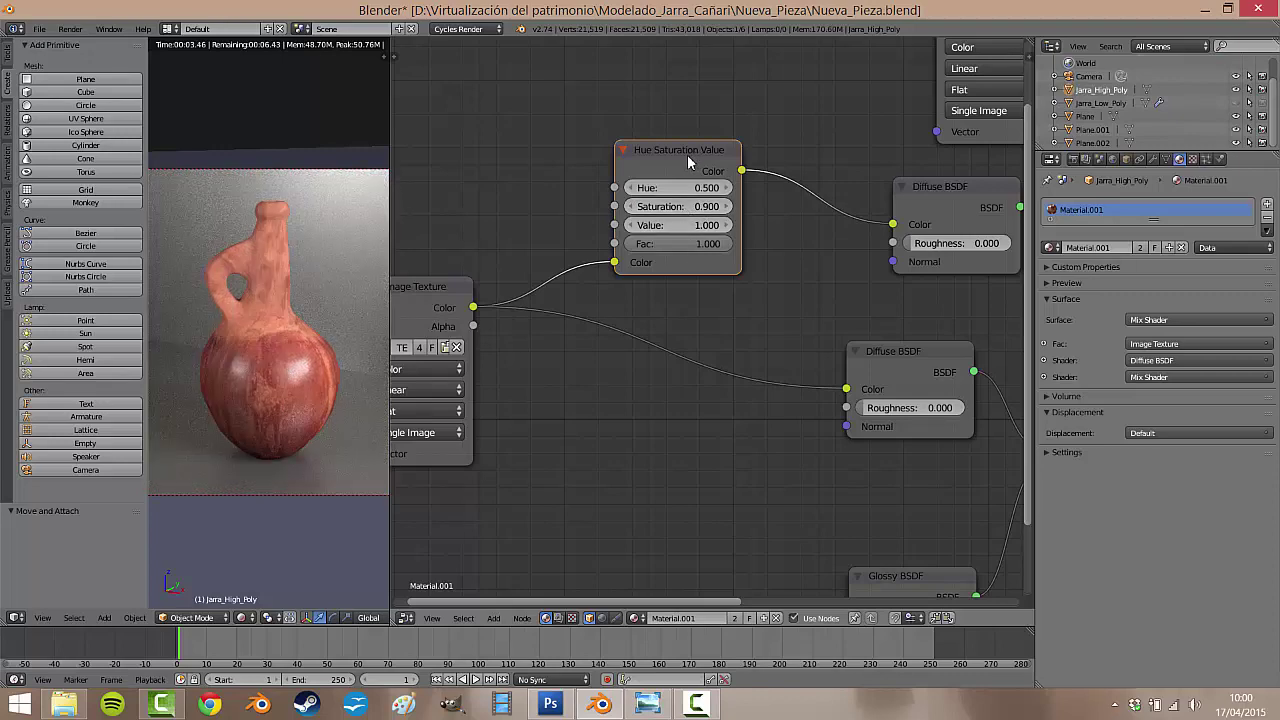
- Drop a copy of the Hue Saturation Value node before the lower Diffuse BSDF and tidy the layout
key(shift+d)
click(689, 318)
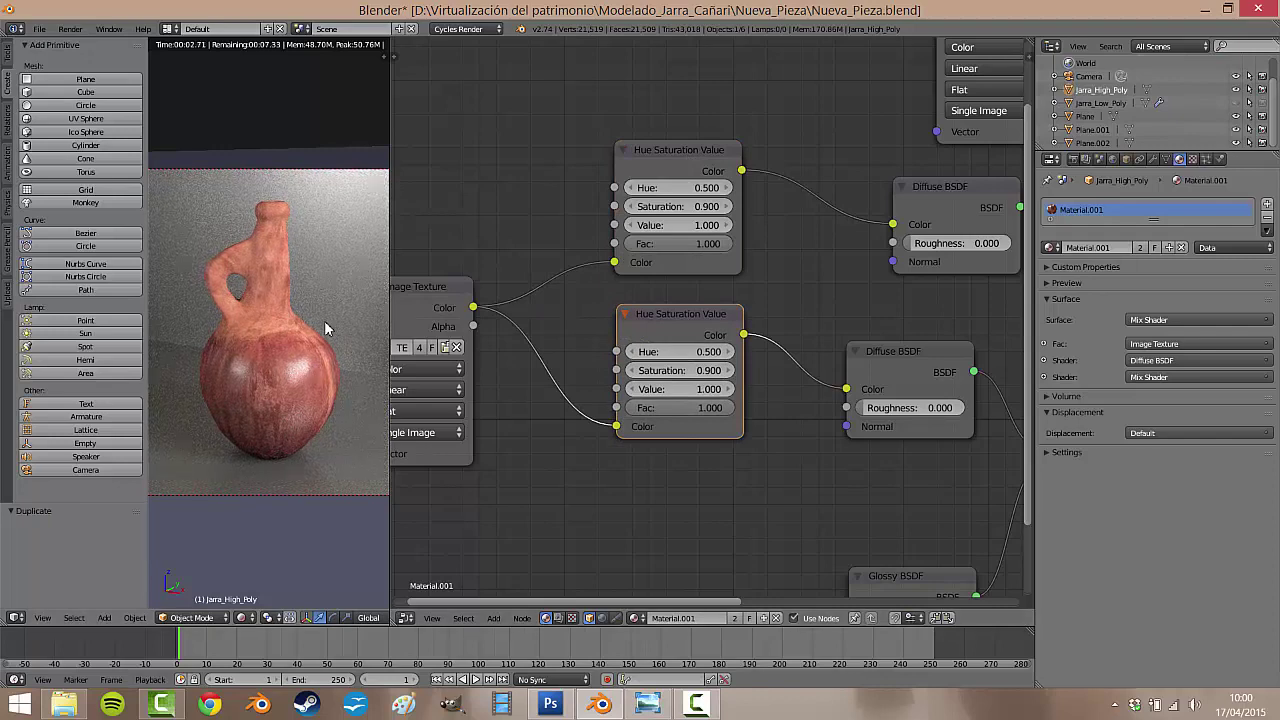
key(Home)
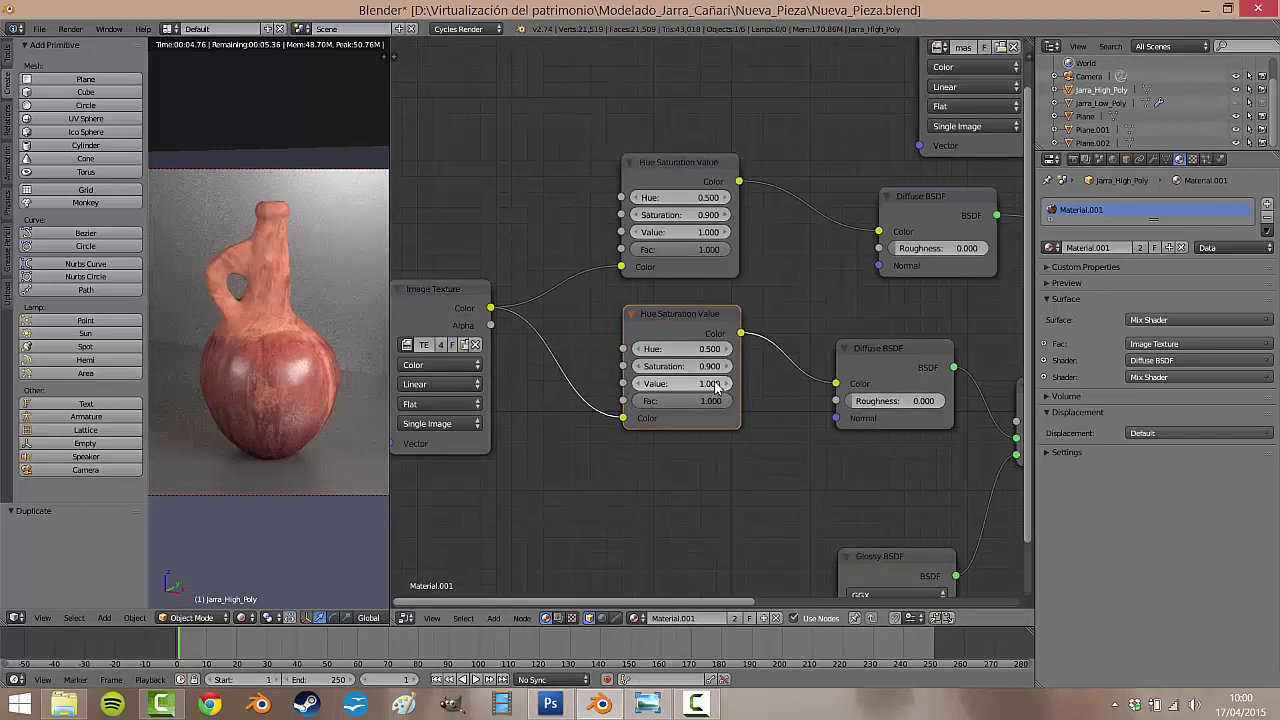
middle_drag(749, 433, 560, 403)
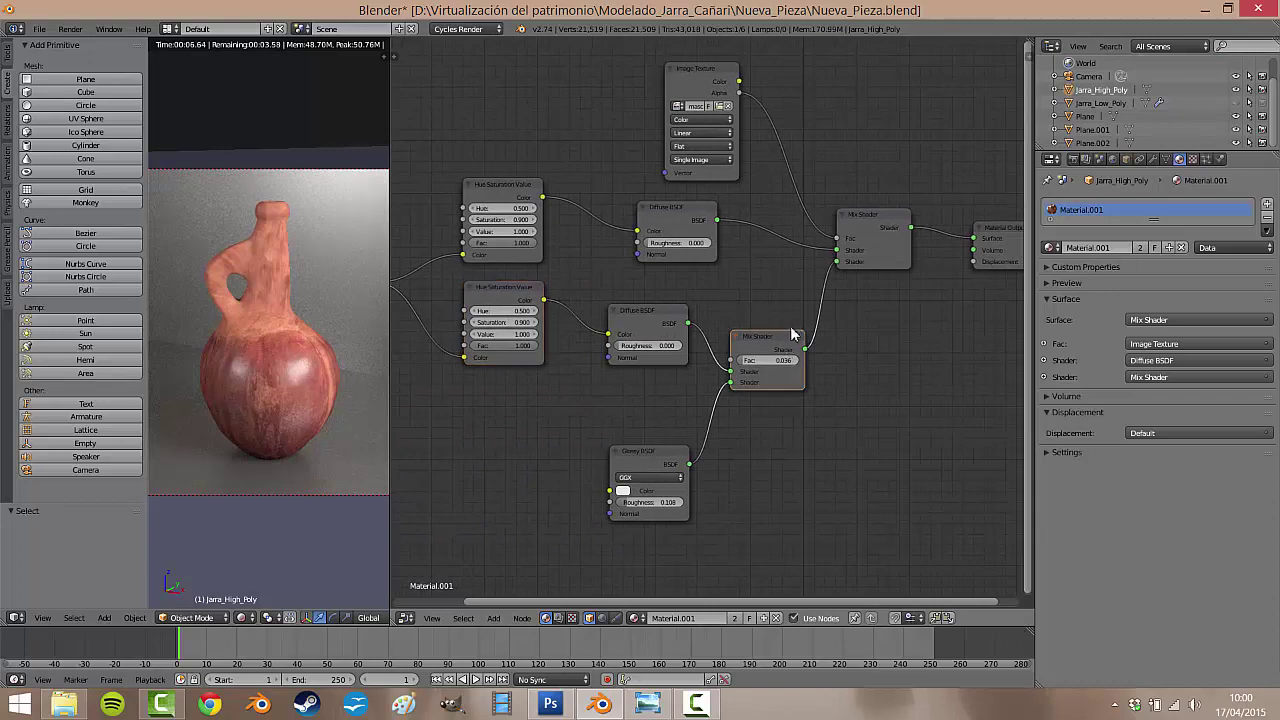
drag(794, 336, 810, 322)
drag(686, 457, 676, 430)
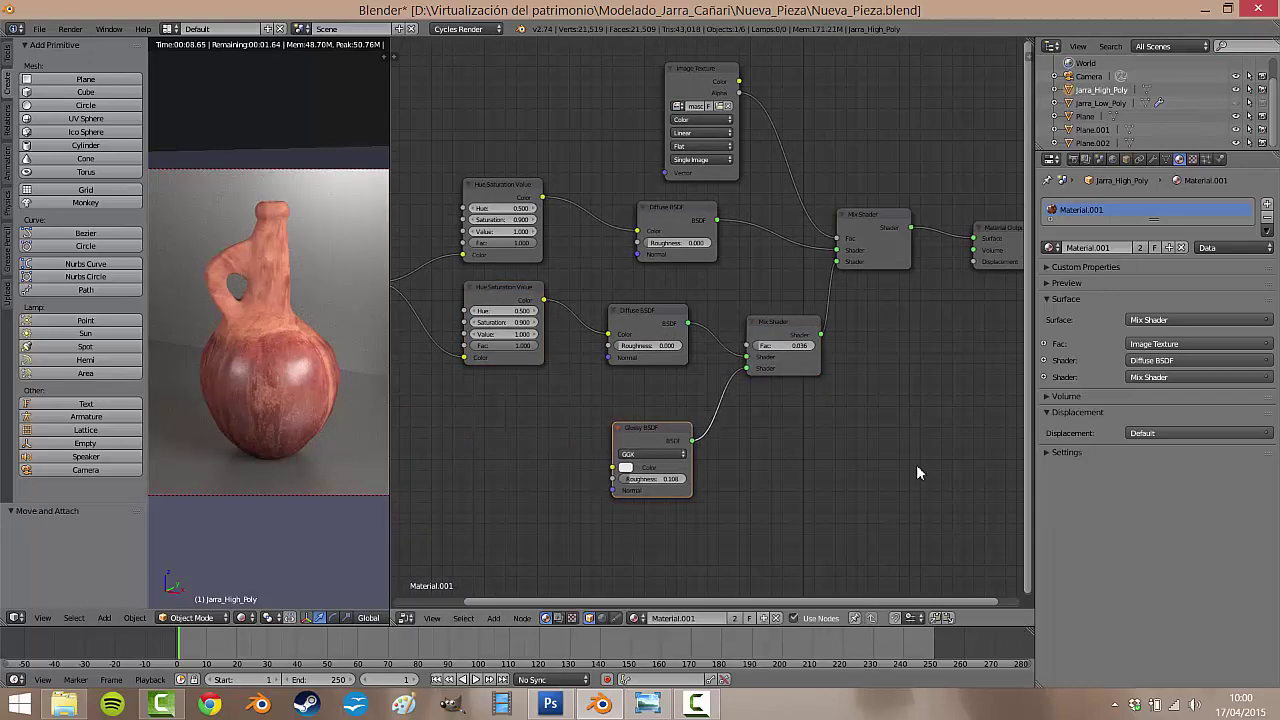
middle_drag(916, 464, 654, 475)
drag(739, 249, 818, 301)
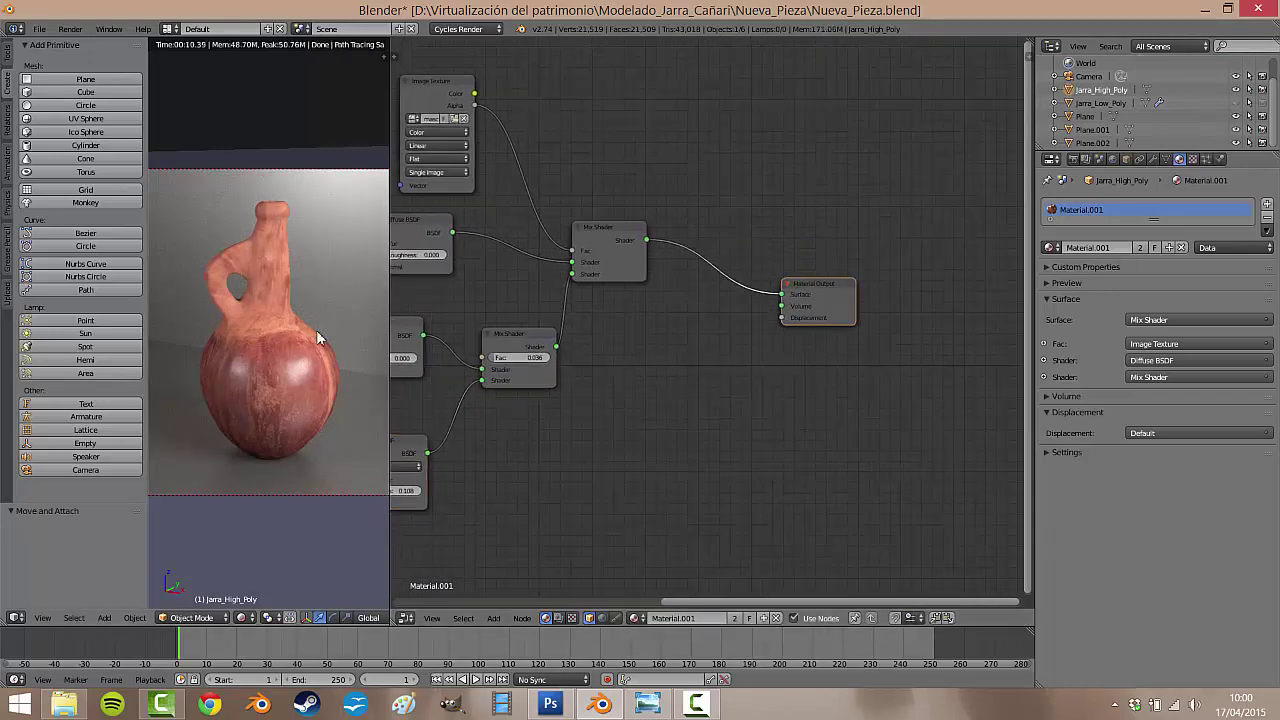
- Add a Math node via search and link its Value output to Material Output Displacement
scroll(295, 335, up, 2)
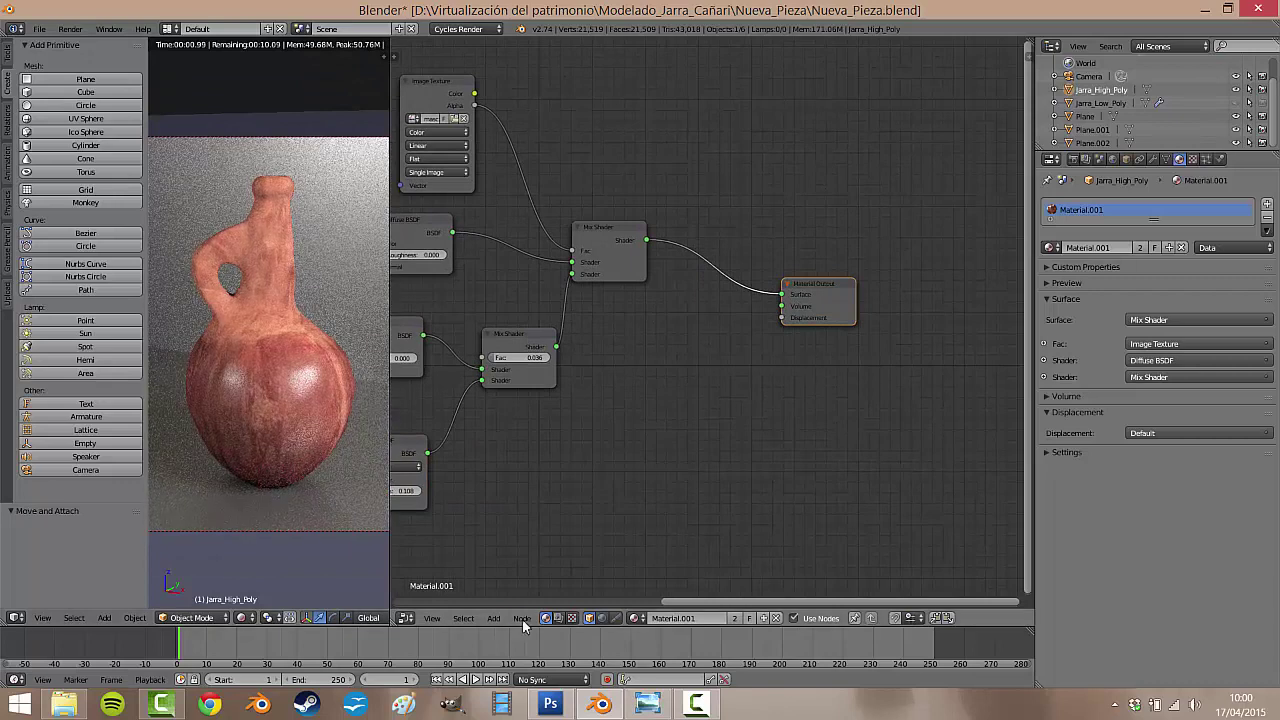
click(486, 619)
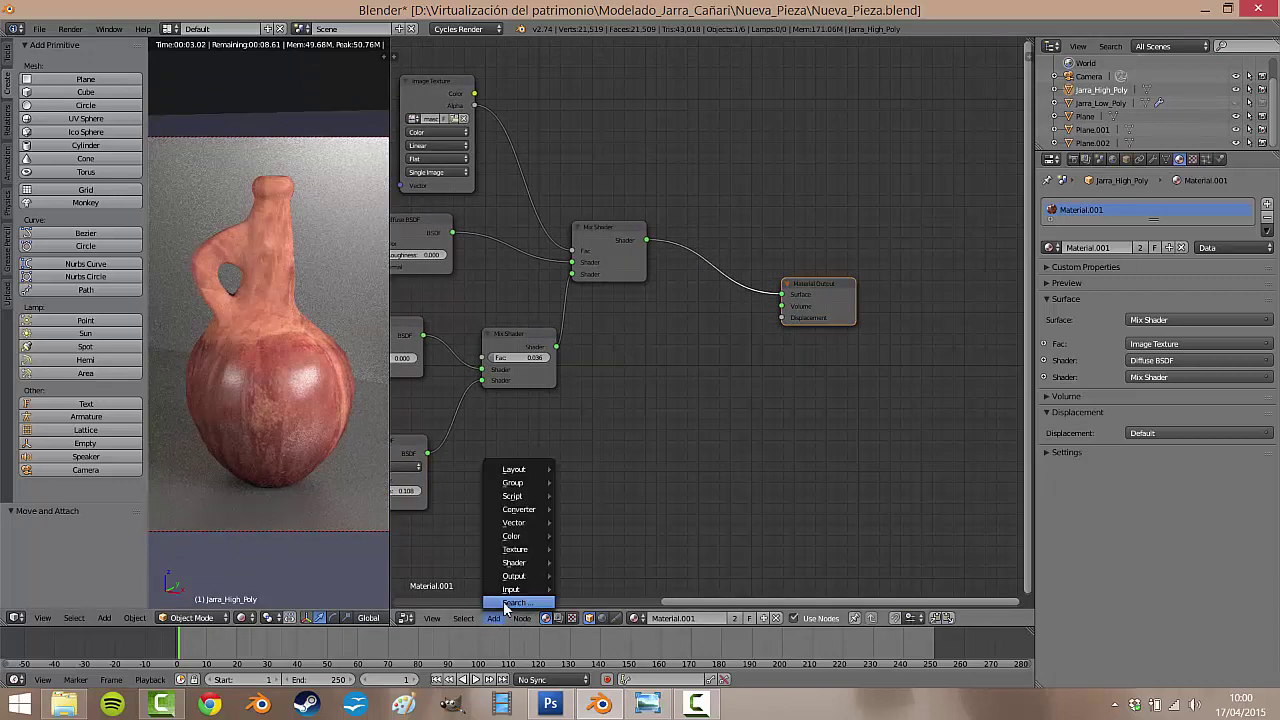
click(506, 603)
text(math)
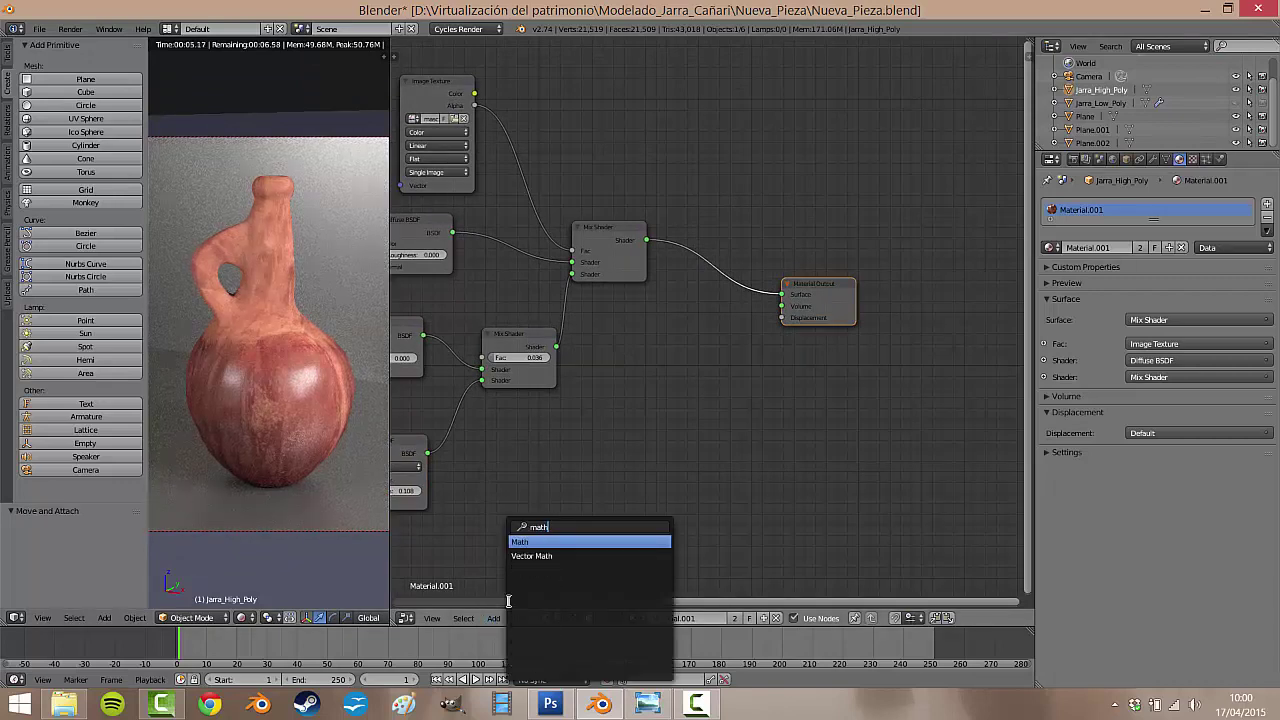
click(583, 542)
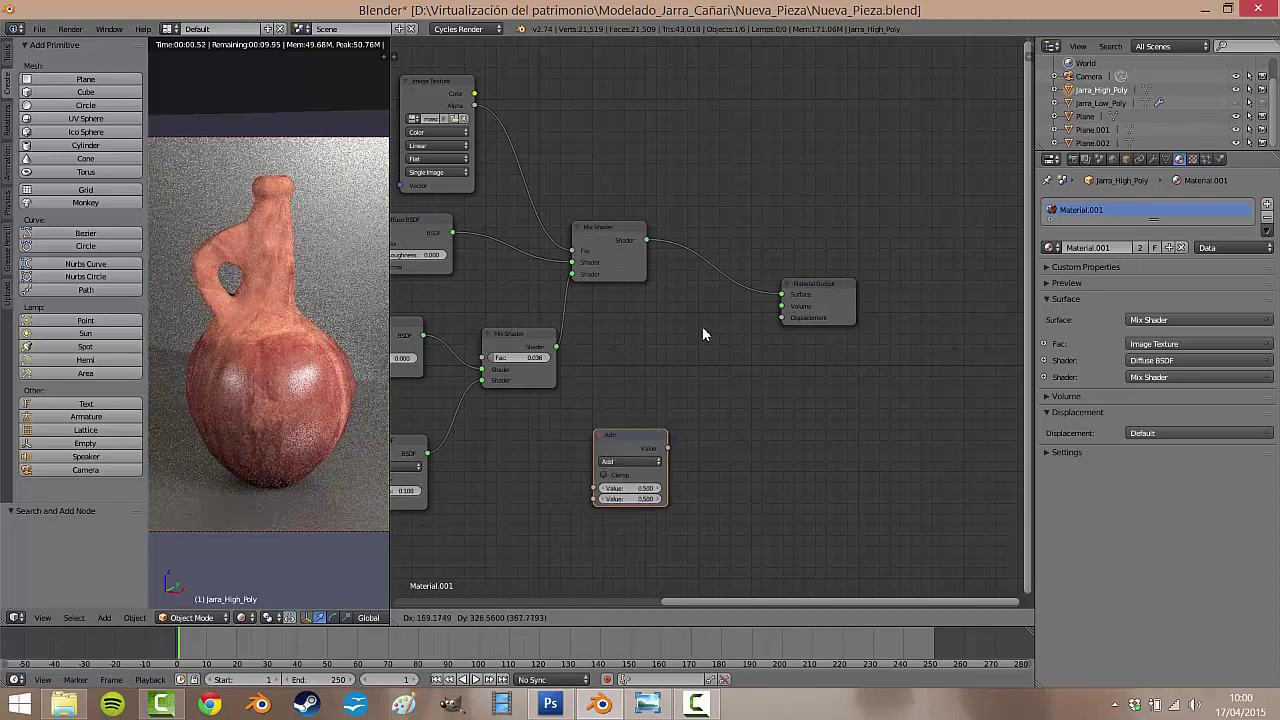
click(752, 302)
scroll(716, 417, up, 1)
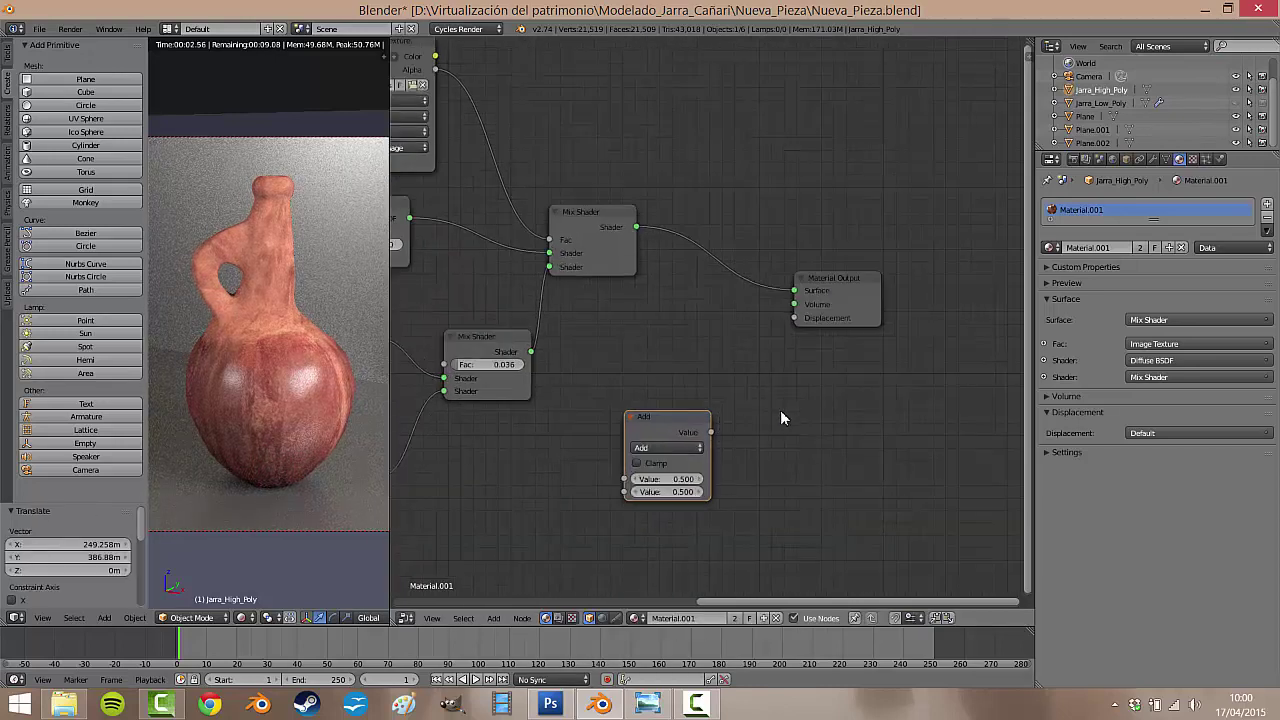
scroll(780, 420, up, 1)
mouse_move(712, 451)
mouse_down()
mouse_move(820, 318)
mouse_move(845, 339)
mouse_up()
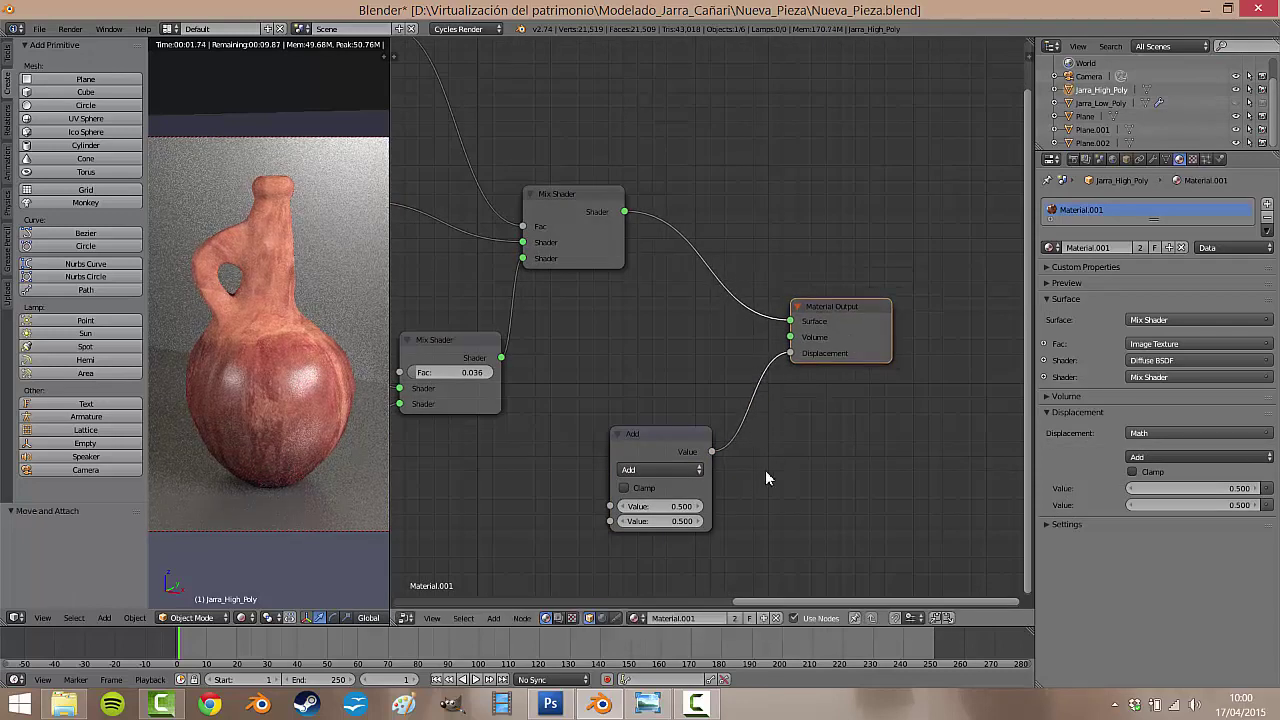
drag(682, 451, 668, 451)
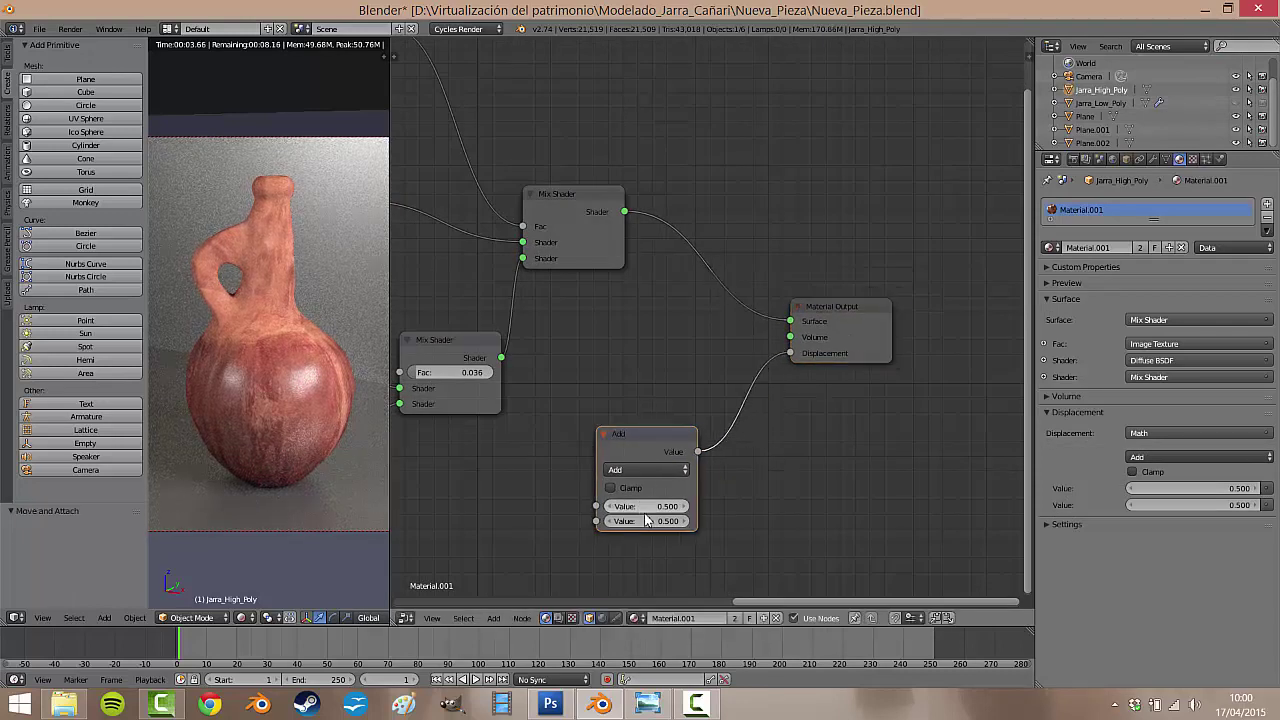
- Rearrange the Glossy, lower Diffuse and both Mix Shader nodes into a tidier layout
scroll(528, 492, down, 2)
middle_drag(528, 492, 782, 427)
drag(618, 388, 620, 342)
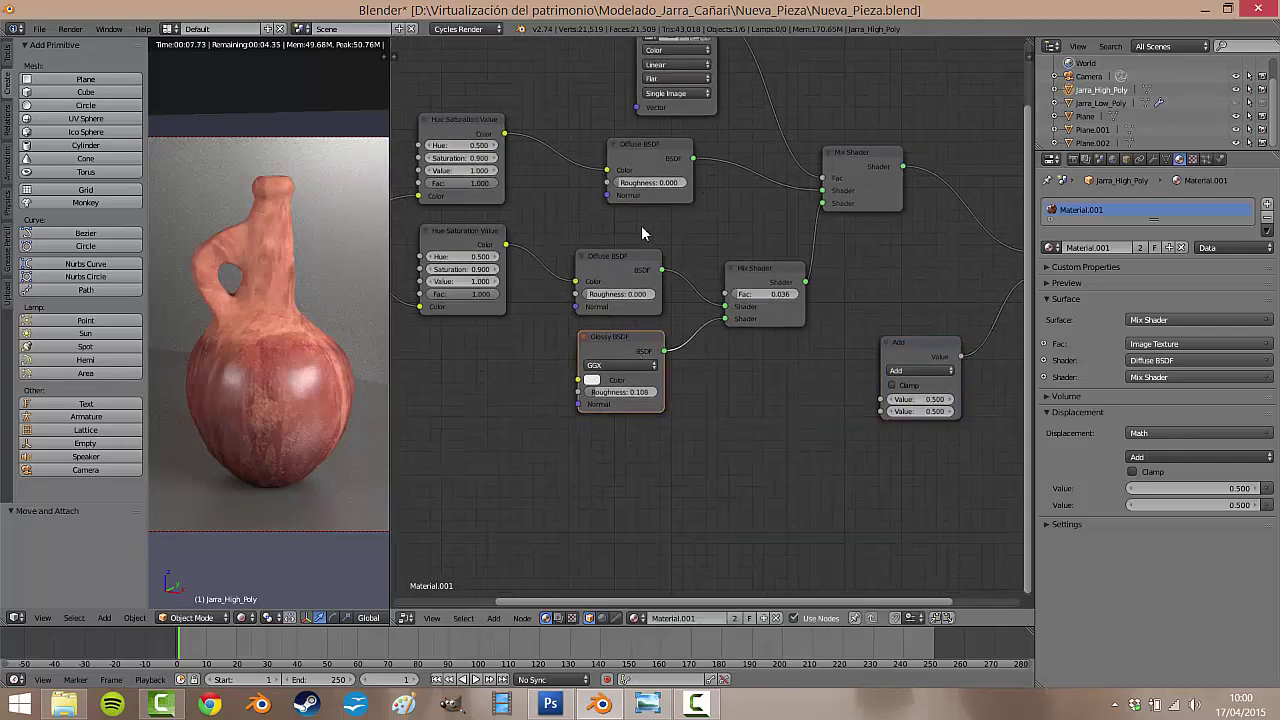
click(640, 262)
drag(640, 262, 663, 237)
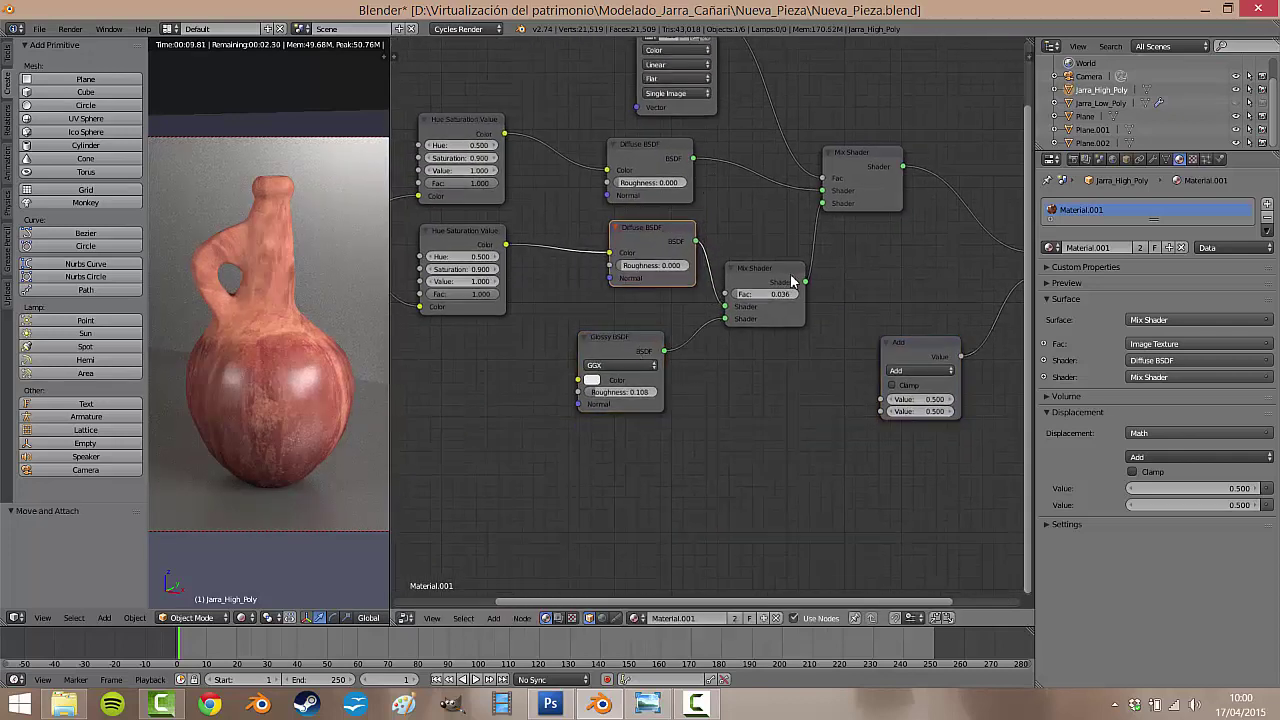
drag(791, 282, 796, 237)
drag(860, 155, 895, 121)
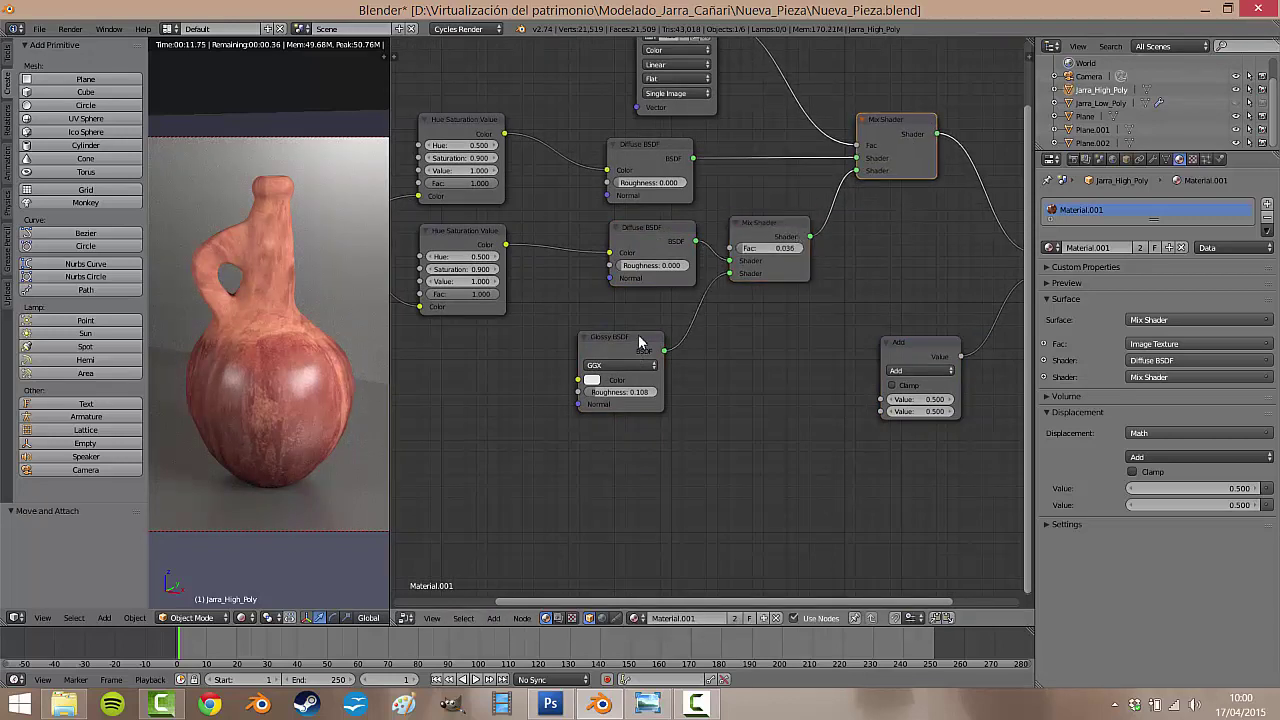
drag(640, 342, 672, 306)
- Reposition the Image Texture node slightly left and move the Math node lower
middle_drag(594, 391, 700, 371)
drag(415, 210, 425, 350)
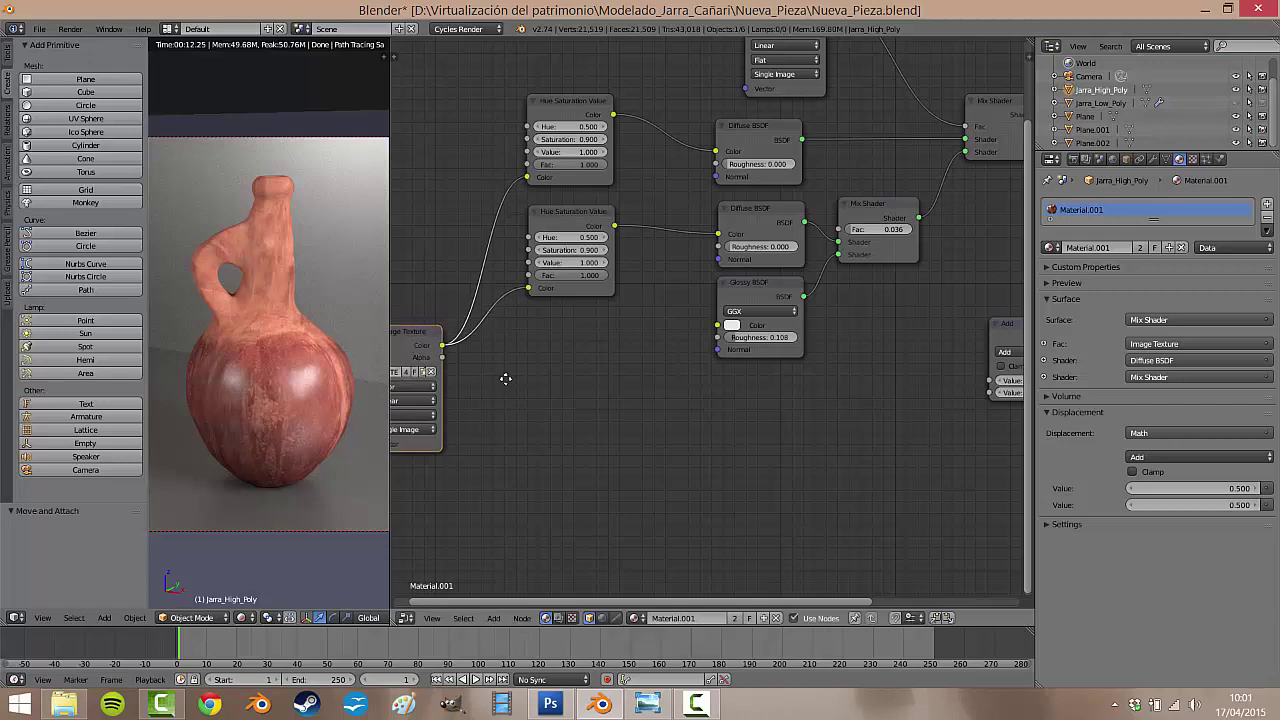
scroll(506, 378, down, 1)
scroll(480, 337, down, 2)
drag(476, 328, 454, 333)
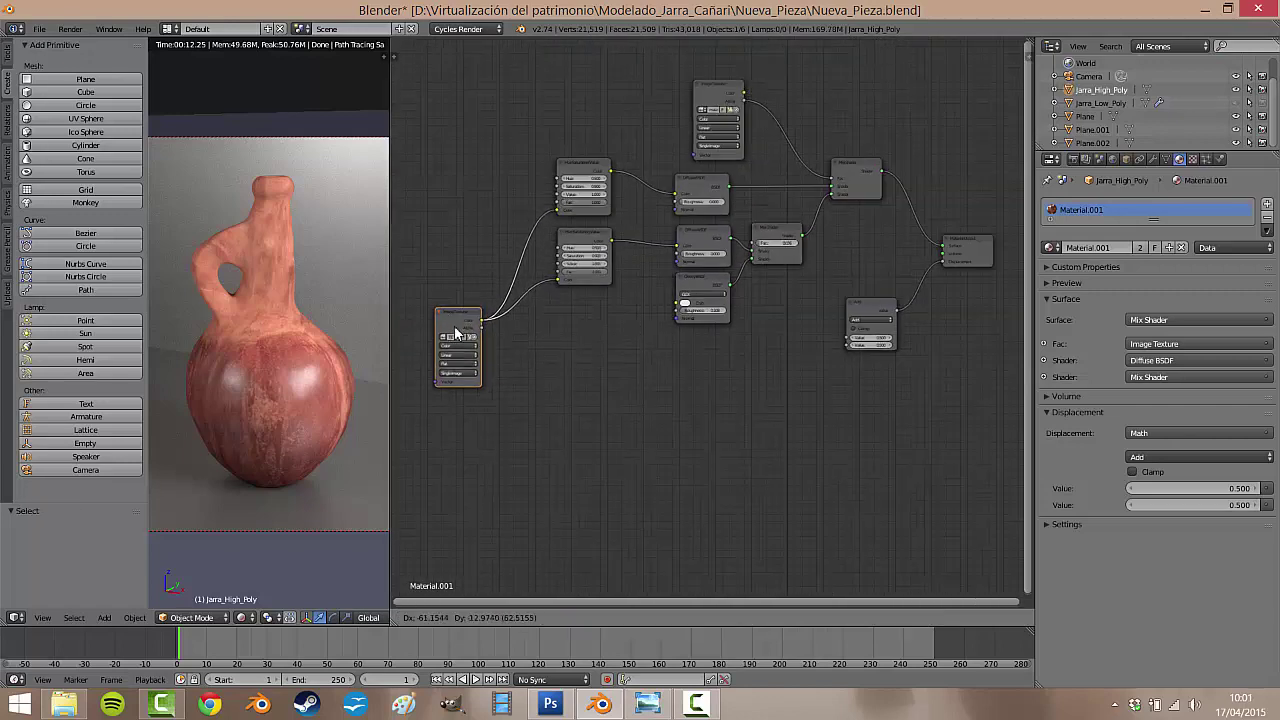
drag(865, 302, 869, 354)
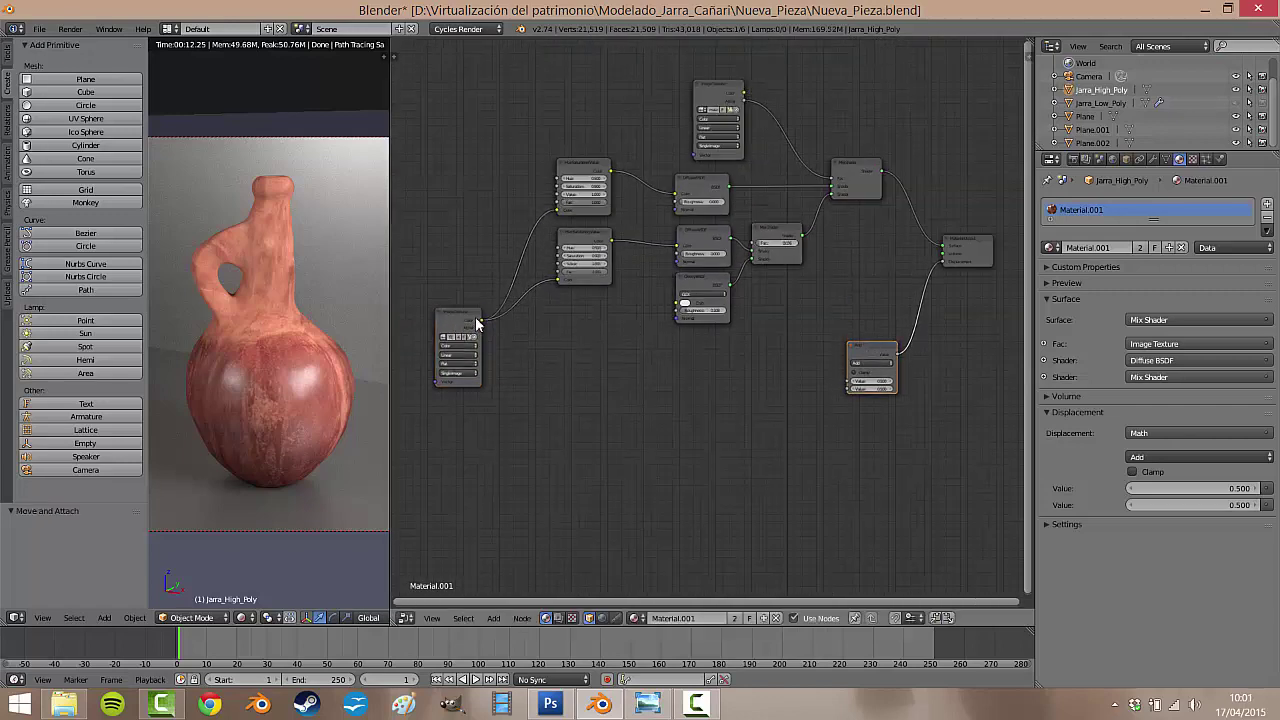
- Connect the Image Texture Color to the Math node's first Value, keeping Add with 0.500
drag(482, 324, 727, 378)
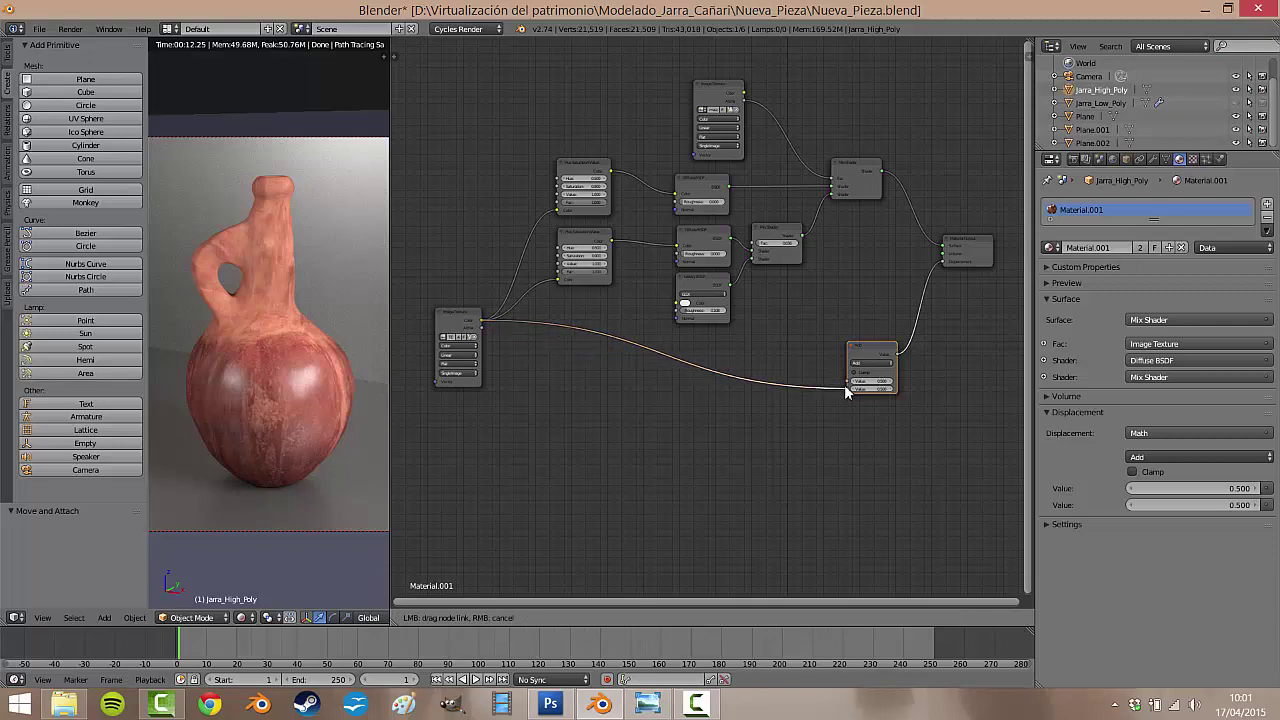
drag(844, 384, 846, 381)
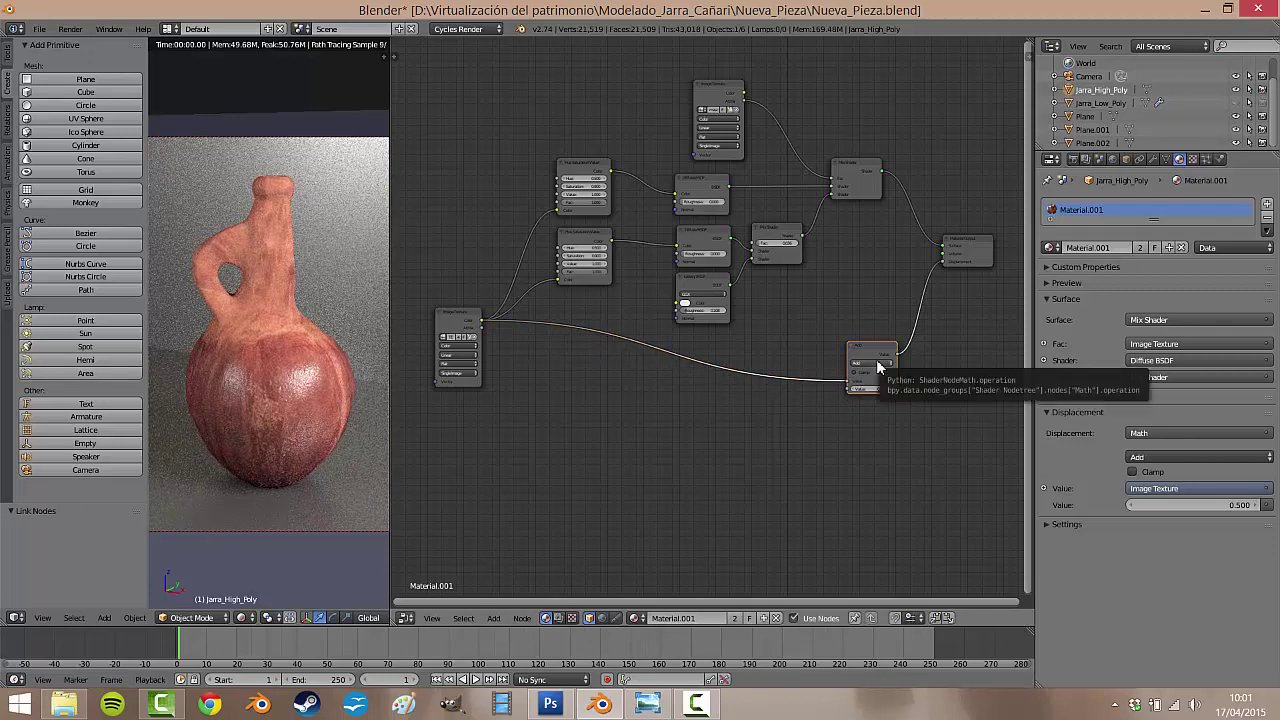
click(876, 359)
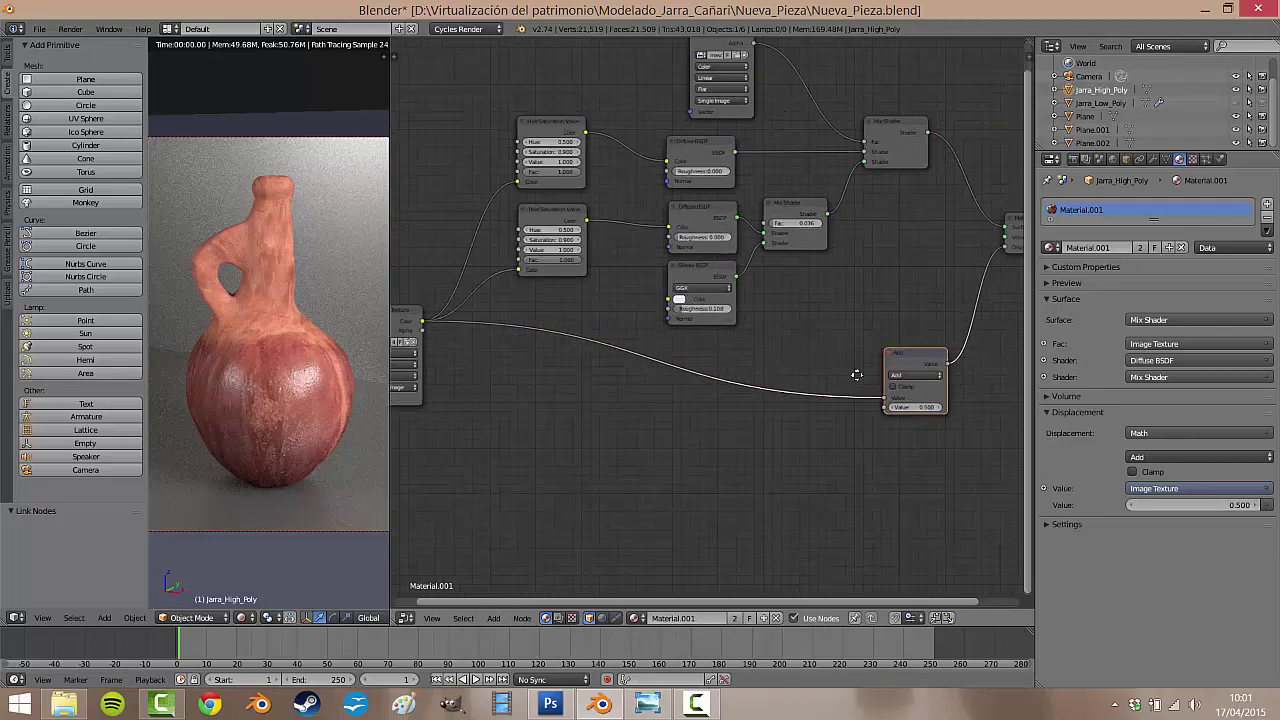
scroll(857, 371, up, 1)
- Switch the displacement Math node's operation from Add to Multiply
scroll(700, 370, up, 2)
scroll(671, 373, up, 1)
click(671, 373)
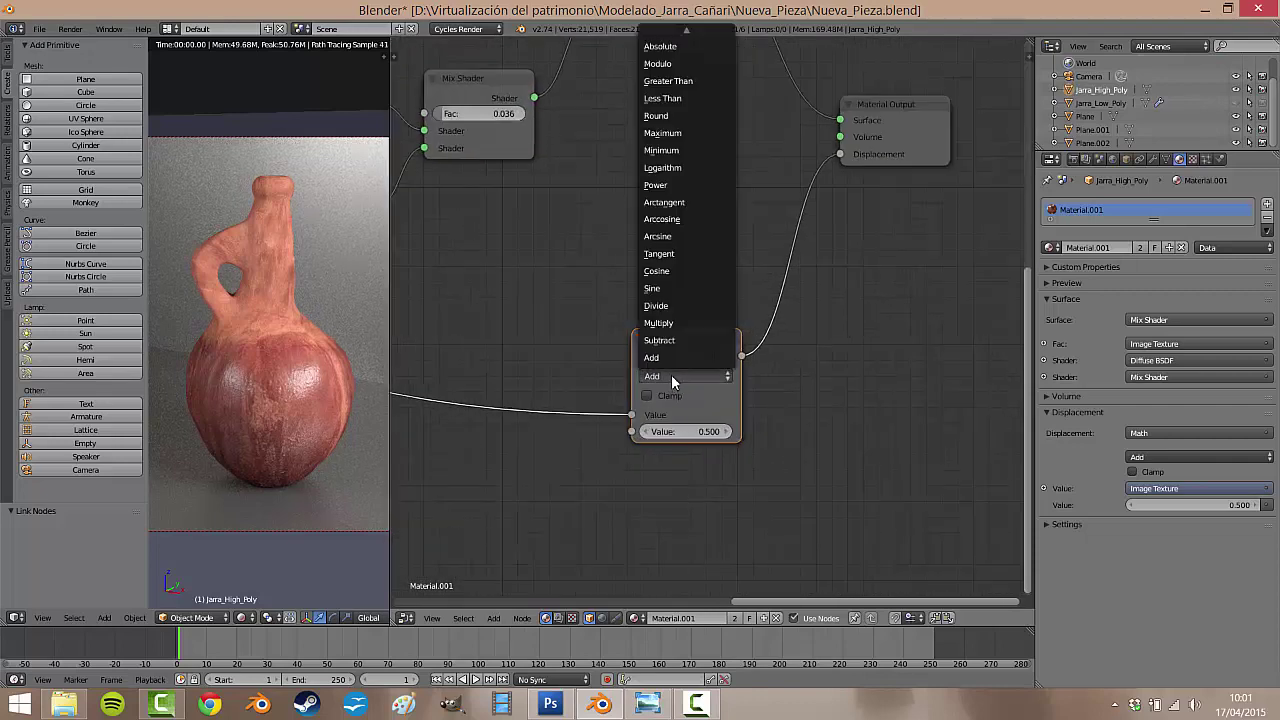
click(680, 321)
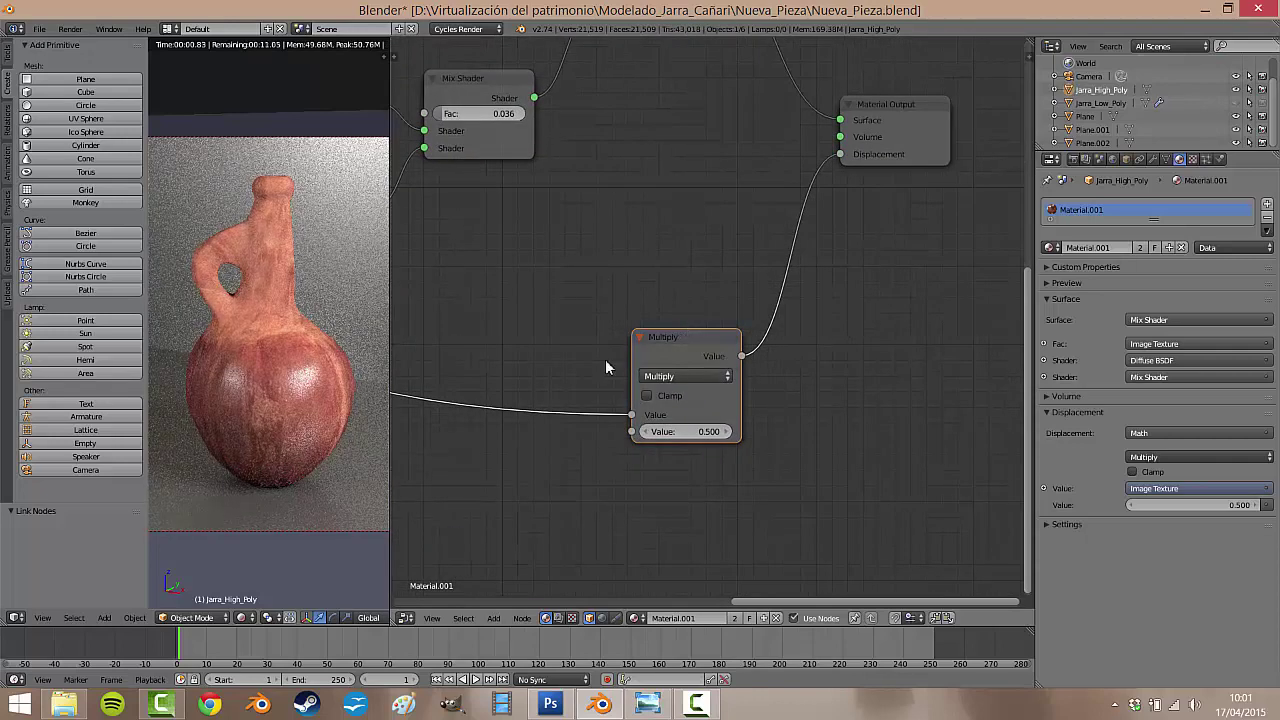
- Zoom into the node editor and drag the Multiply value up to 18.600
scroll(608, 366, up, 1)
scroll(577, 371, up, 1)
scroll(400, 395, up, 2)
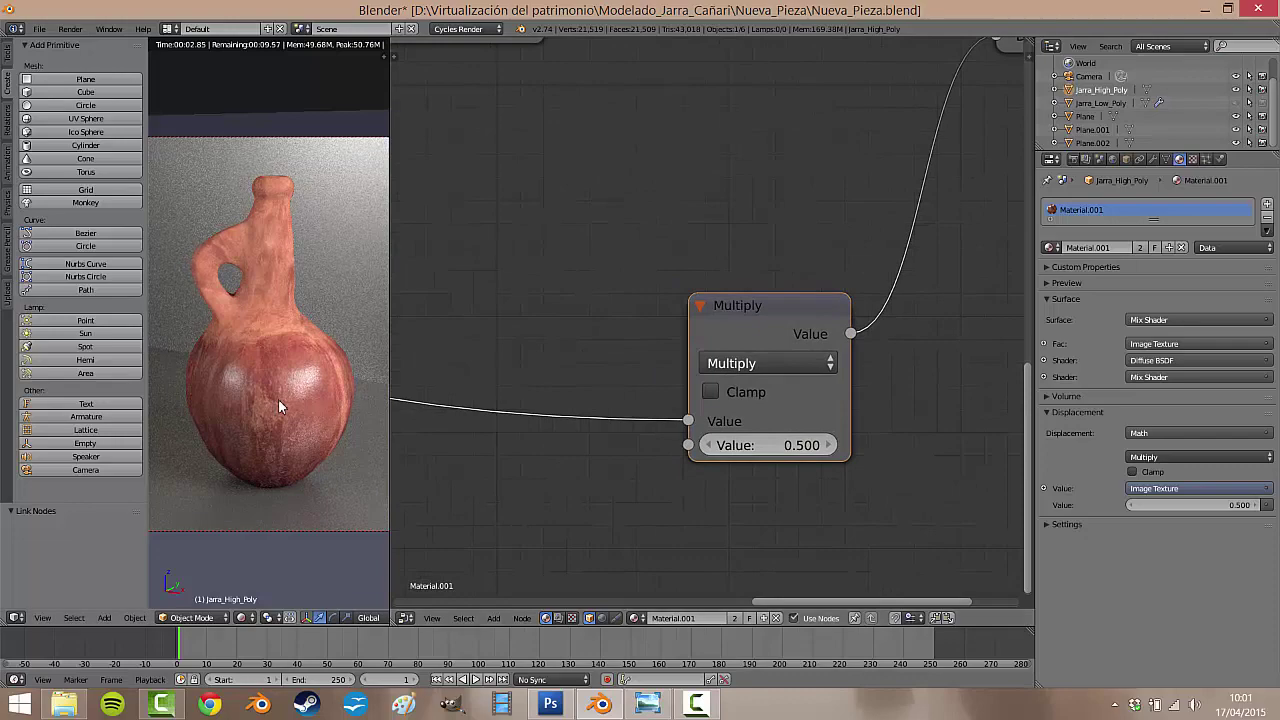
scroll(280, 368, up, 1)
scroll(298, 410, up, 2)
scroll(298, 380, up, 1)
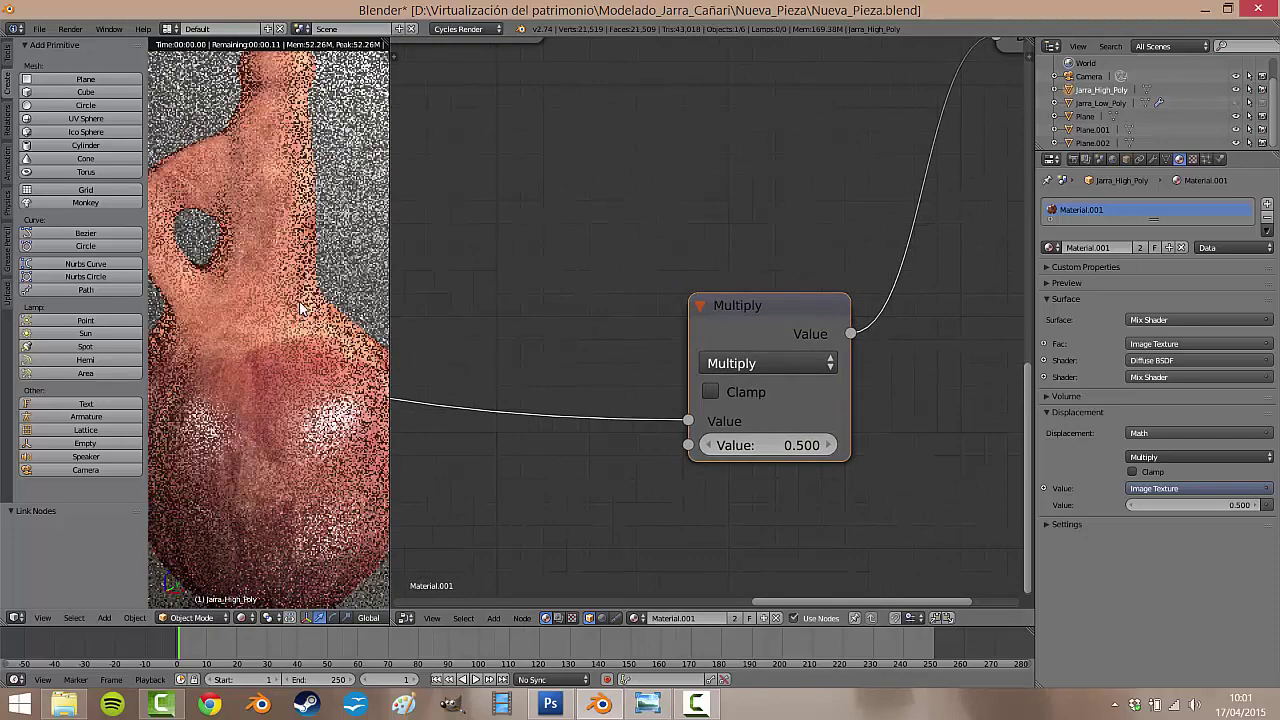
scroll(300, 269, up, 1)
scroll(288, 340, up, 1)
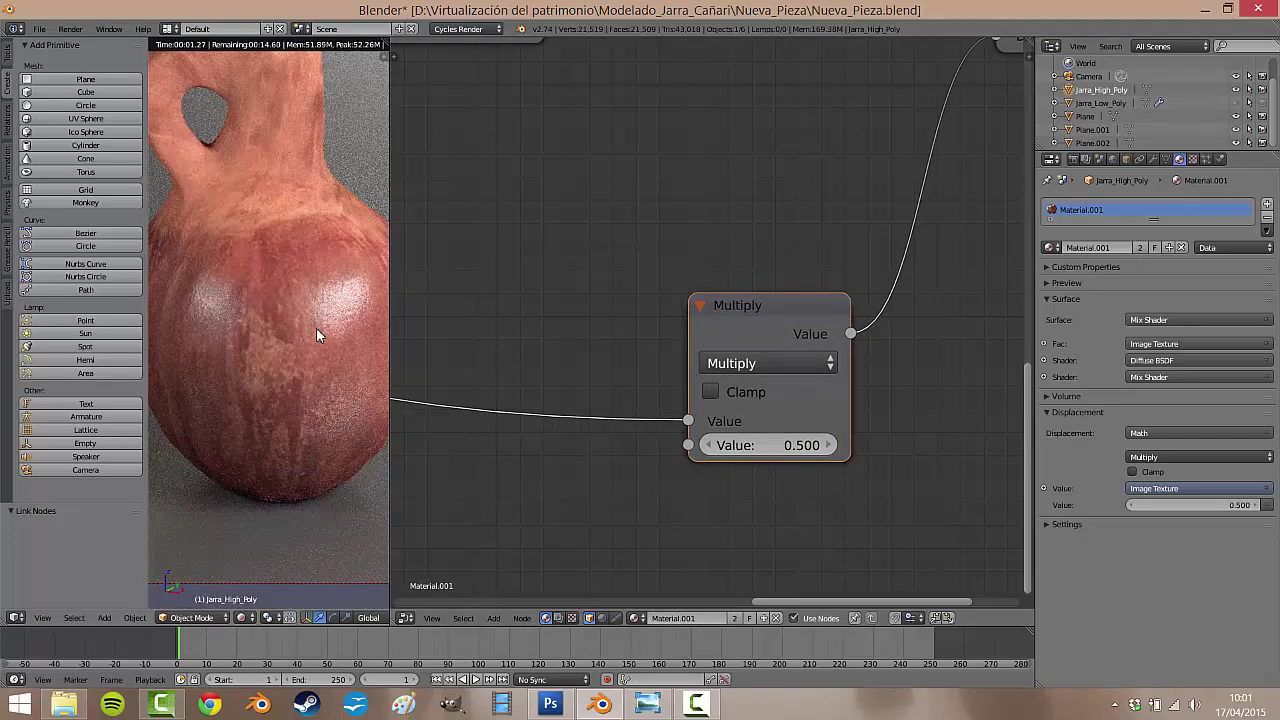
drag(773, 446, 938, 449)
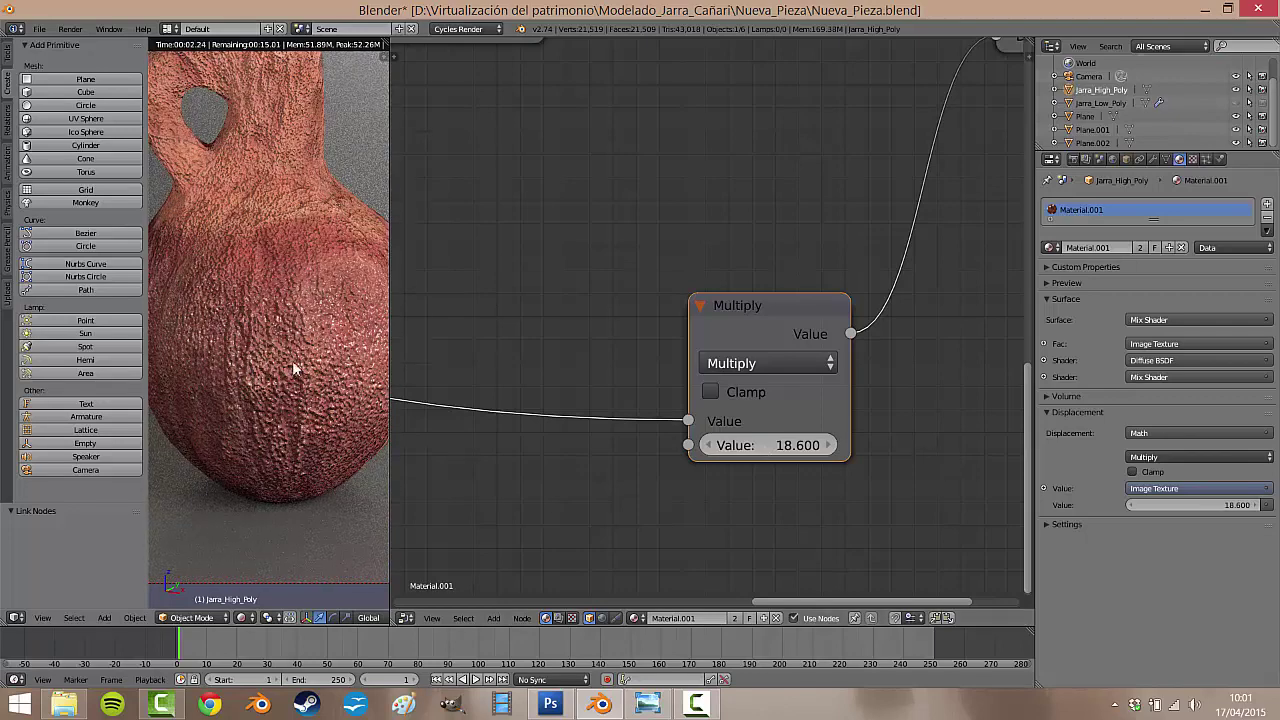
- Set the Multiply factor to 0.4, then 0.5, and finally 0.600
click(765, 443)
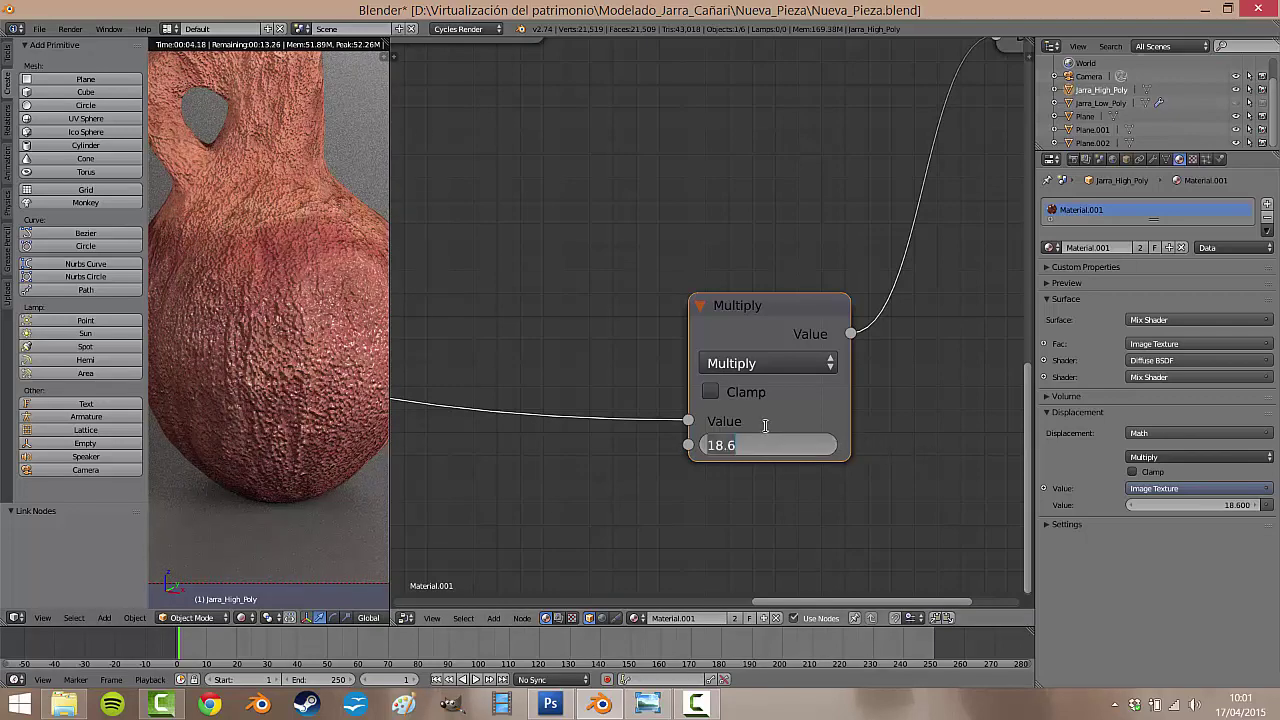
text(Value: 0.4)
key(Return)
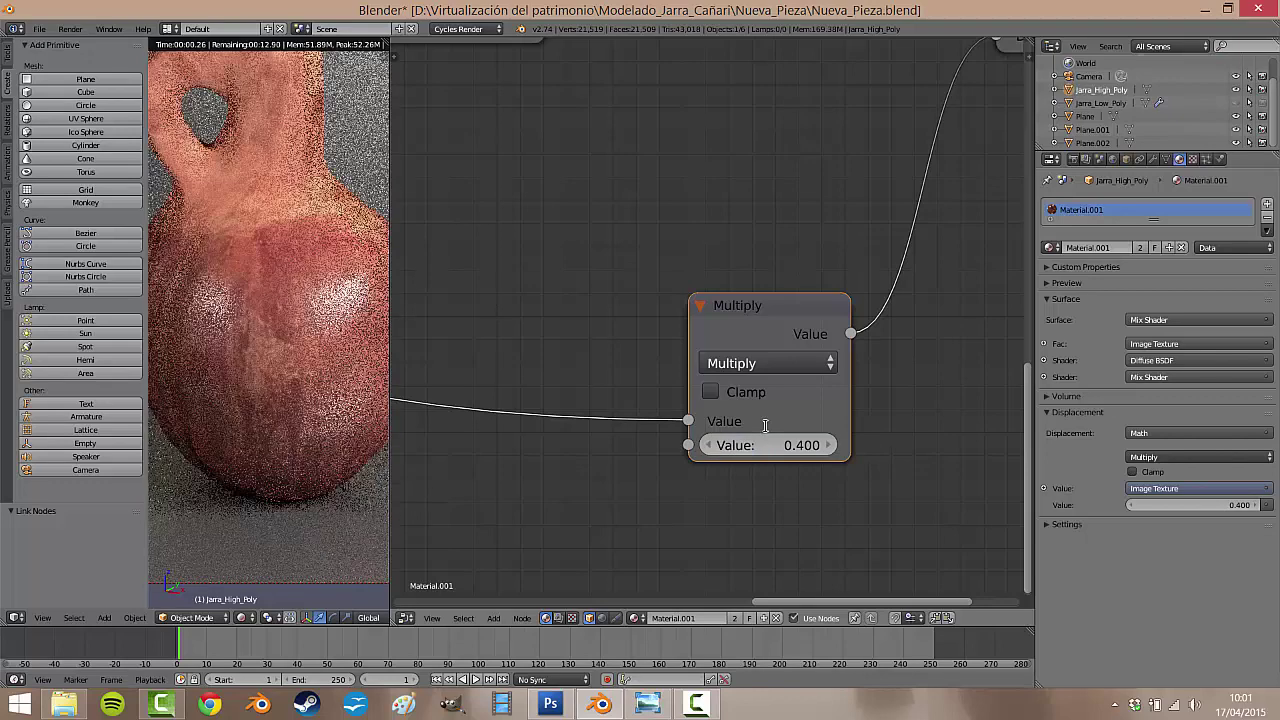
click(759, 448)
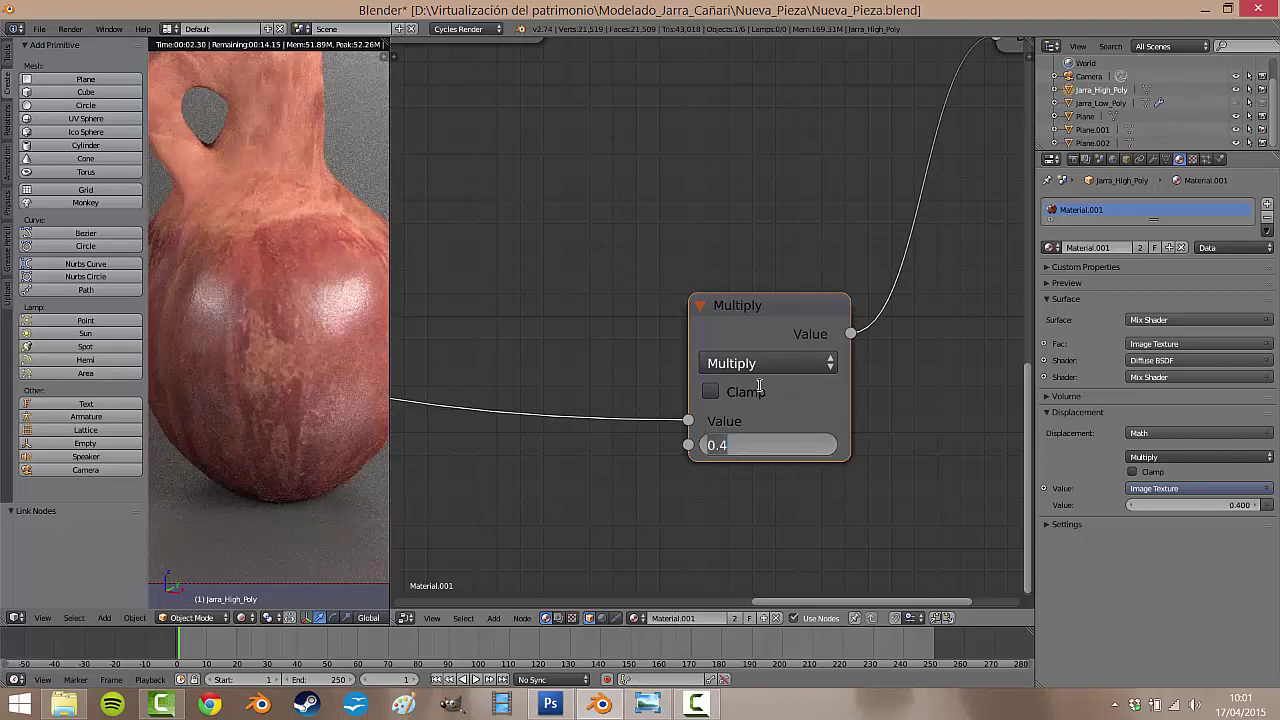
text(5)
key(Return)
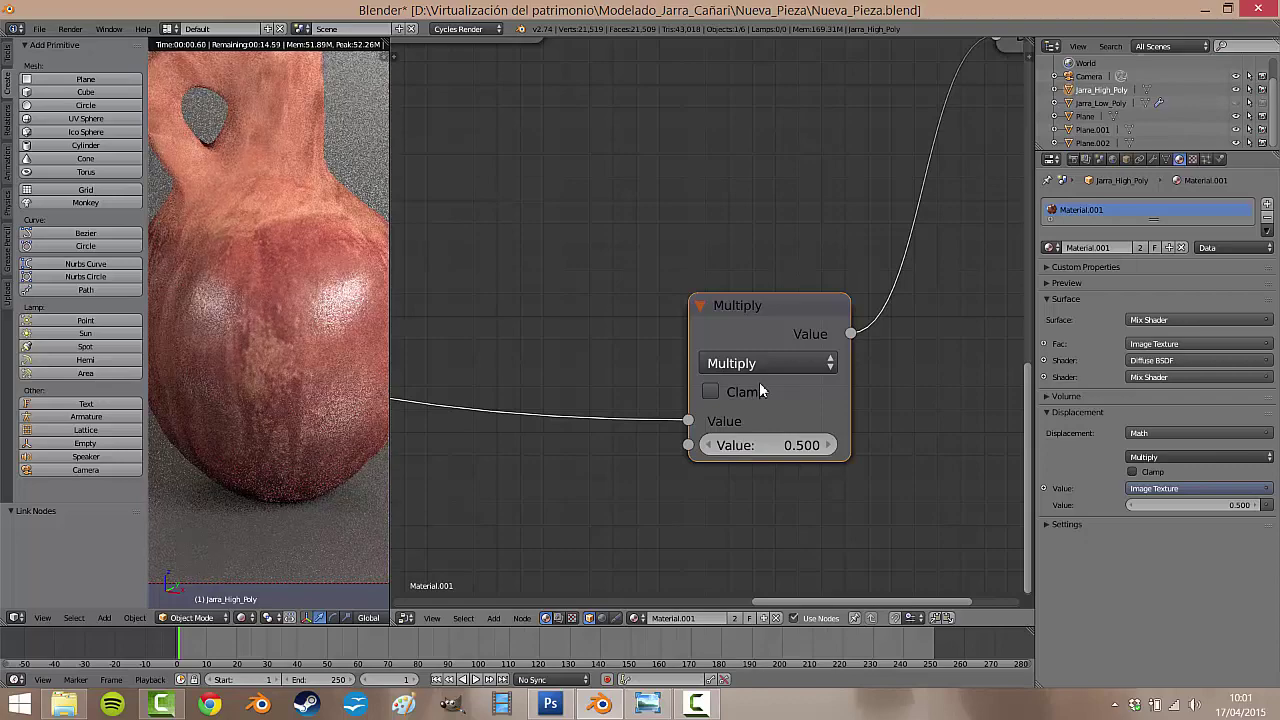
click(831, 446)
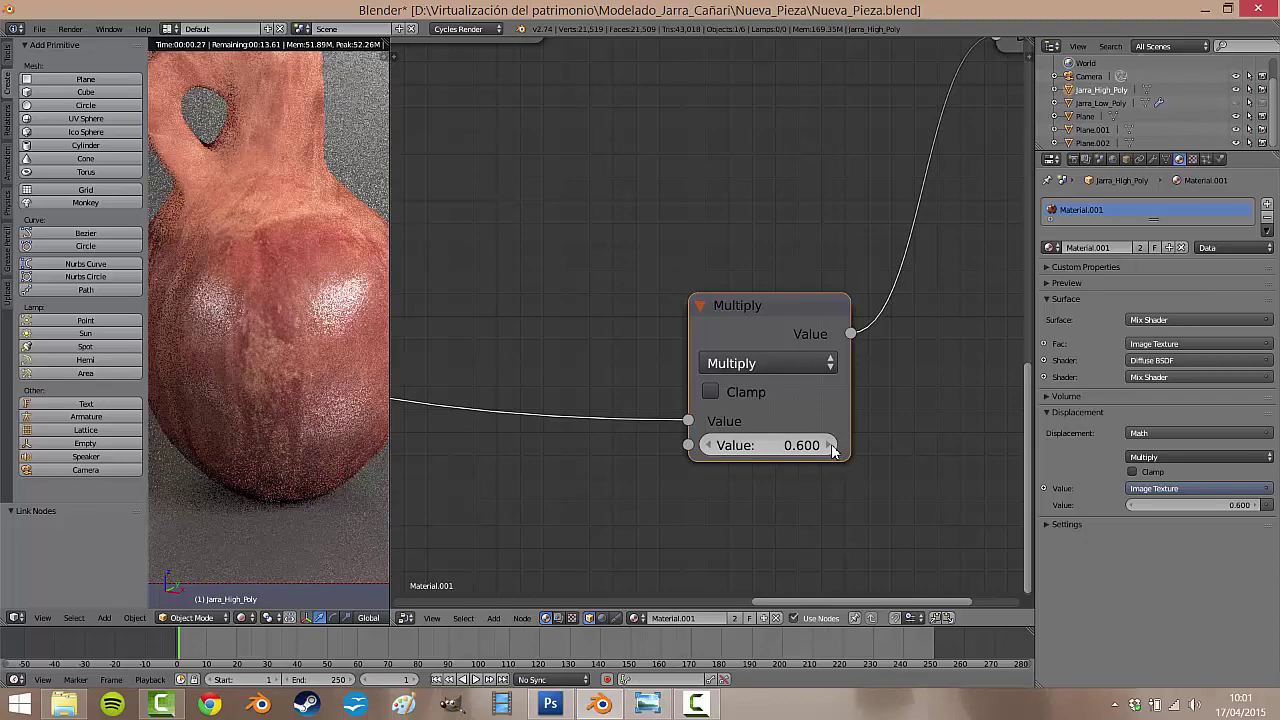
- Enlarge the rendered 3D view and recentre the camera frame within it
scroll(264, 200, down, 4)
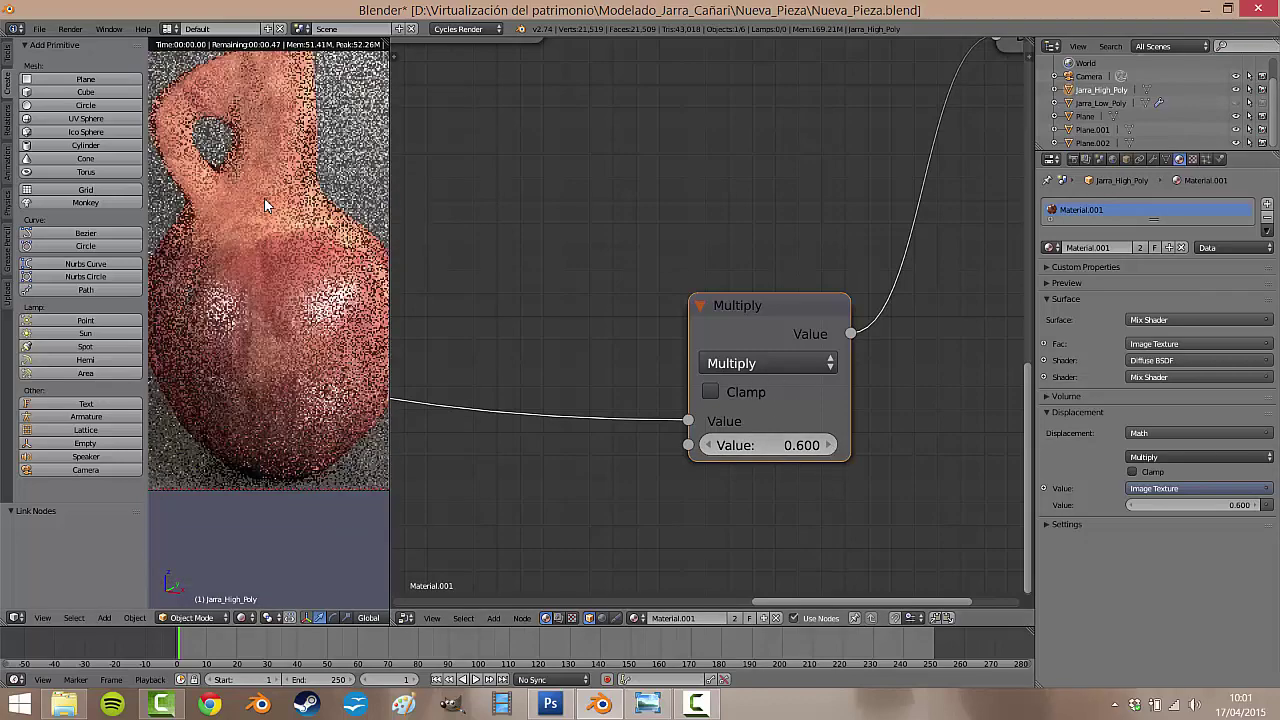
scroll(257, 206, down, 3)
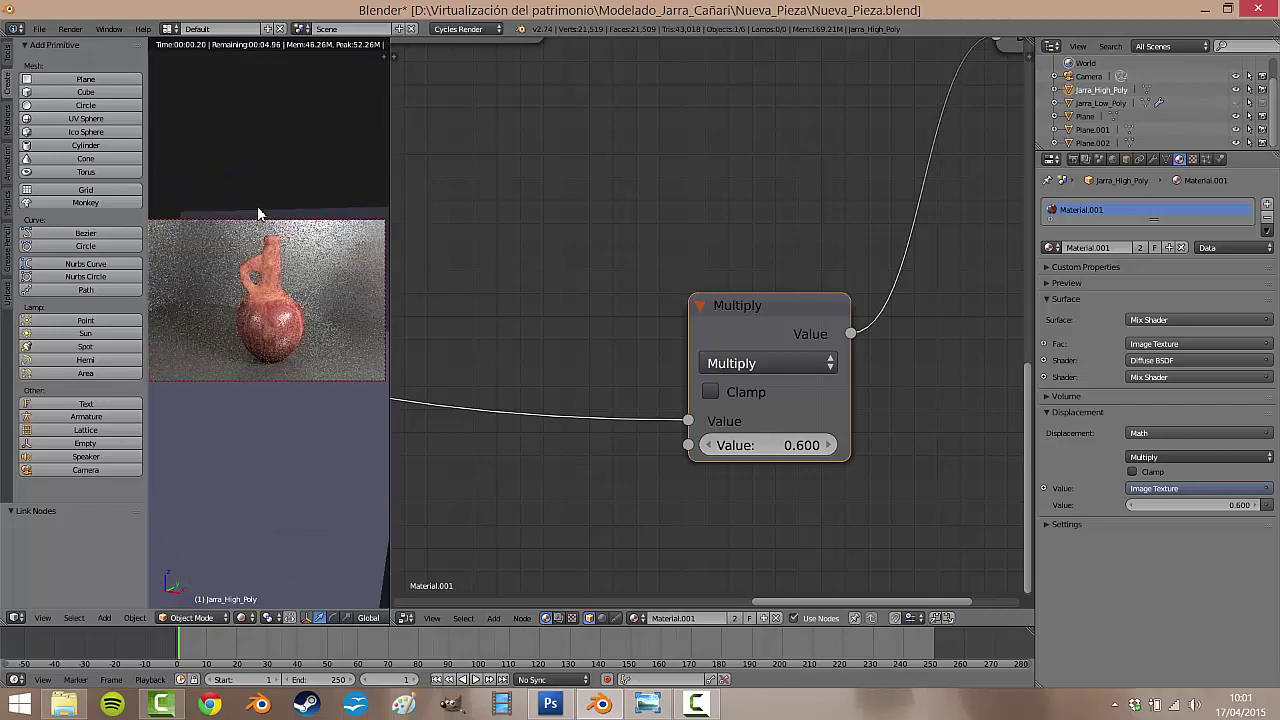
scroll(296, 250, up, 3)
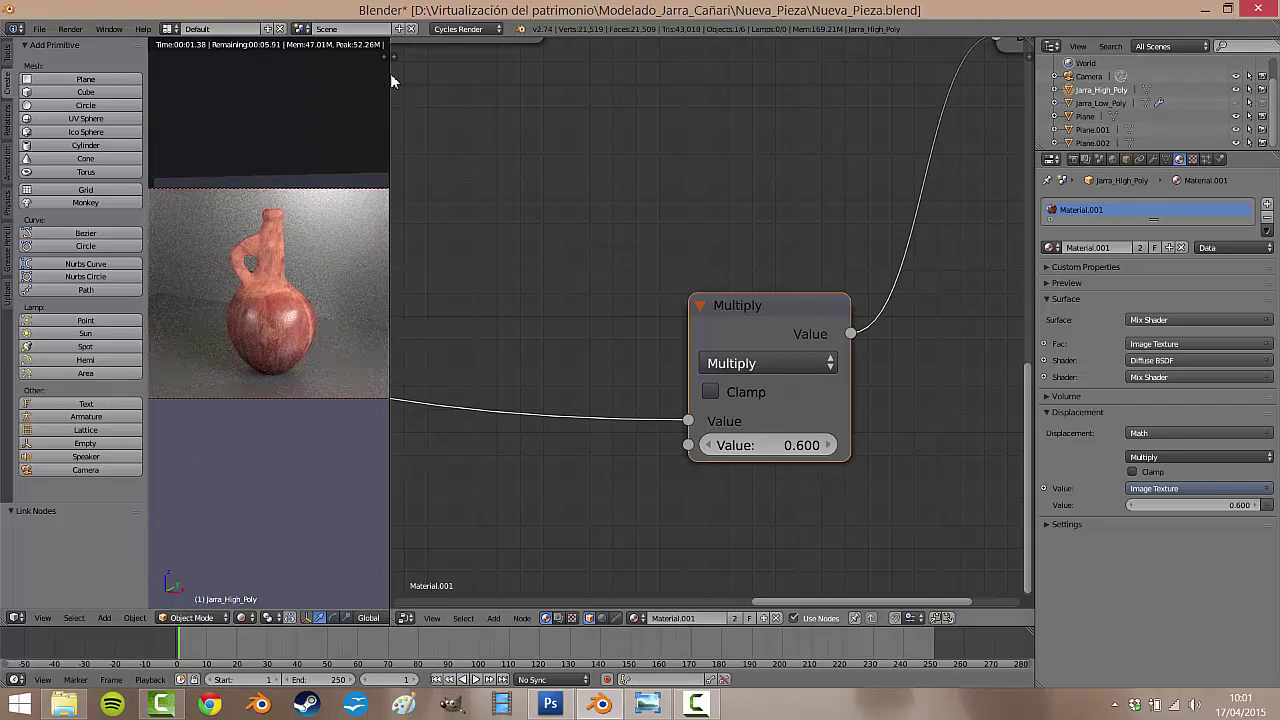
drag(390, 73, 850, 110)
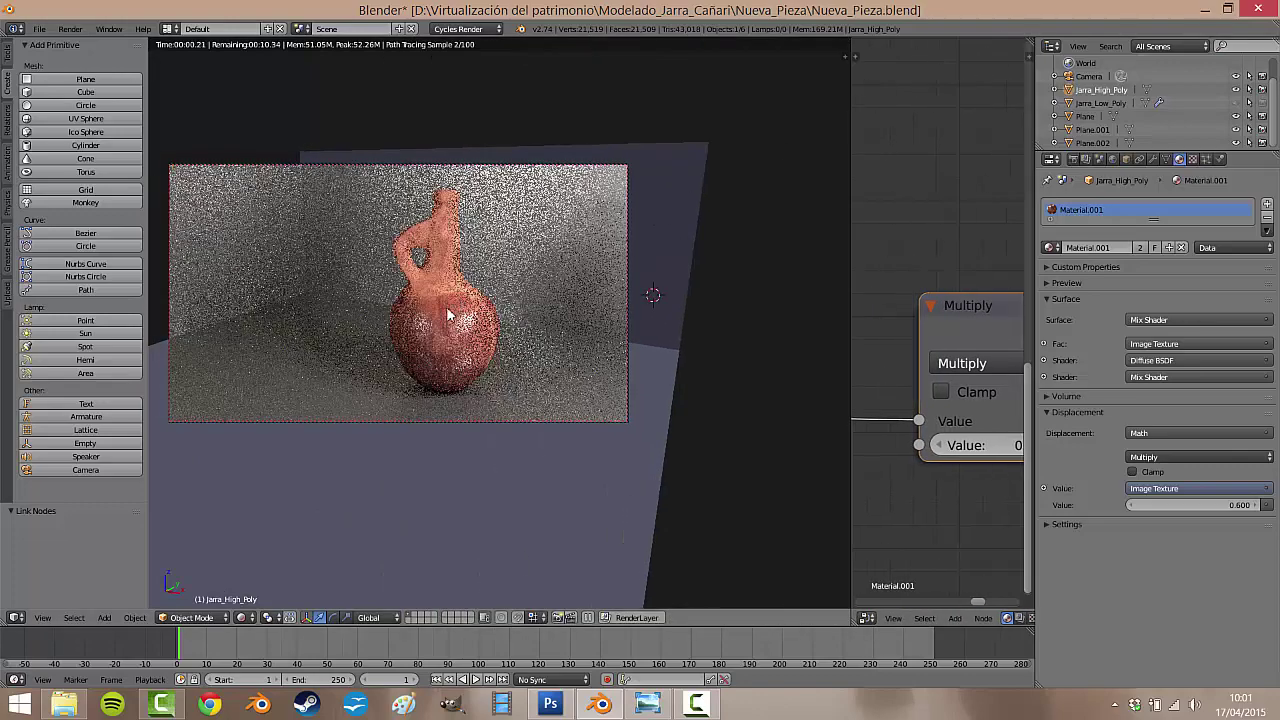
shift+middle_drag(447, 314, 537, 356)
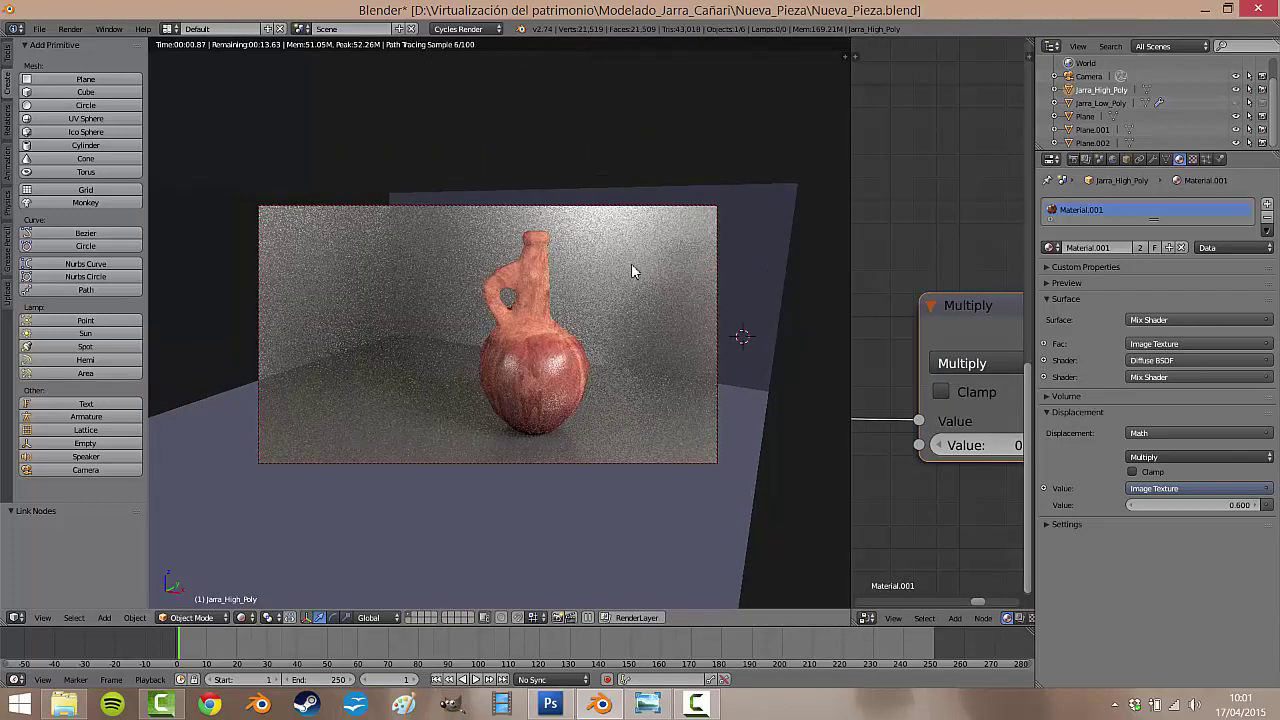
scroll(617, 348, up, 2)
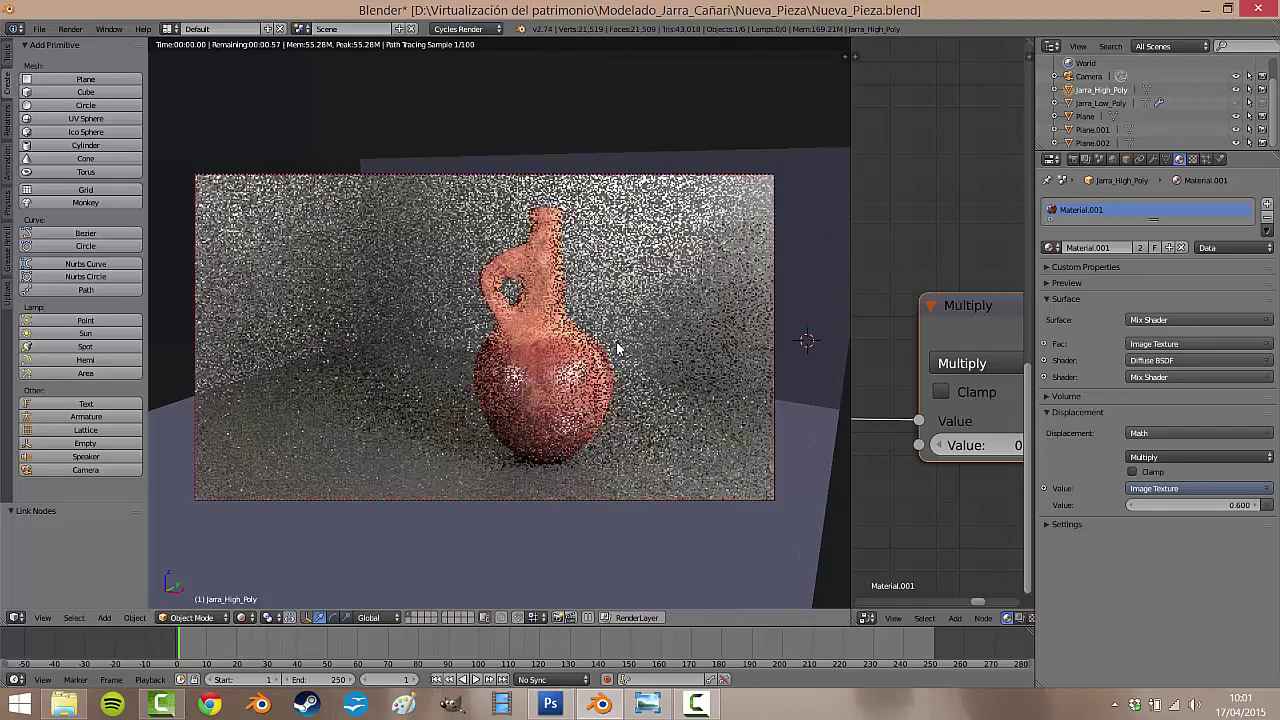
- Select the floor plane, then the camera, starting and cancelling a camera rotation
right_click(542, 408)
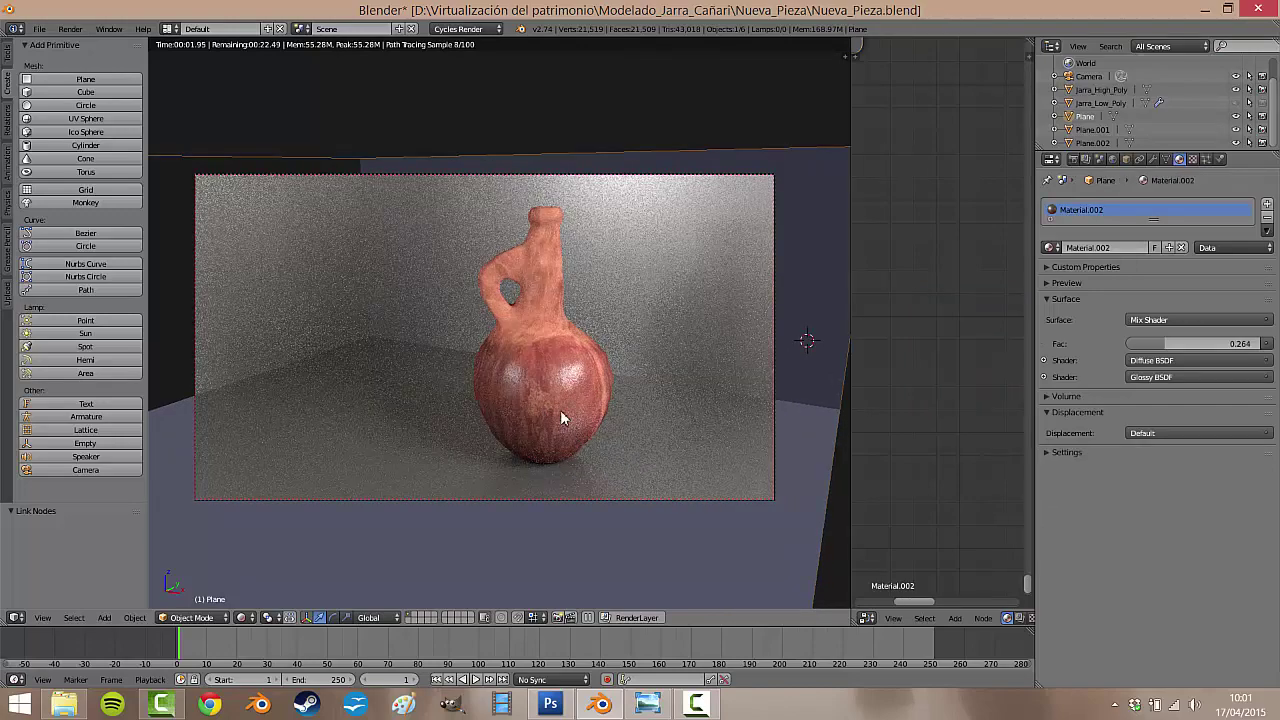
right_click(632, 184)
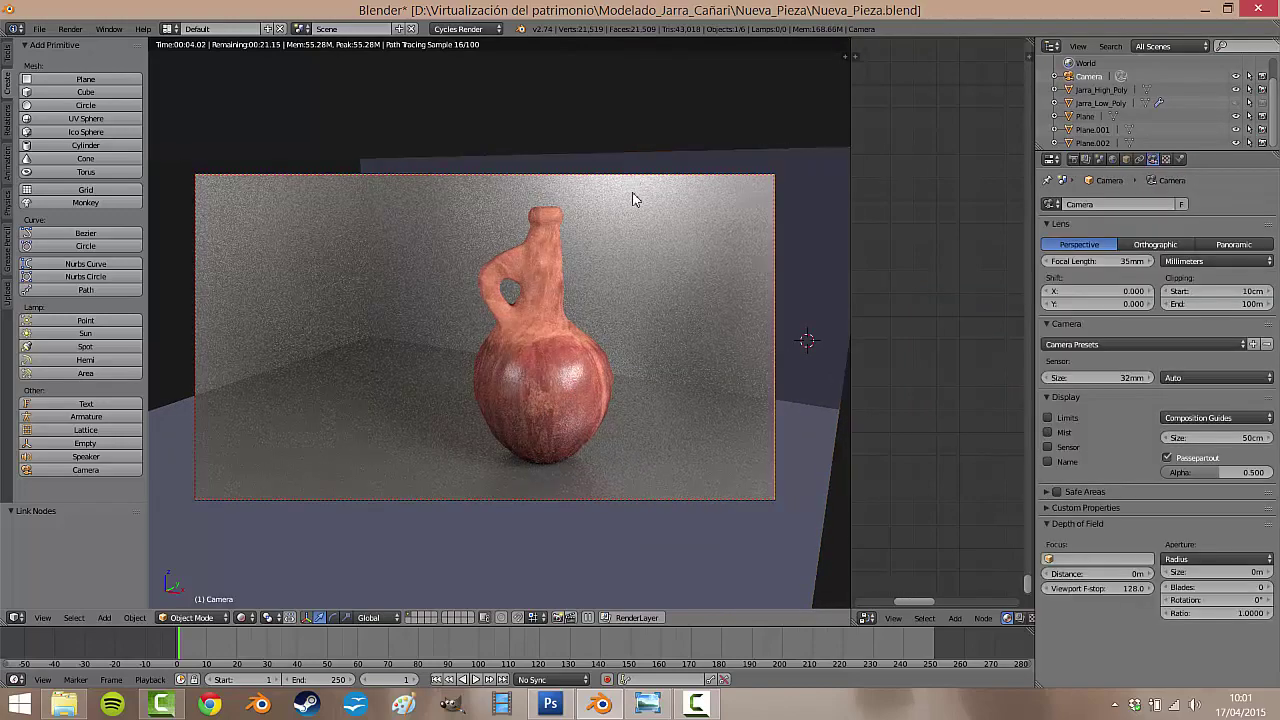
key(r)
right_click(497, 322)
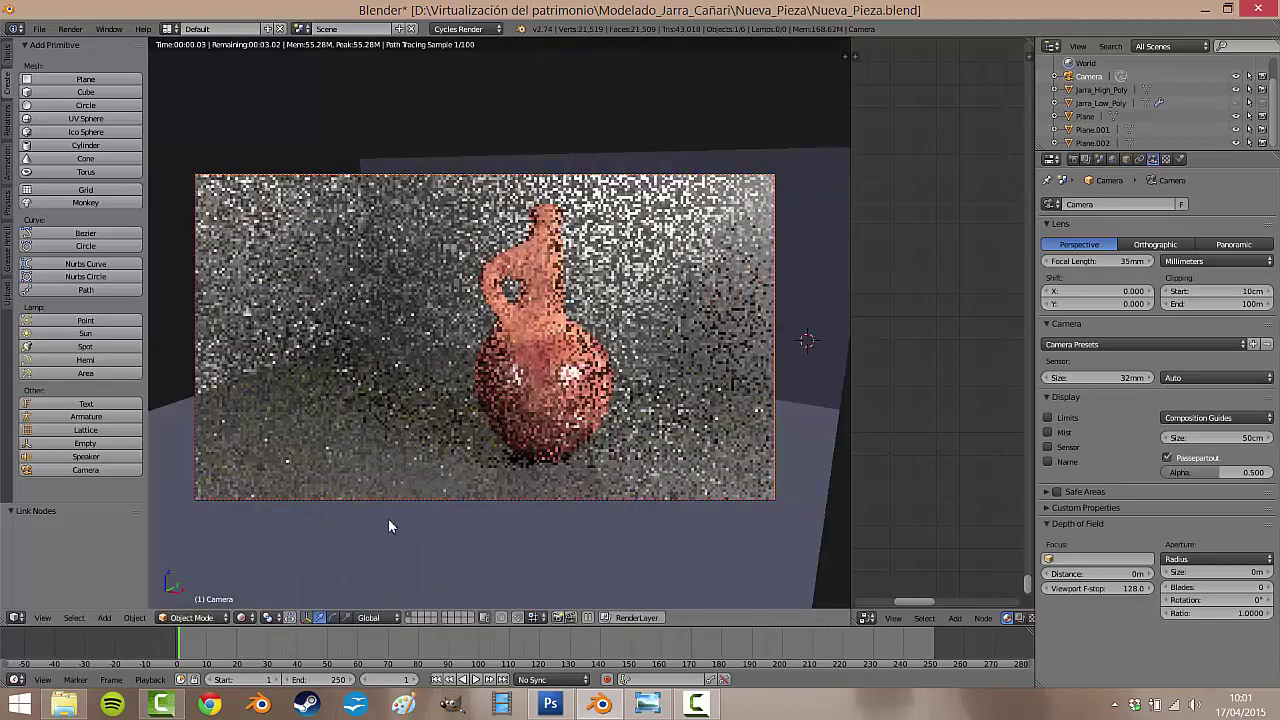
click(251, 620)
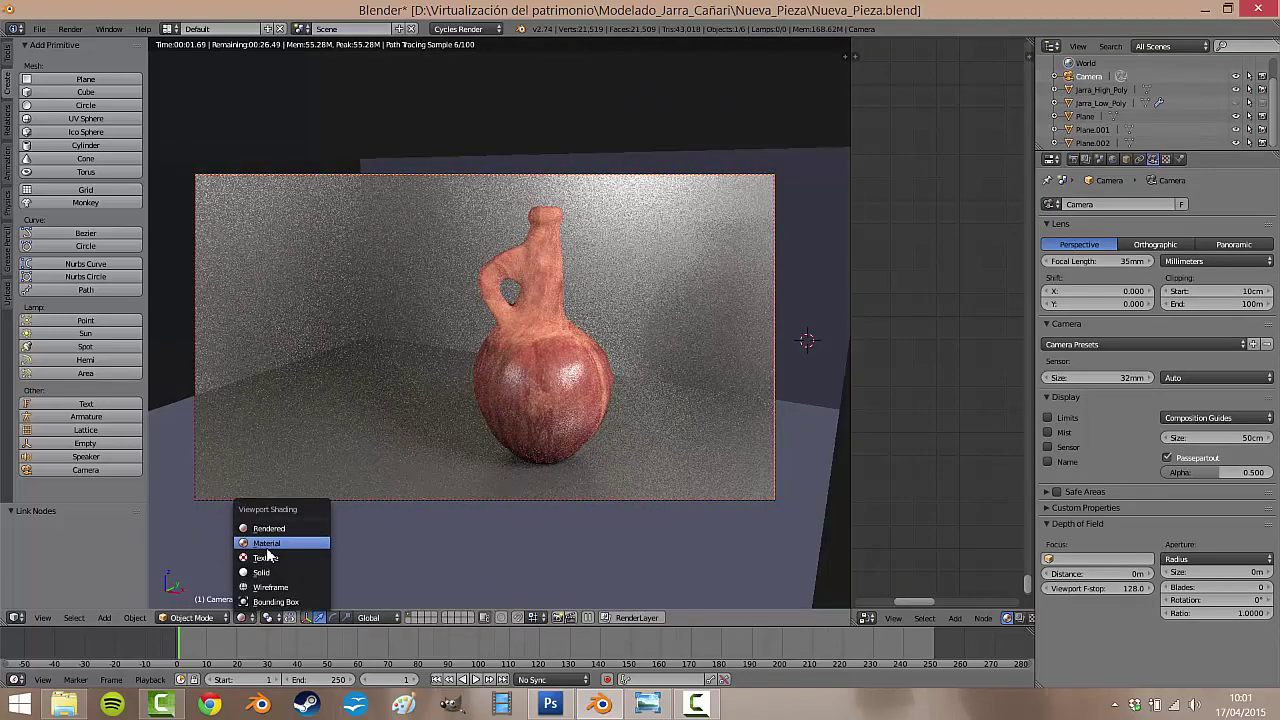
- In Material shading, walk the camera forward toward the jar
click(284, 539)
key(shift+f)
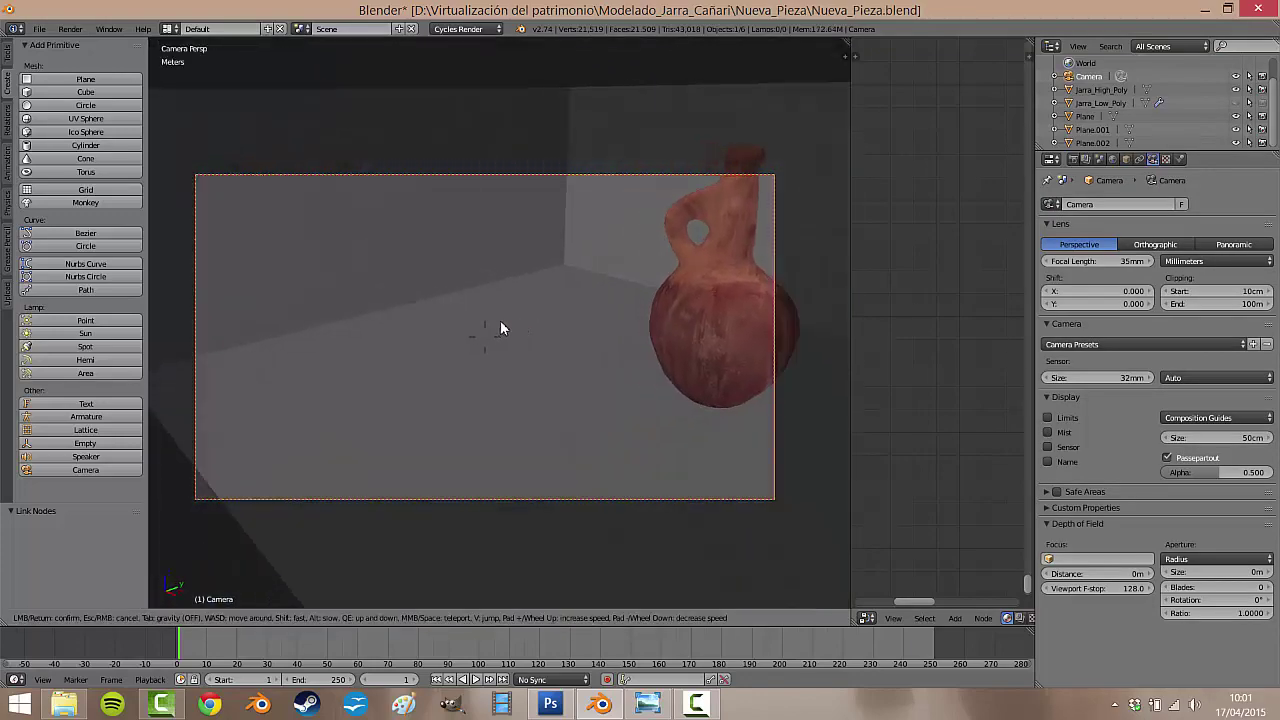
key(w)
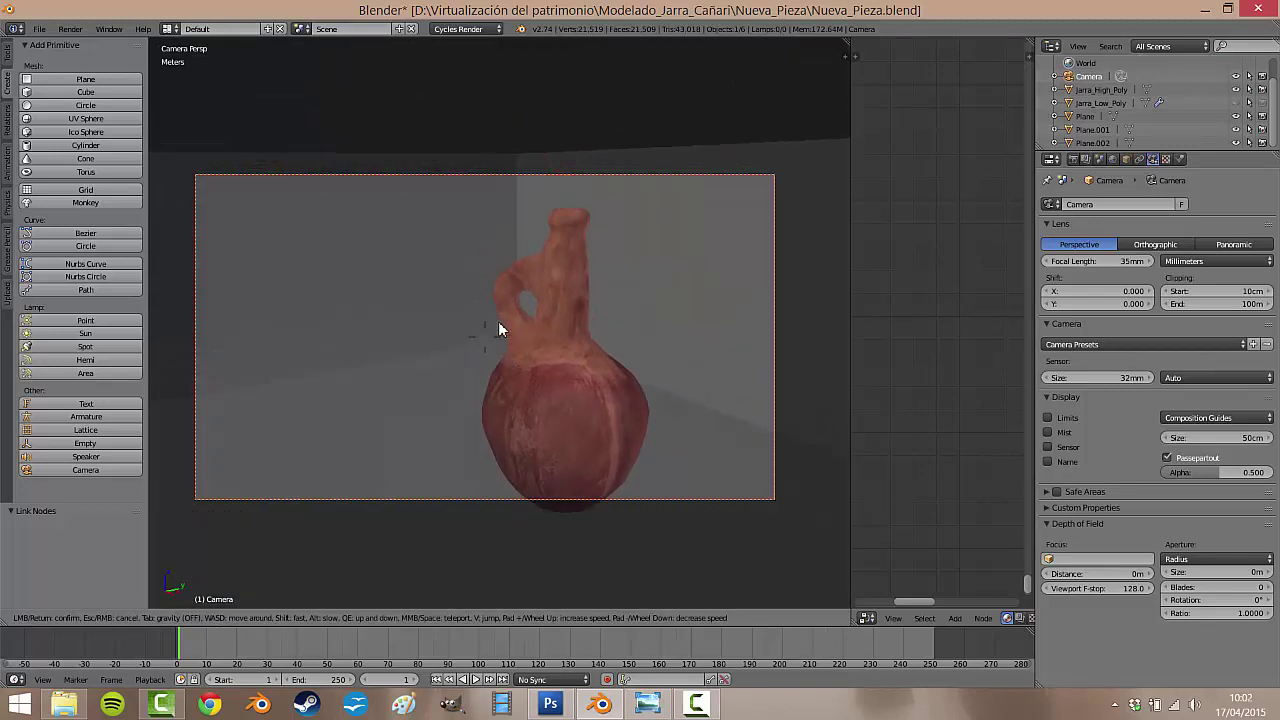
click(502, 320)
- Select the jar and rotate it about the Z axis
right_click(624, 362)
key(r)
key(z)
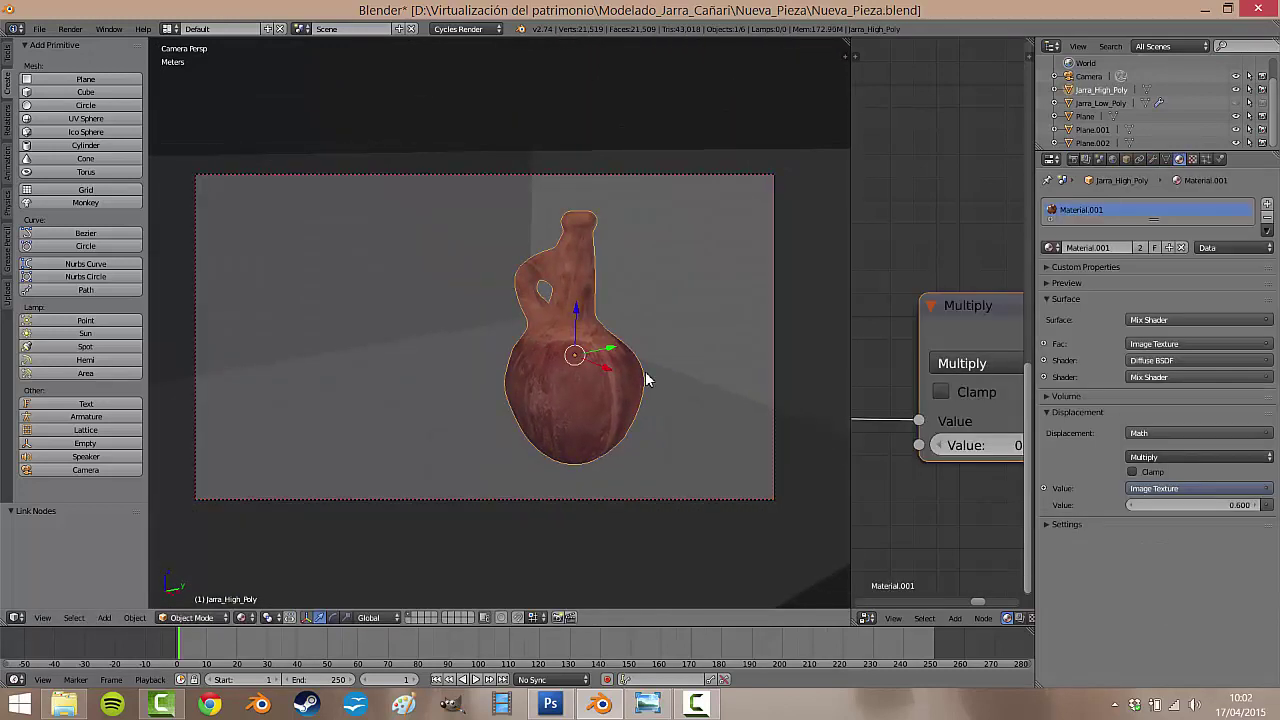
click(494, 407)
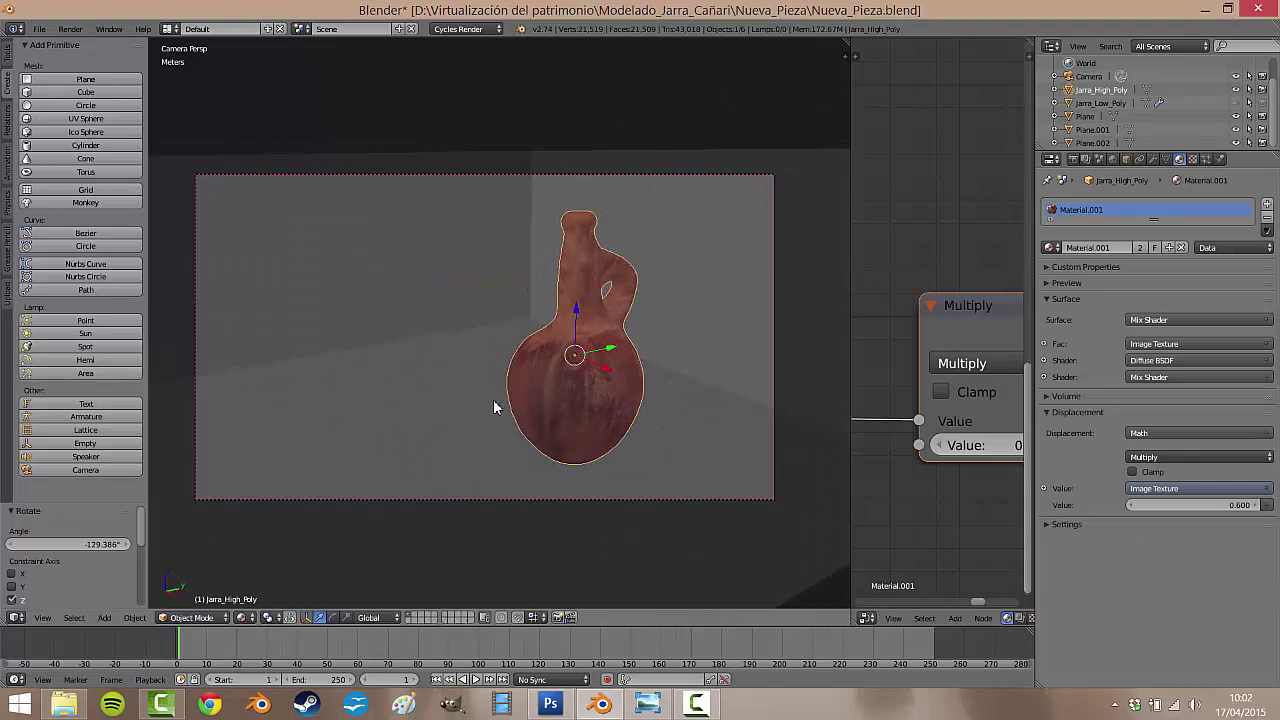
- Return to Rendered shading and rotate the jar again about global Z to 4.075°
click(241, 617)
click(270, 527)
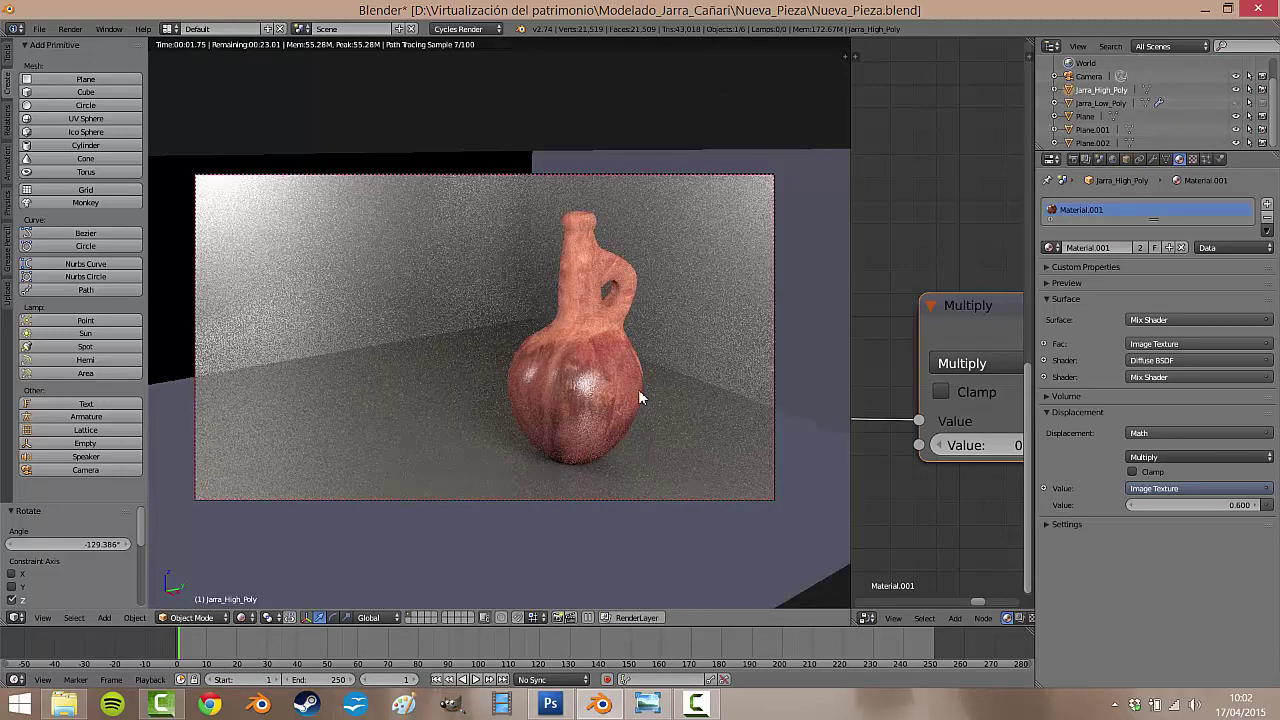
key(r)
key(z)
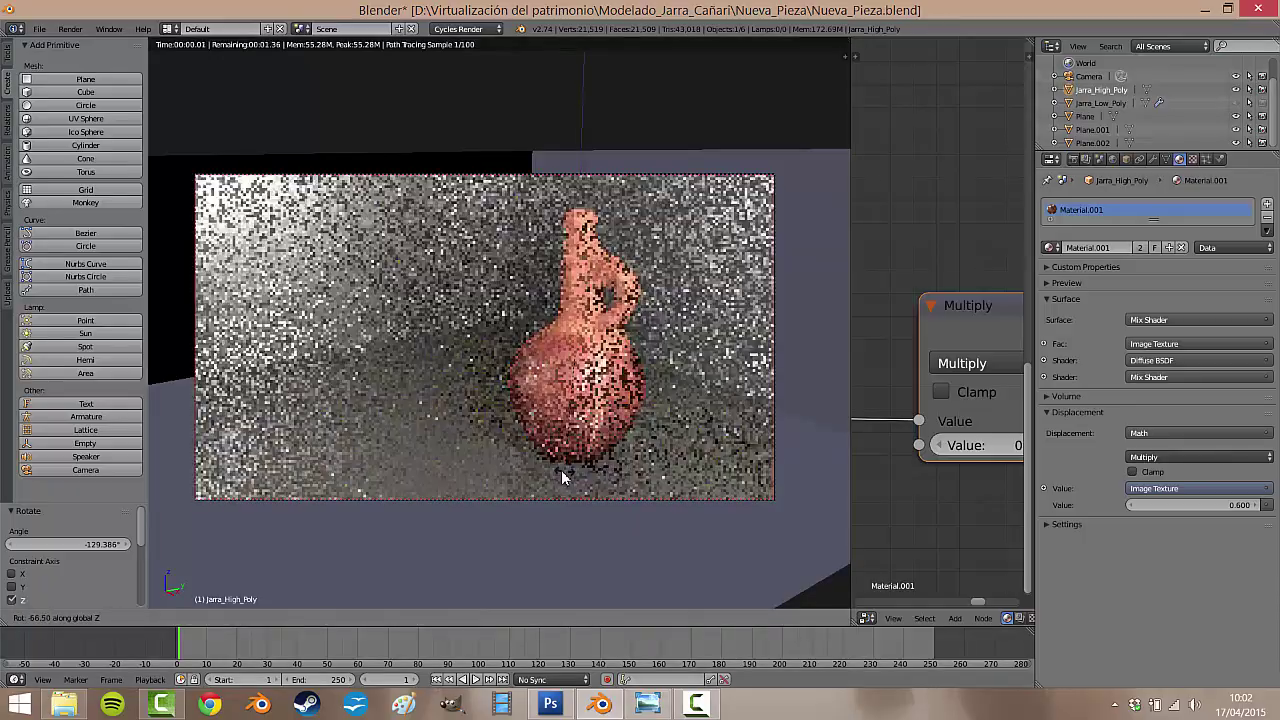
click(668, 397)
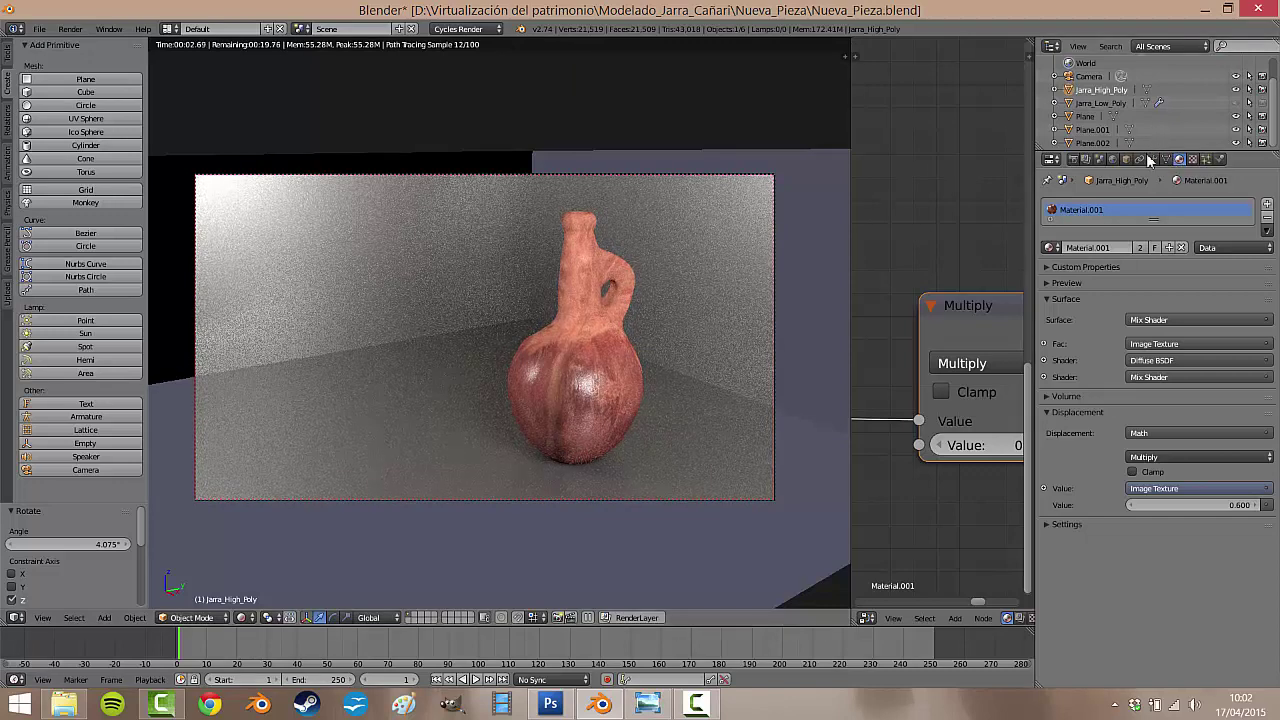
- Enlarge the Outliner, select Plane.002 and lower its emission strength
drag(1160, 182, 1160, 276)
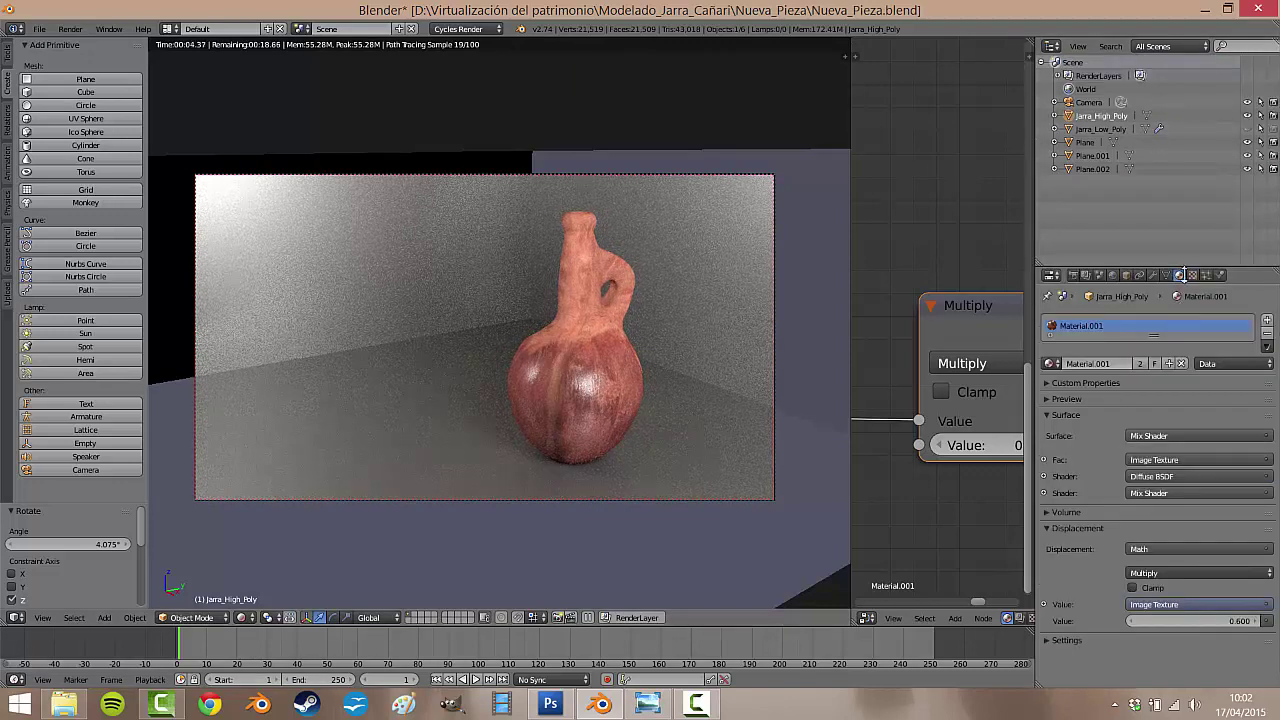
click(1101, 170)
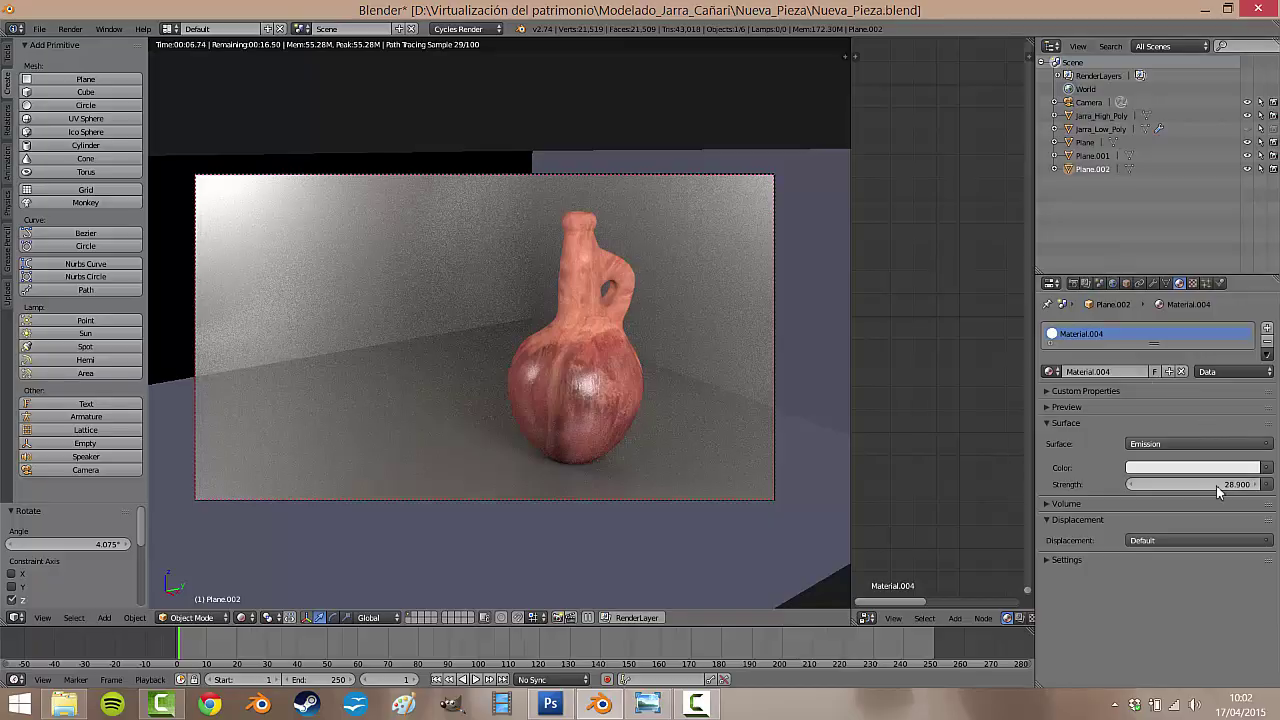
mouse_move(1163, 486)
mouse_down()
mouse_move(1122, 491)
mouse_move(1174, 482)
mouse_up()
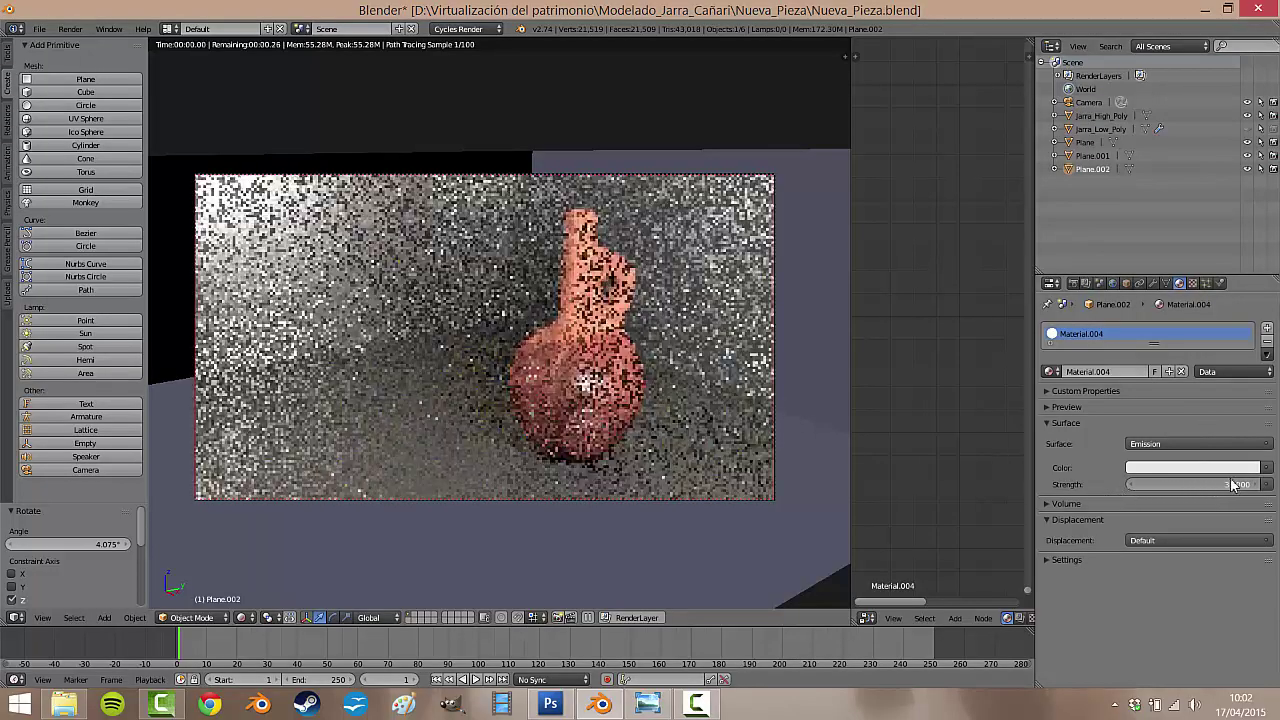
- Dim Plane.001's emission to 25.200, then readjust Plane.002's emission to 13.200
click(1093, 156)
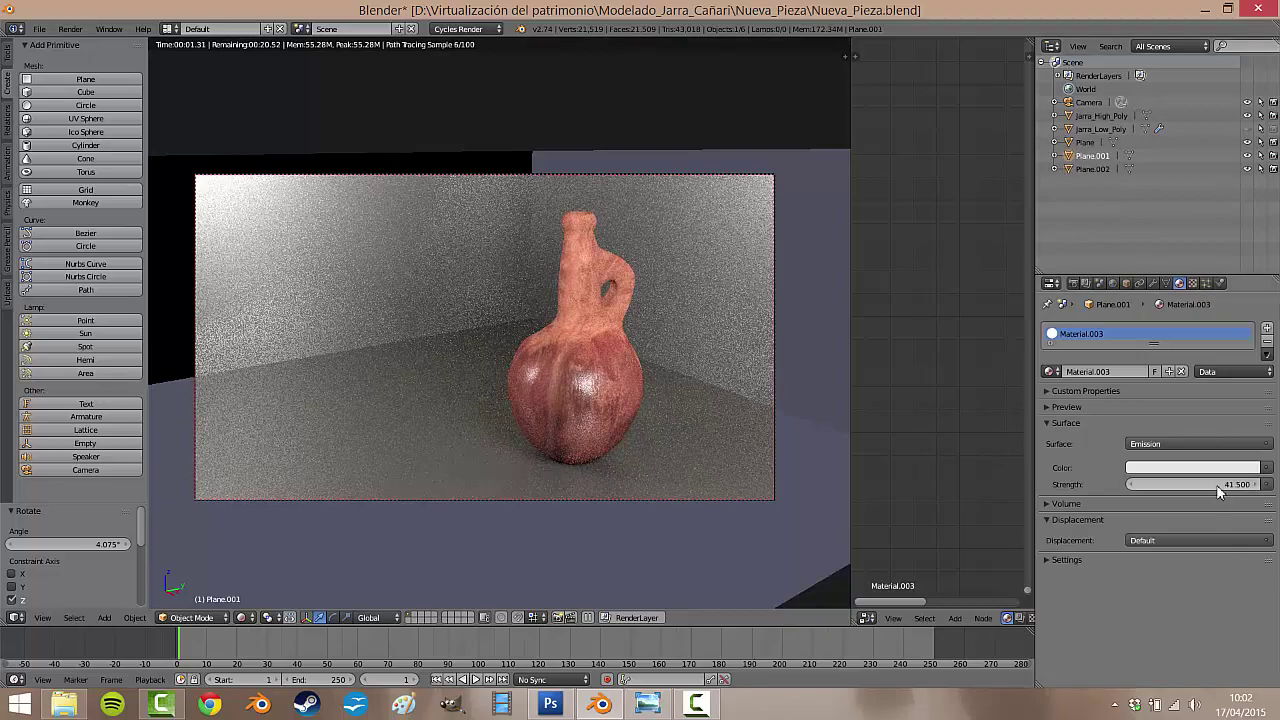
mouse_move(1219, 490)
mouse_down()
mouse_move(927, 511)
mouse_move(960, 522)
mouse_up()
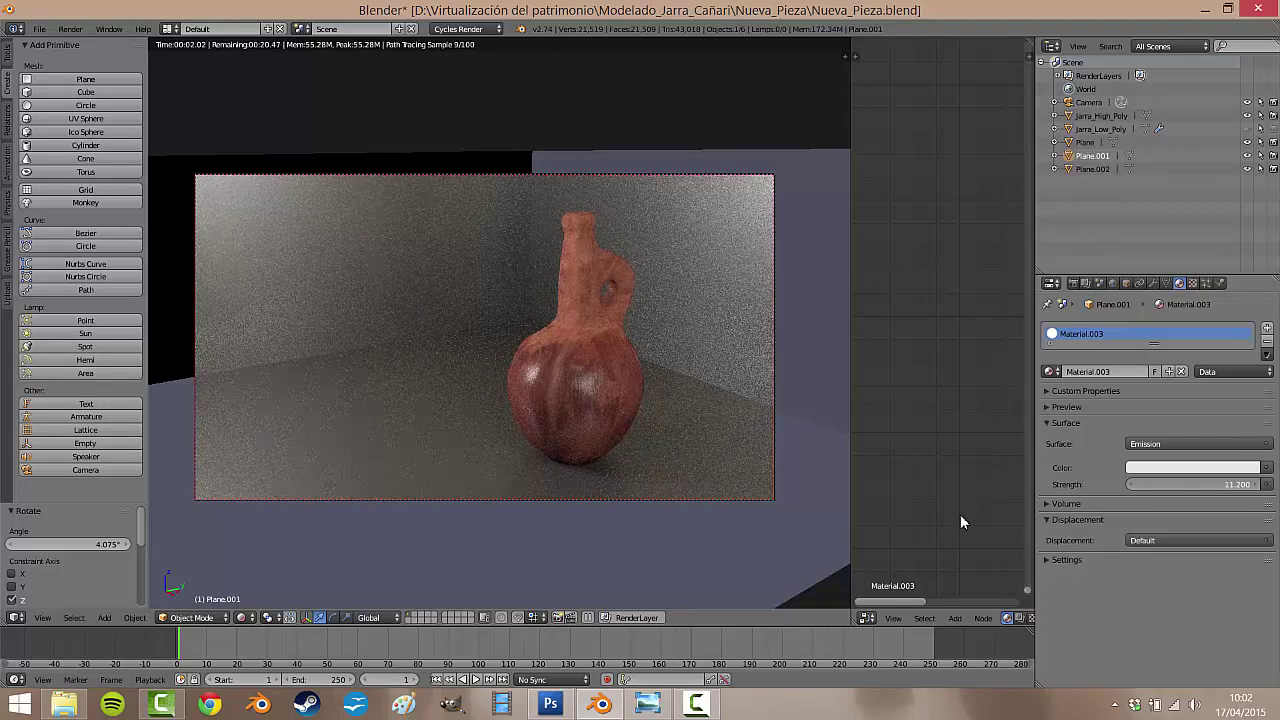
mouse_move(984, 513)
mouse_down()
mouse_move(1038, 508)
mouse_move(961, 513)
mouse_move(1108, 515)
mouse_move(1053, 526)
mouse_move(1245, 405)
mouse_up()
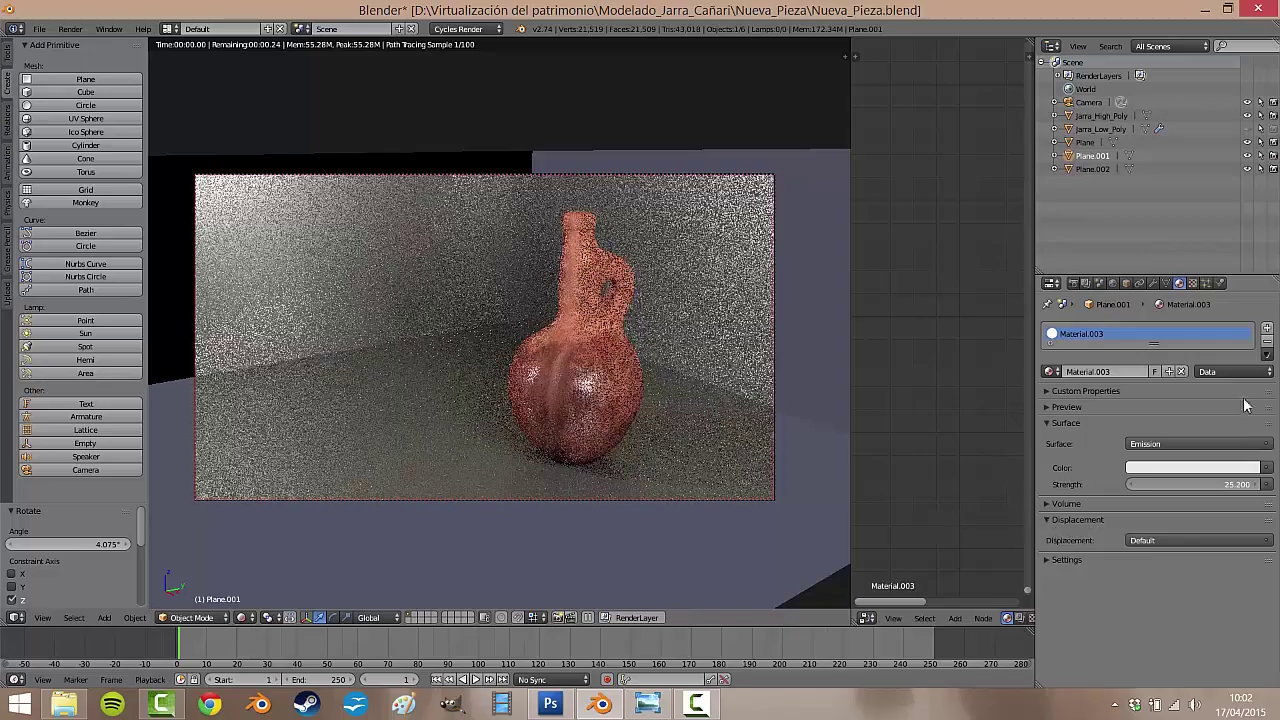
click(1092, 169)
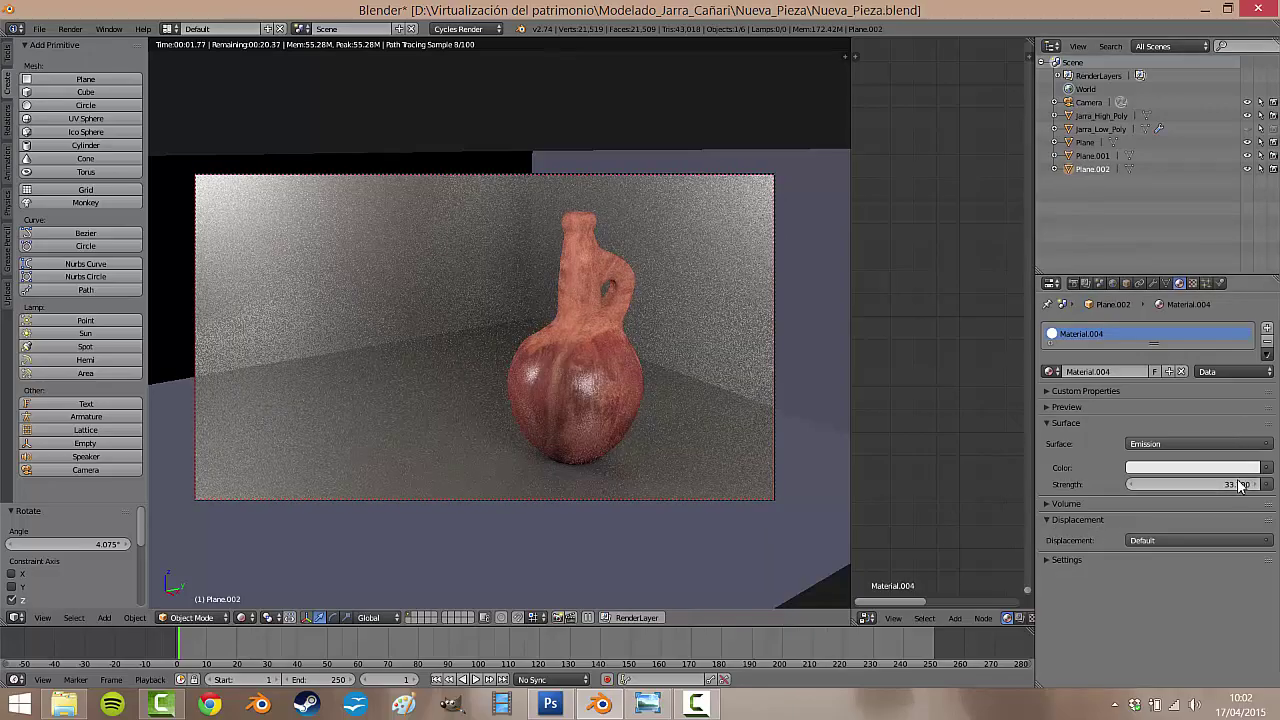
mouse_move(1240, 485)
mouse_down()
mouse_move(876, 505)
mouse_move(962, 503)
mouse_up()
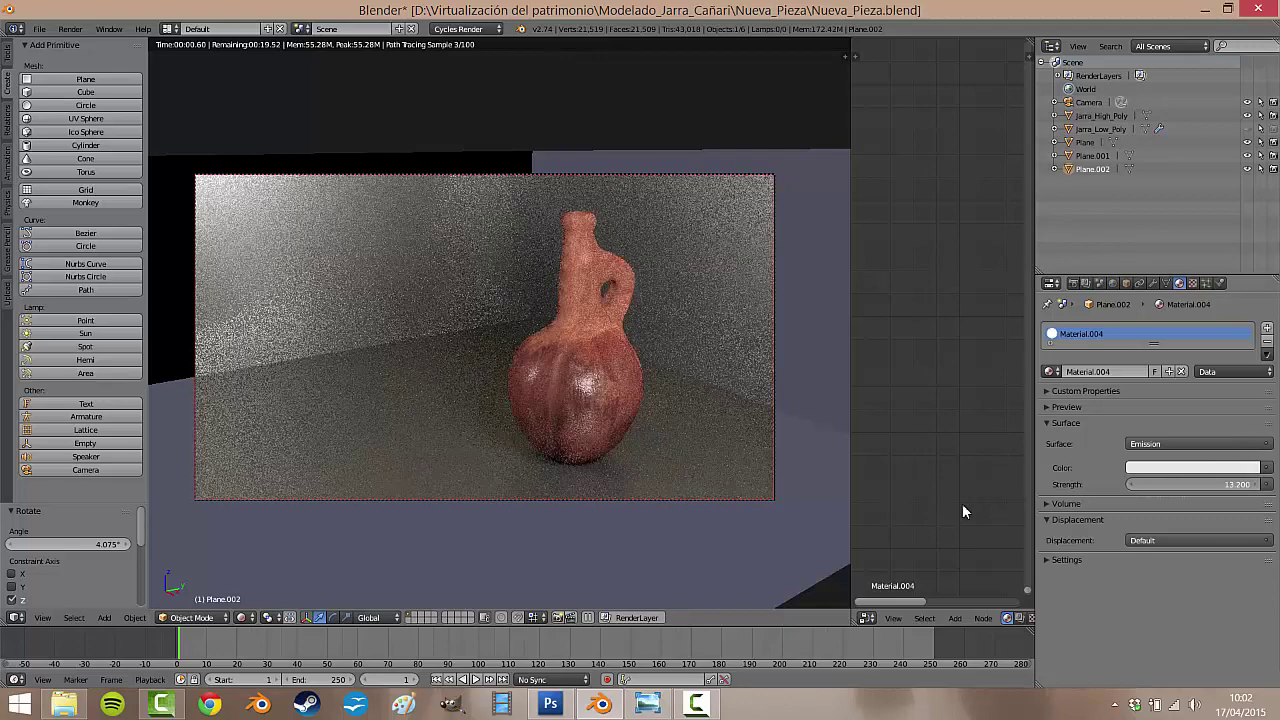
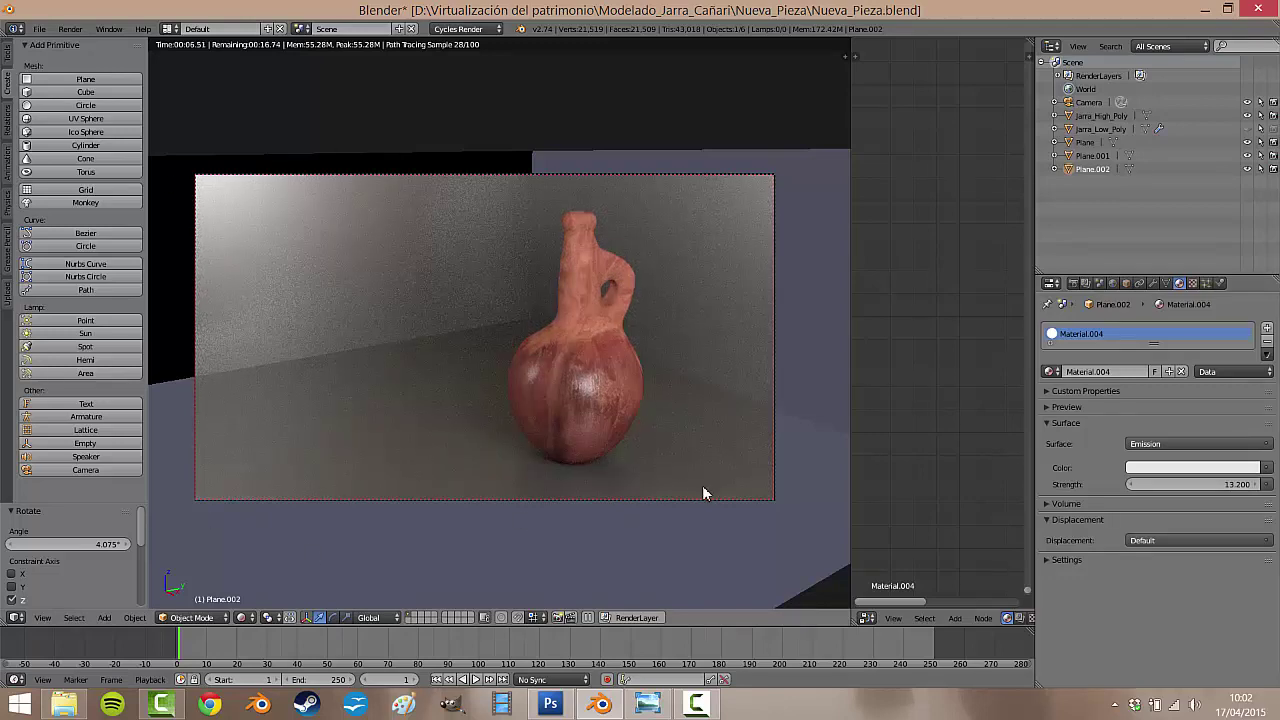
- Set the render resolution height to 2323 px for a 1920 × 2323 portrait frame, then select the camera
click(1074, 284)
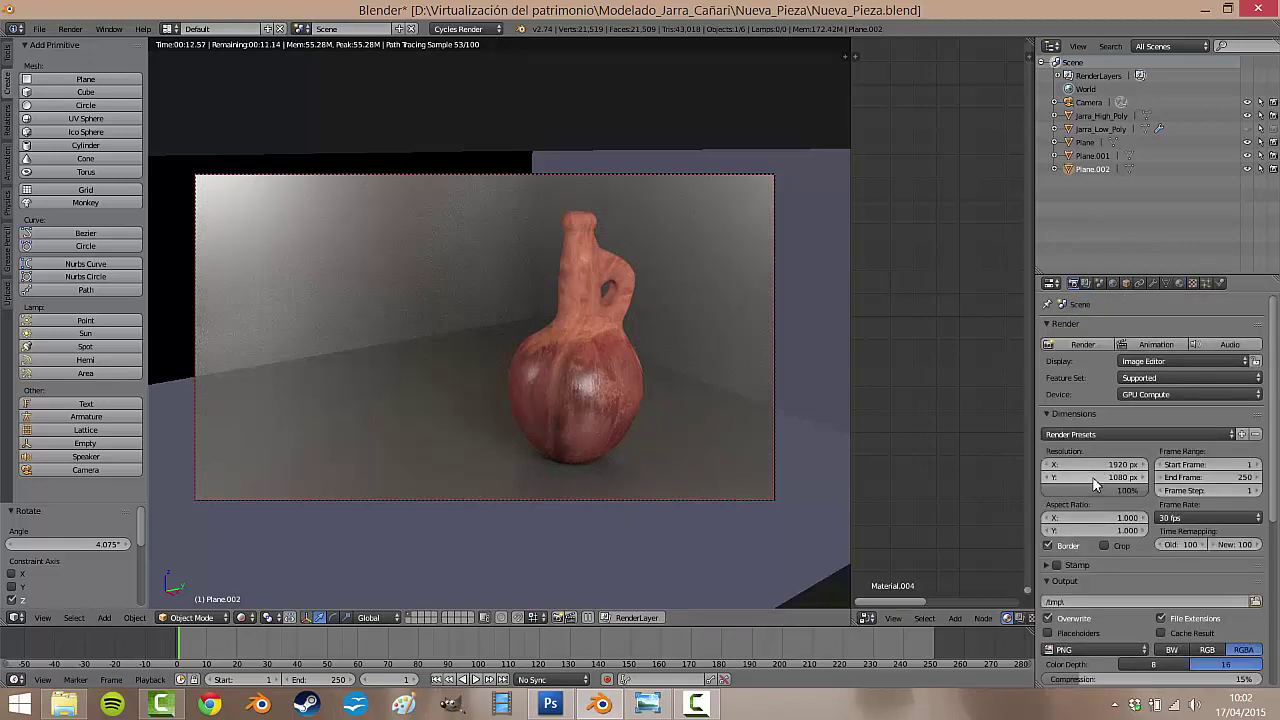
drag(1092, 478, 574, 481)
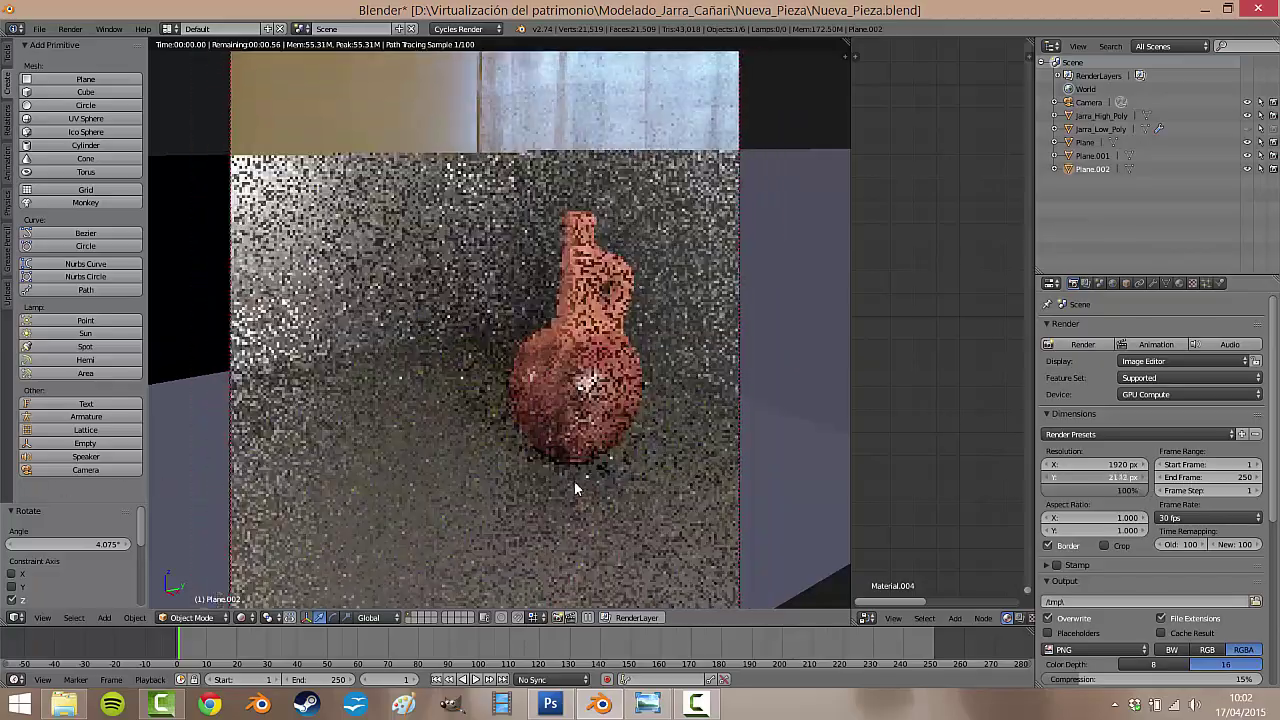
drag(574, 481, 598, 349)
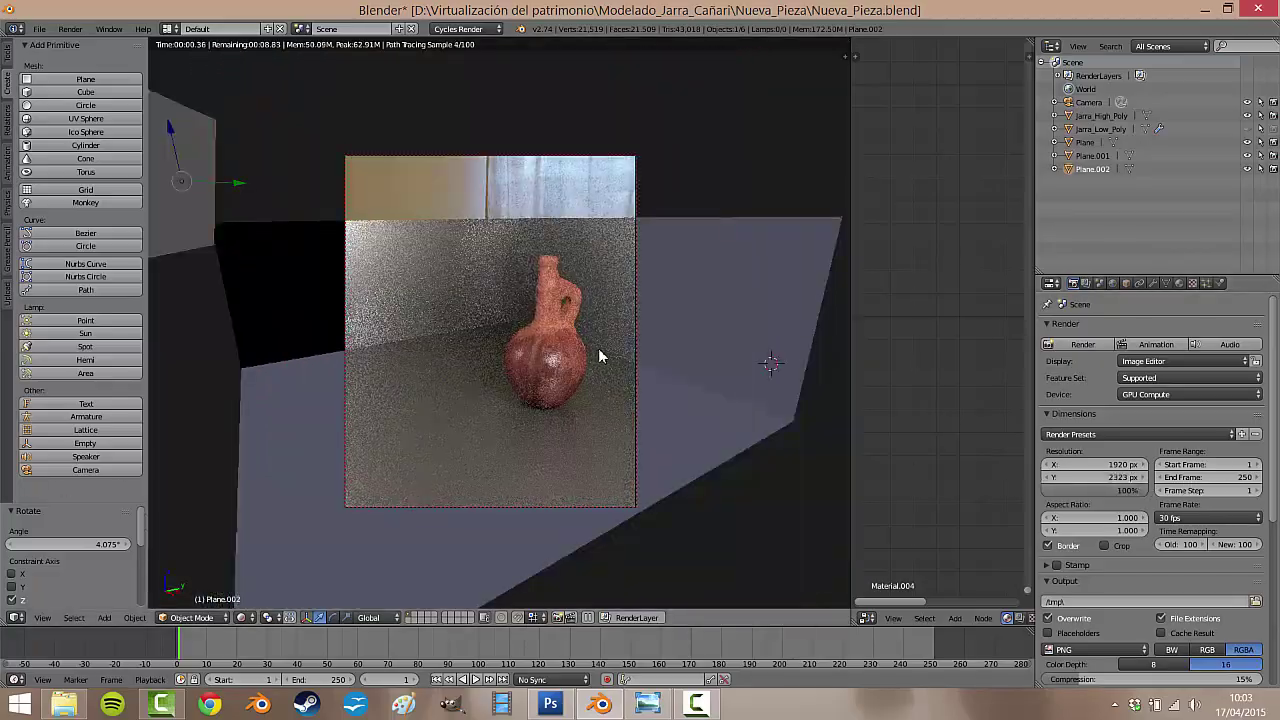
scroll(599, 355, up, 2)
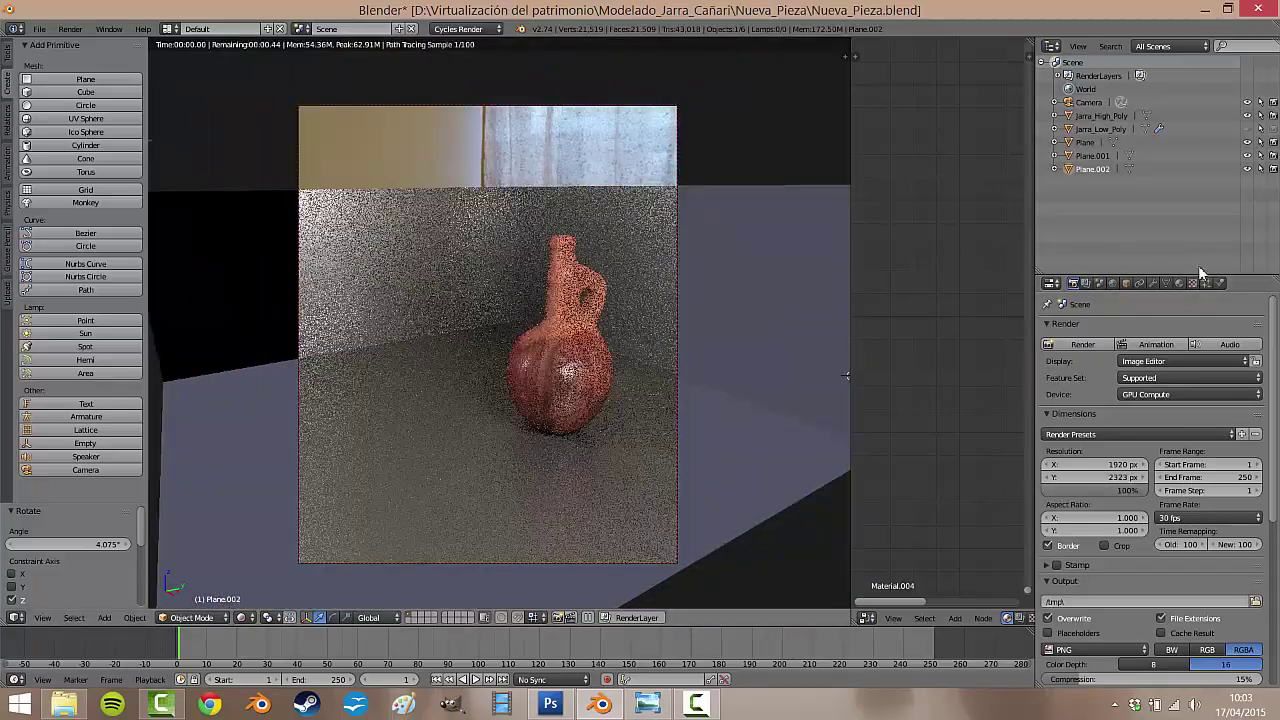
click(1094, 104)
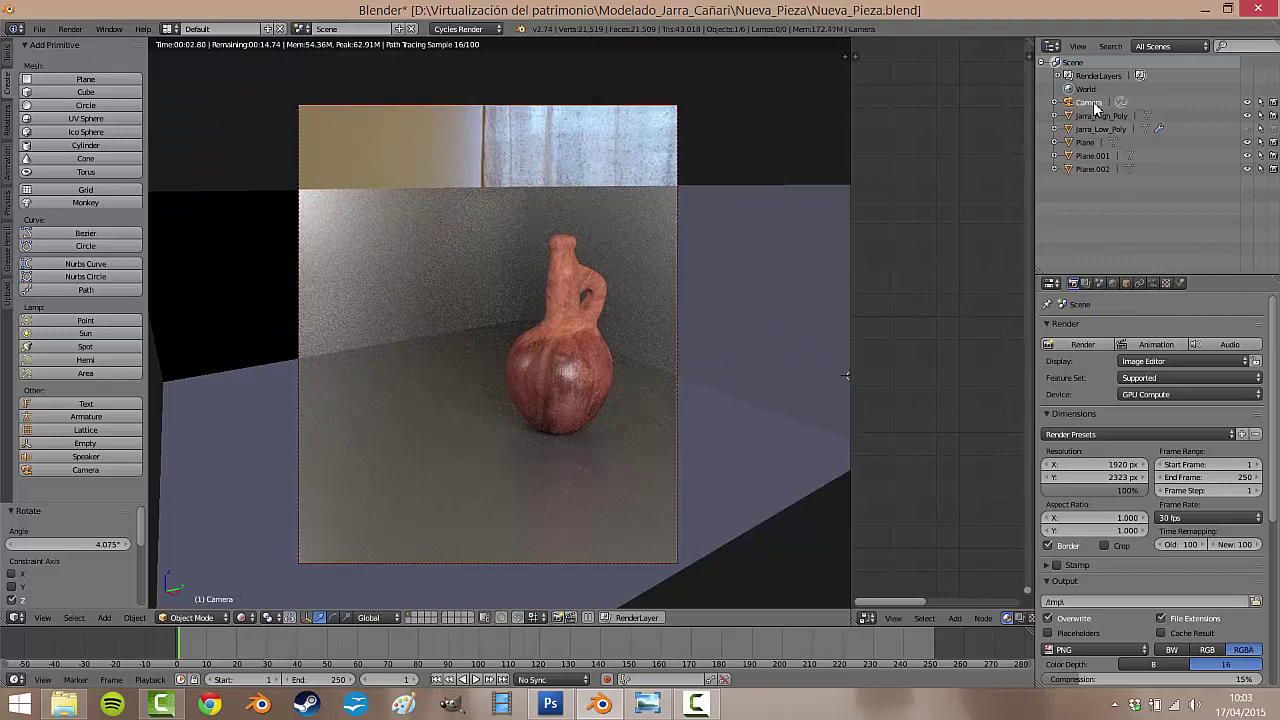
- Set the camera's focal length to 62mm
click(1153, 283)
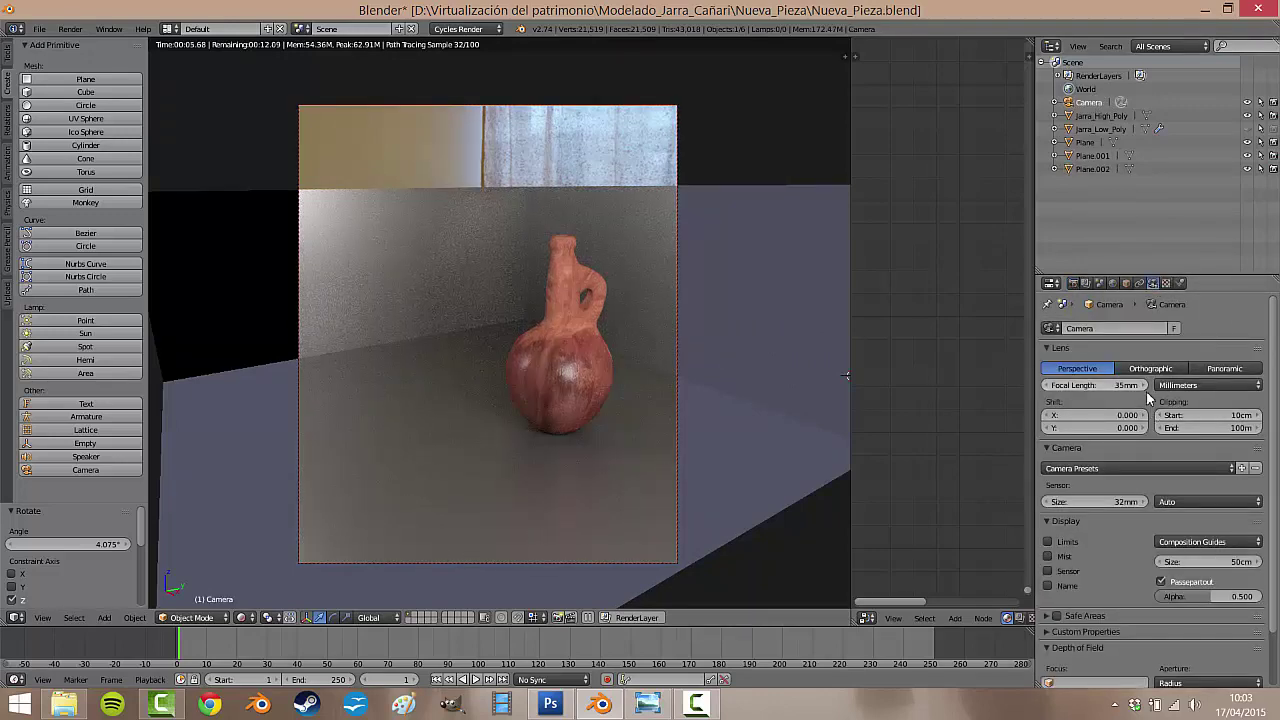
scroll(1148, 392, down, 1)
drag(1124, 357, 1136, 361)
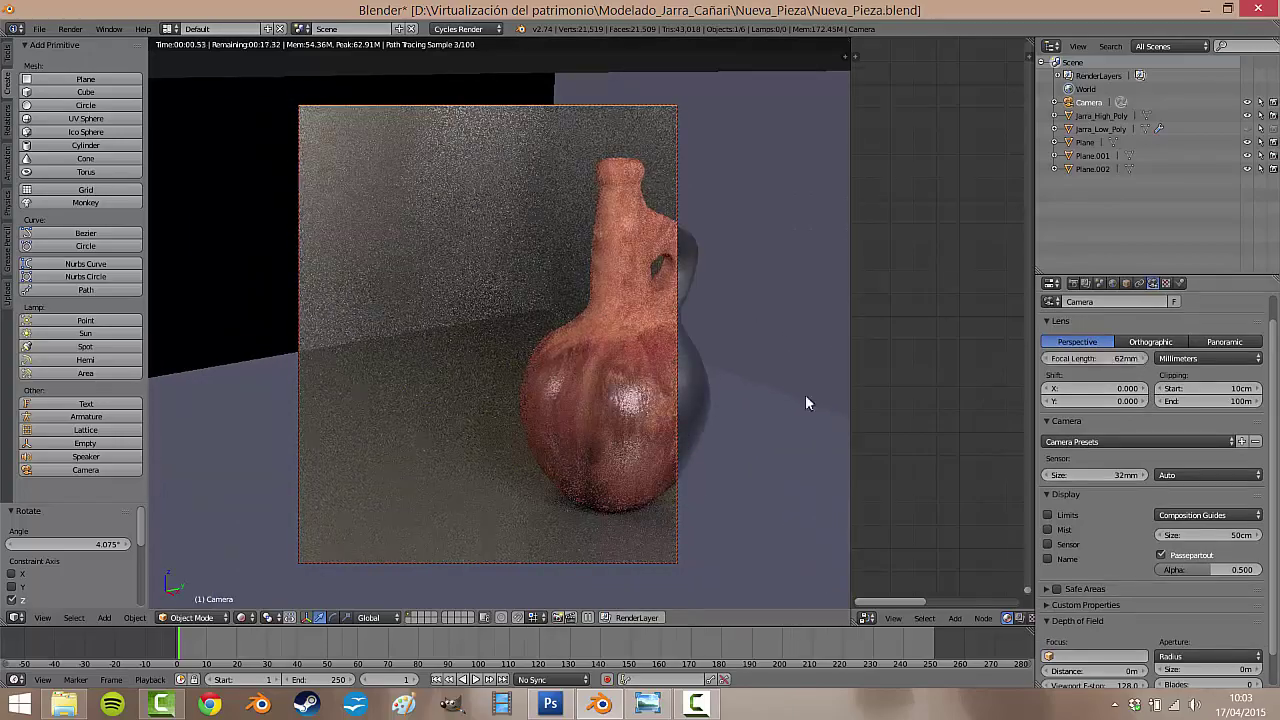
- Move the camera so the jug sits centred in the portrait frame
key(g)
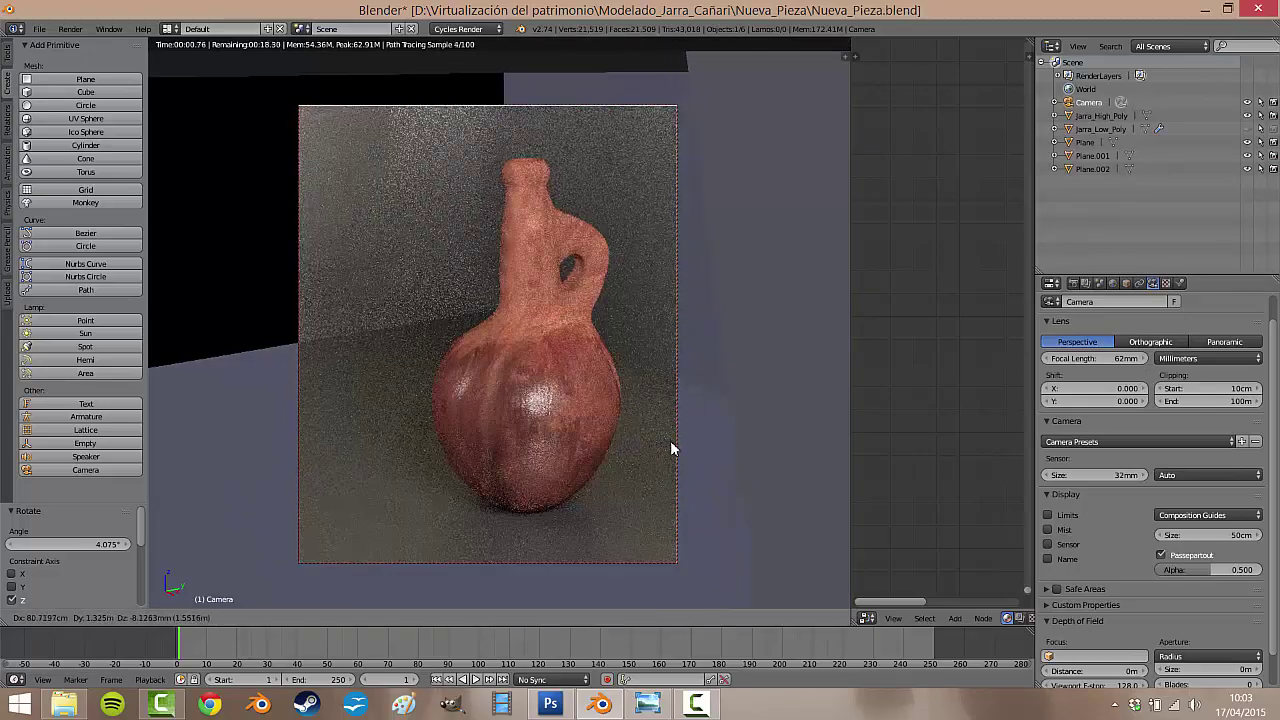
click(668, 446)
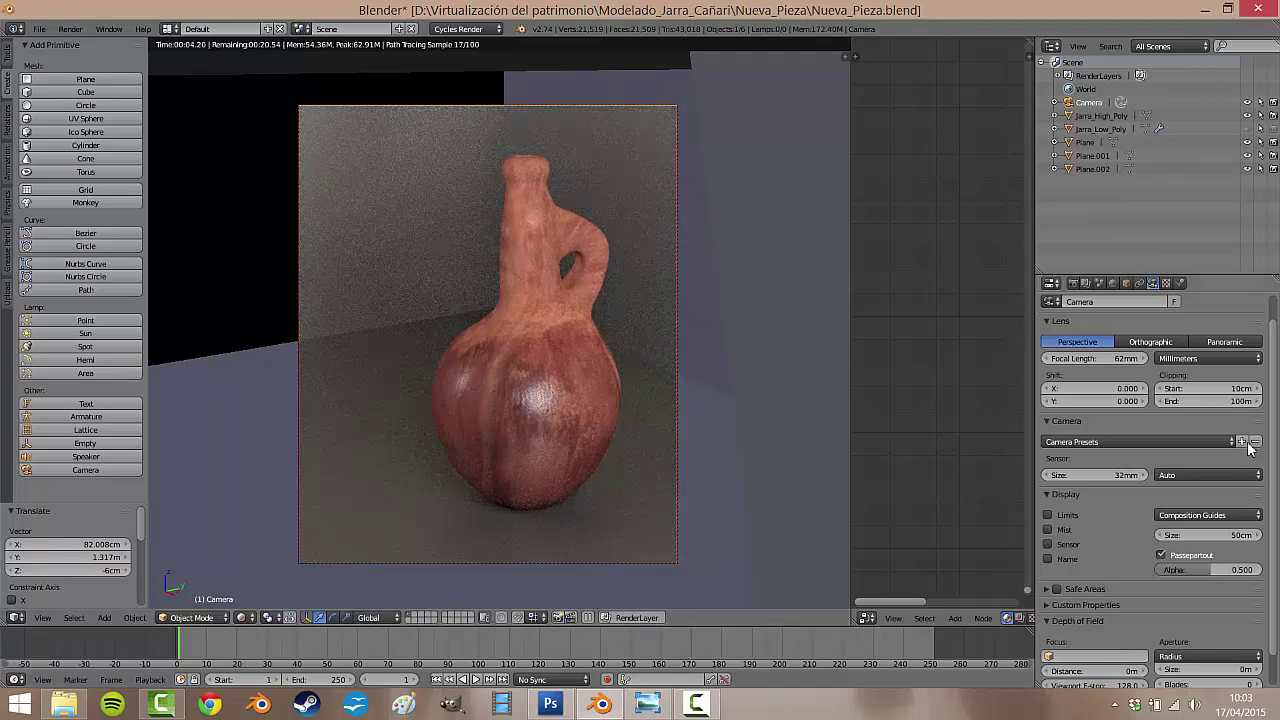
scroll(1197, 495, down, 1)
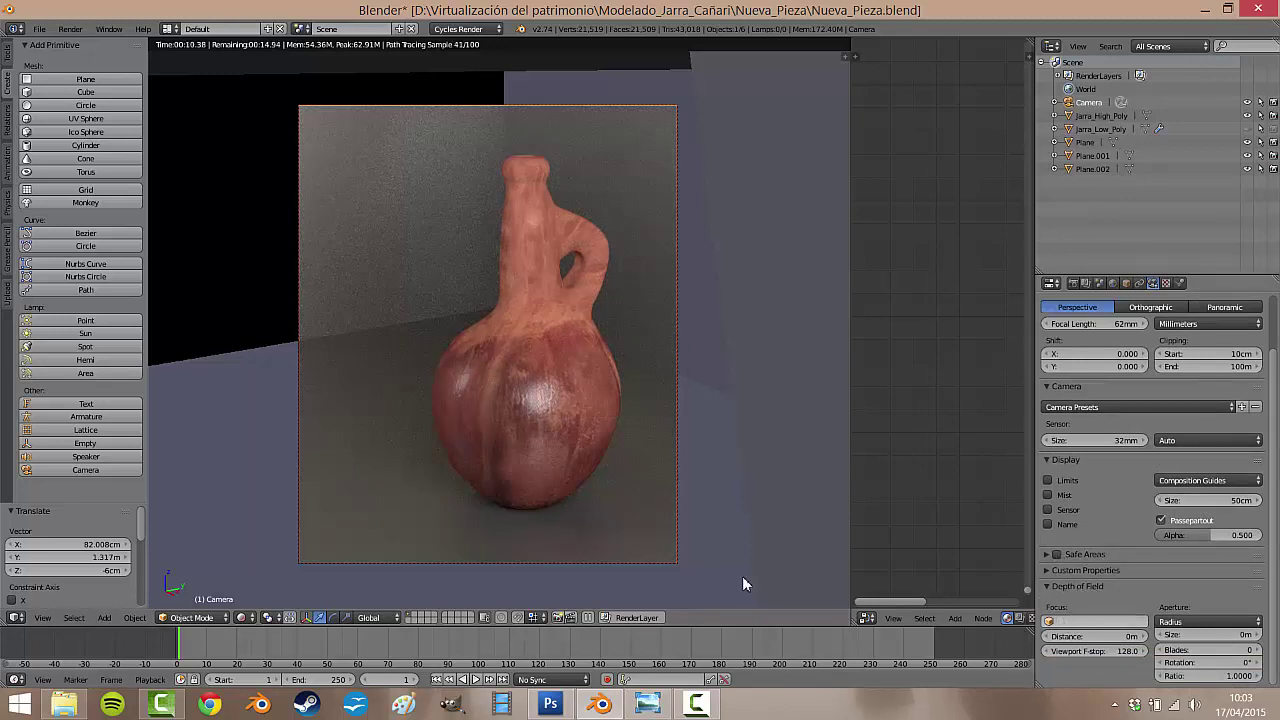
click(241, 617)
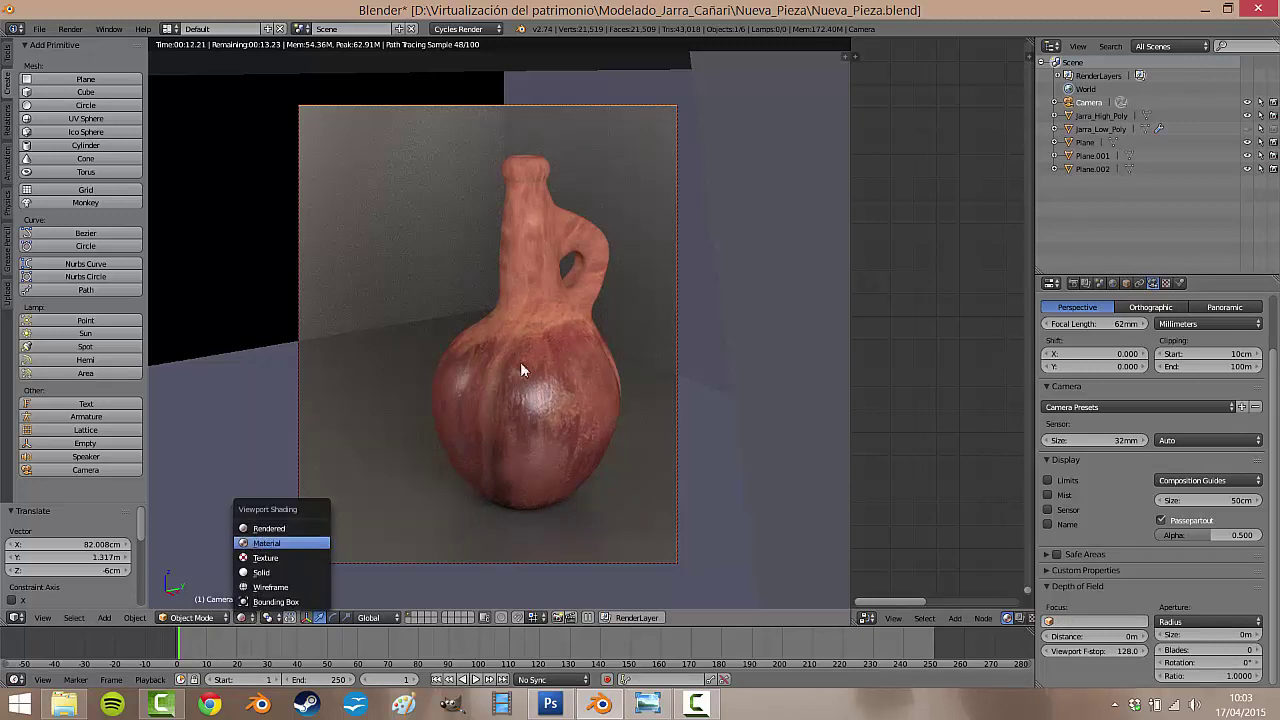
- Switch the viewport to Material shading and show the camera's limits line
key(Return)
middle_drag(429, 300, 758, 320)
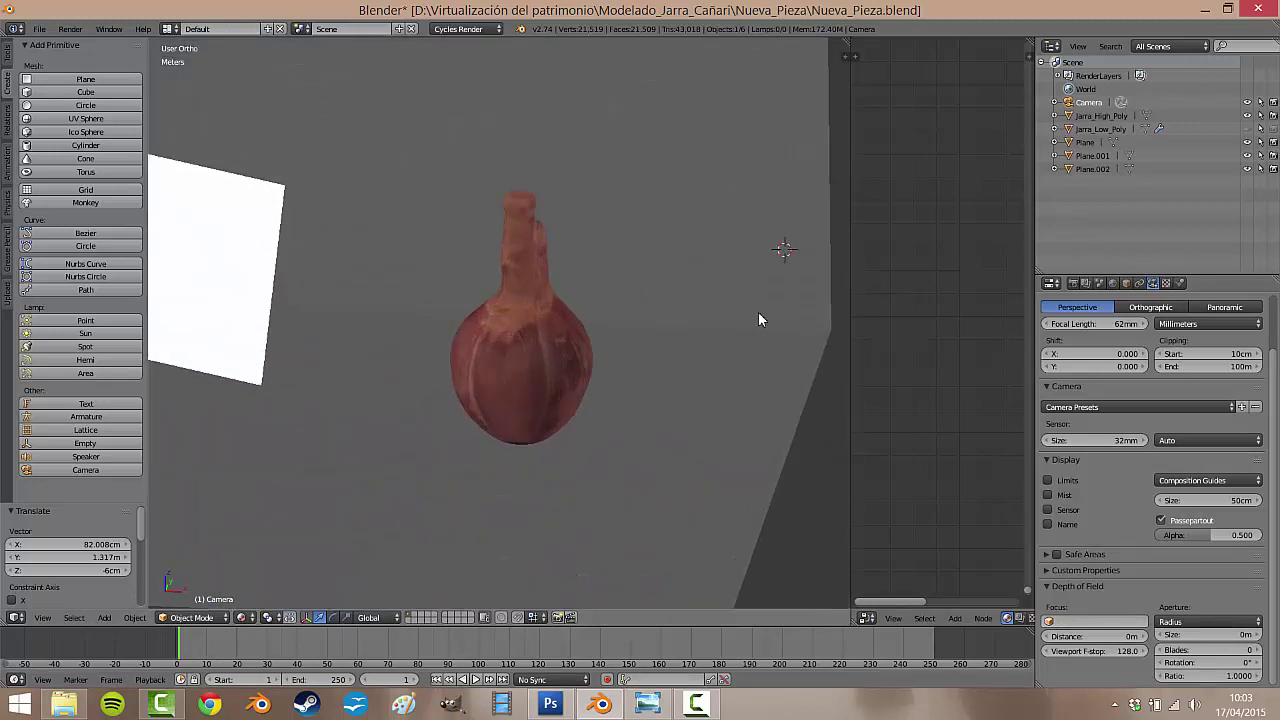
scroll(758, 320, down, 2)
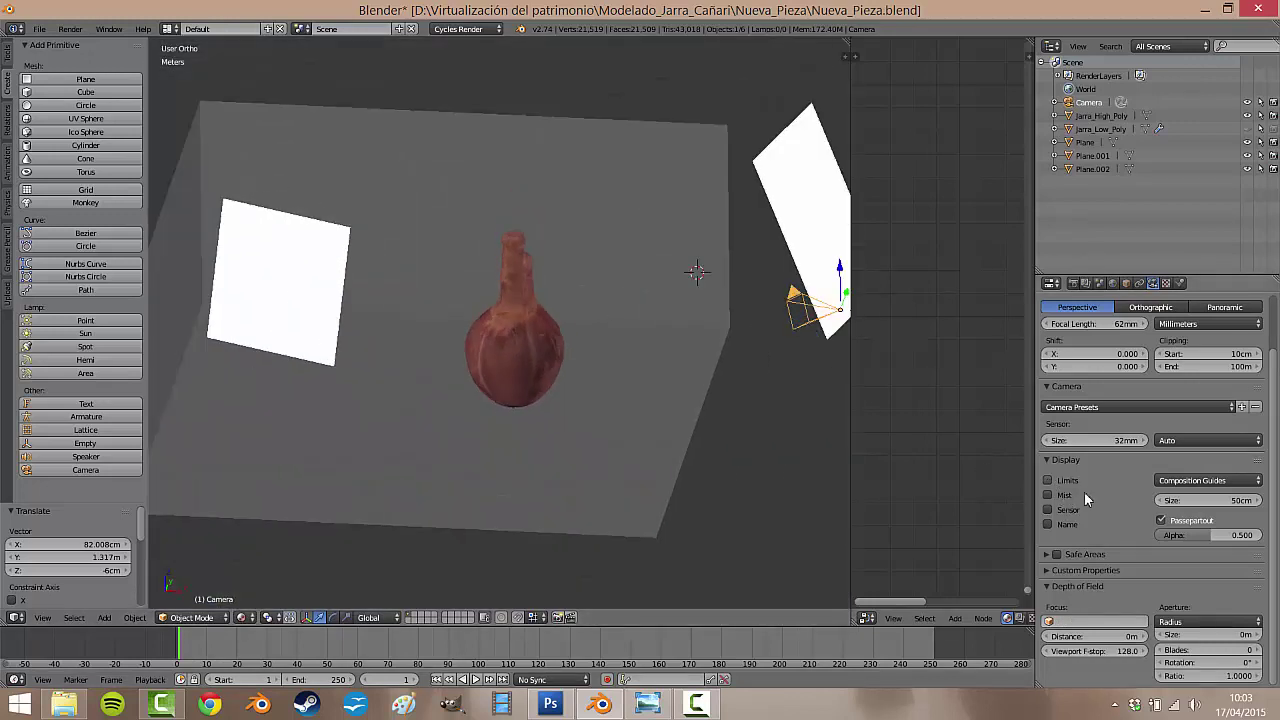
click(1048, 481)
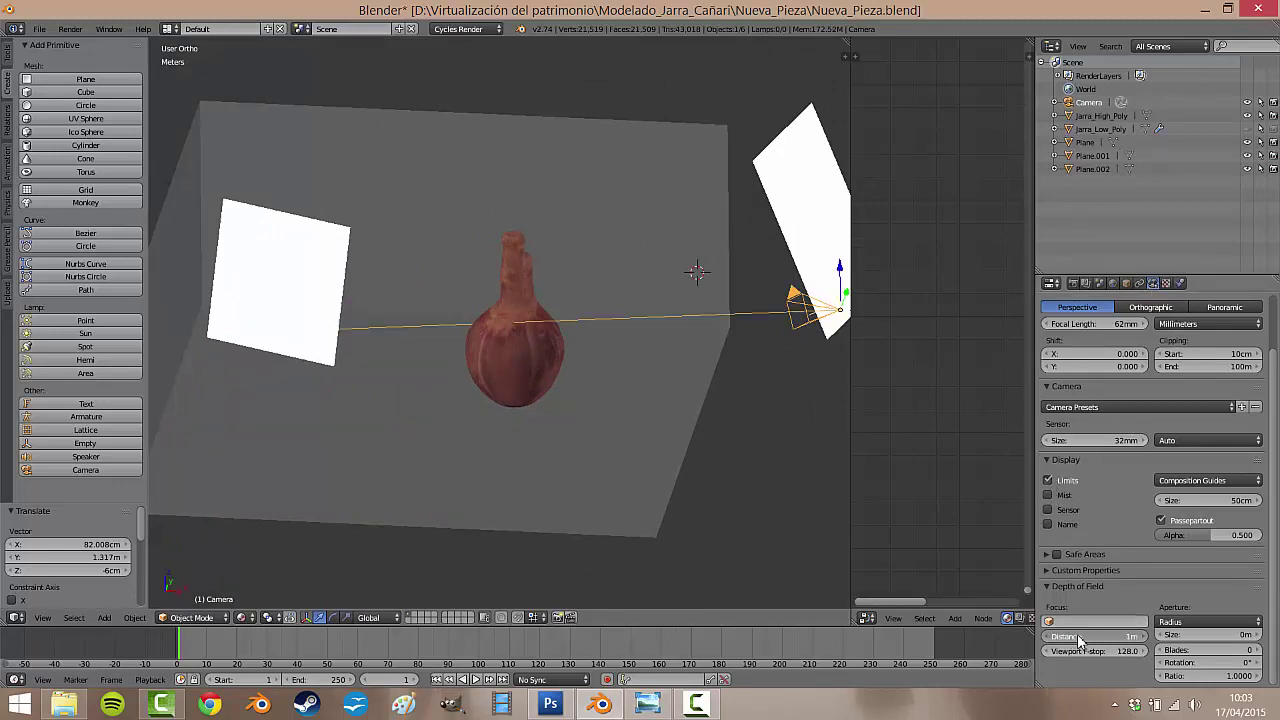
- Set the camera's depth-of-field focus distance to 14.5m so it reaches the jug
drag(1082, 640, 1110, 640)
middle_drag(803, 482, 940, 552)
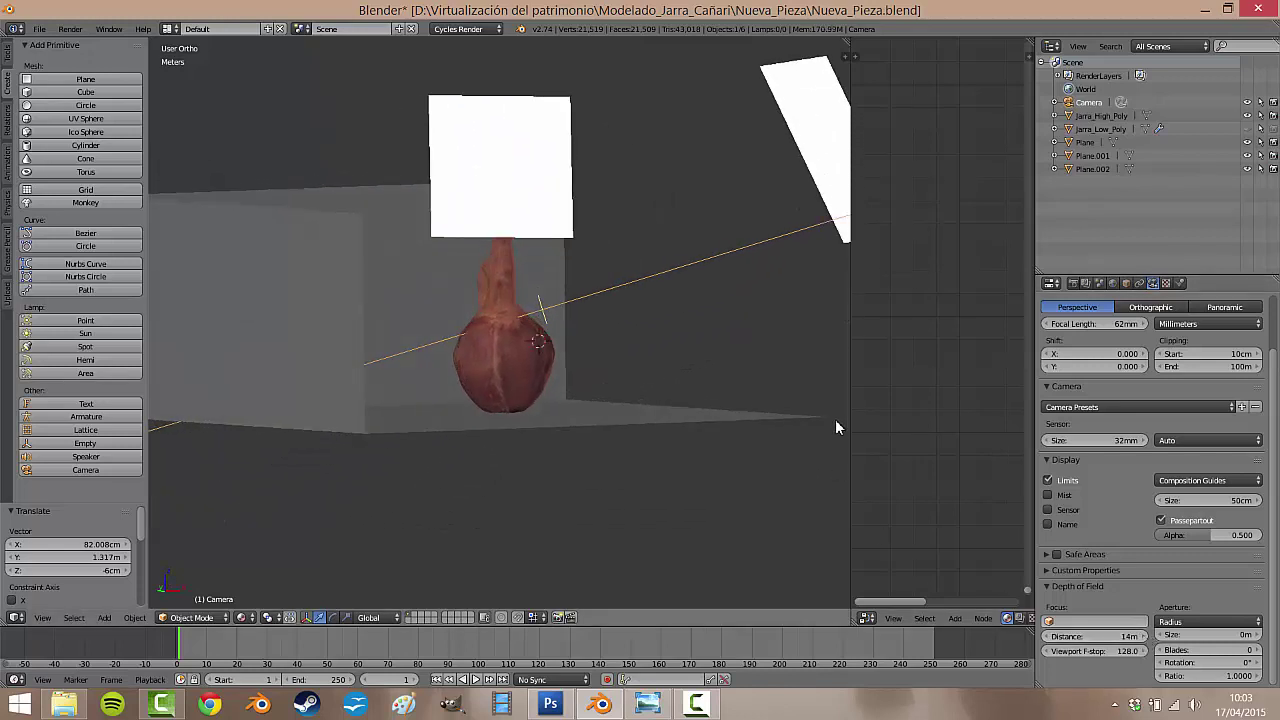
click(1110, 637)
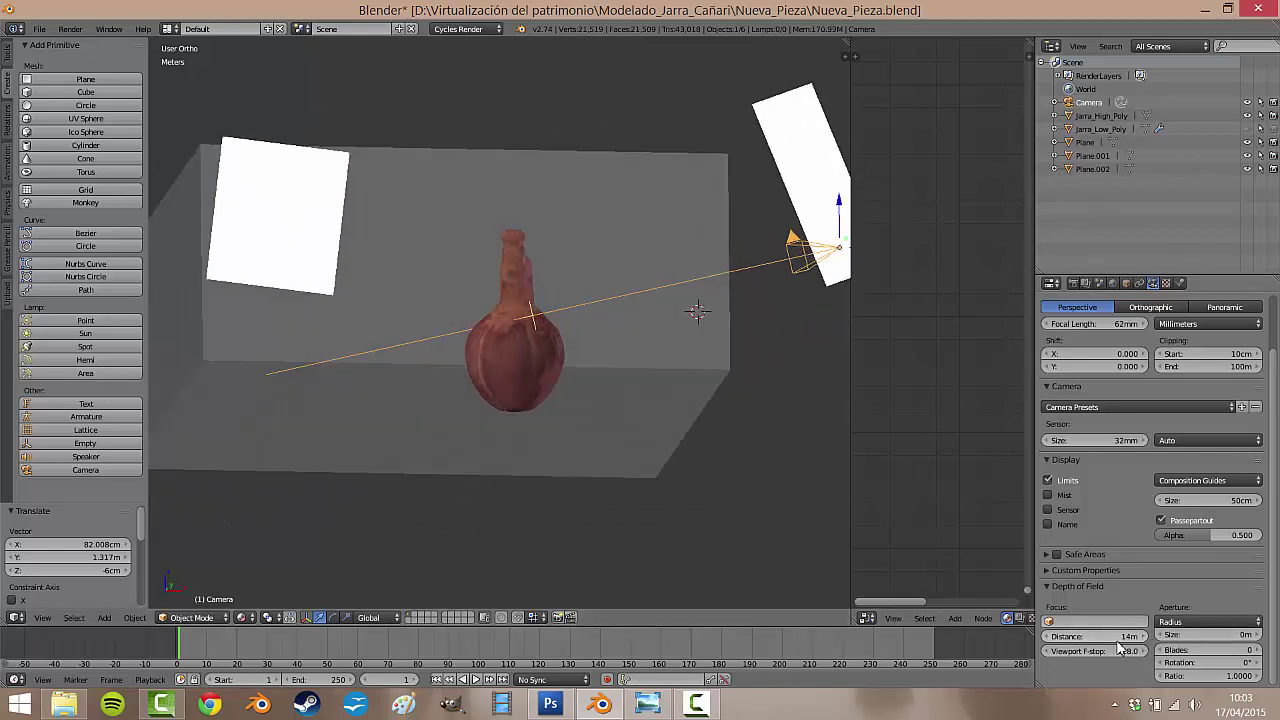
key(BackSpace)
text(.5)
key(Return)
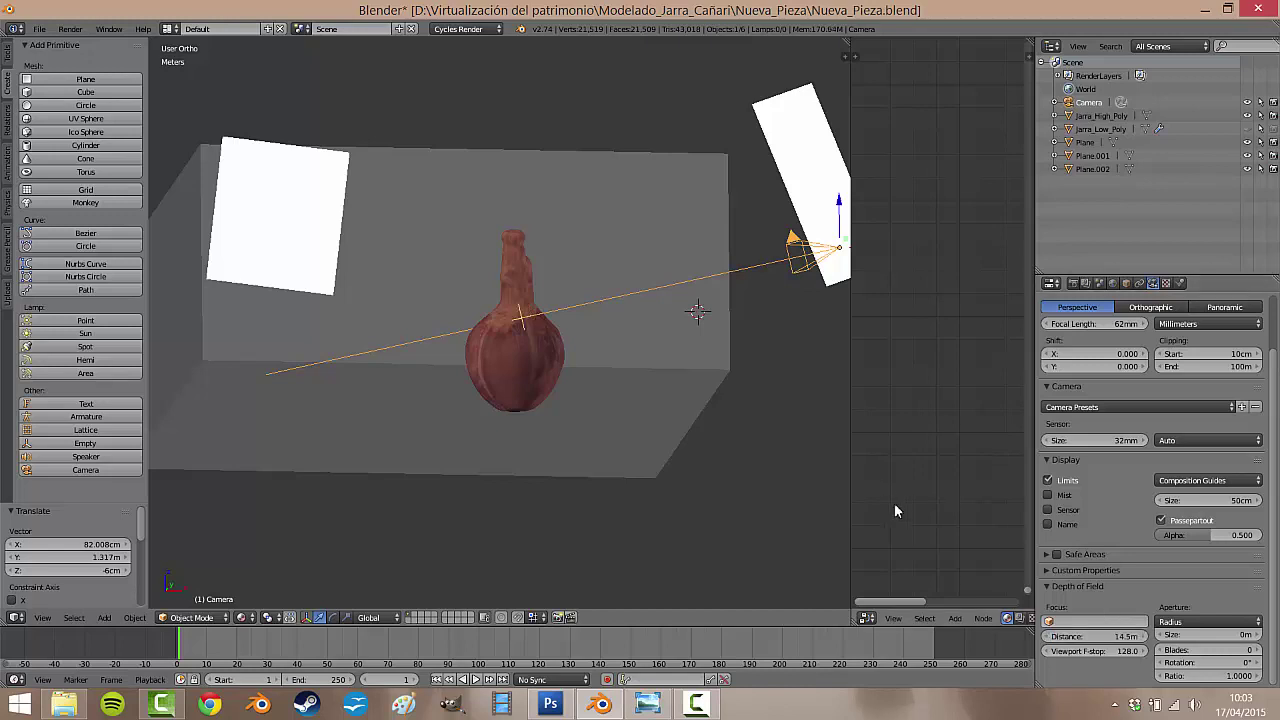
mouse_move(894, 503)
middle_down()
mouse_move(598, 443)
mouse_move(543, 456)
middle_up()
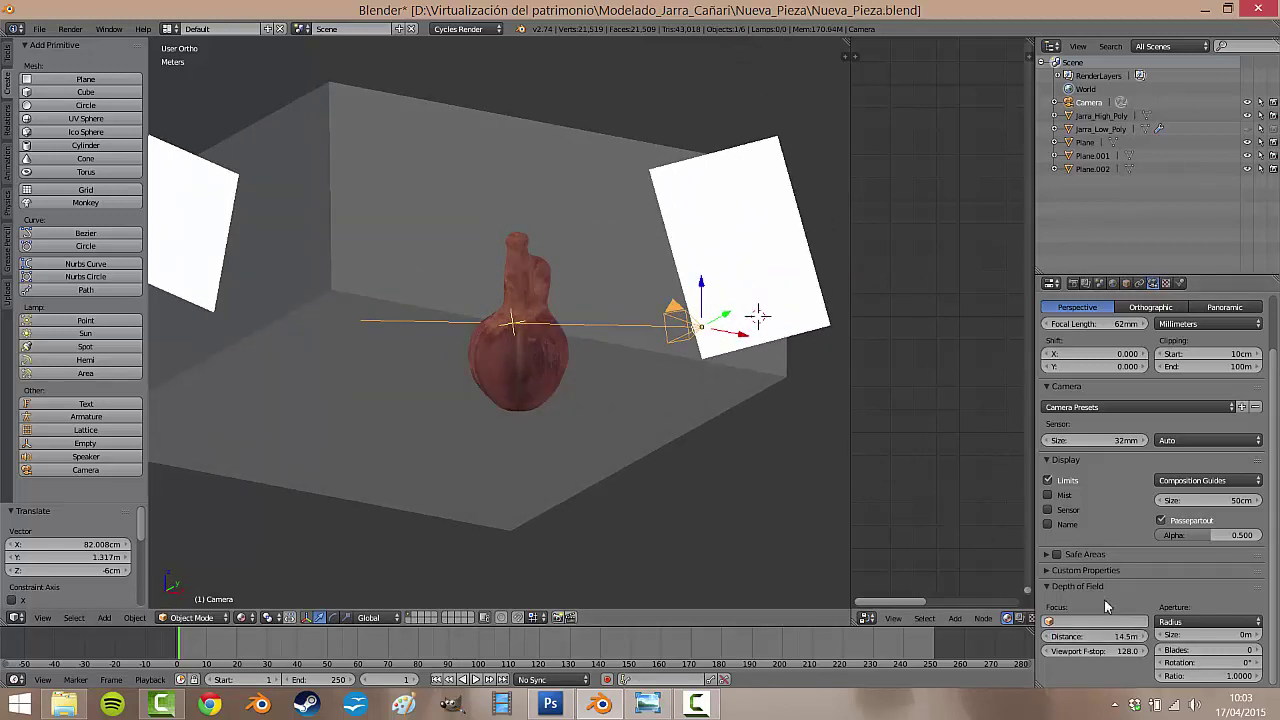
- Return to the camera view with the live Rendered preview
click(43, 617)
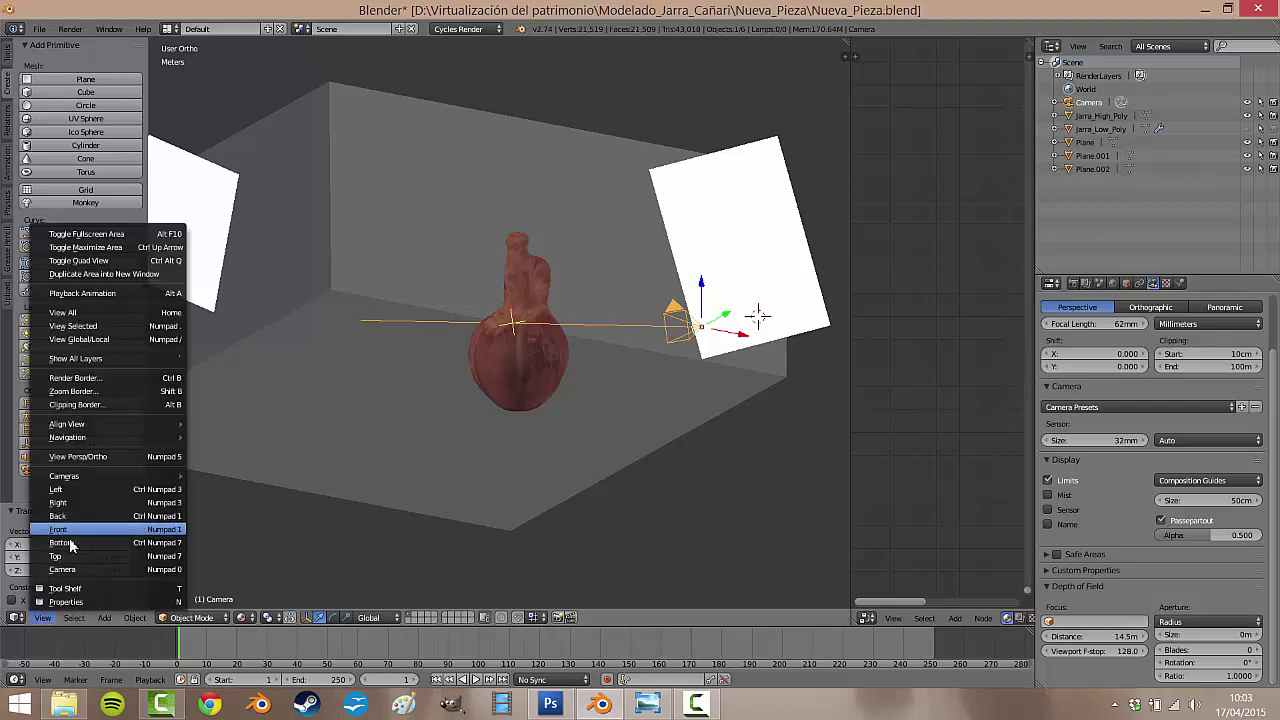
click(60, 568)
click(243, 617)
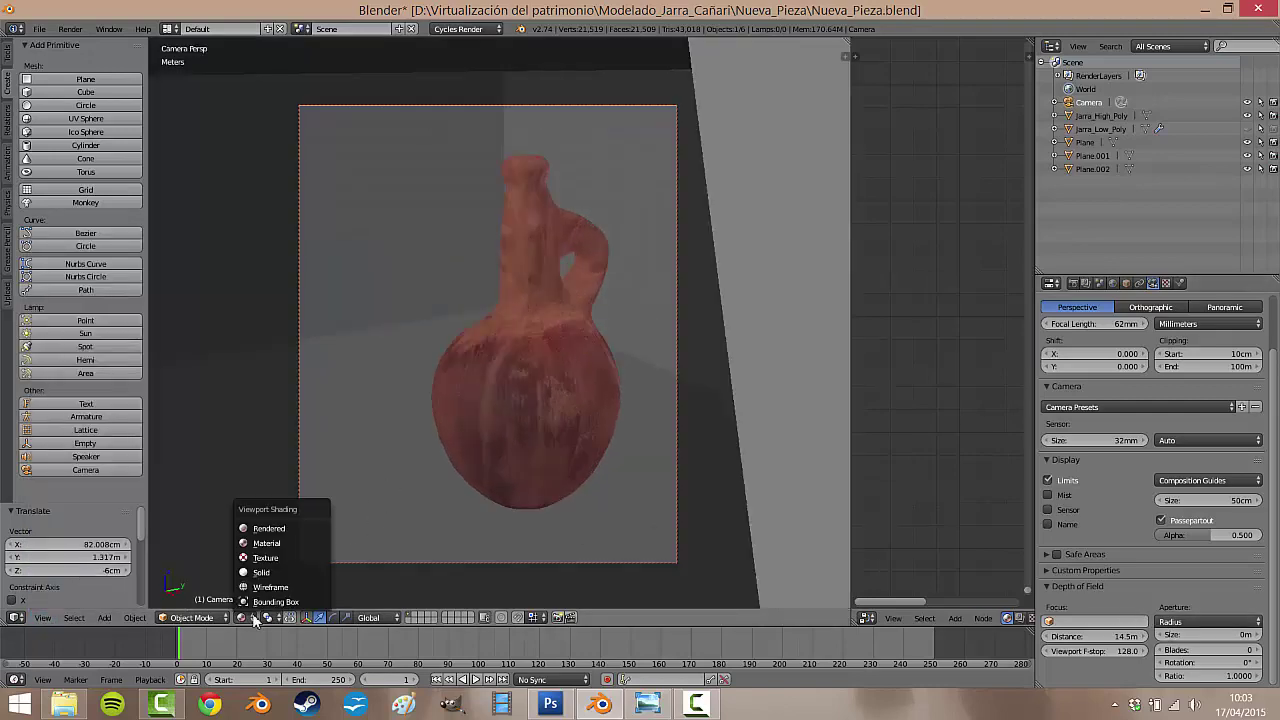
click(262, 531)
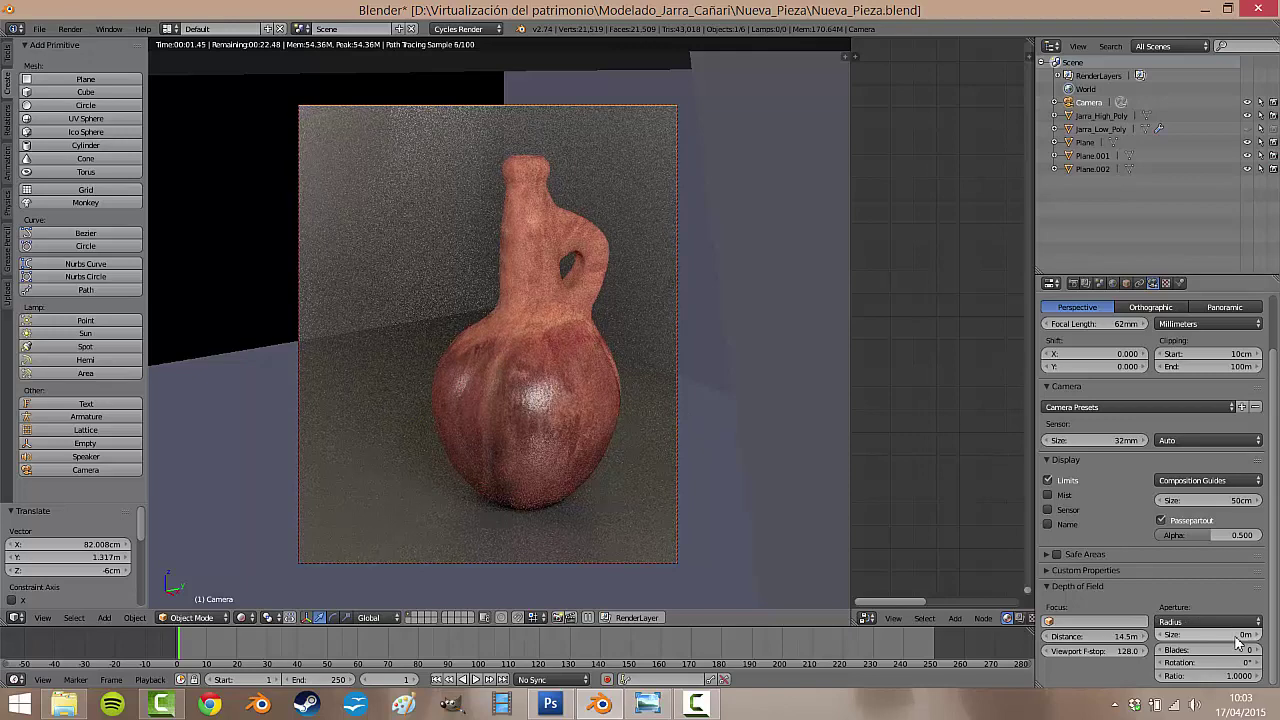
- Try depth-of-field aperture sizes of 1cm, 5cm and 9cm in the preview
click(1234, 636)
text(0.01)
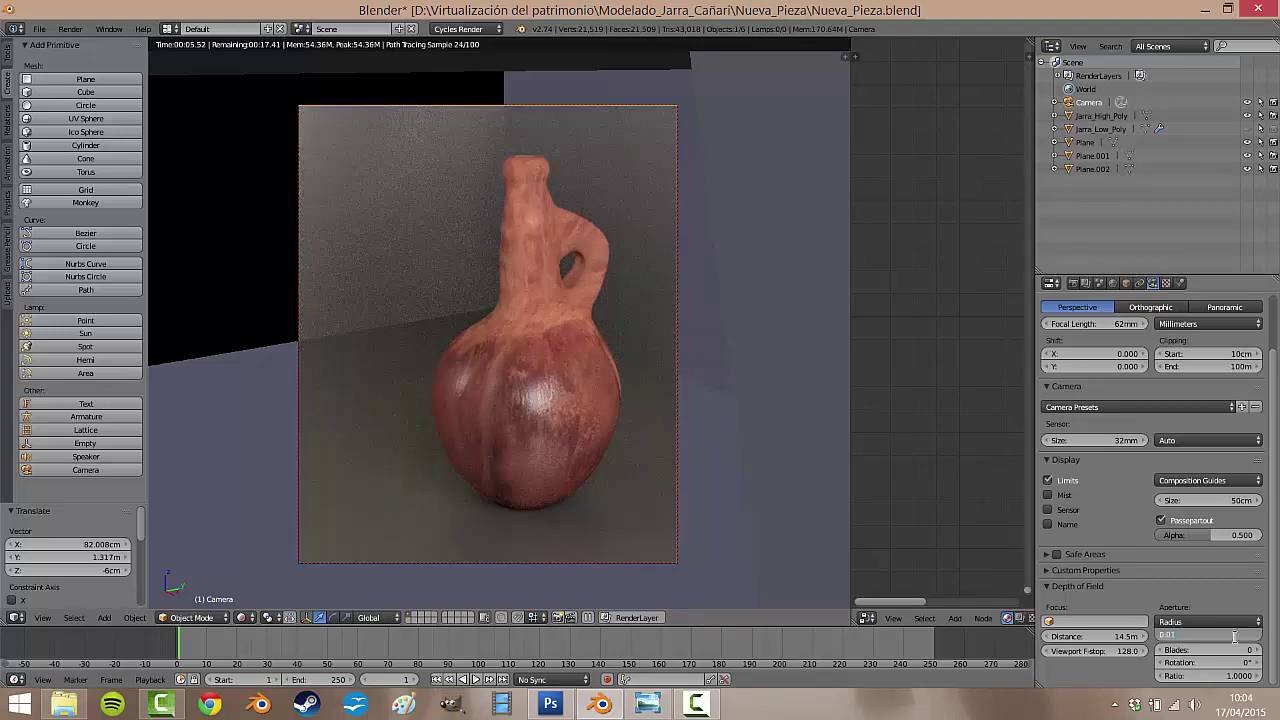
key(Return)
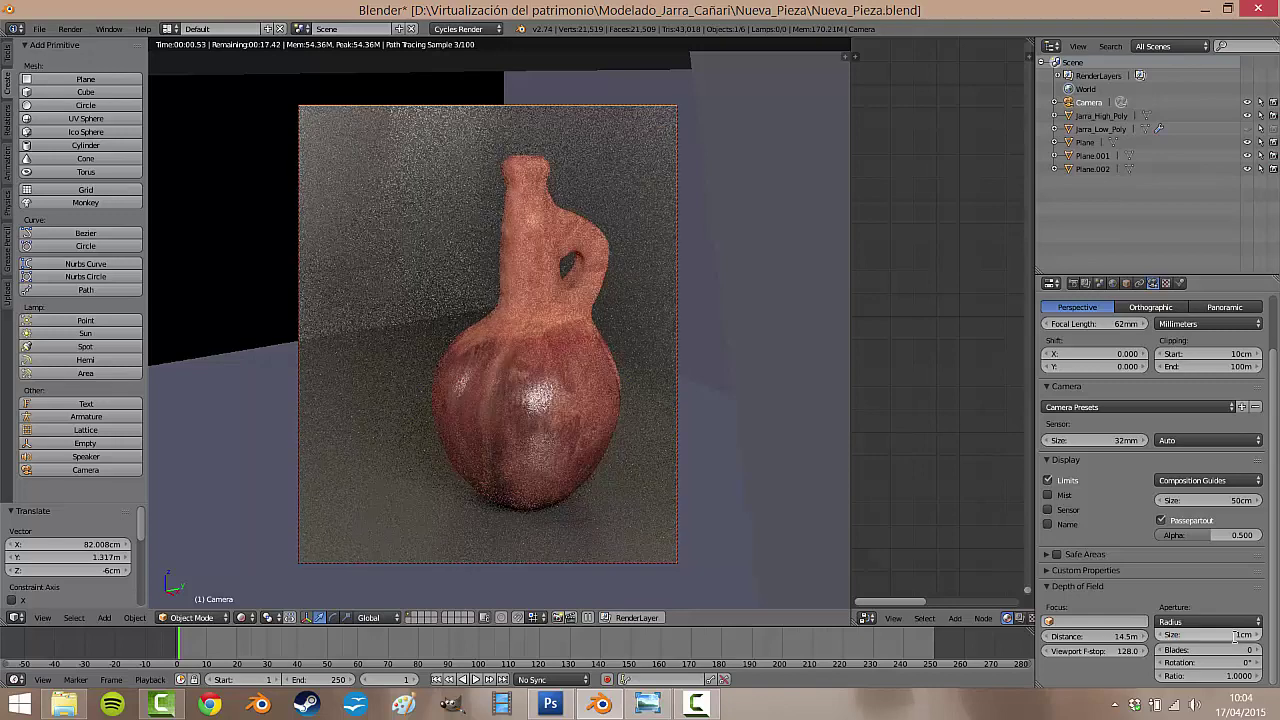
click(1238, 641)
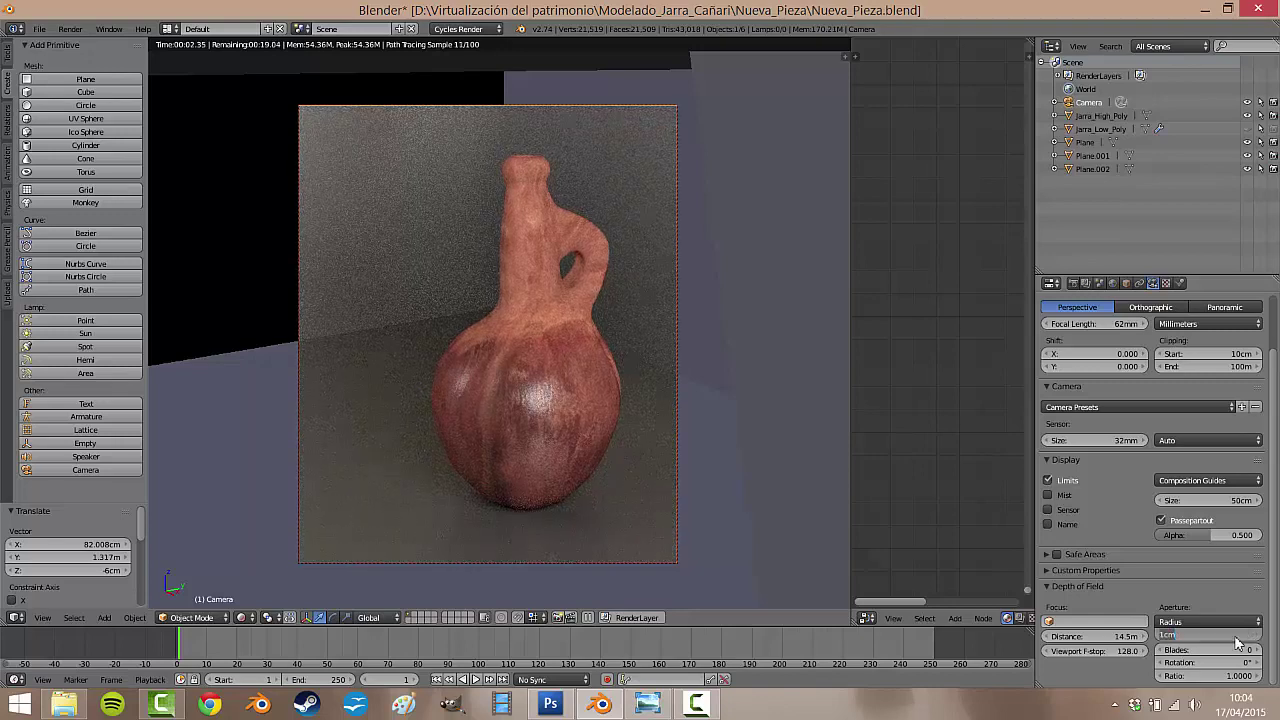
text(0.05)
key(Return)
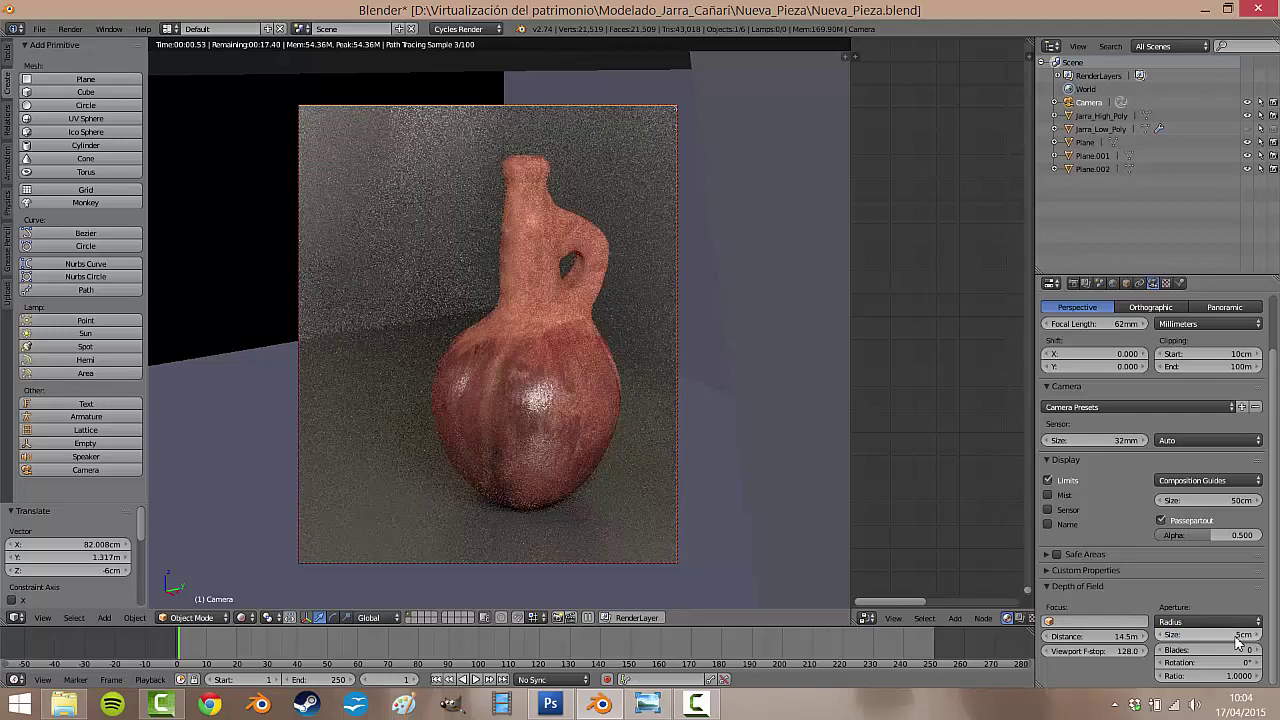
click(1238, 641)
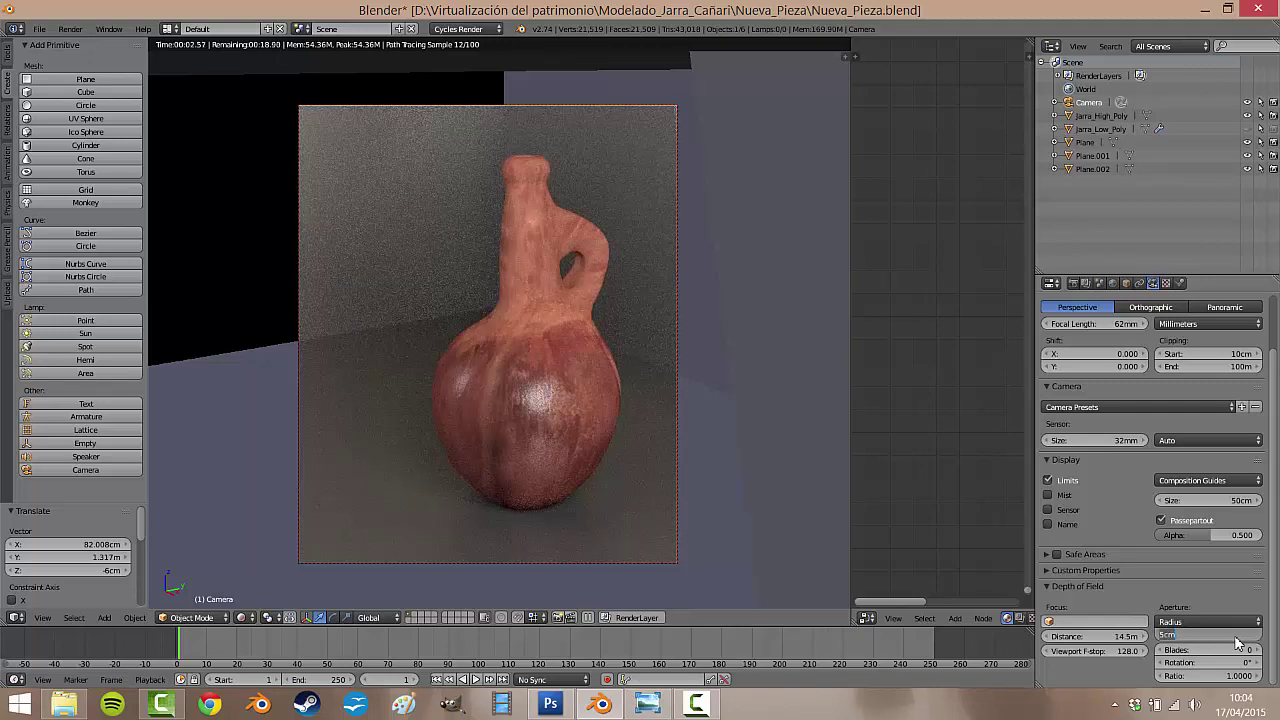
text(0.0)
text(9)
key(Return)
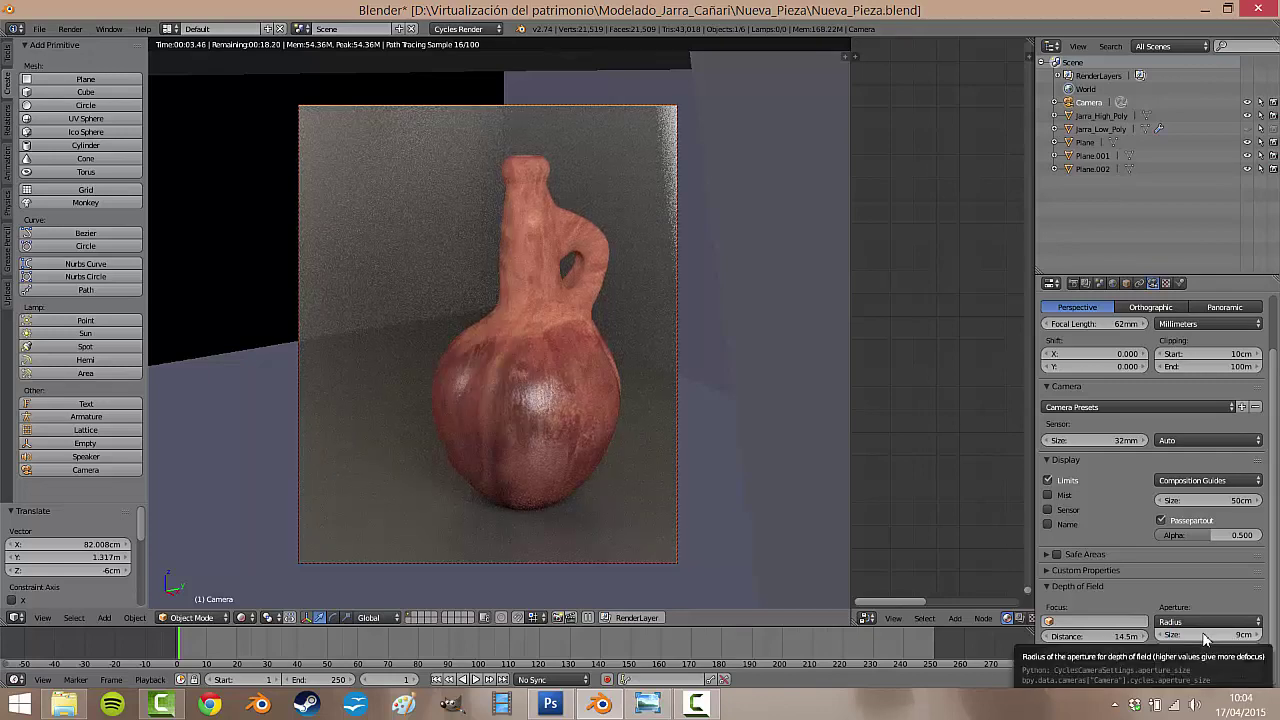
- Settle the aperture size at 0.01 (10cm) and switch the viewport to Texture shading
click(1205, 636)
text(1)
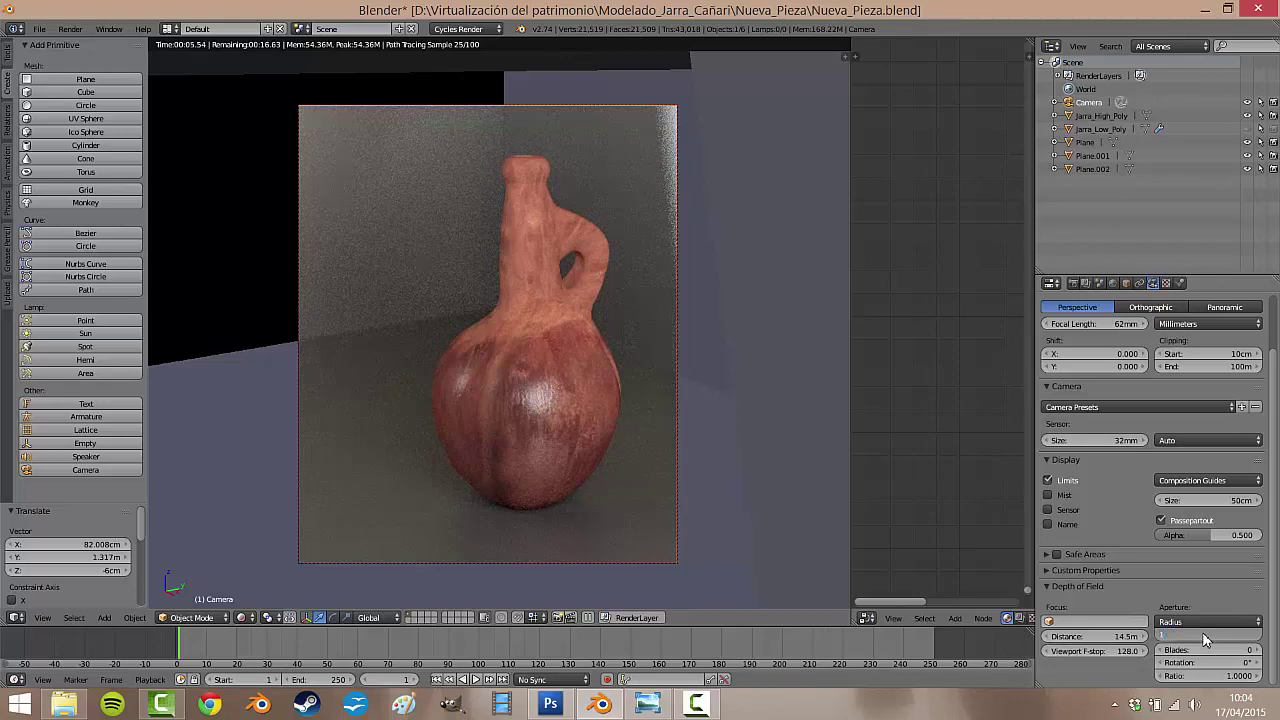
key(Return)
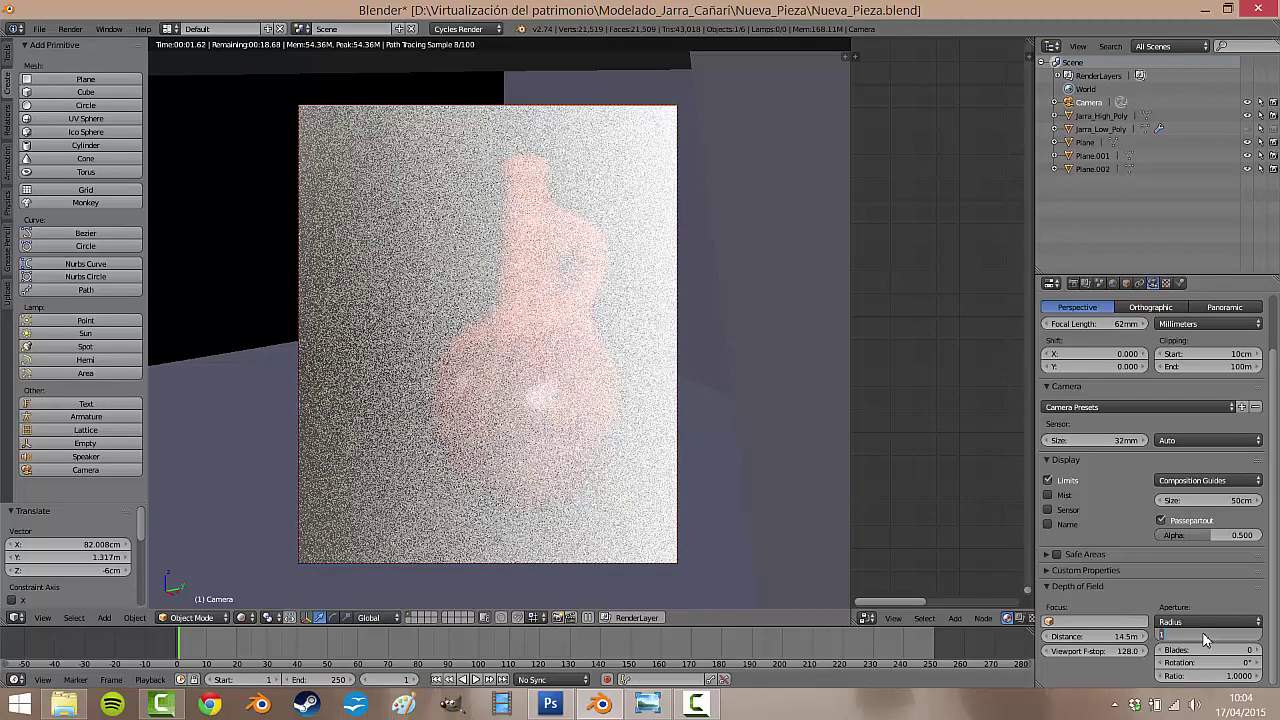
click(1205, 636)
text(0.0)
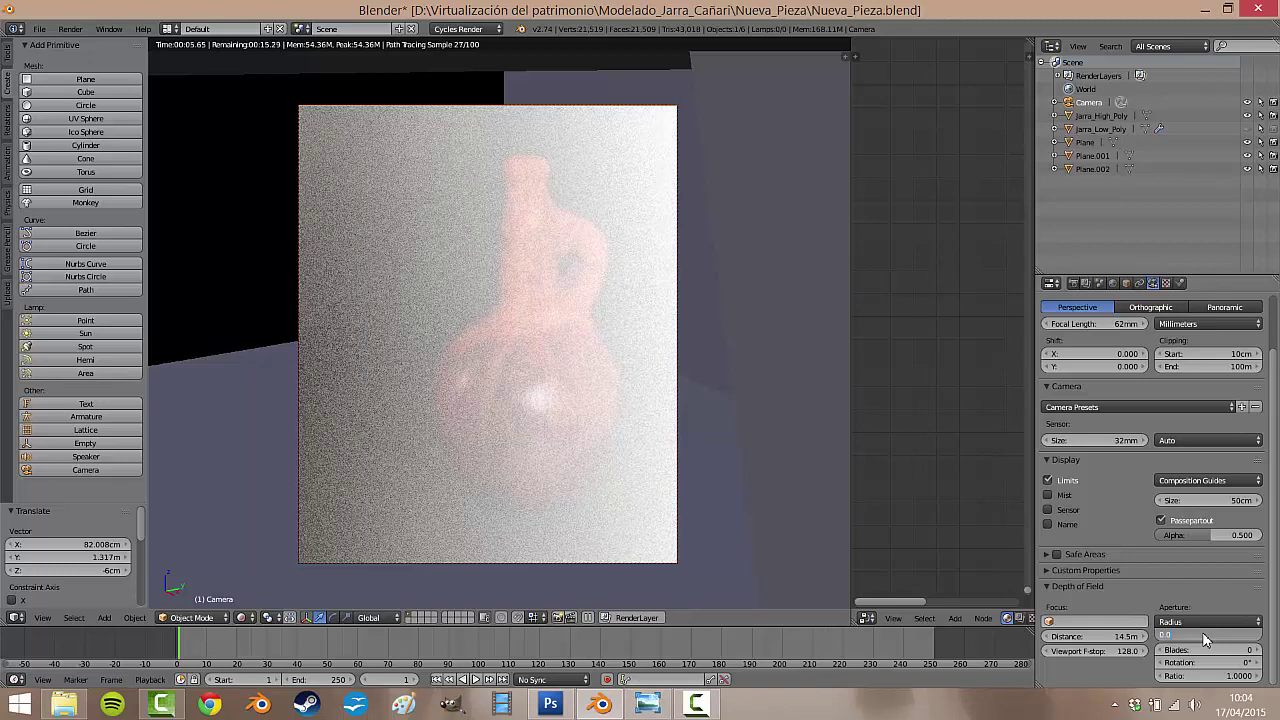
text(Size: 1)
key(Return)
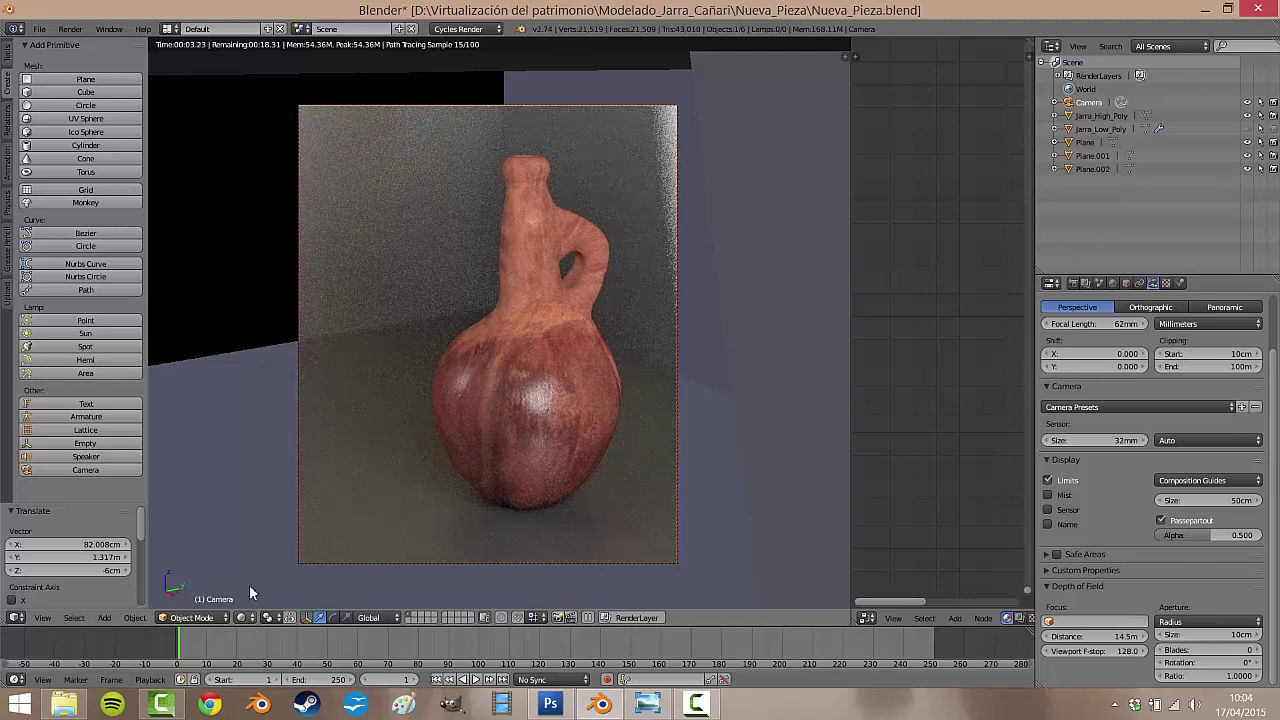
click(241, 617)
click(265, 550)
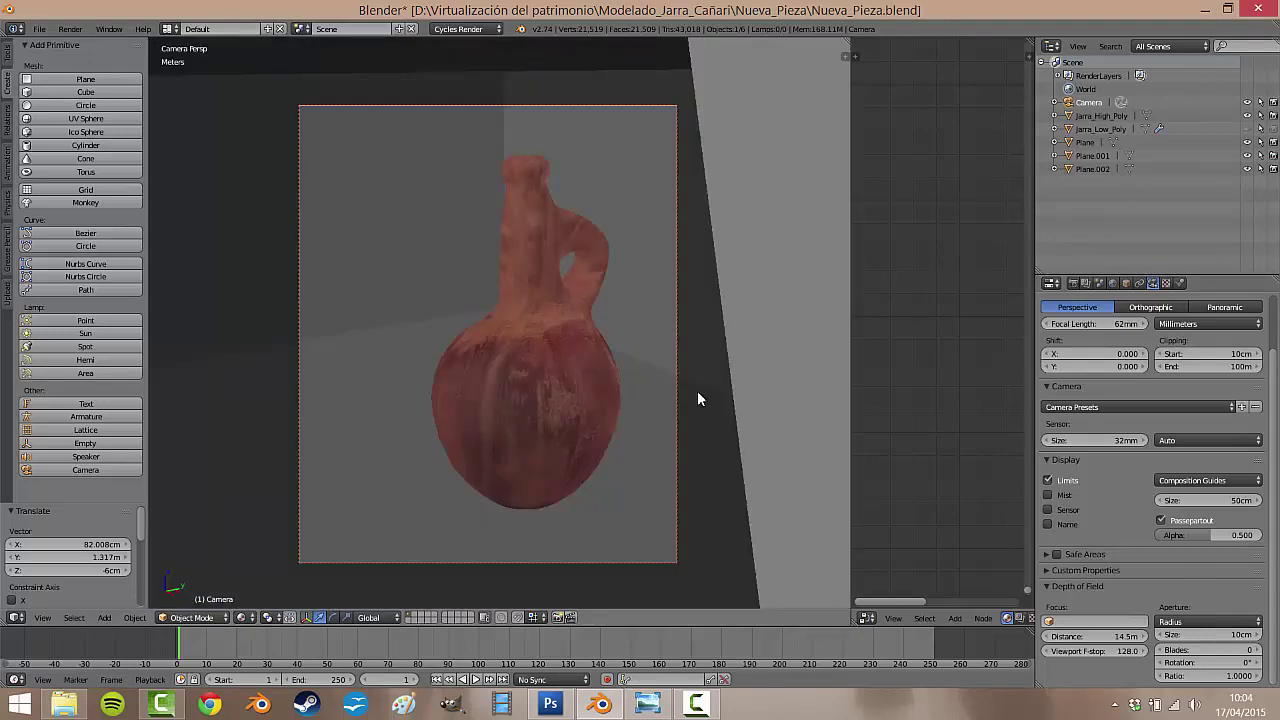
- Rotate the backdrop Plane -11.09° about Z and return to the Rendered preview
key(shift+f)
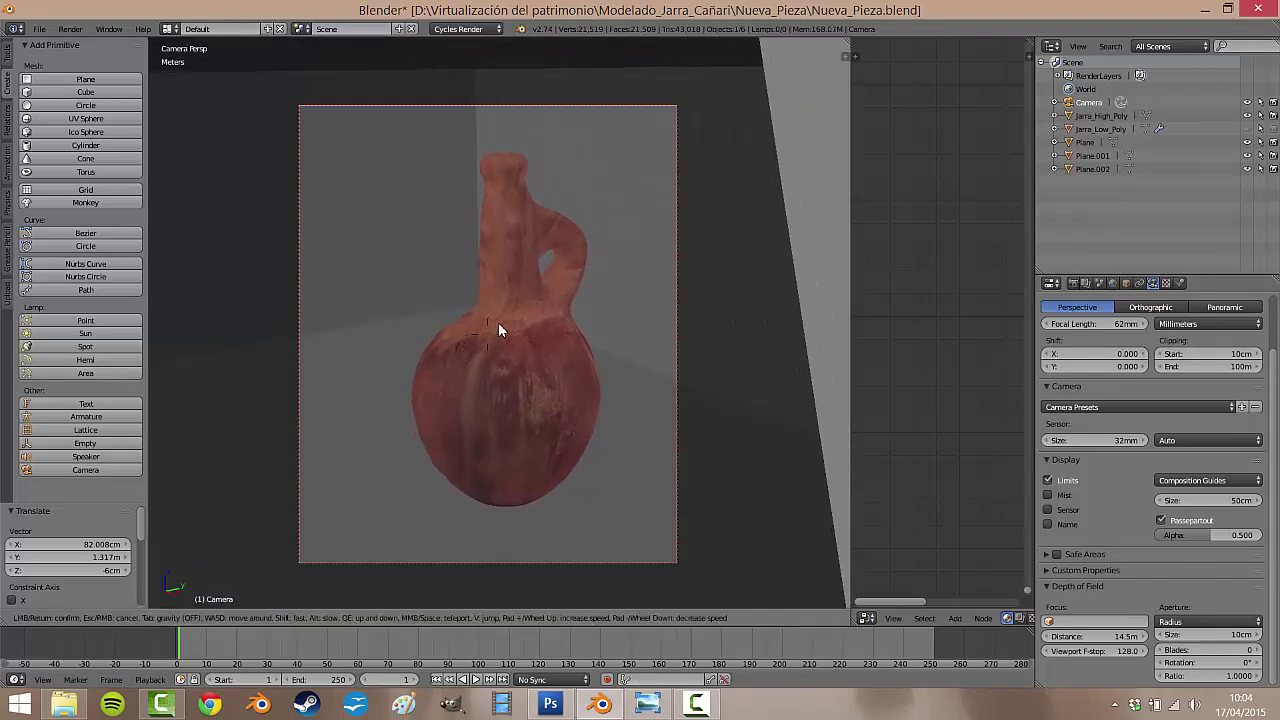
click(499, 322)
right_click(740, 320)
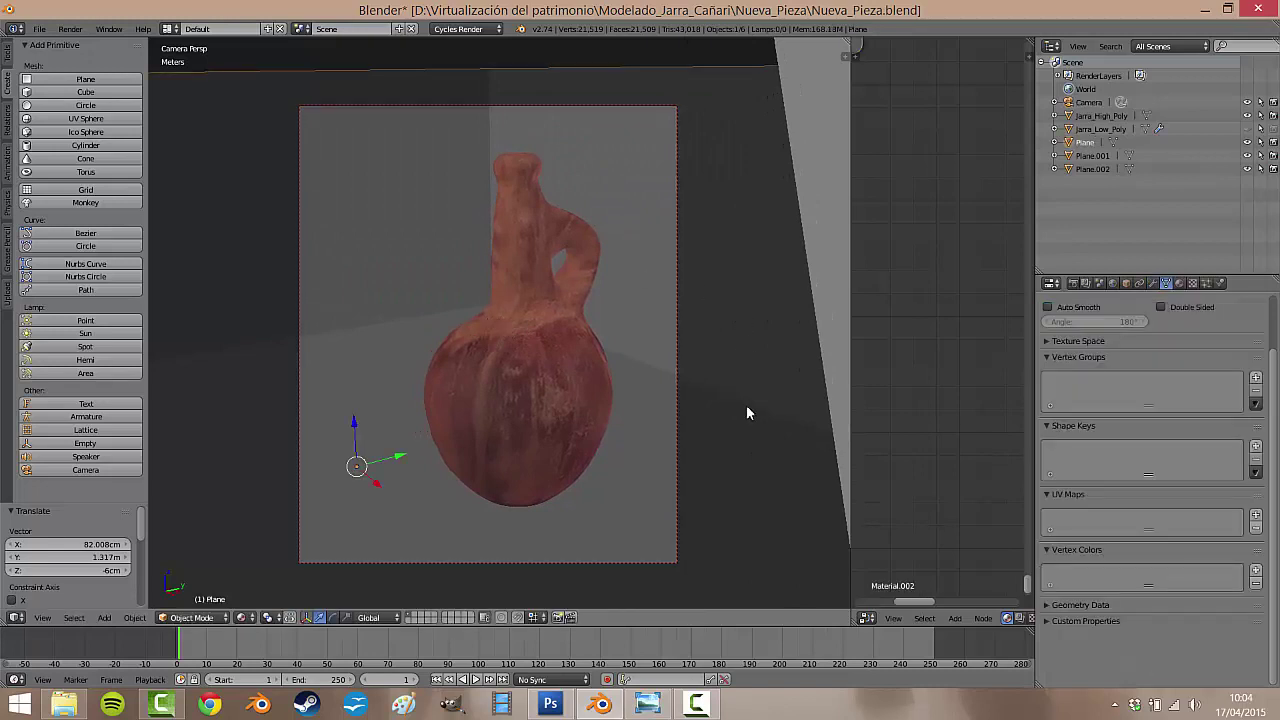
key(r)
key(z)
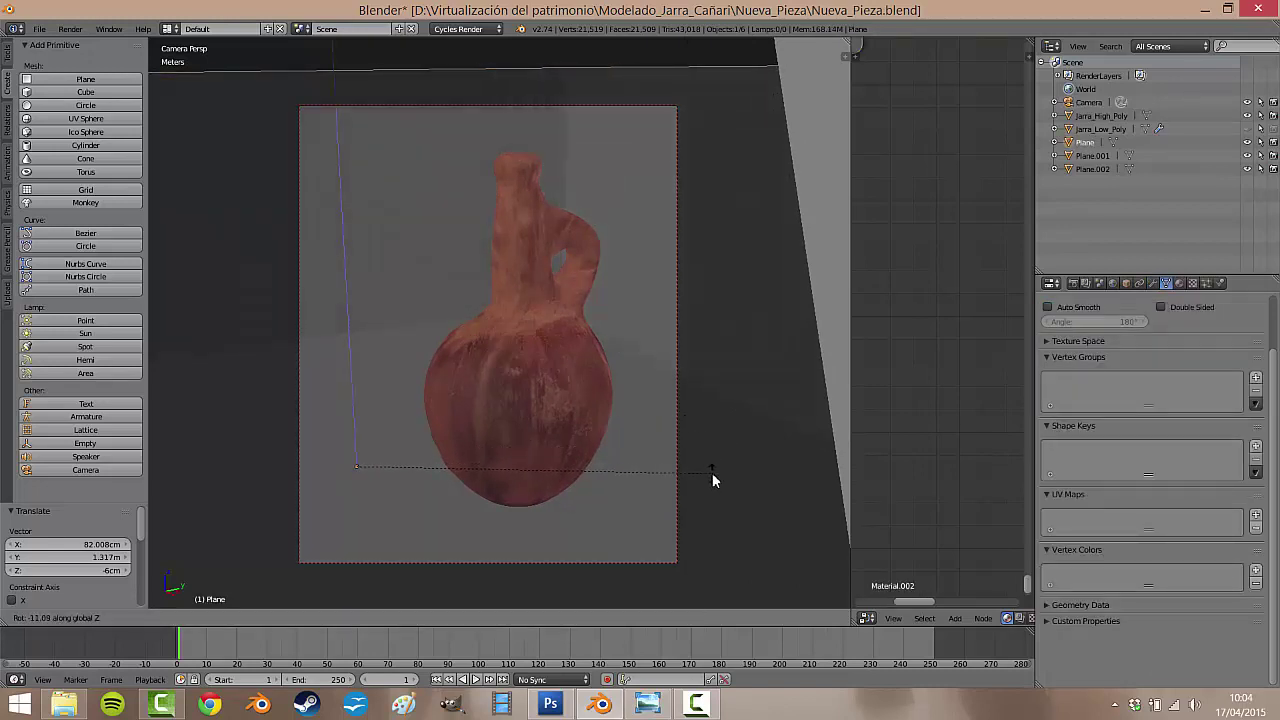
click(712, 472)
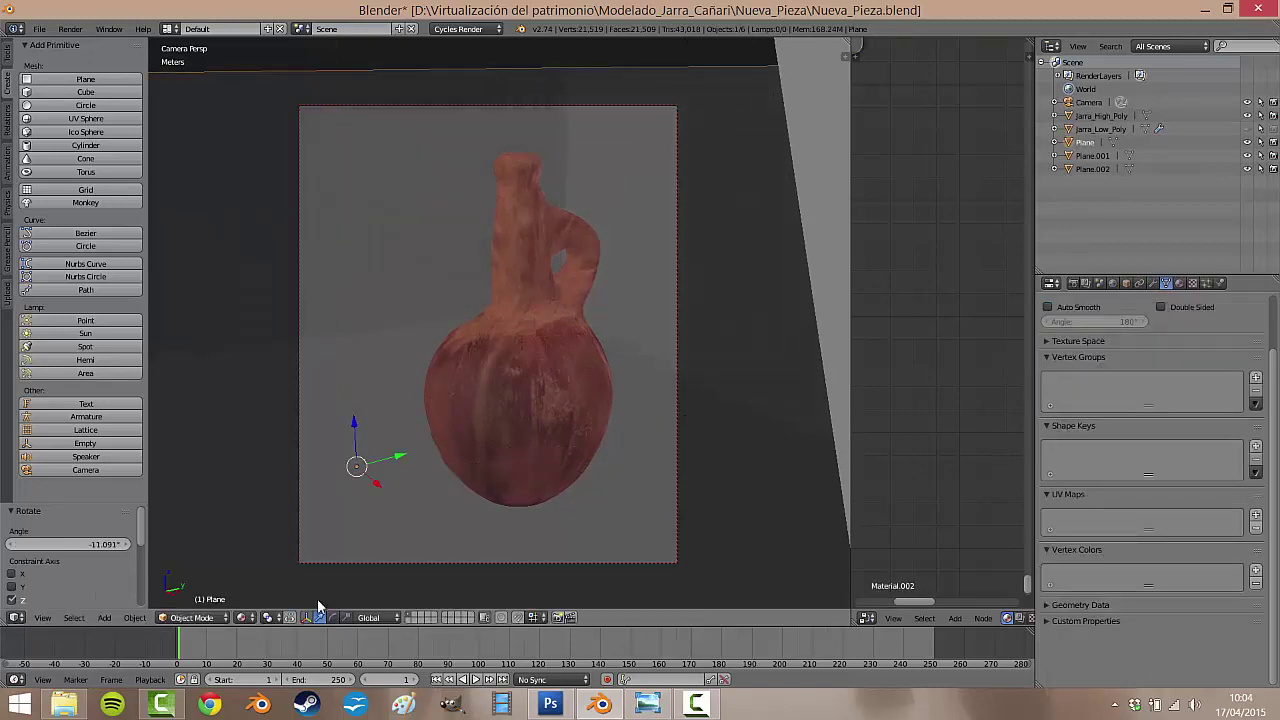
click(245, 617)
click(270, 528)
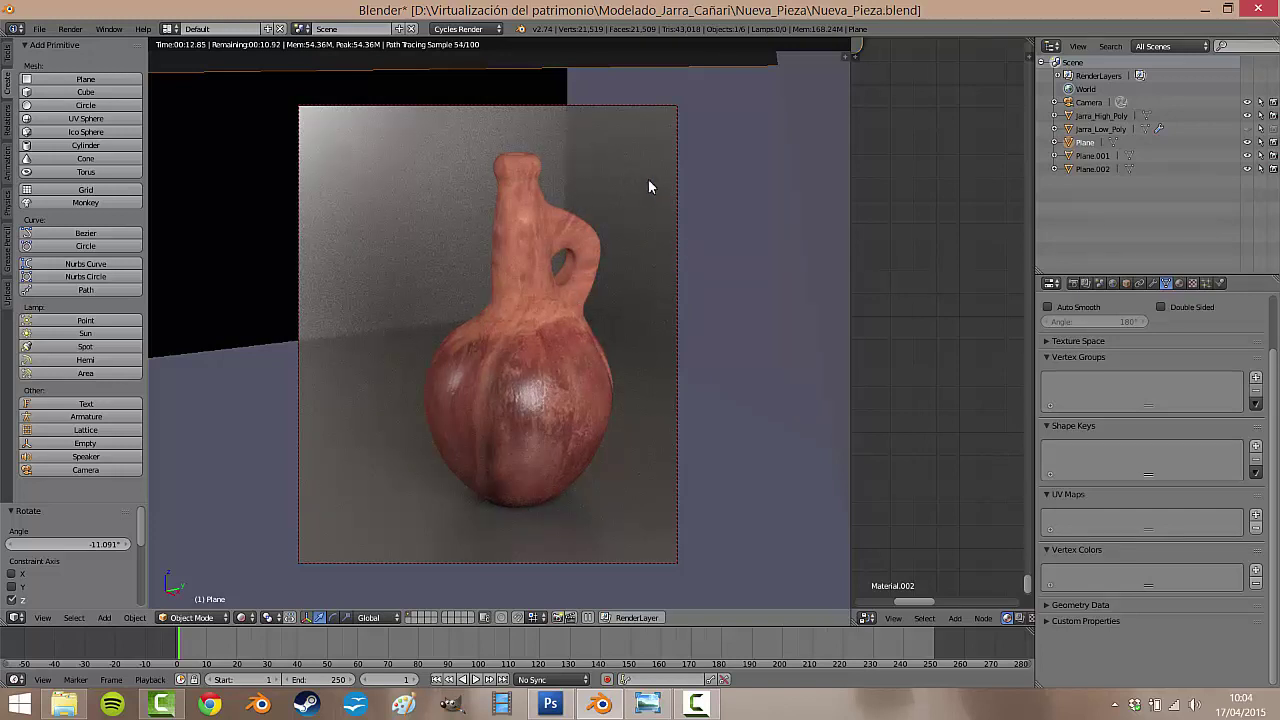
- Select the white plane Plane.001, move it and freely rotate it
click(1098, 169)
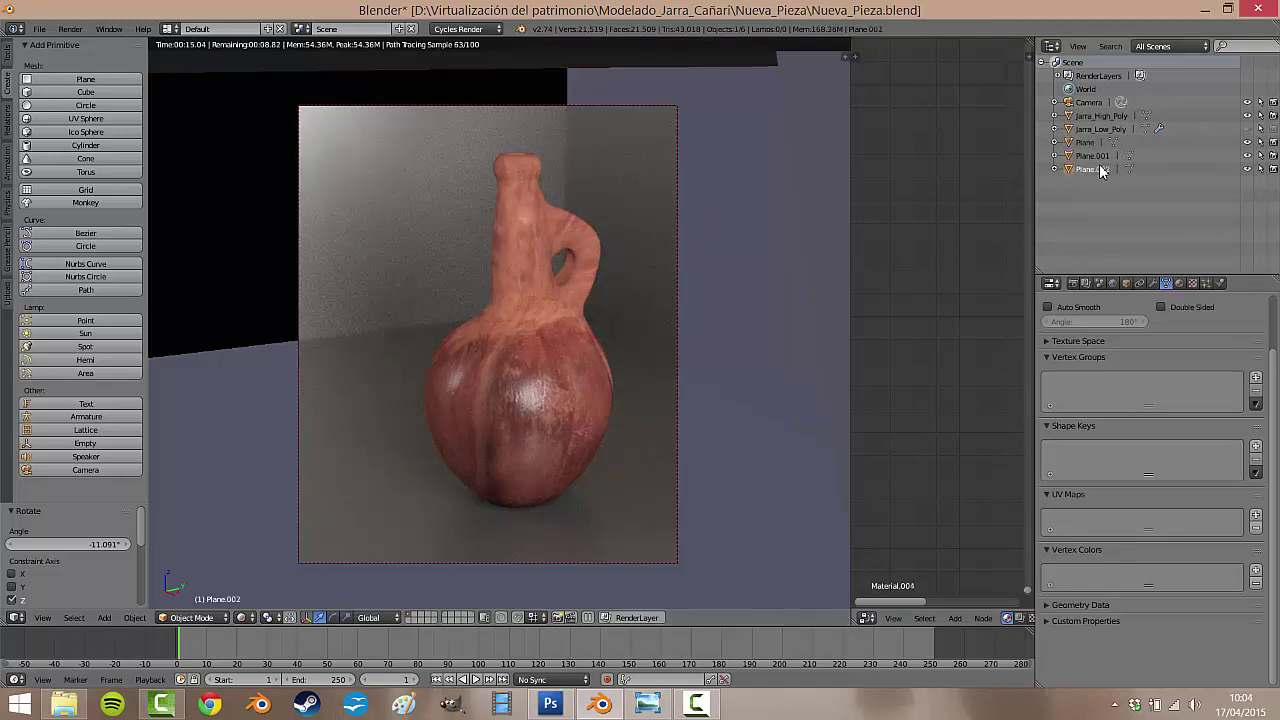
scroll(674, 284, down, 3)
right_click(717, 320)
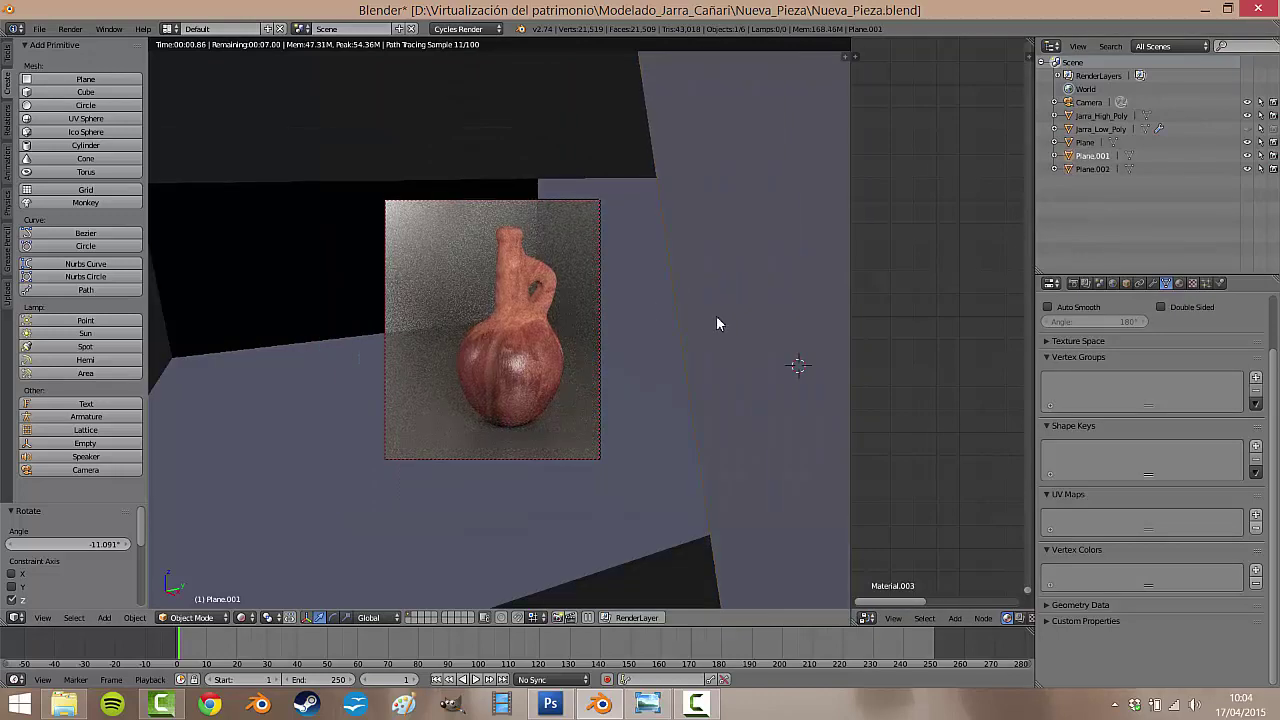
key(g)
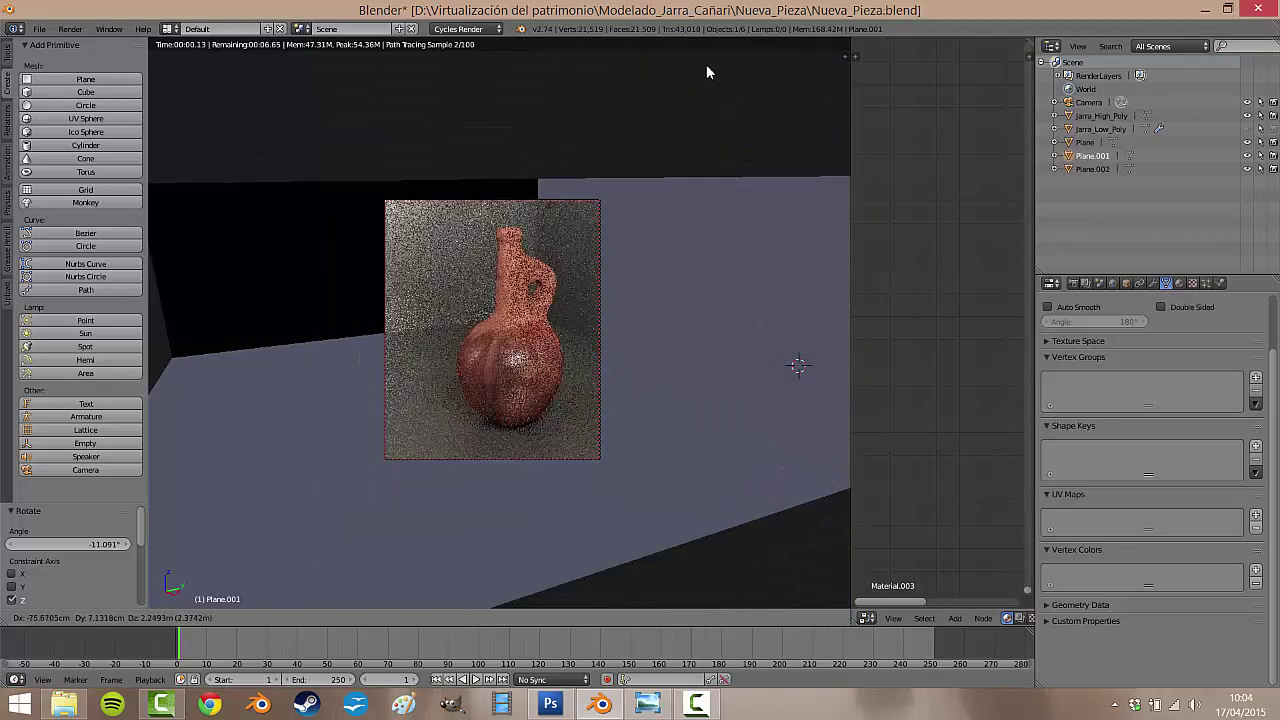
click(706, 68)
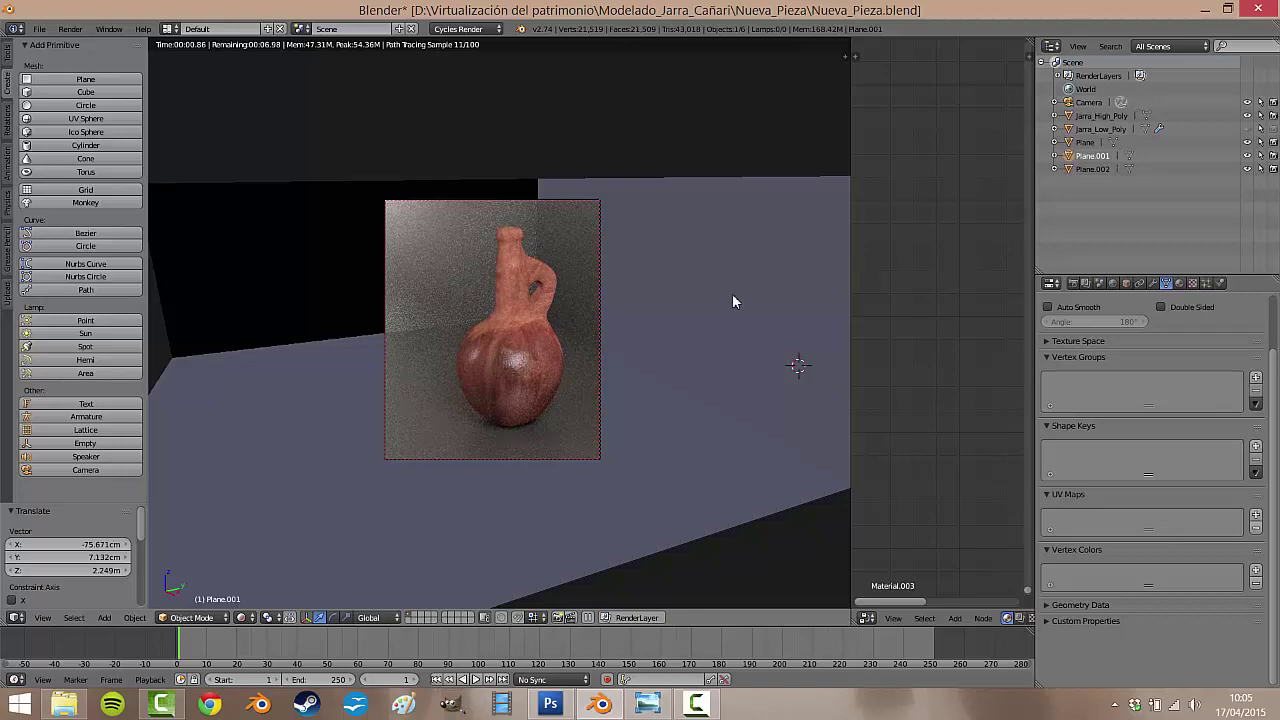
key(r)
key(r)
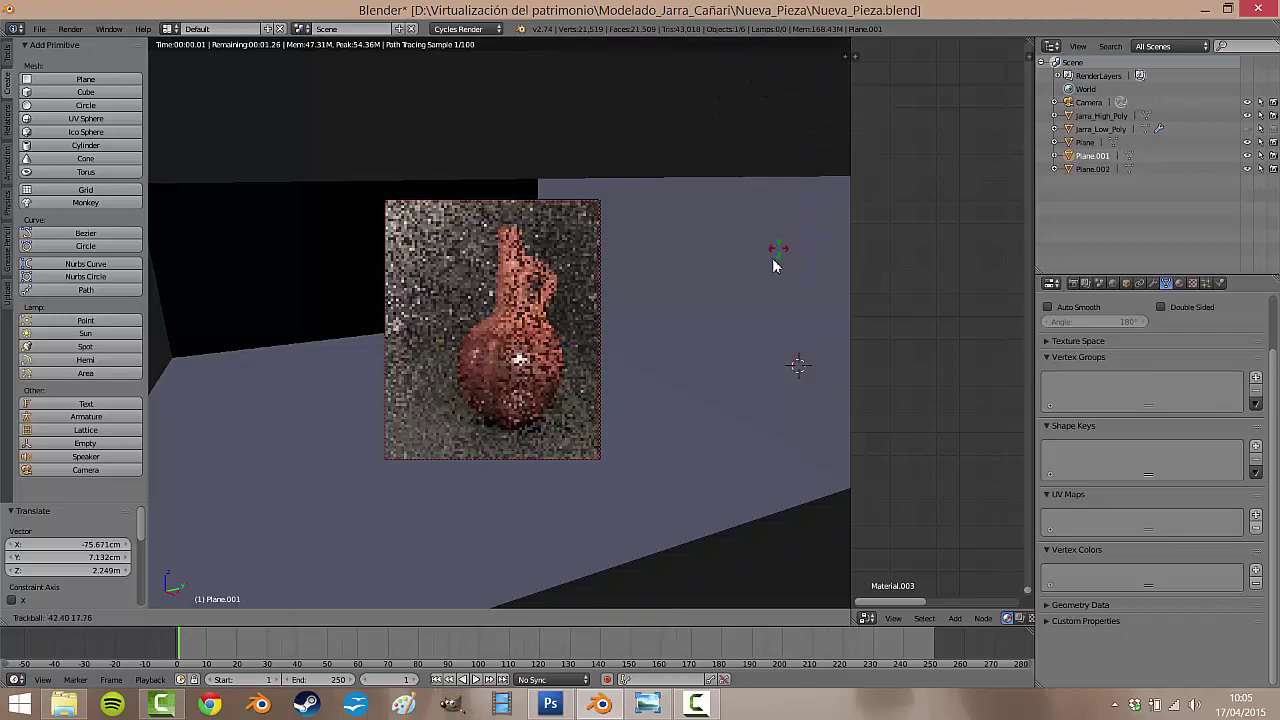
click(766, 275)
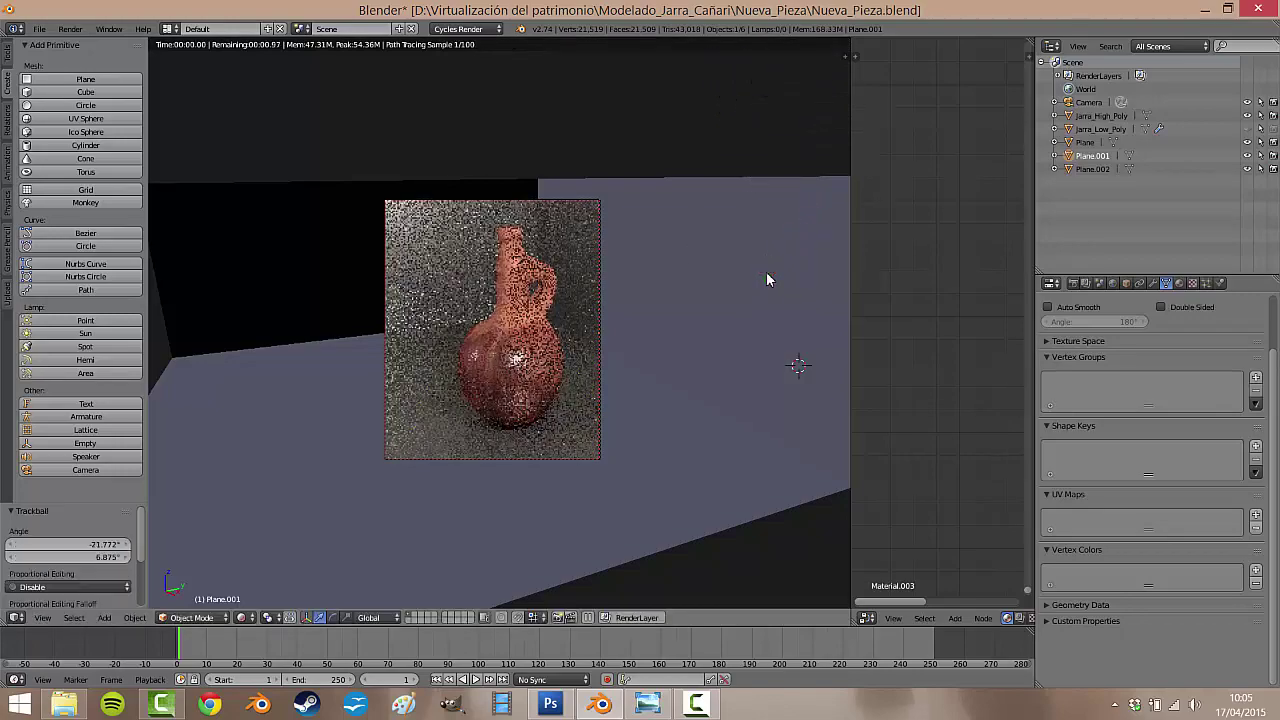
- Re-rotate and move Plane.001 to X -30.7cm, Y 3.202m, Z 39.258cm, then return to camera view
mouse_move(766, 271)
middle_down()
mouse_move(670, 296)
mouse_move(635, 388)
middle_up()
key(KP_0)
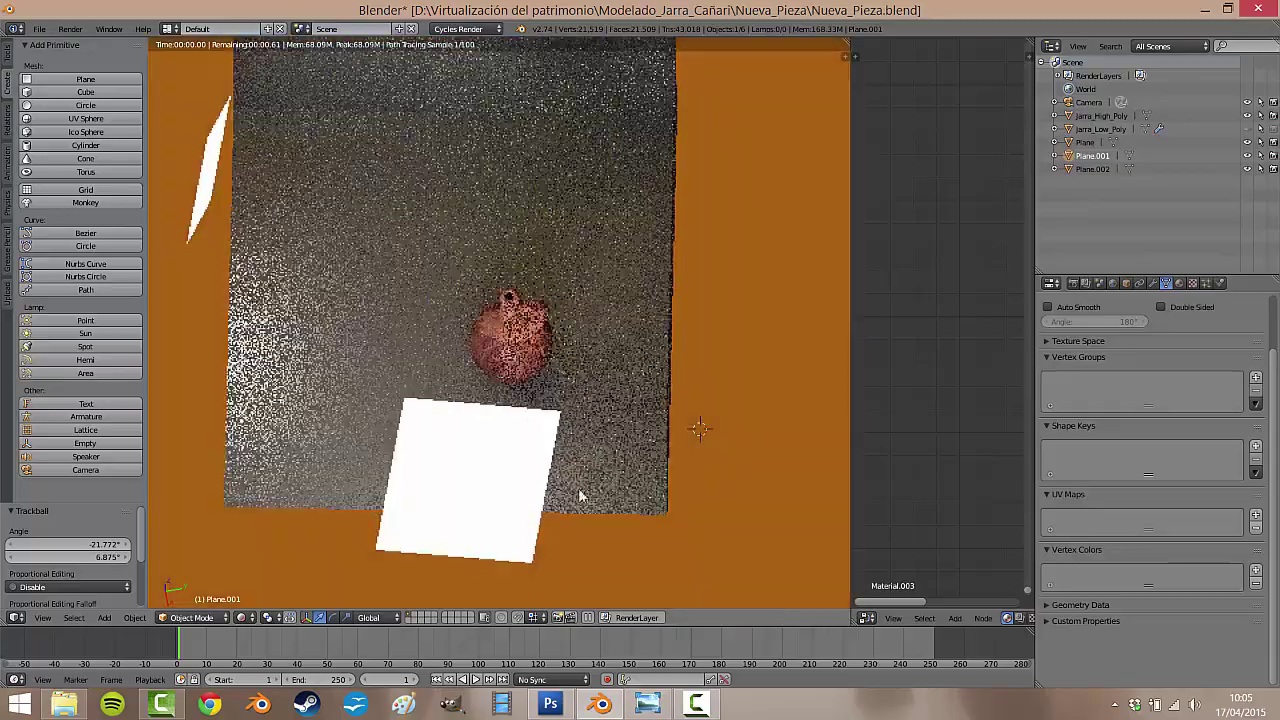
key(r)
key(r)
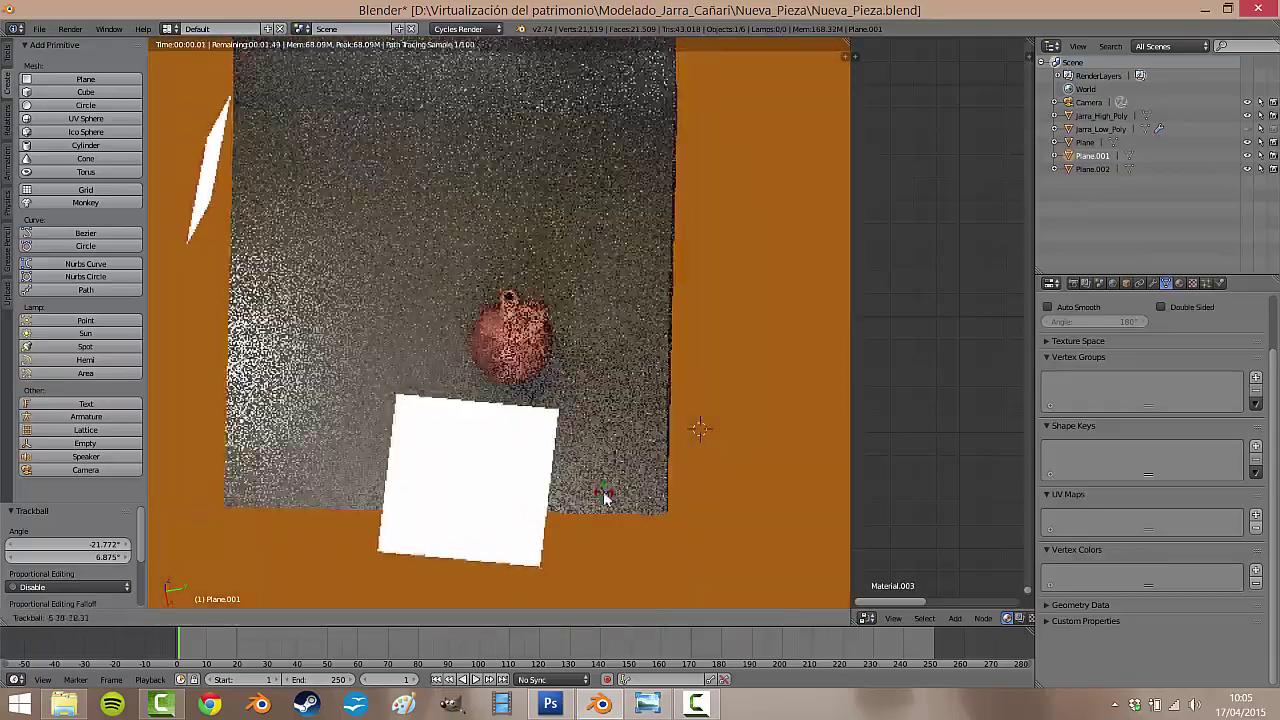
click(550, 527)
key(g)
click(622, 515)
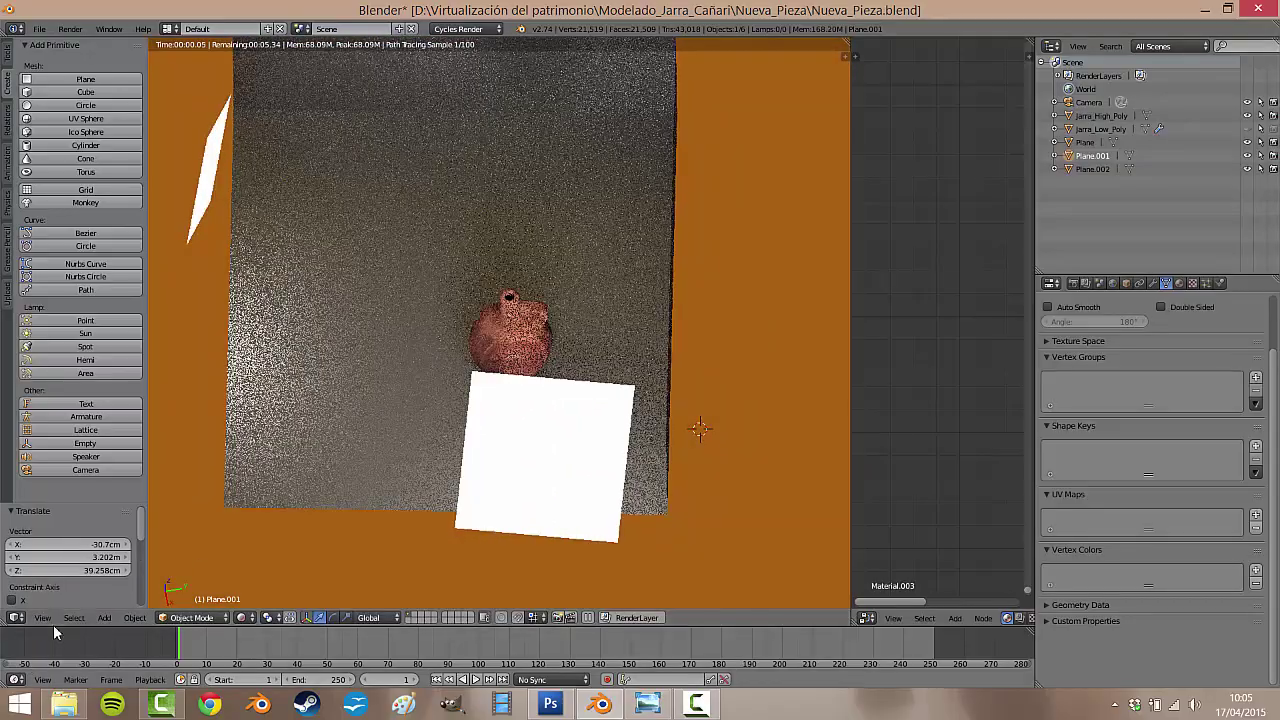
click(43, 617)
click(60, 570)
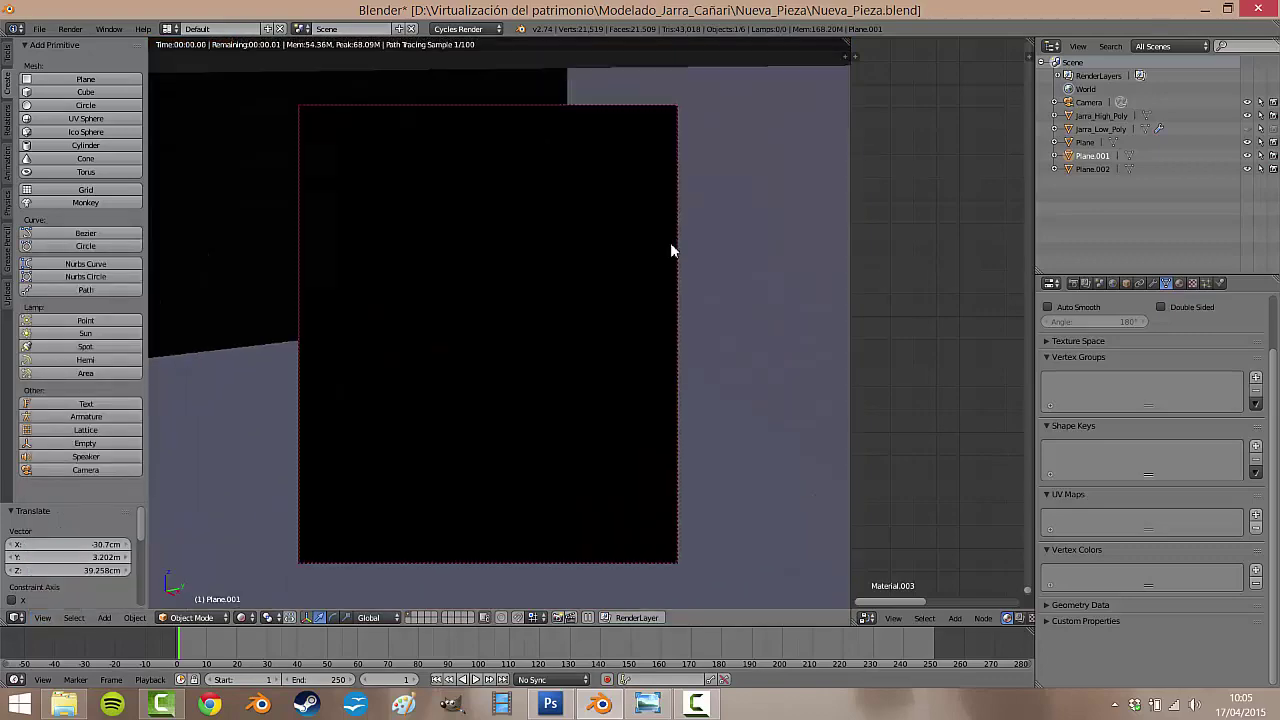
key(KP_0)
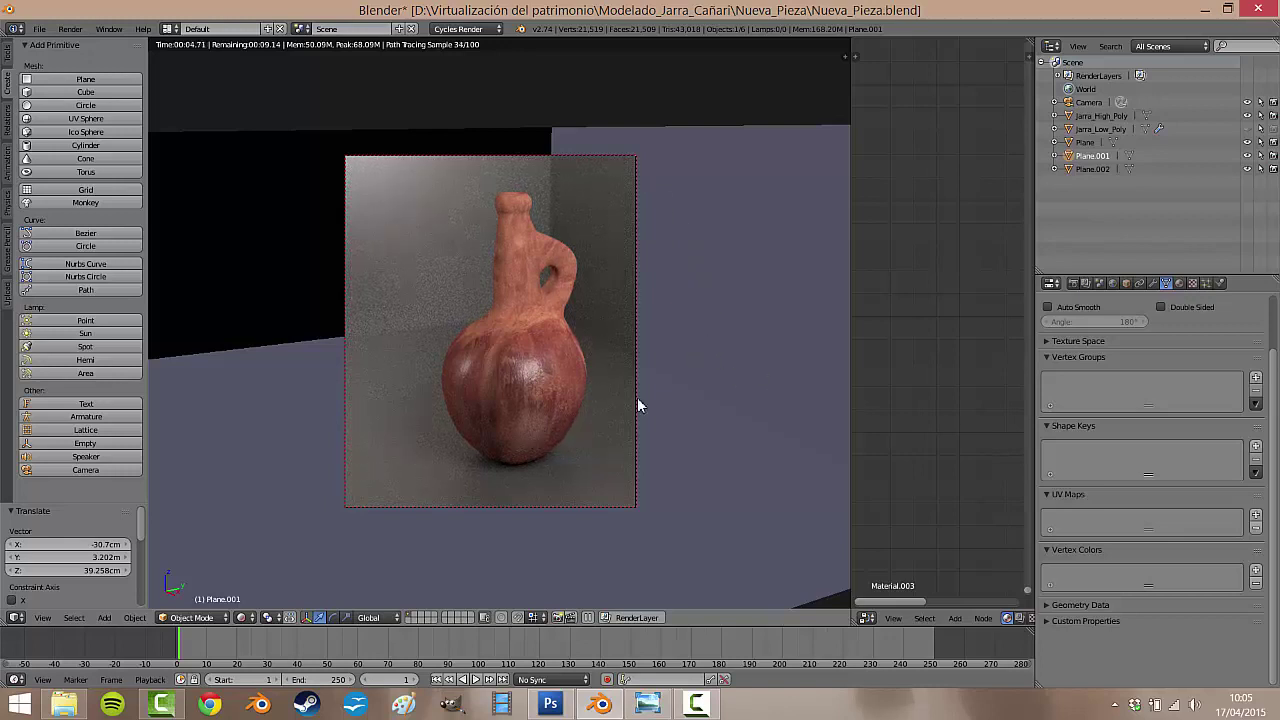
- Select the camera and merge the empty right area into the 3D viewport
right_click(606, 157)
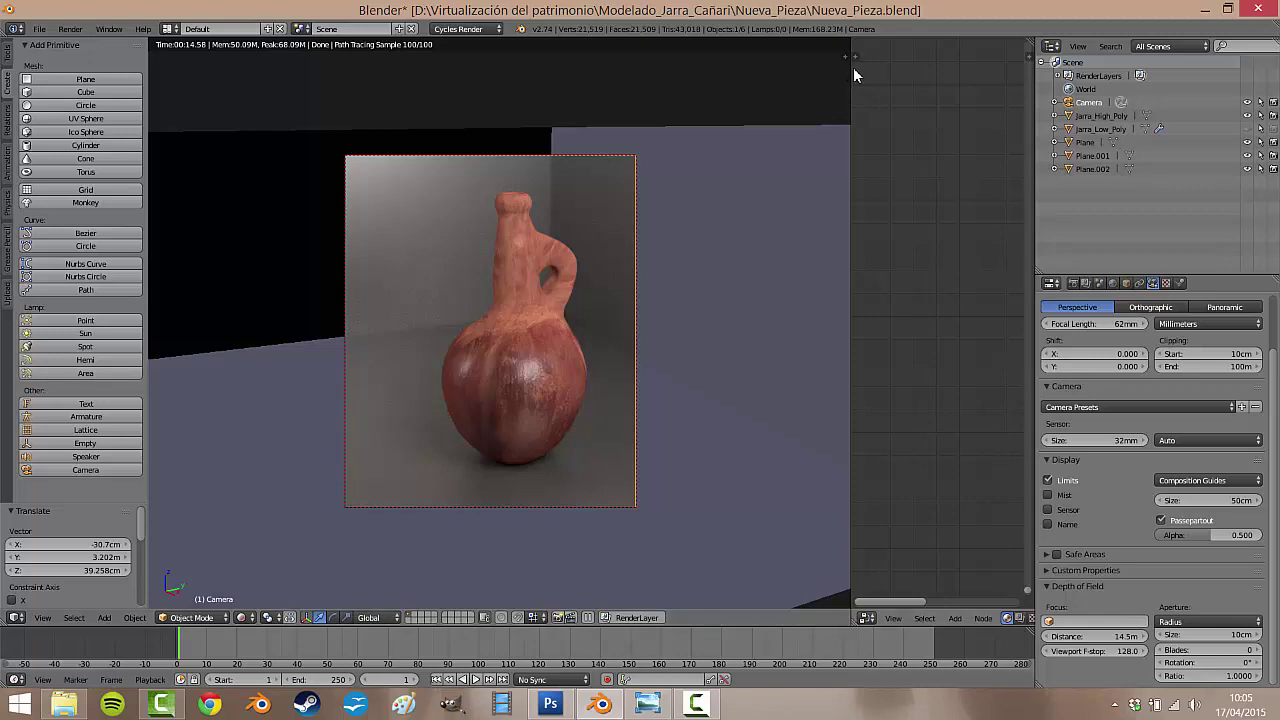
drag(852, 44, 889, 67)
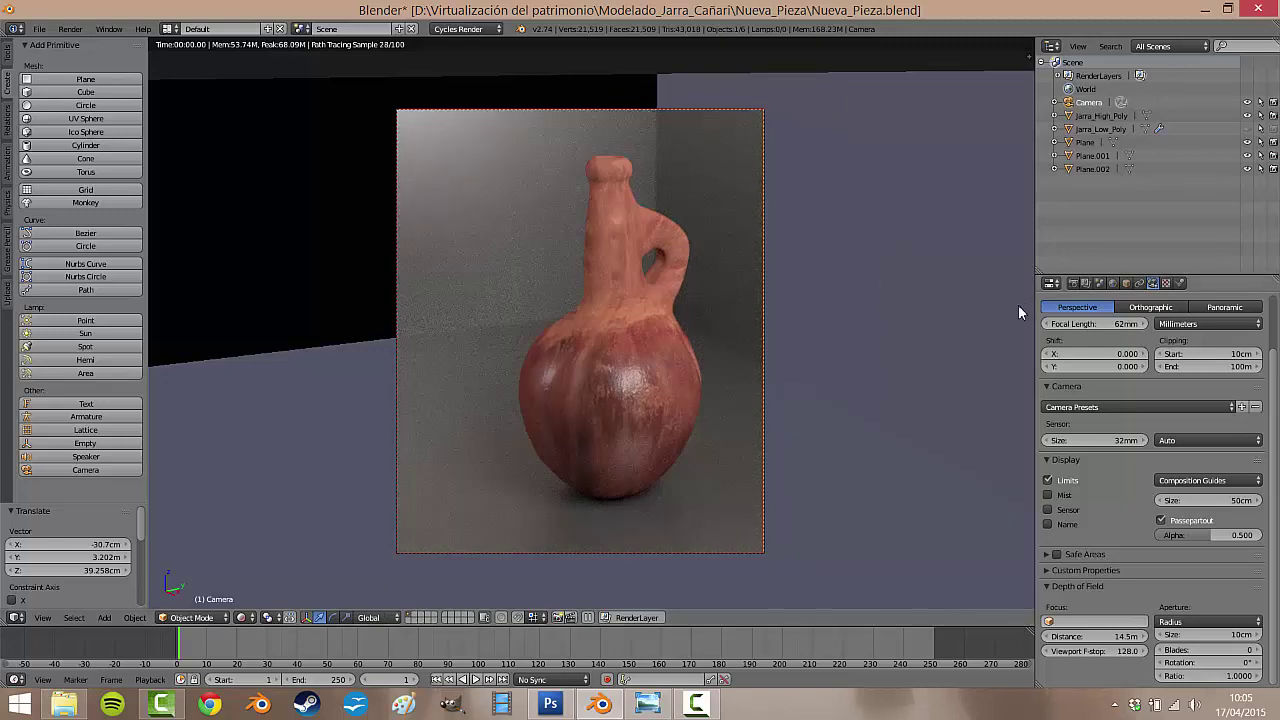
- Set the render sample count to 250 in the Render settings
click(1076, 284)
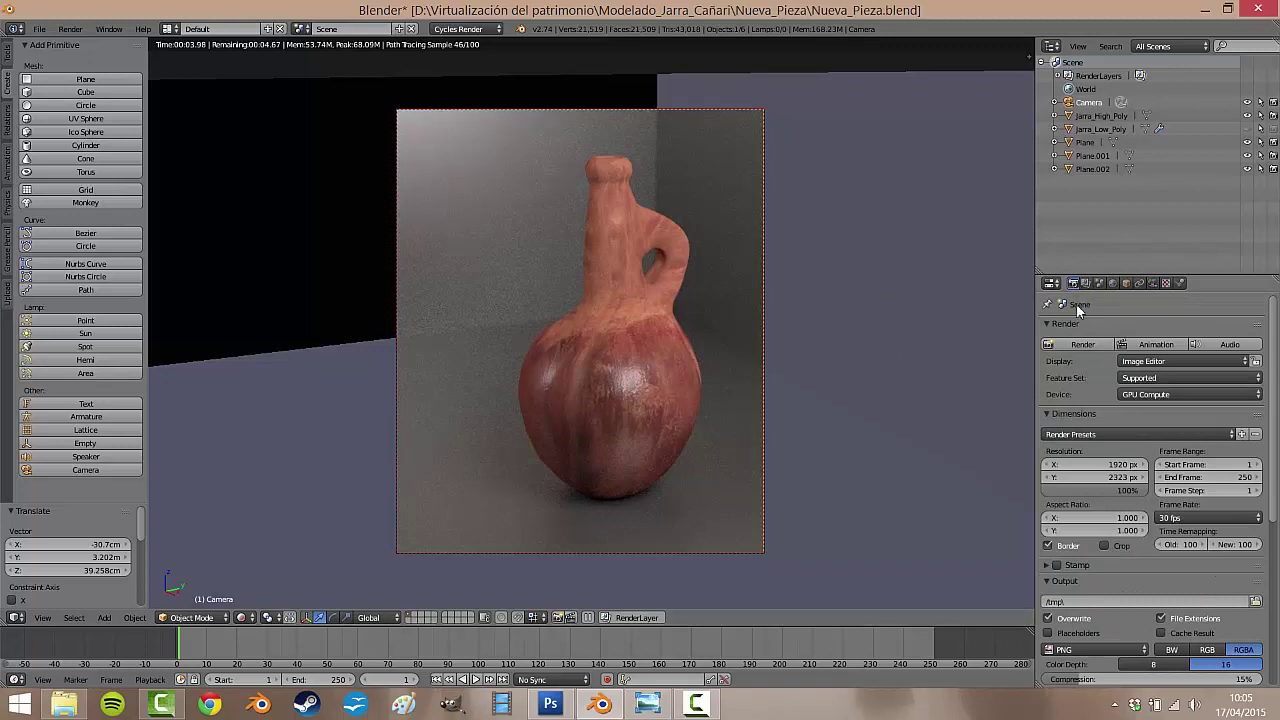
drag(1276, 385, 1277, 427)
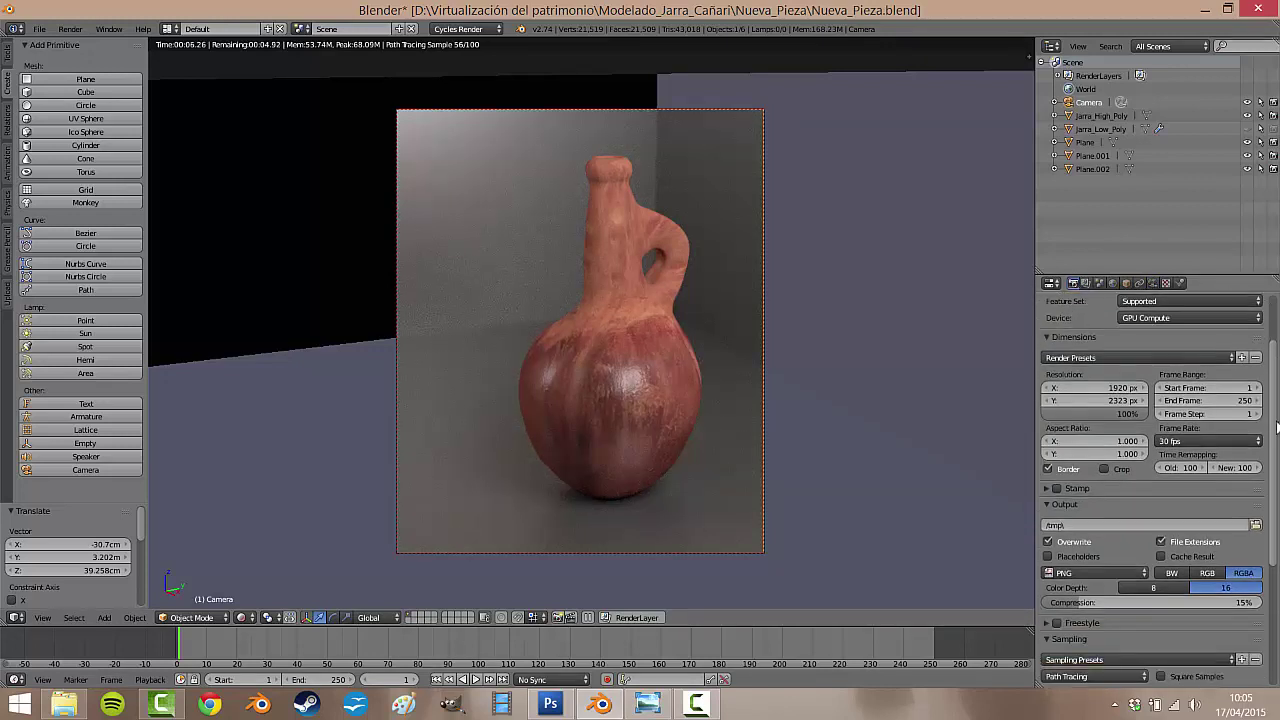
scroll(1160, 500, down, 4)
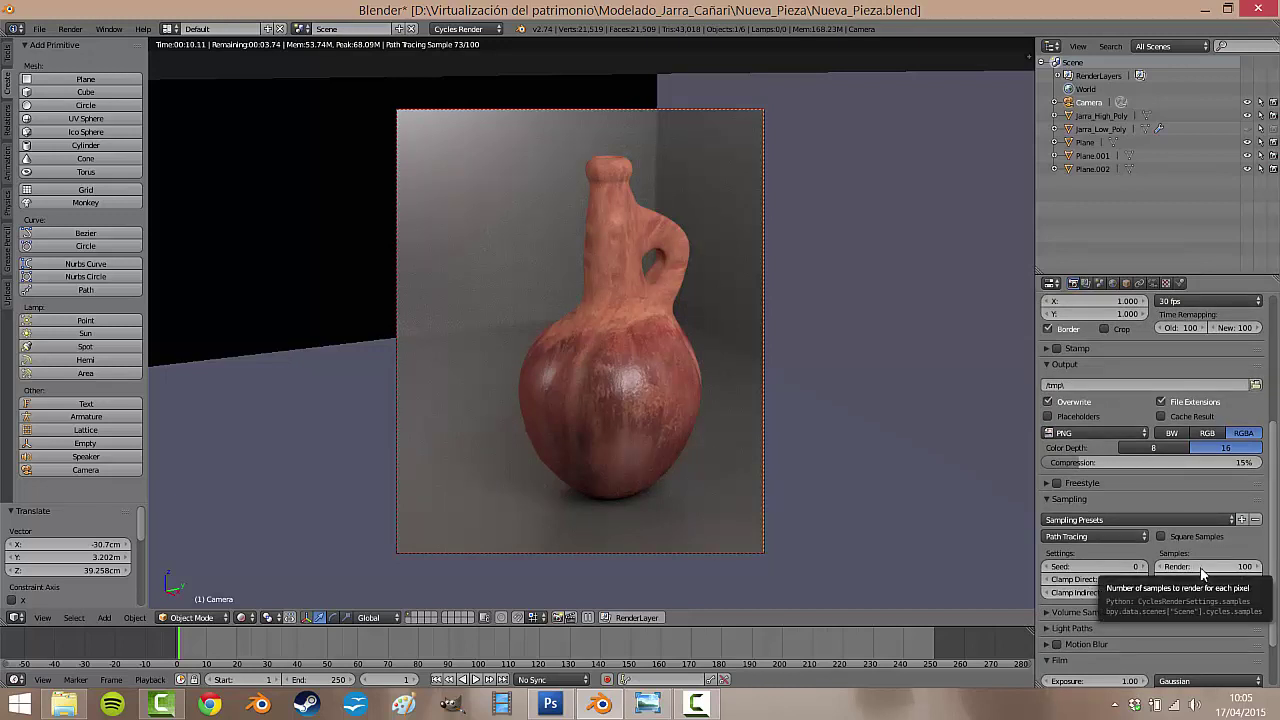
double_click(1199, 567)
text(2)
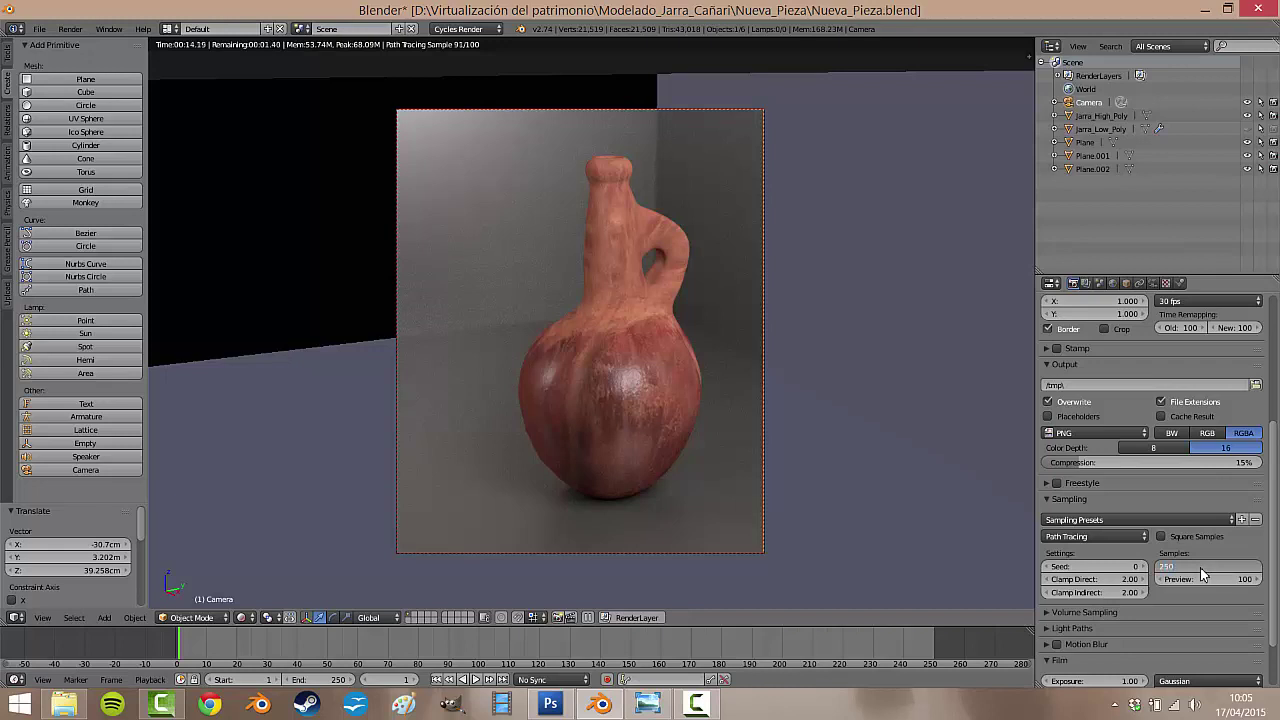
text(50)
key(Return)
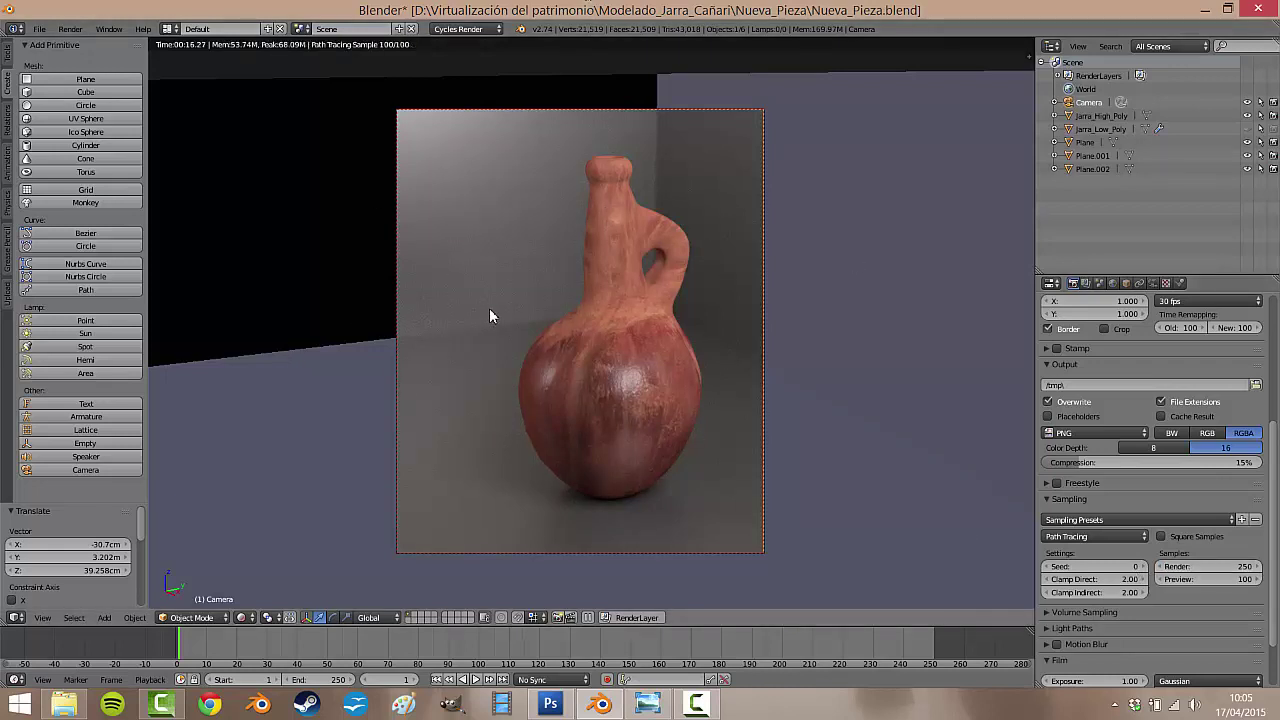
- Switch to Material shading, save the Nueva_Pieza file, and select the backdrop plane
click(245, 616)
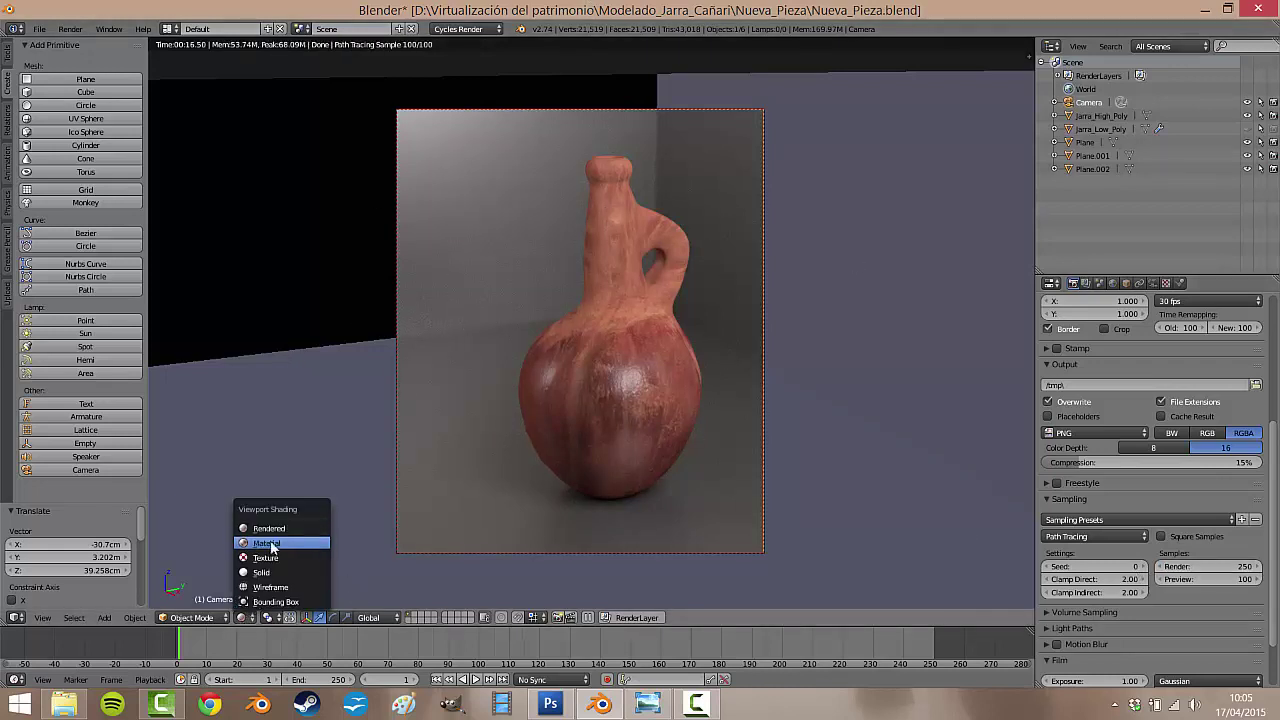
click(268, 578)
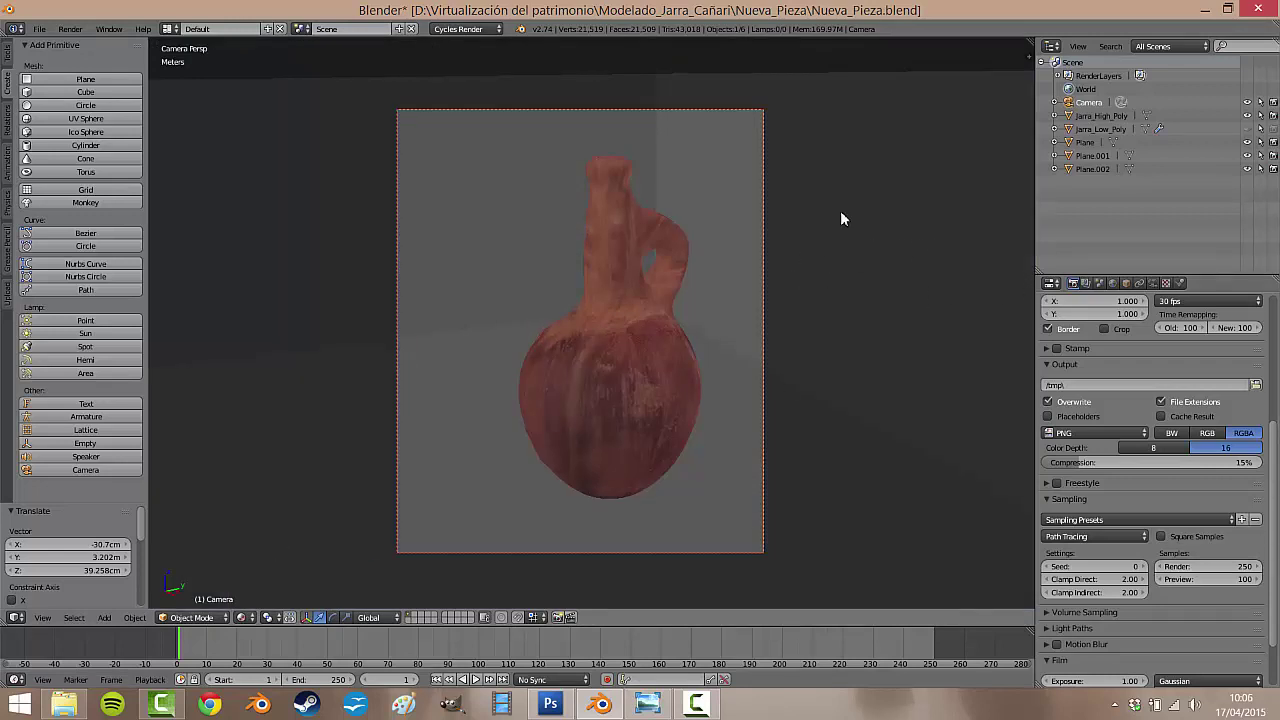
click(39, 28)
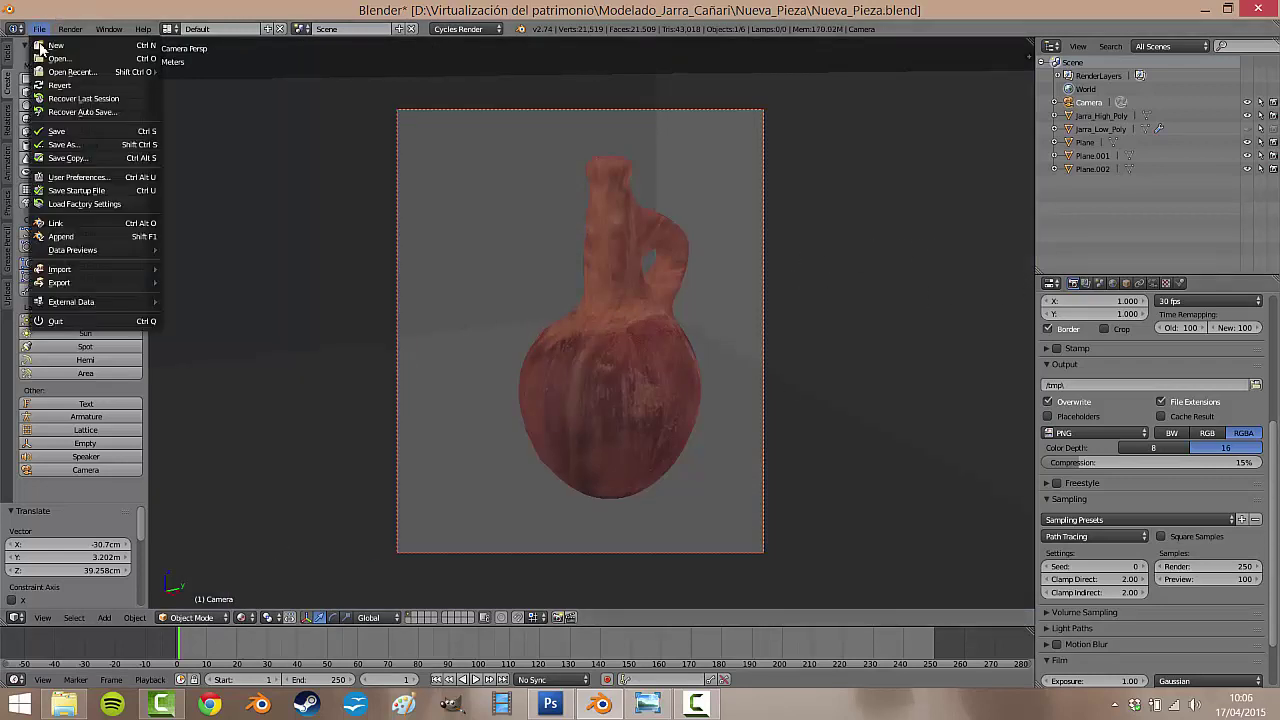
click(60, 131)
scroll(1185, 400, up, 5)
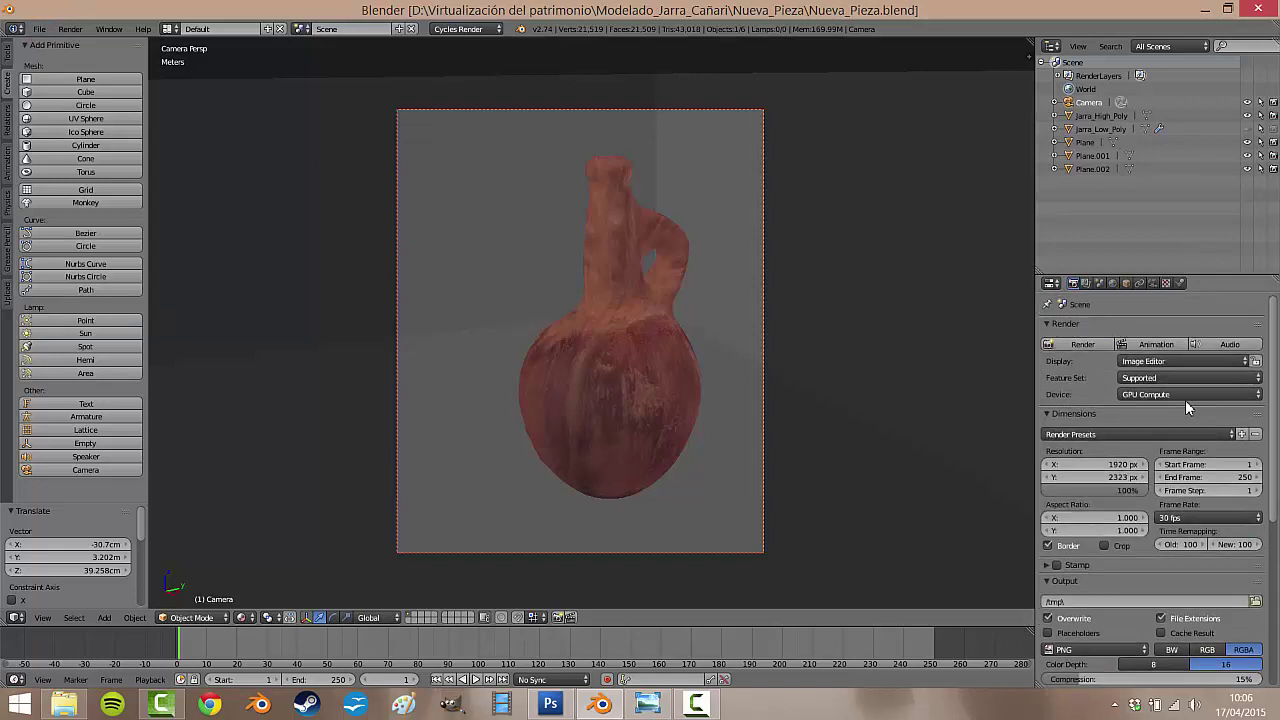
scroll(1130, 396, down, 7)
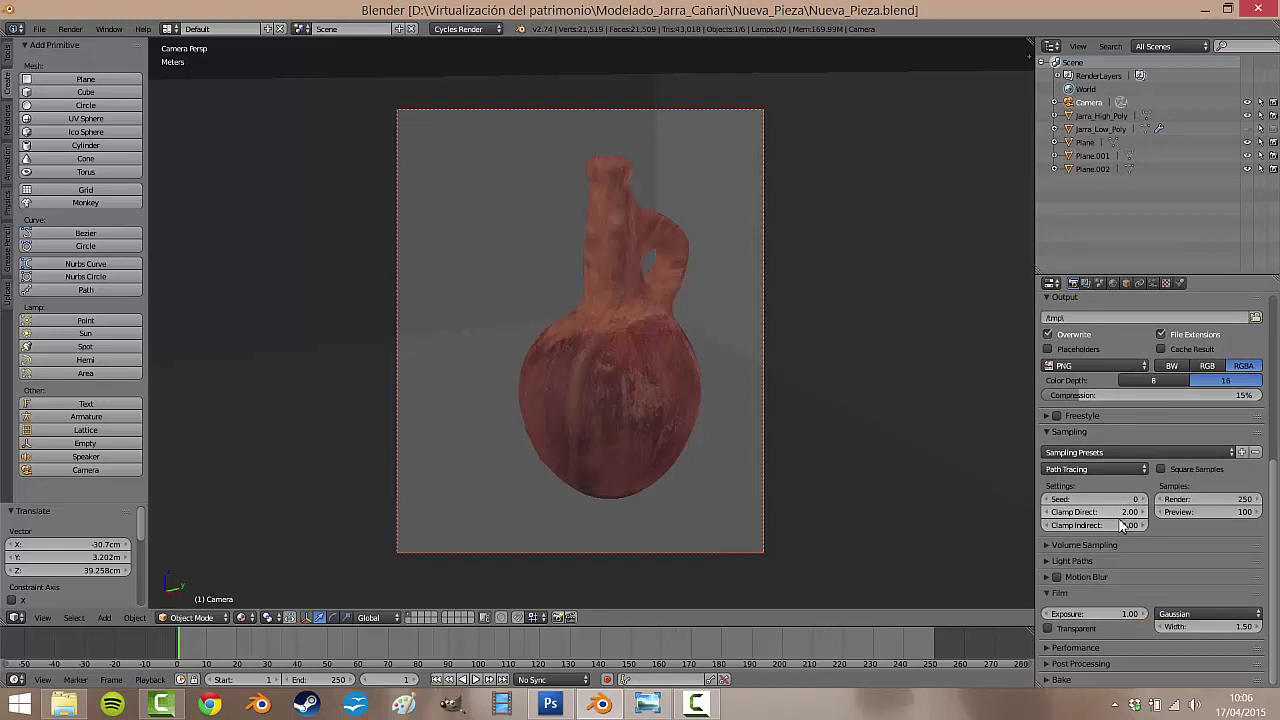
scroll(1122, 520, up, 7)
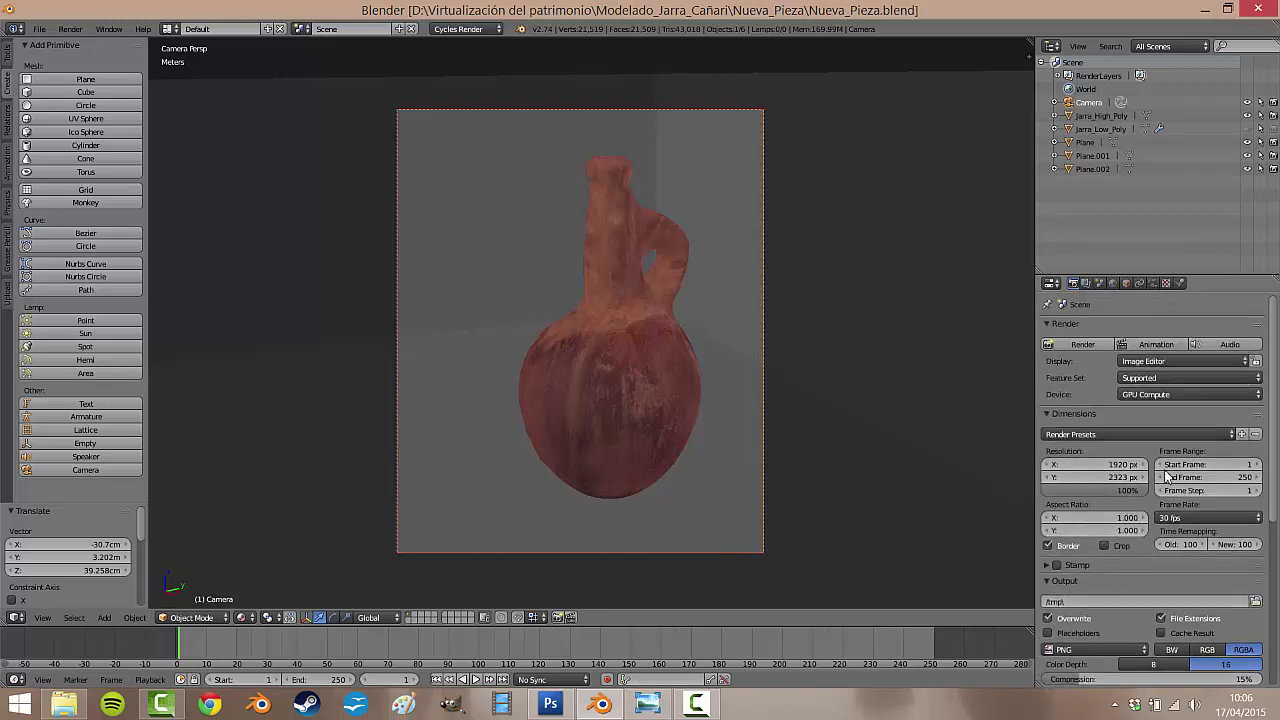
right_click(795, 436)
click(244, 617)
- Open the backdrop plane's Material settings with the viewport in Material shading
click(272, 527)
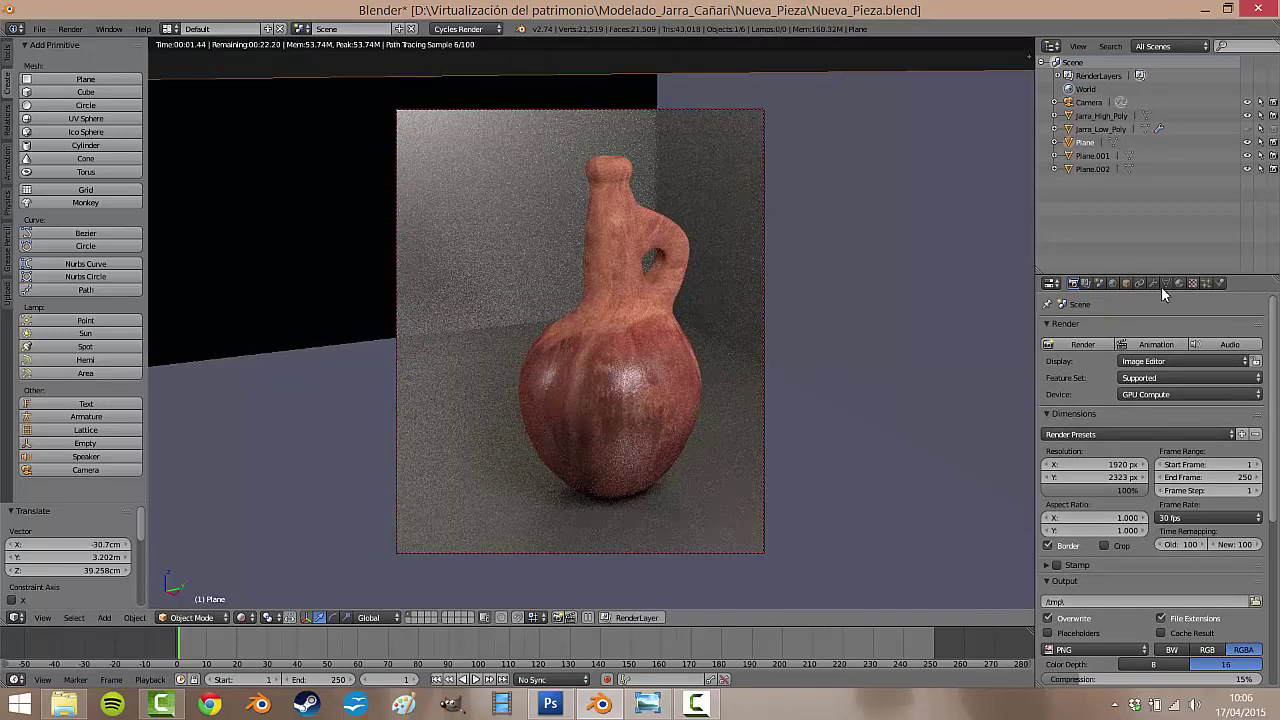
click(1179, 283)
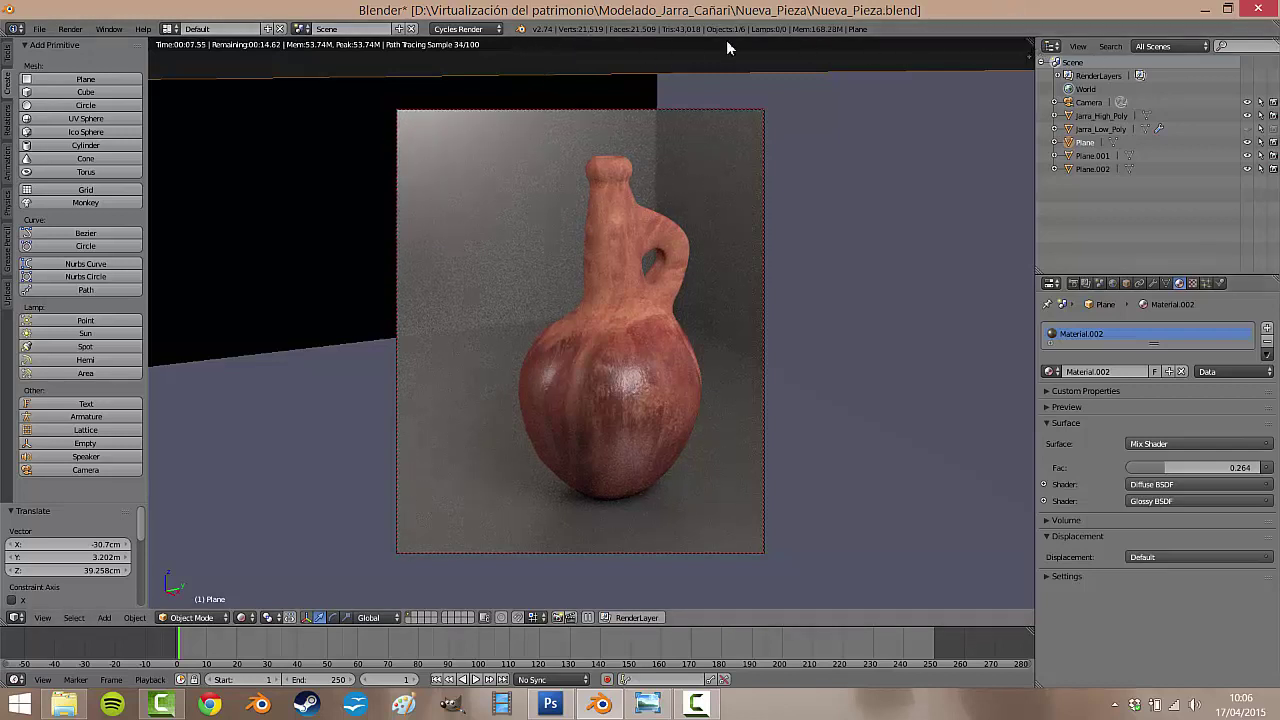
click(241, 617)
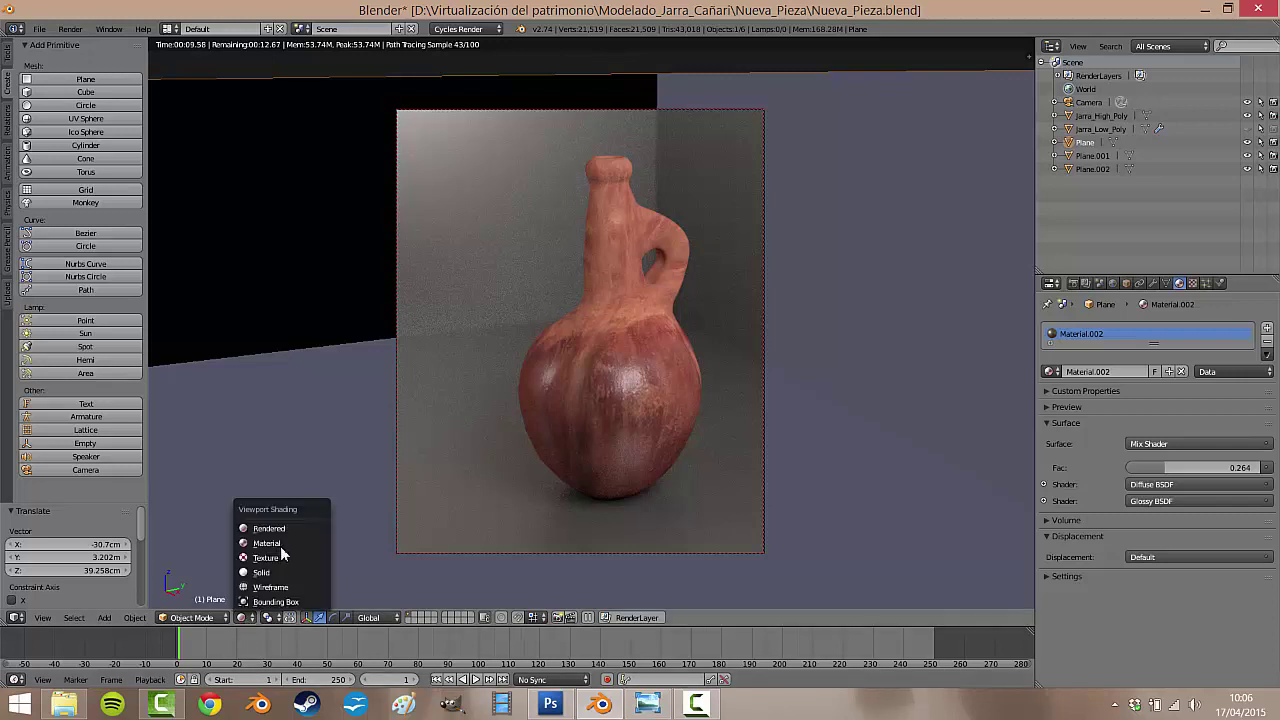
click(280, 550)
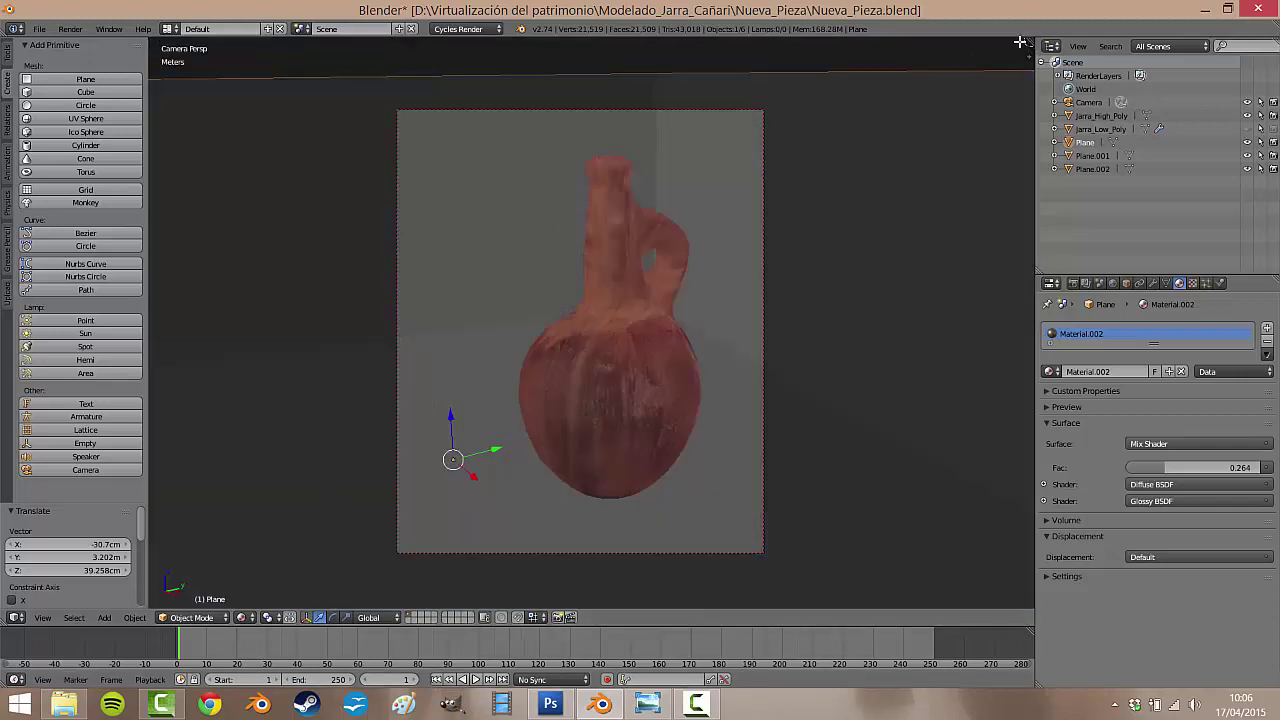
- Split the view into a Shader Editor on the right and a Rendered preview on the left
drag(1020, 42, 557, 60)
click(574, 617)
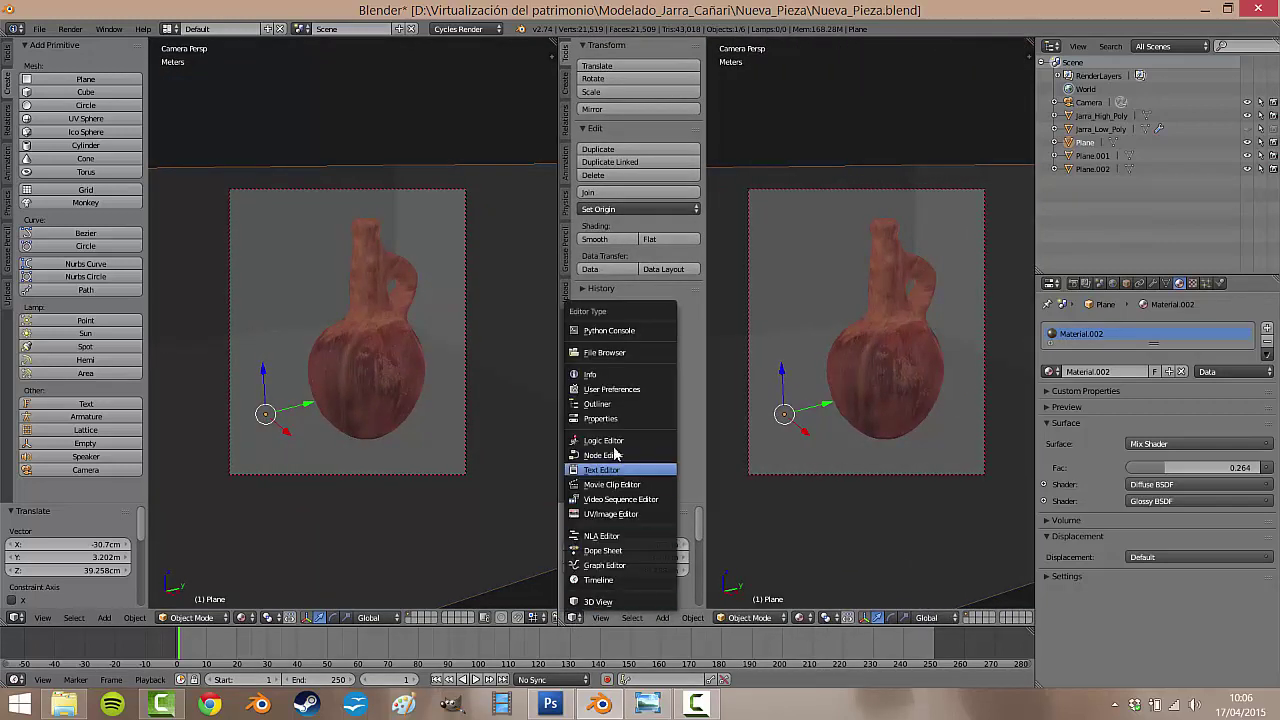
click(612, 455)
scroll(399, 390, up, 5)
scroll(399, 390, down, 3)
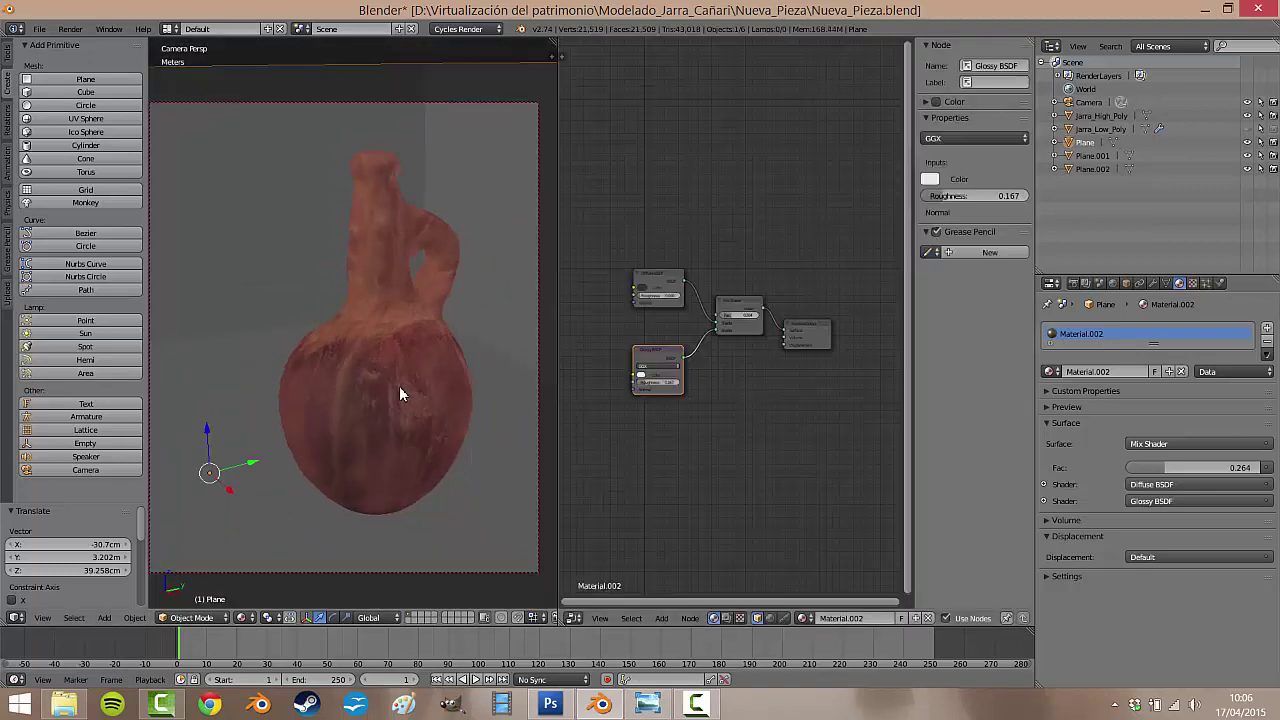
click(240, 617)
click(285, 530)
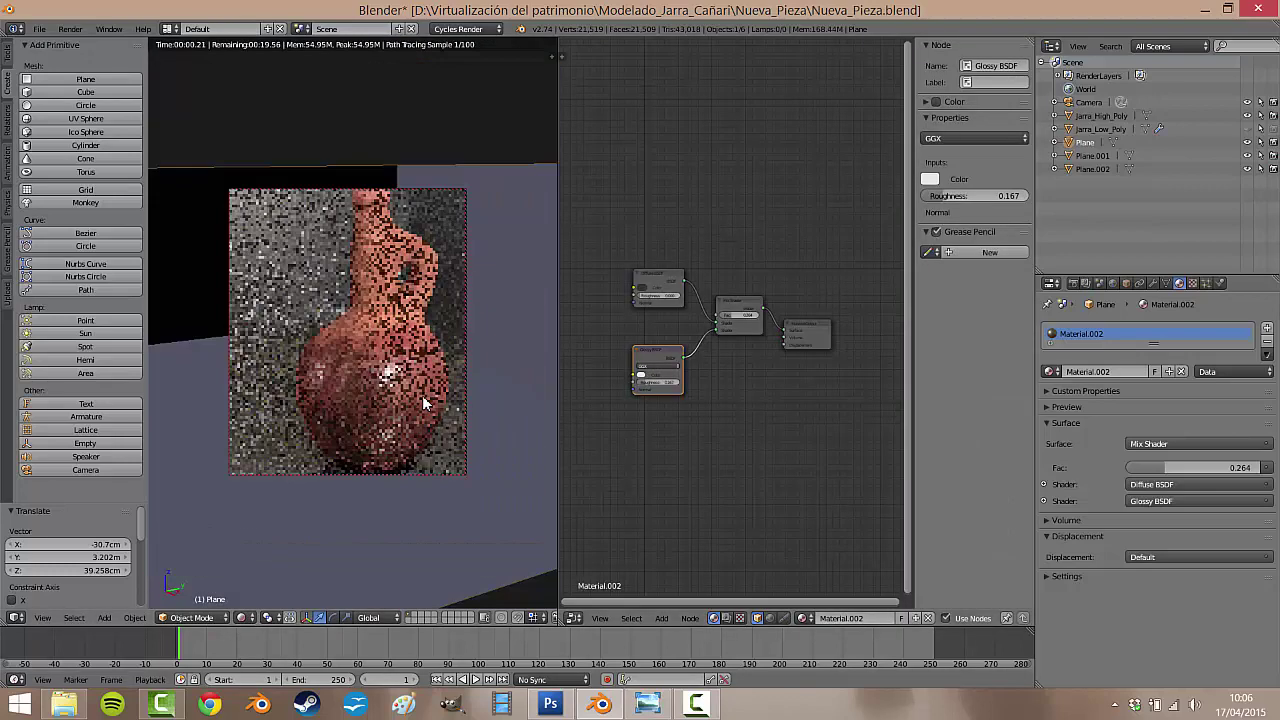
scroll(424, 403, down, 2)
scroll(650, 297, up, 1)
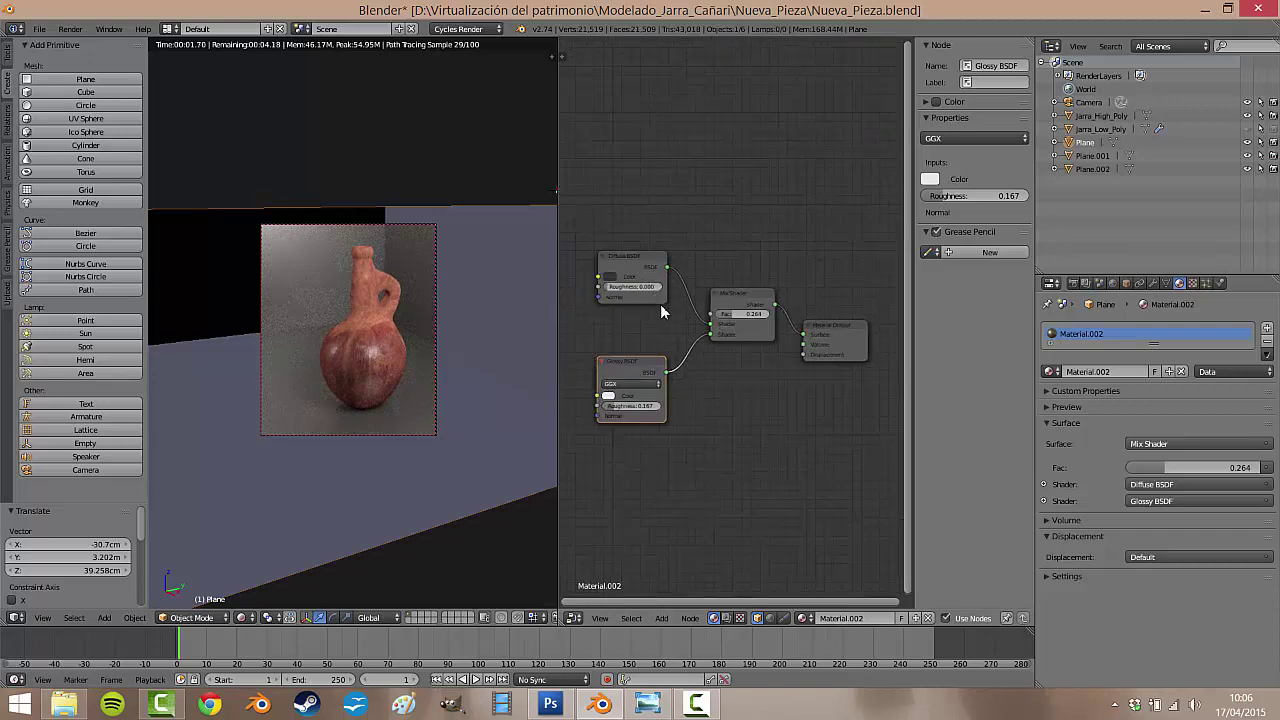
scroll(660, 304, up, 1)
scroll(640, 285, up, 1)
- Make the Diffuse colour black, the Glossy colour grey, and raise the Mix factor to 0.473
click(628, 264)
click(628, 264)
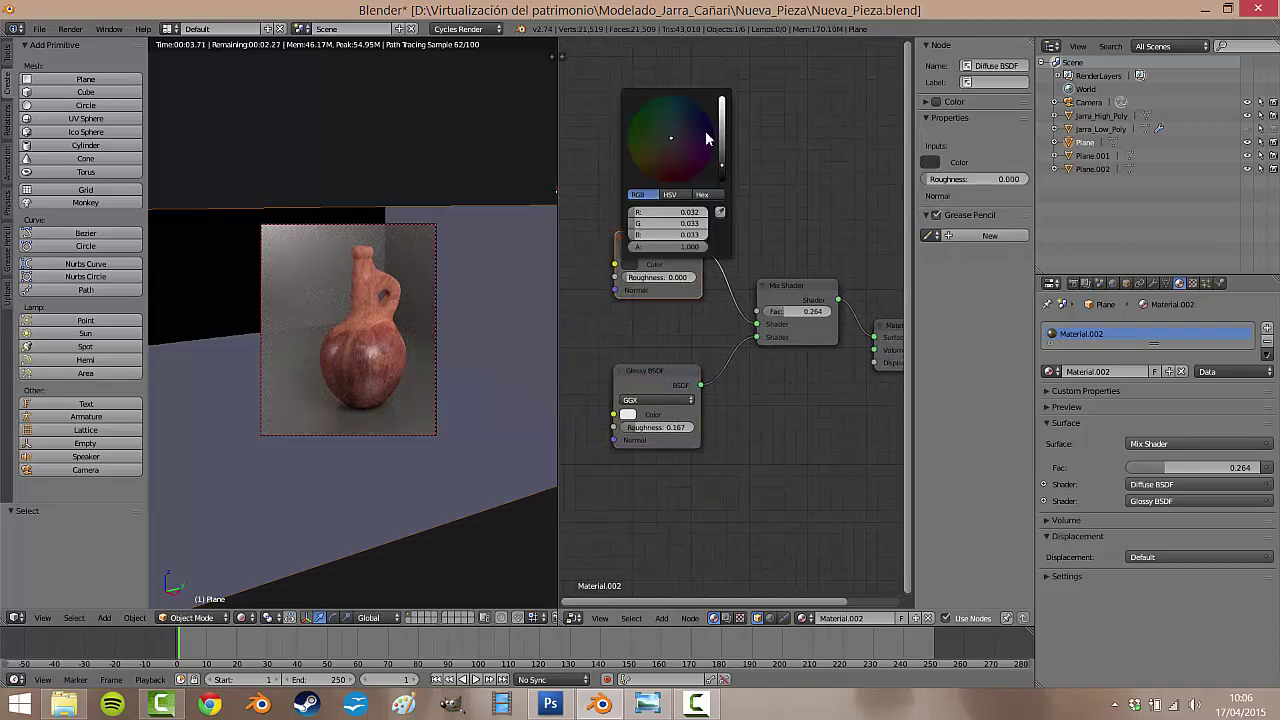
drag(722, 177, 722, 182)
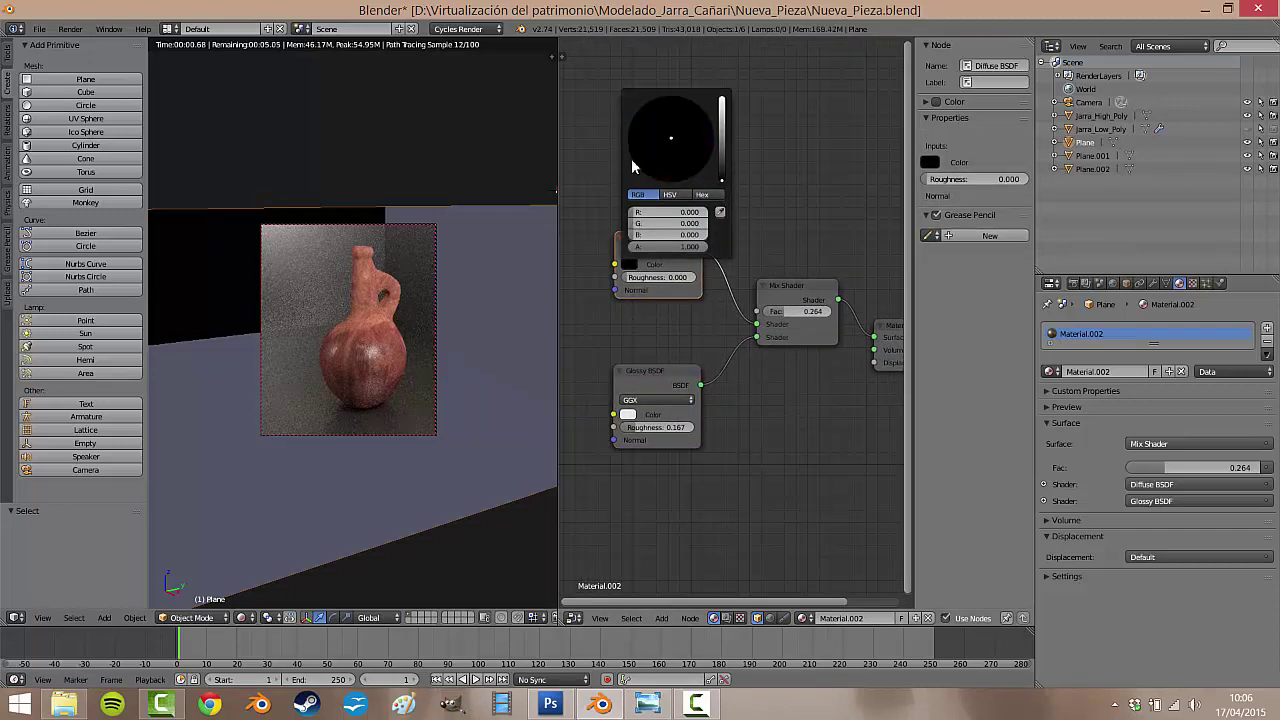
click(627, 414)
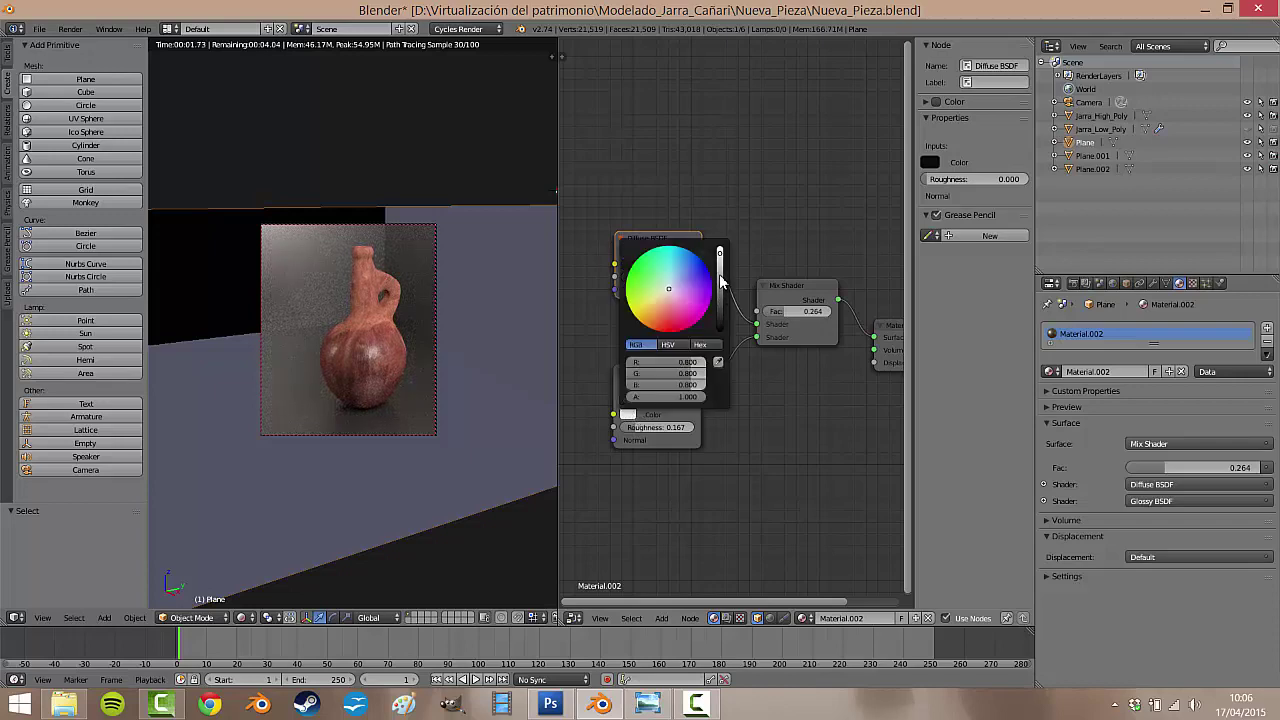
drag(722, 283, 727, 318)
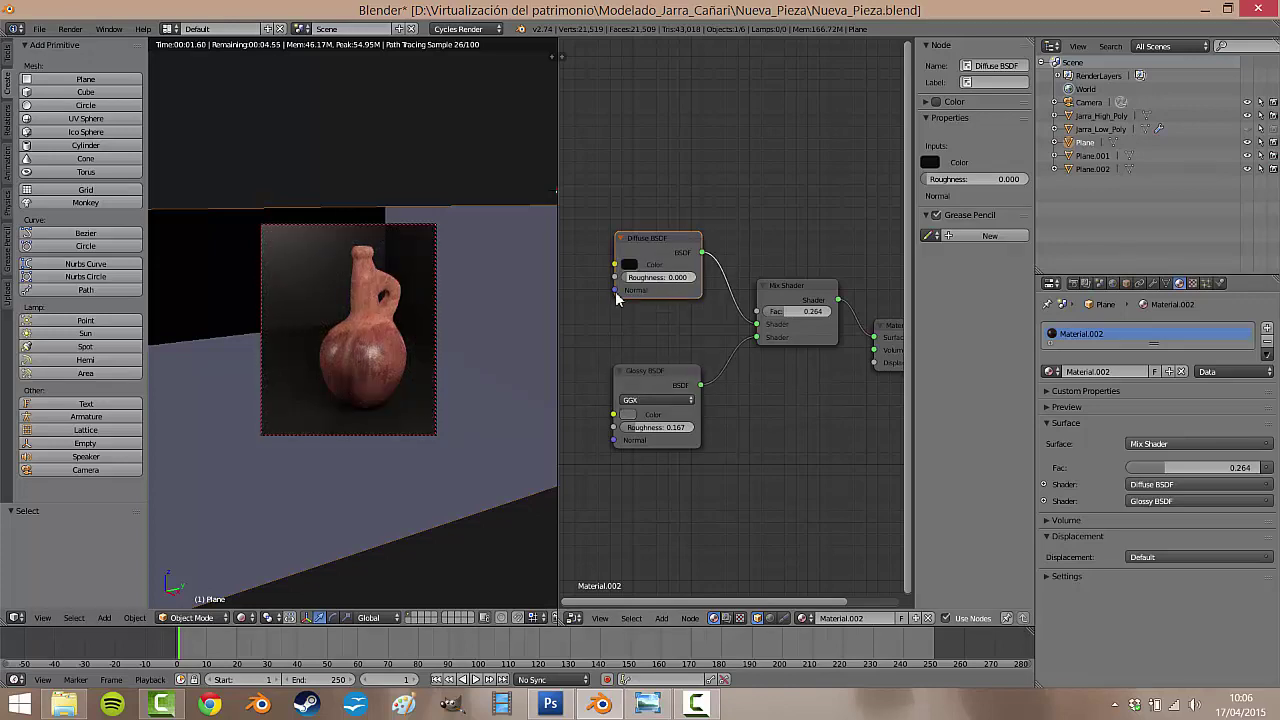
mouse_move(790, 312)
mouse_down()
mouse_move(826, 323)
mouse_move(801, 315)
mouse_up()
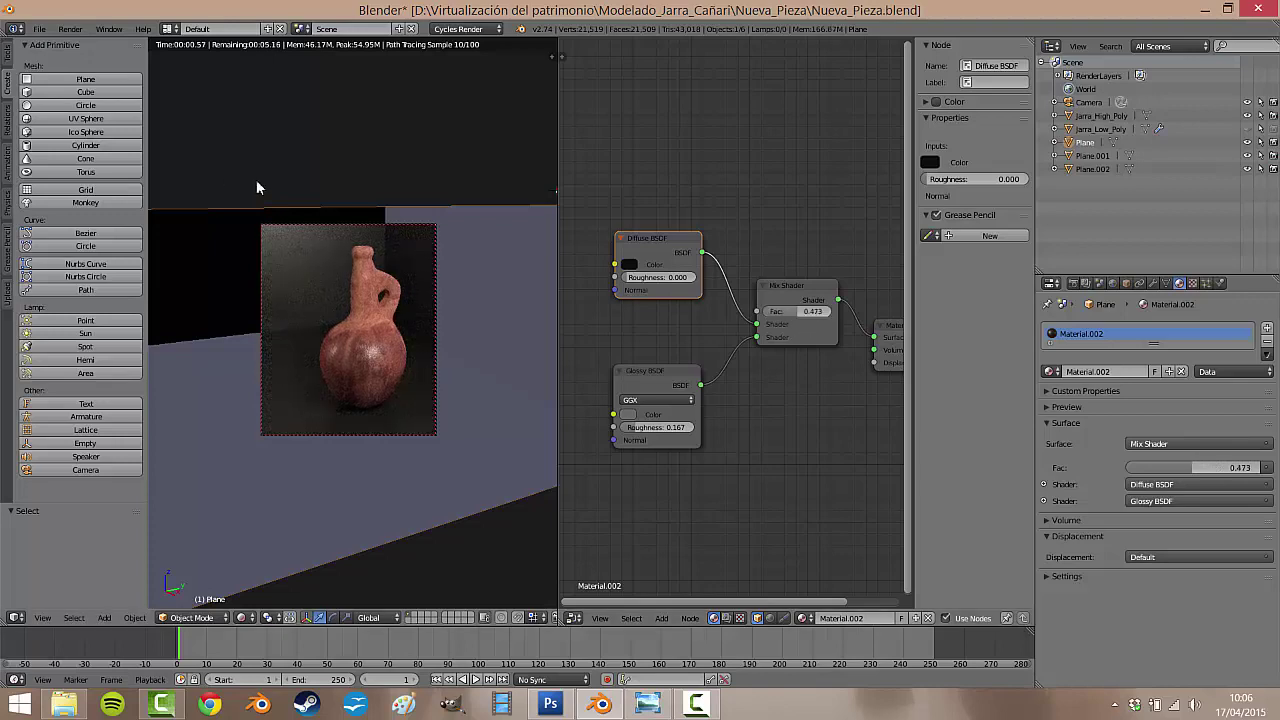
- Rotate the backdrop plane about 10.9° around Z
key(r)
key(z)
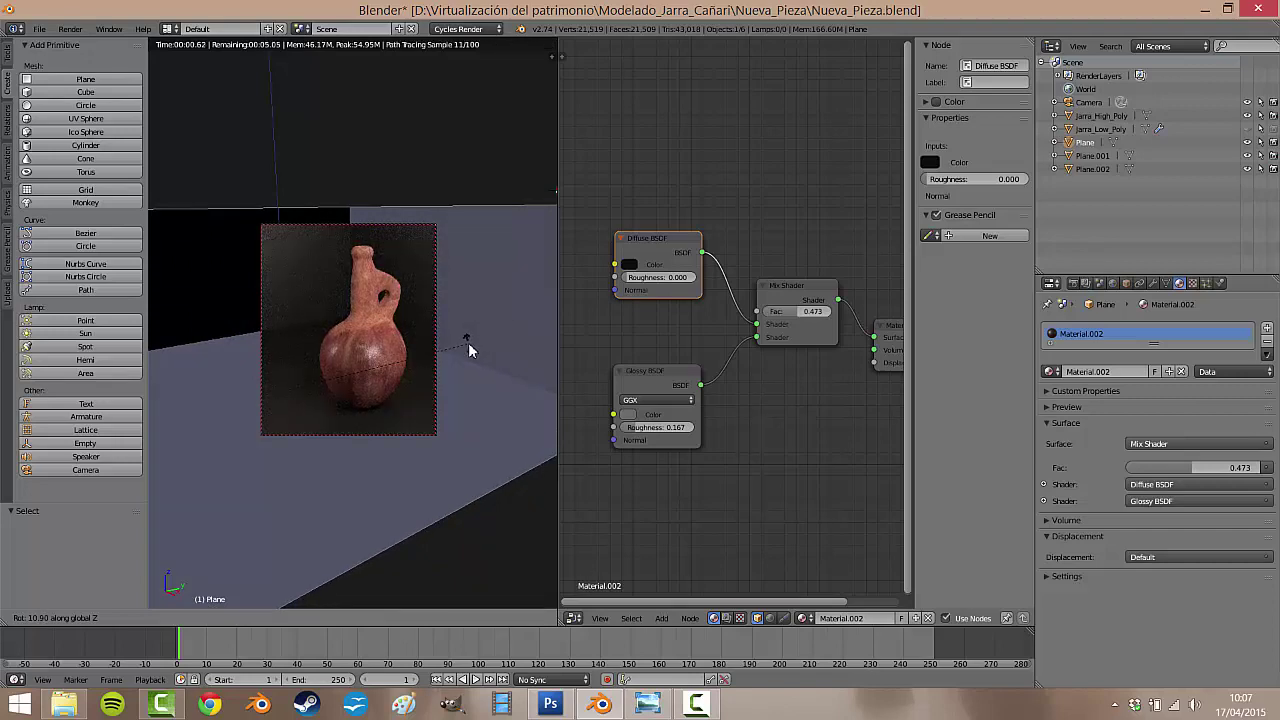
click(468, 342)
- Lower the glossy roughness to 0.075 and adjust the mix factor
scroll(432, 246, up, 3)
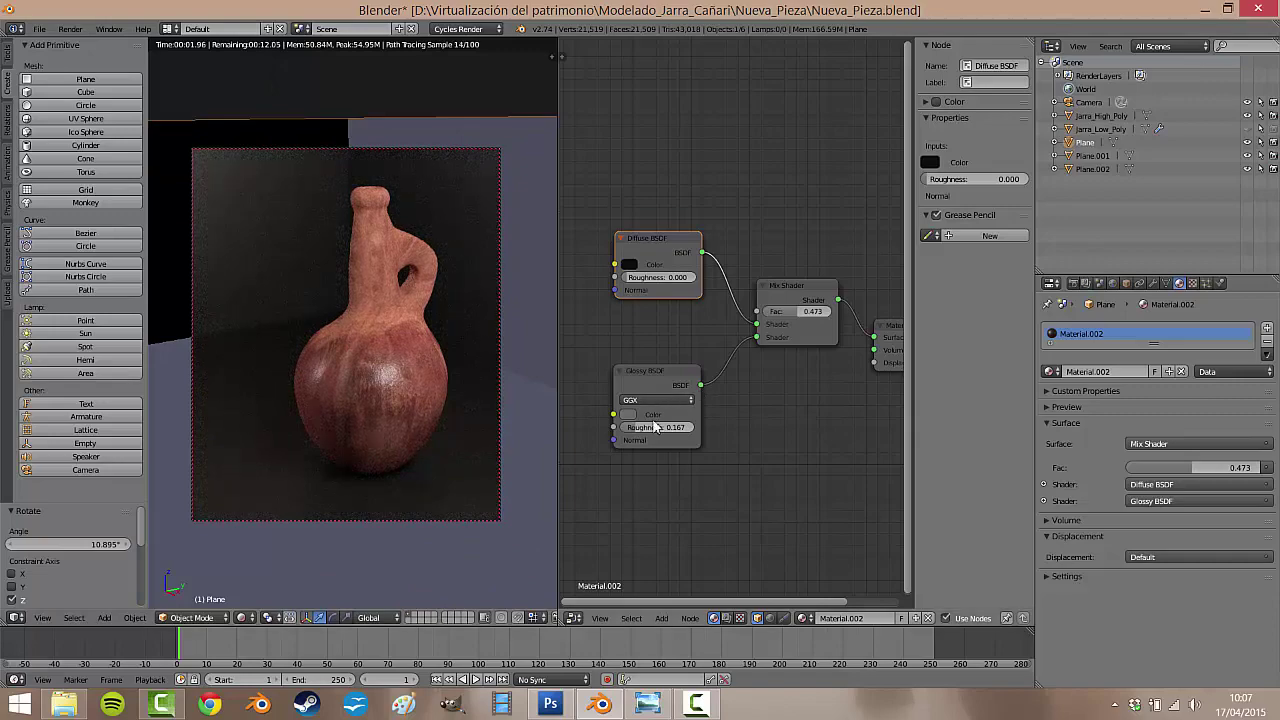
mouse_move(635, 434)
mouse_down()
mouse_move(617, 432)
mouse_move(632, 430)
mouse_up()
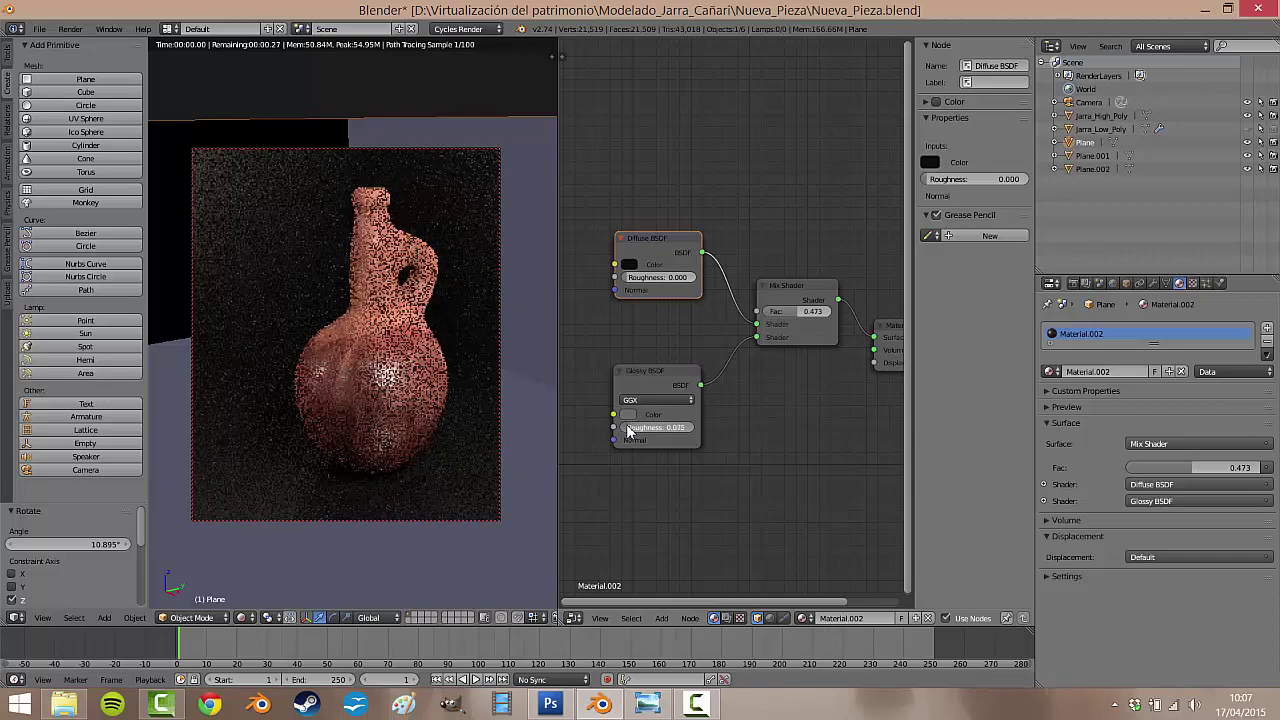
drag(632, 430, 622, 430)
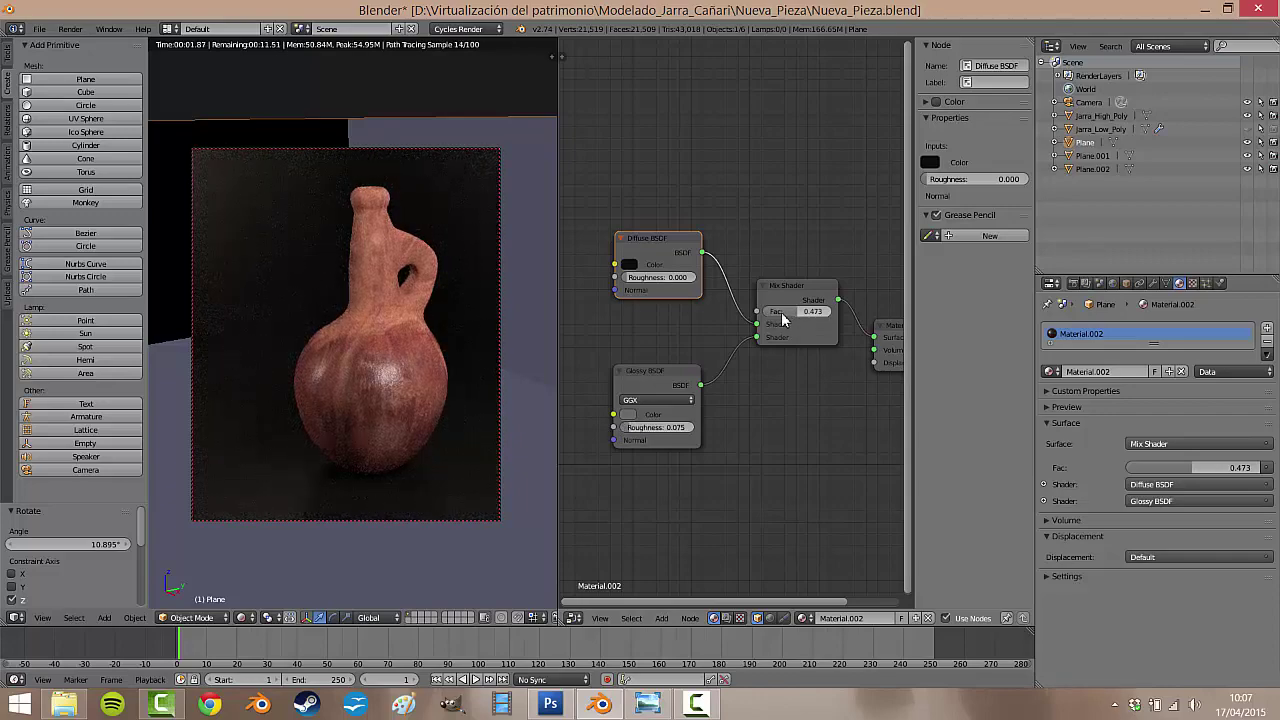
drag(790, 312, 796, 320)
drag(632, 428, 634, 430)
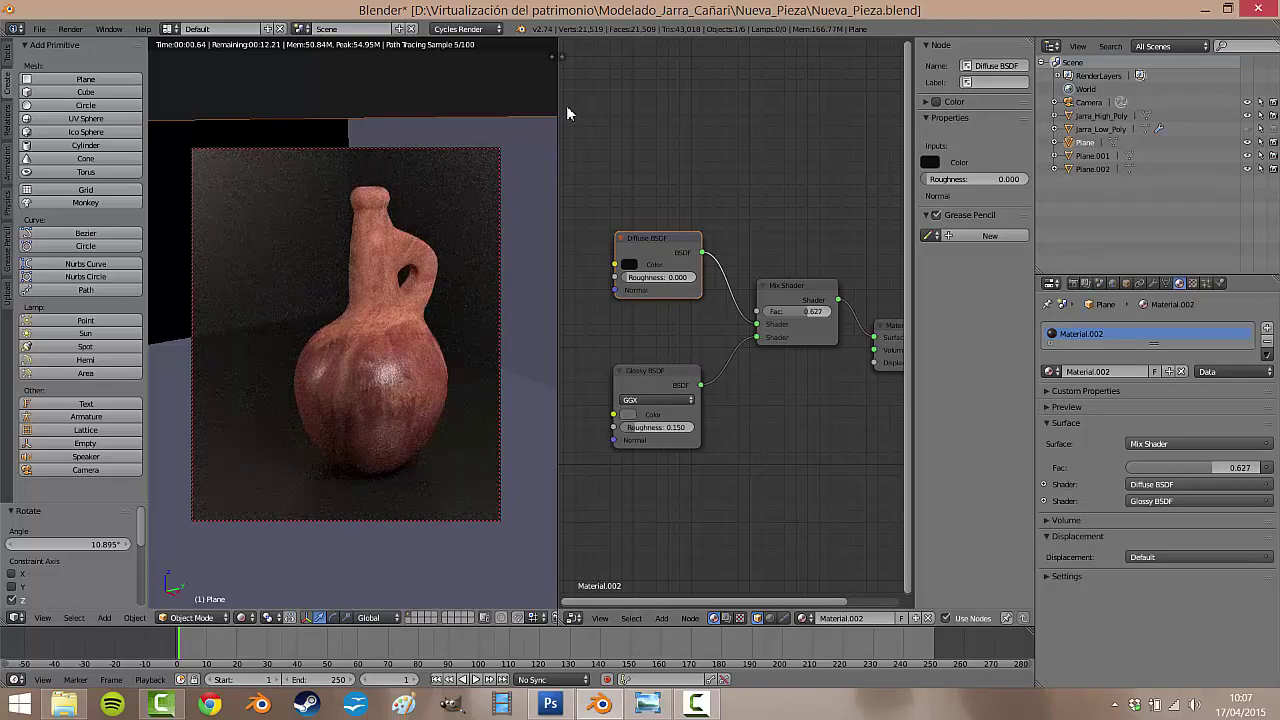
- Darken the diffuse colour further, soften the glossy roughness and retune the mix factor
click(632, 266)
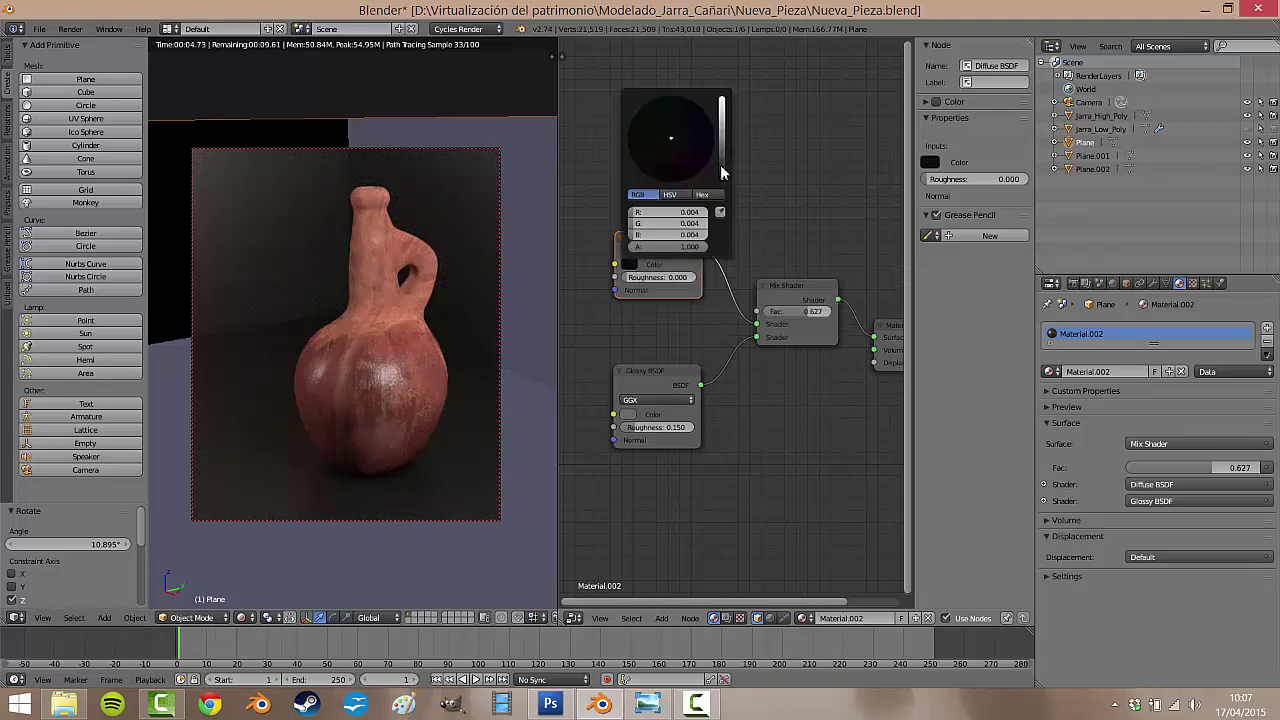
drag(724, 170, 725, 175)
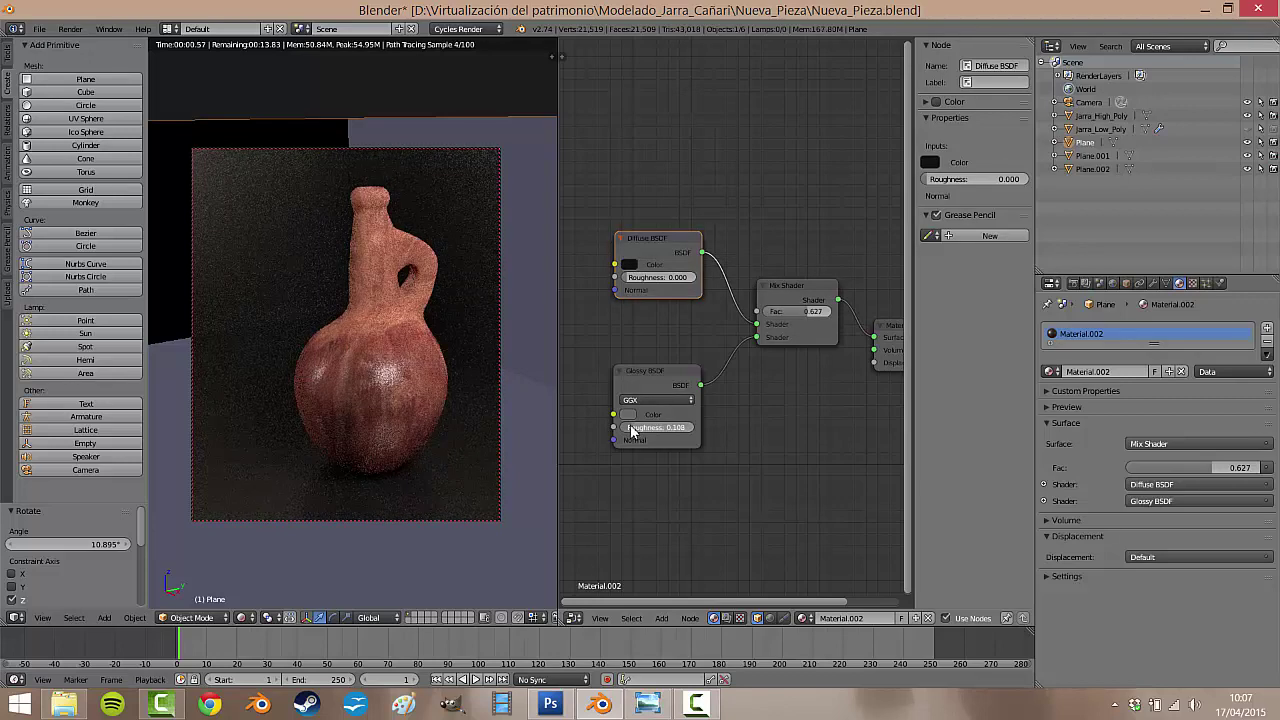
mouse_move(633, 430)
mouse_down()
mouse_move(615, 428)
mouse_move(650, 428)
mouse_up()
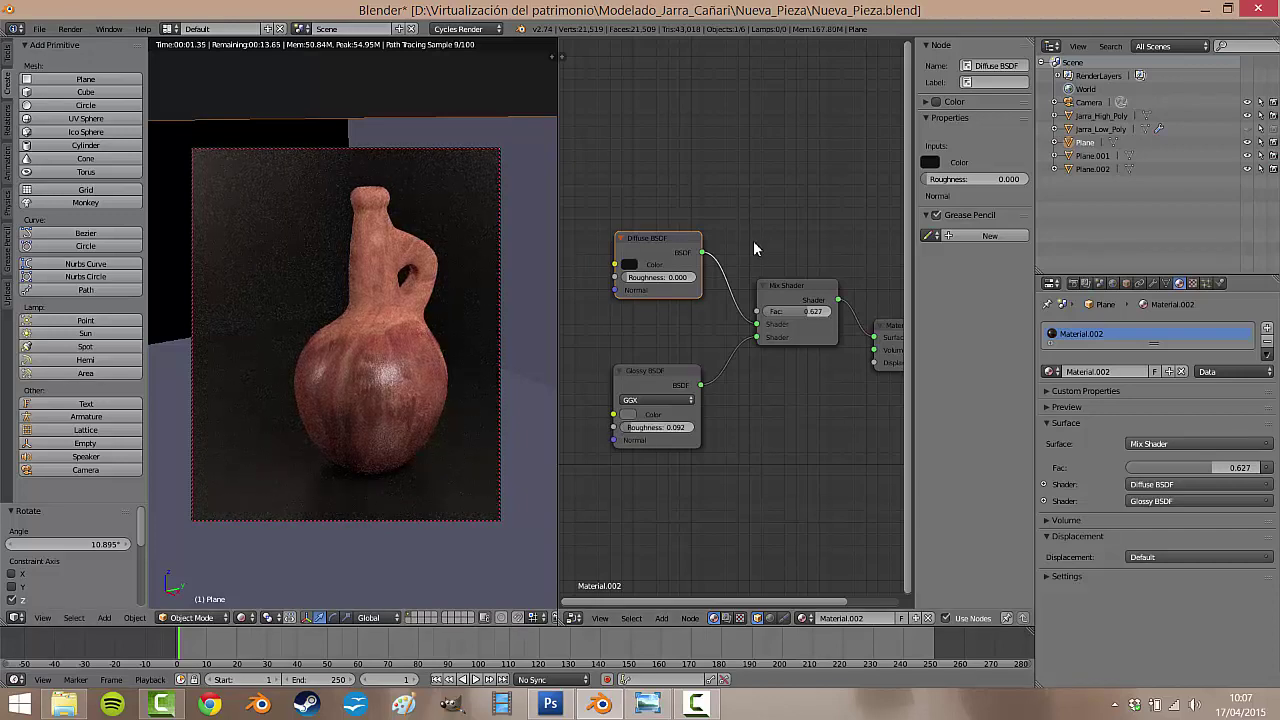
click(629, 265)
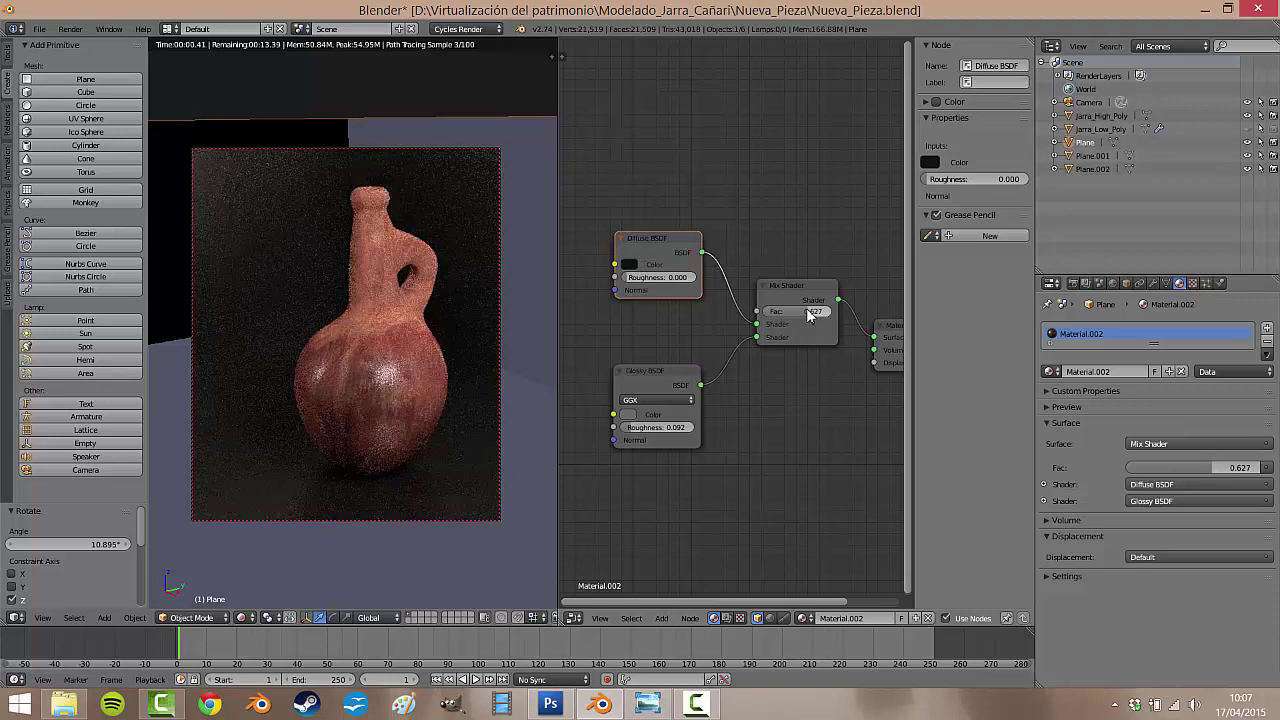
drag(806, 316, 806, 318)
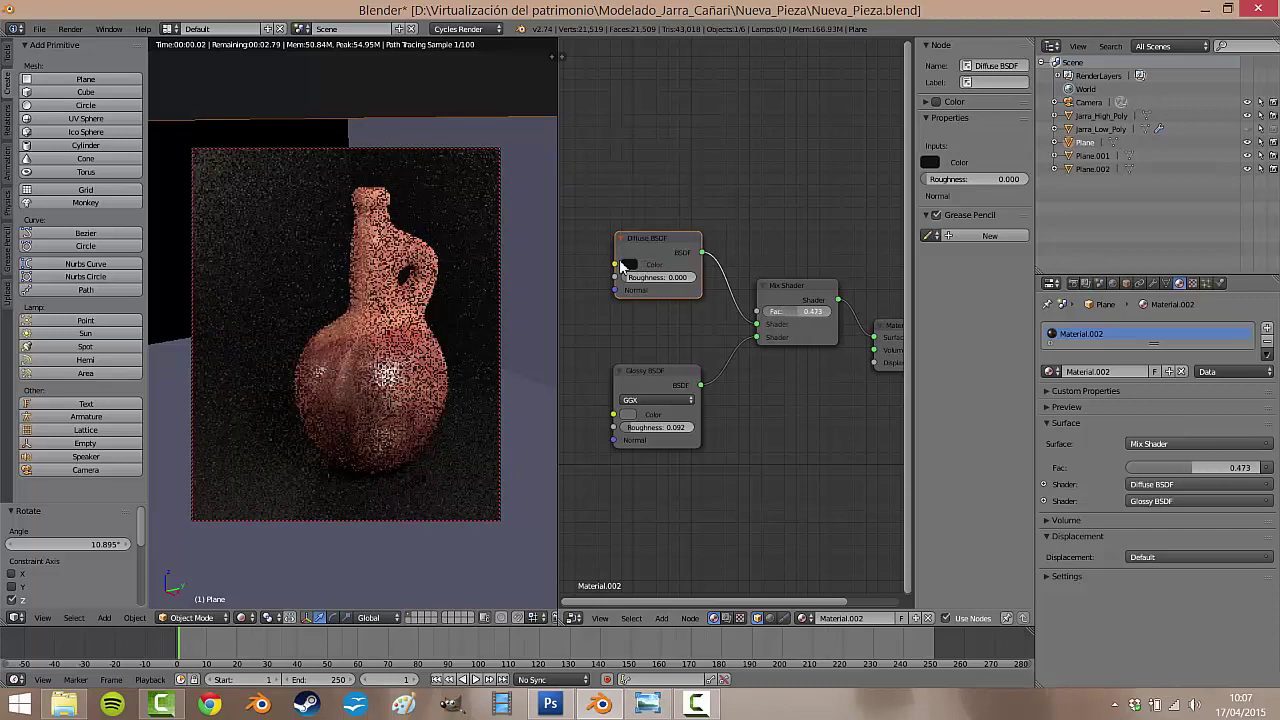
click(629, 265)
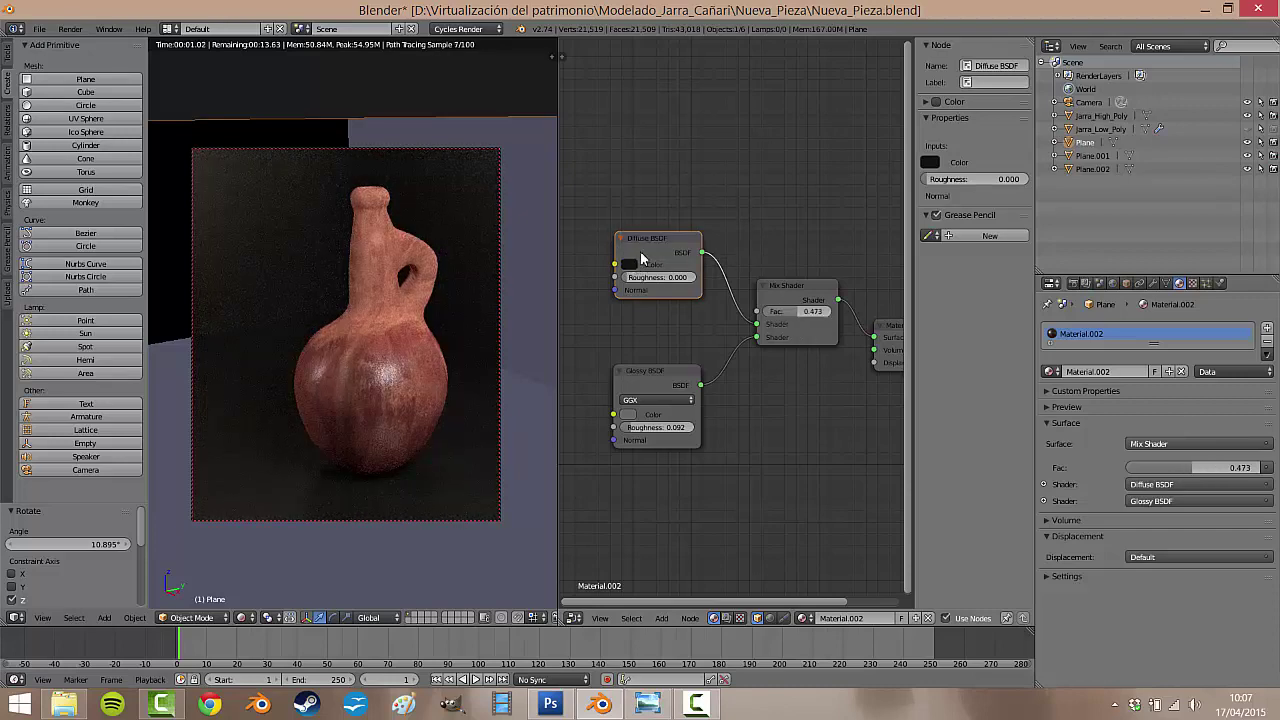
- Lighten the backdrop's diffuse colour to a dark grey of about 0.055
click(630, 263)
click(720, 164)
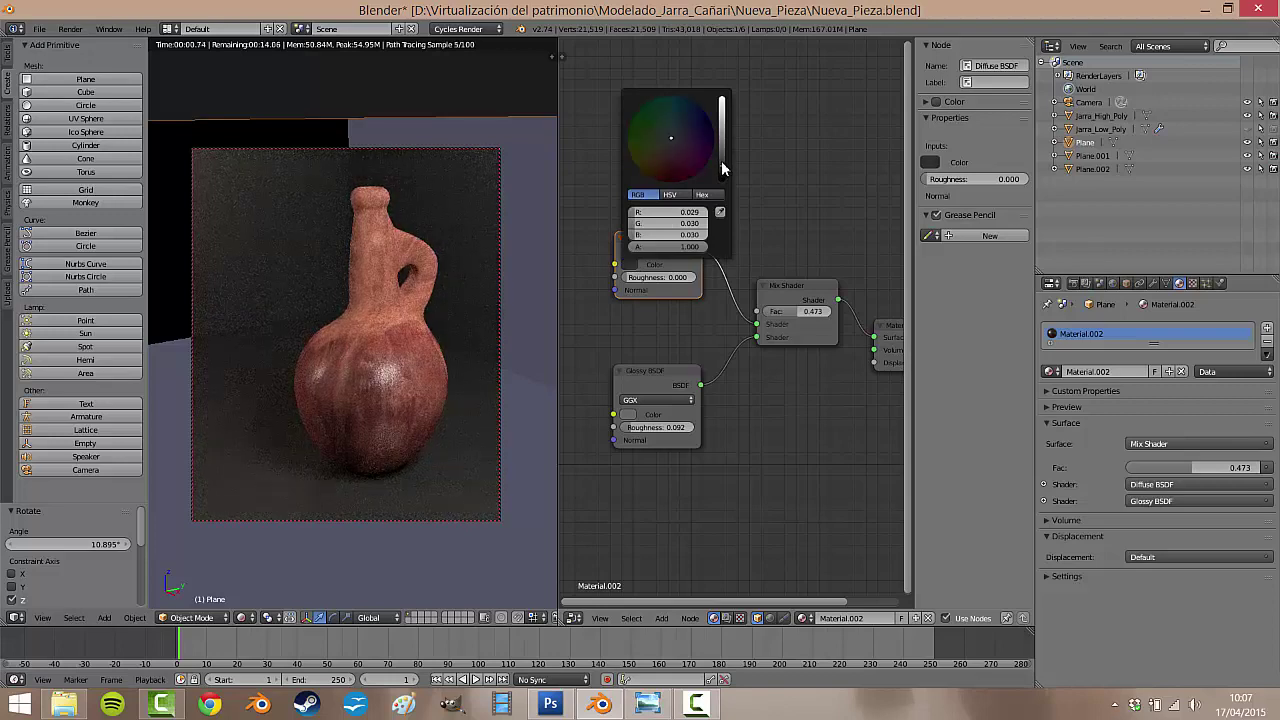
click(722, 158)
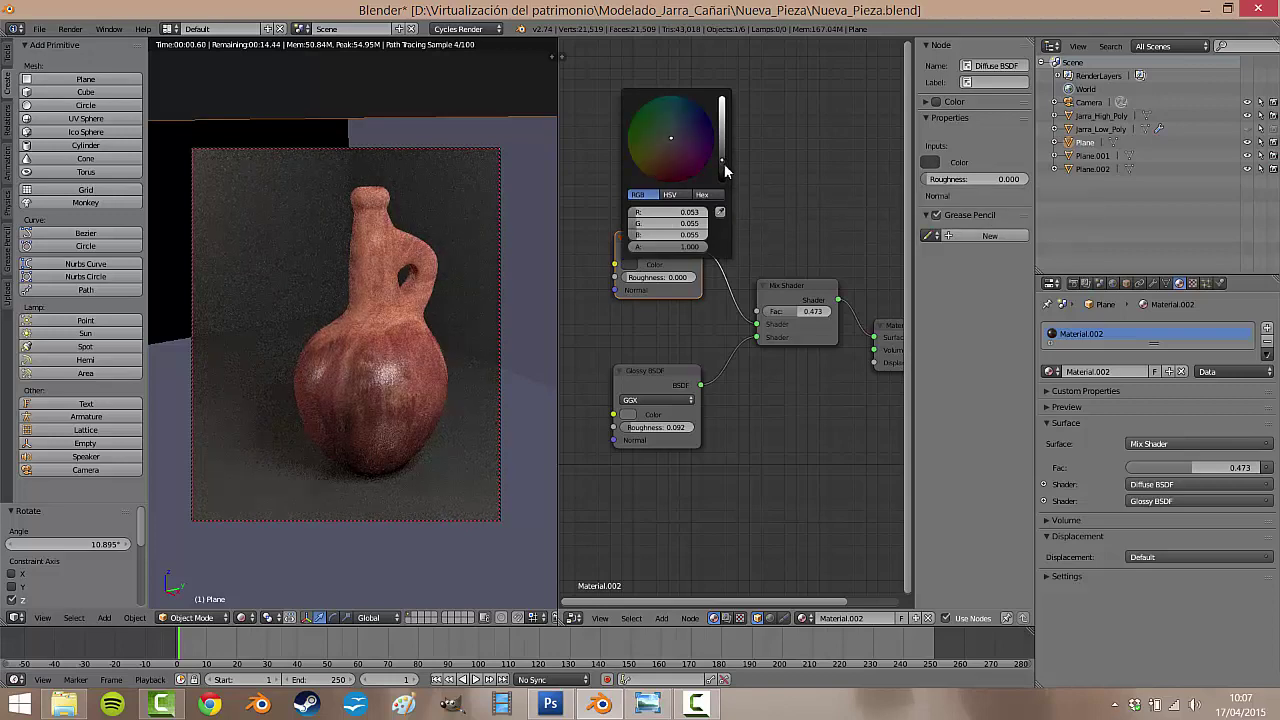
click(724, 165)
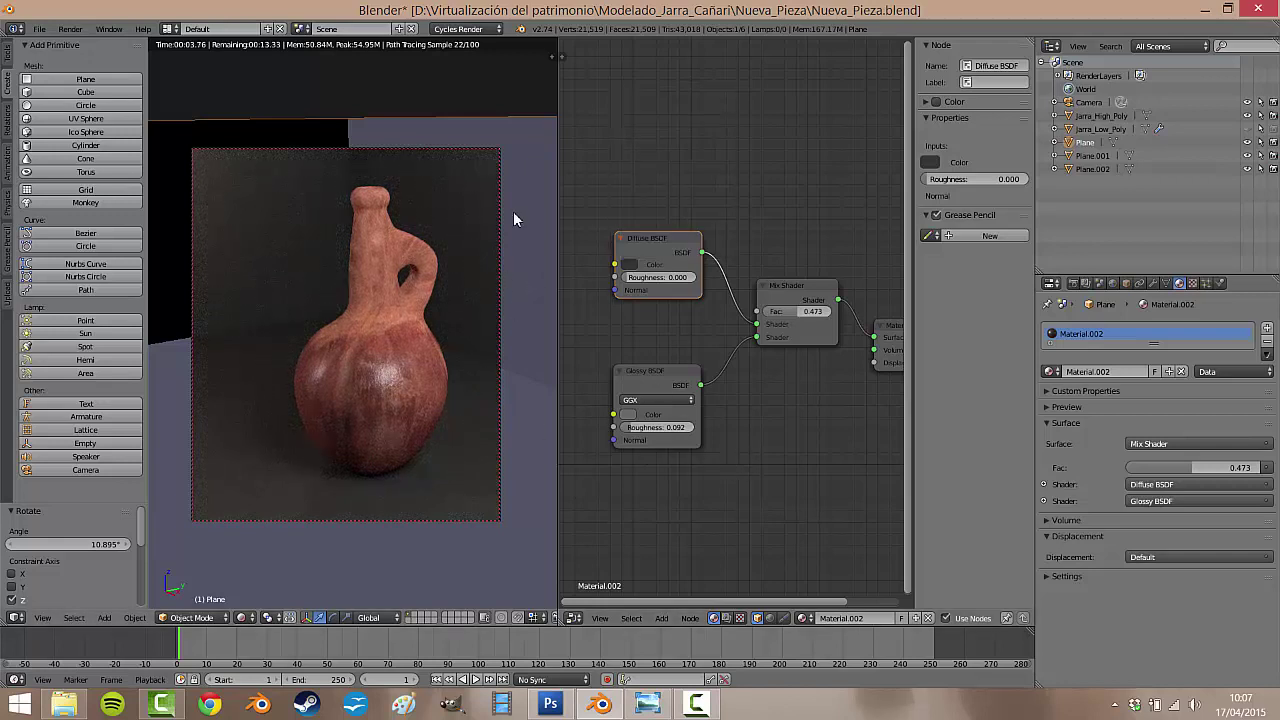
- Switch the viewport to Material Preview, run and stop a brief test render, then restore the camera view
click(1073, 284)
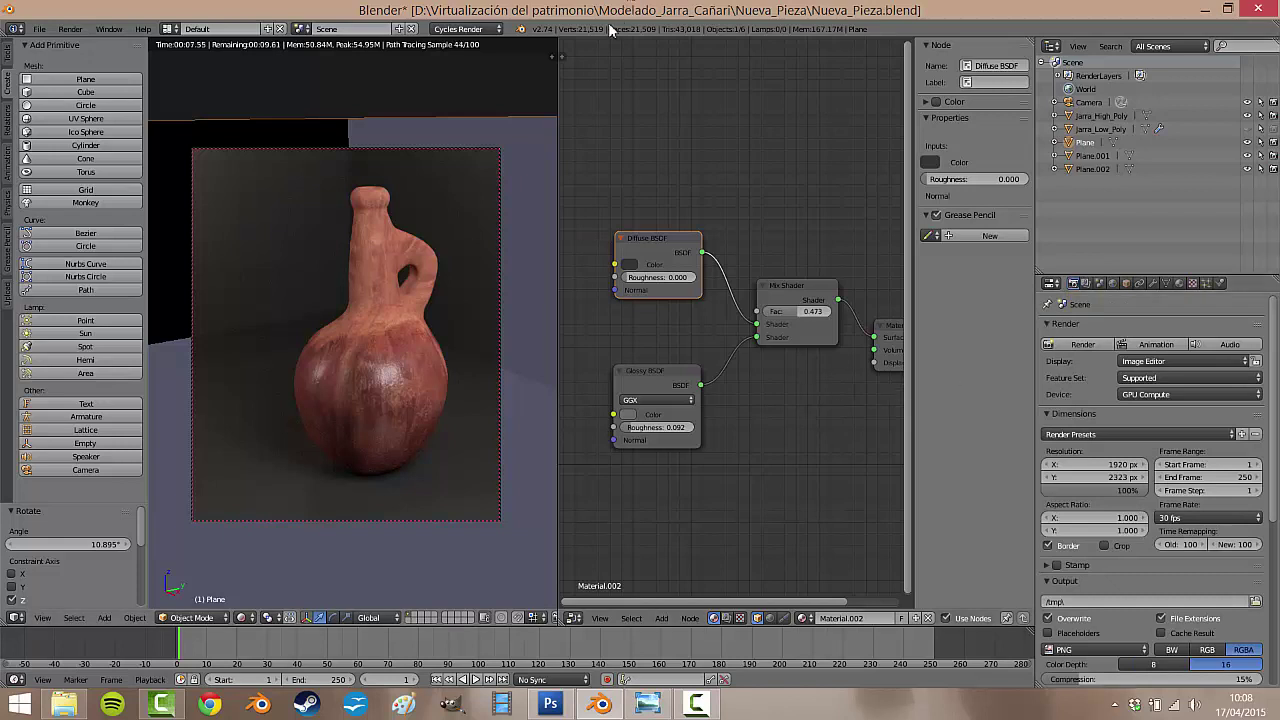
click(241, 617)
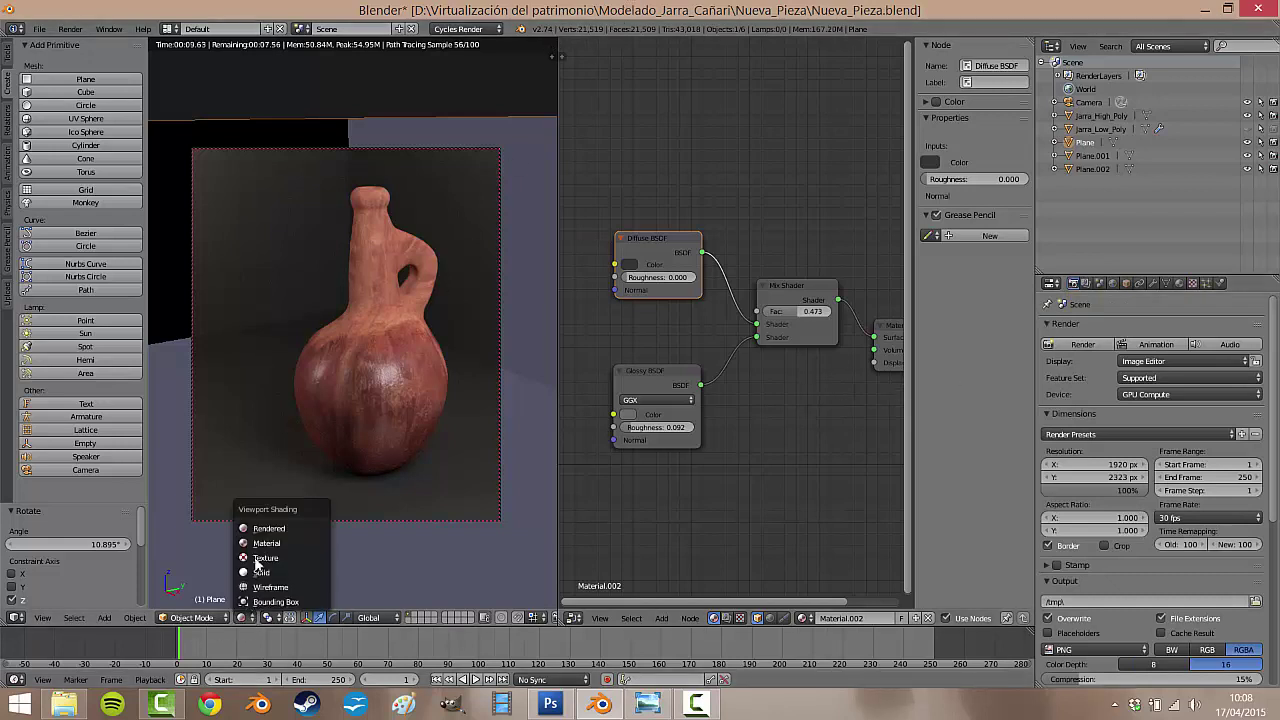
click(261, 546)
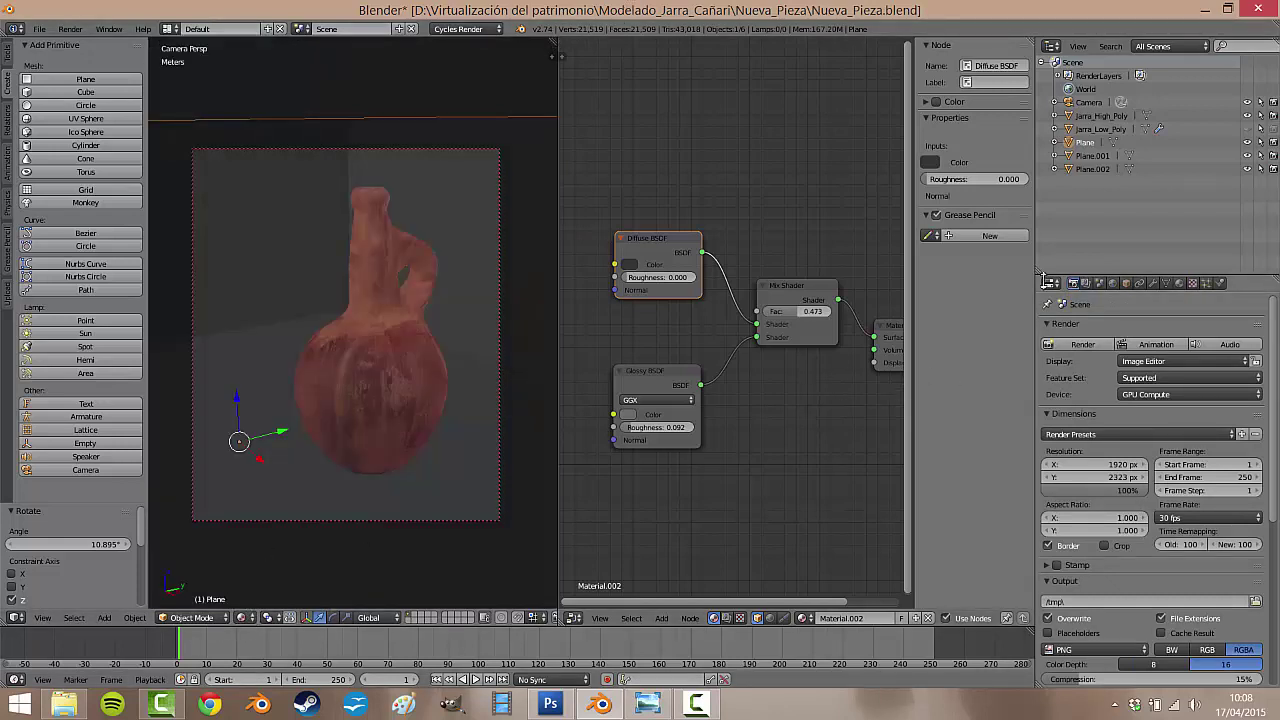
click(1069, 346)
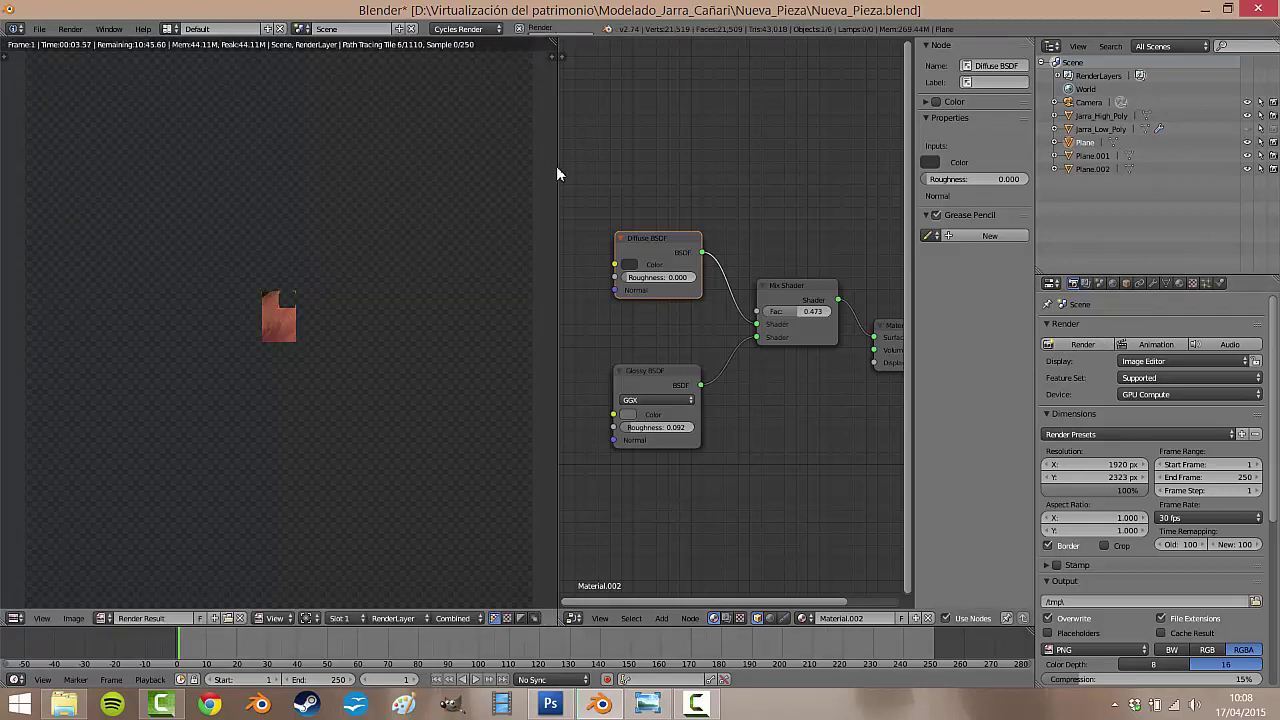
drag(556, 165, 805, 165)
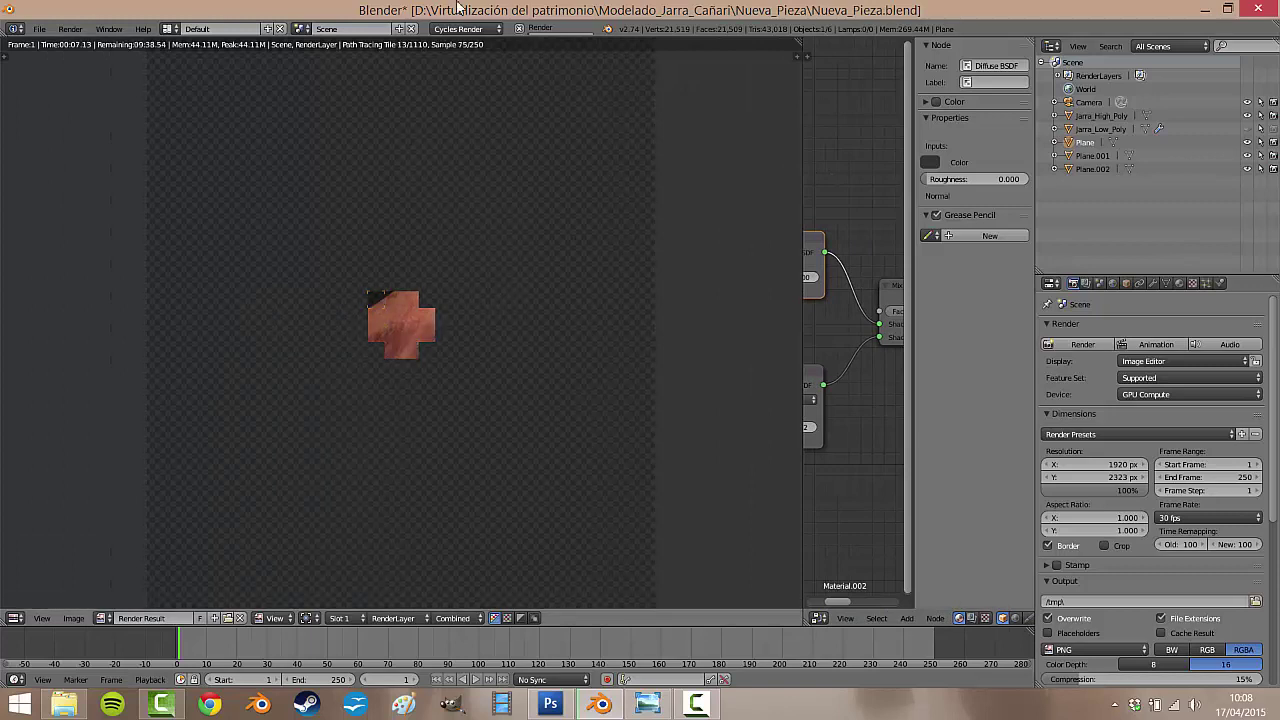
click(520, 28)
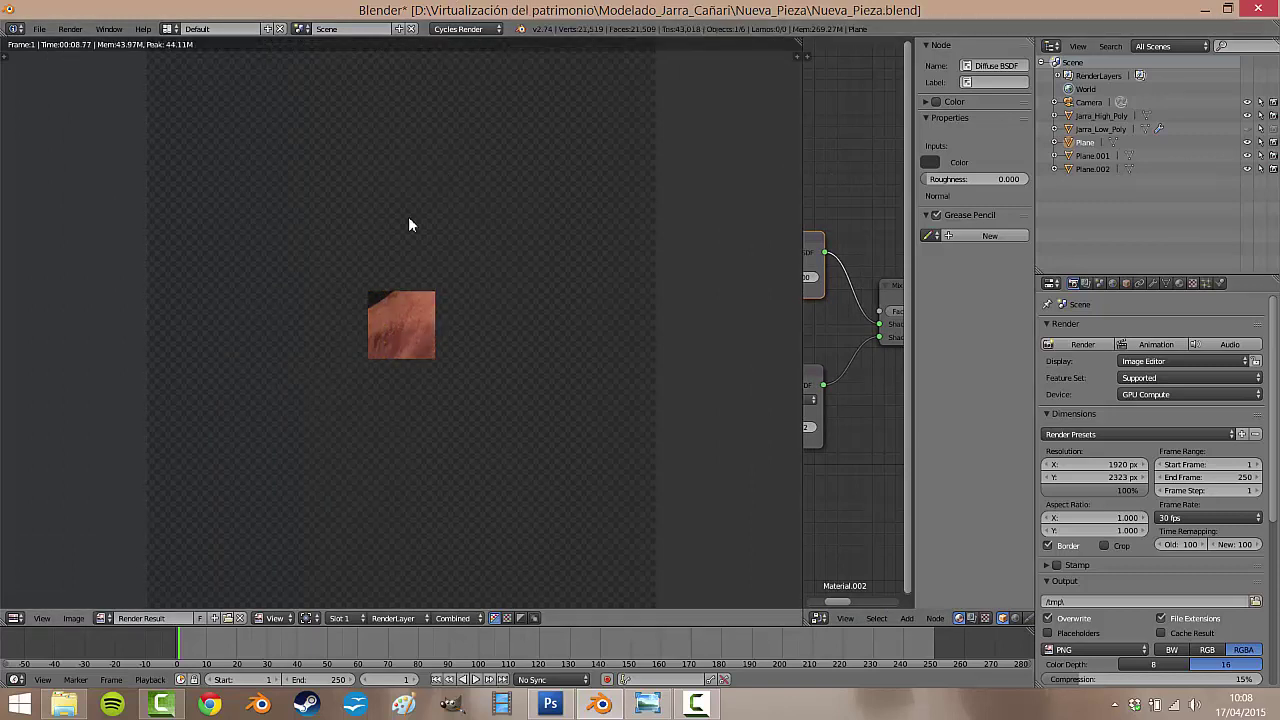
click(15, 618)
click(30, 602)
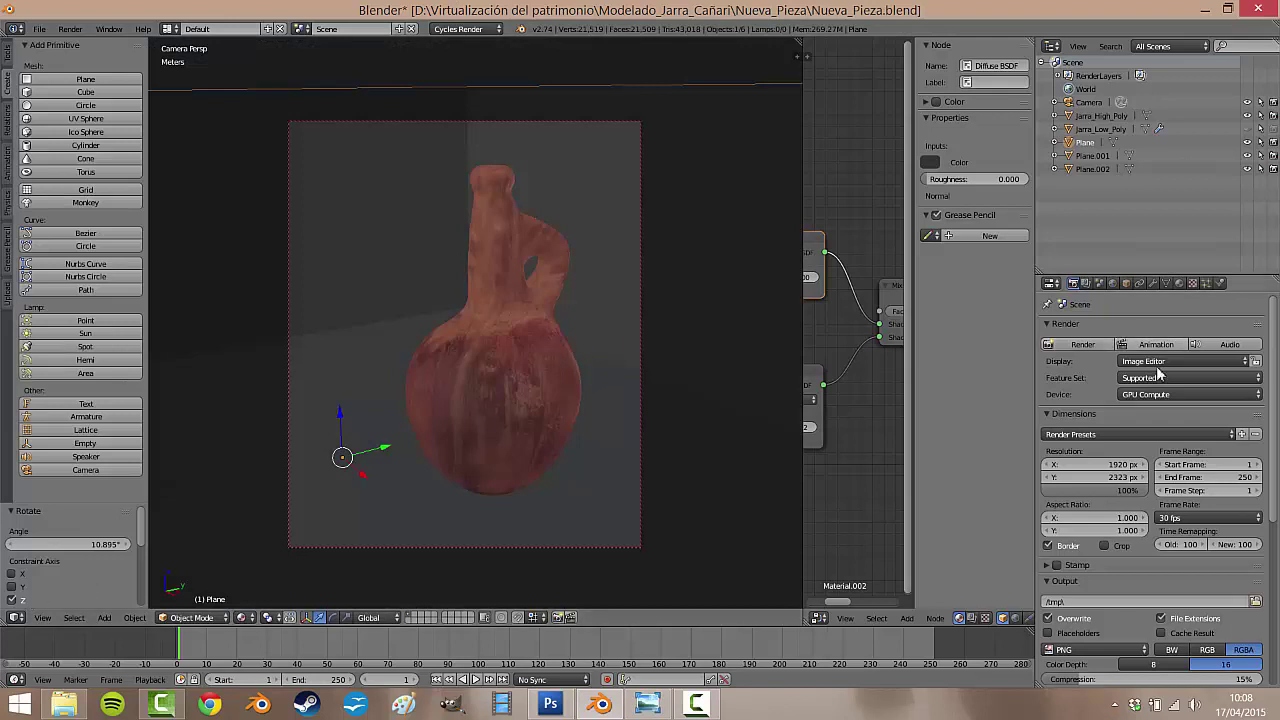
- Set the Cycles Performance tile size to 256 for both Tiles X and Tiles Y
scroll(1182, 398, down, 4)
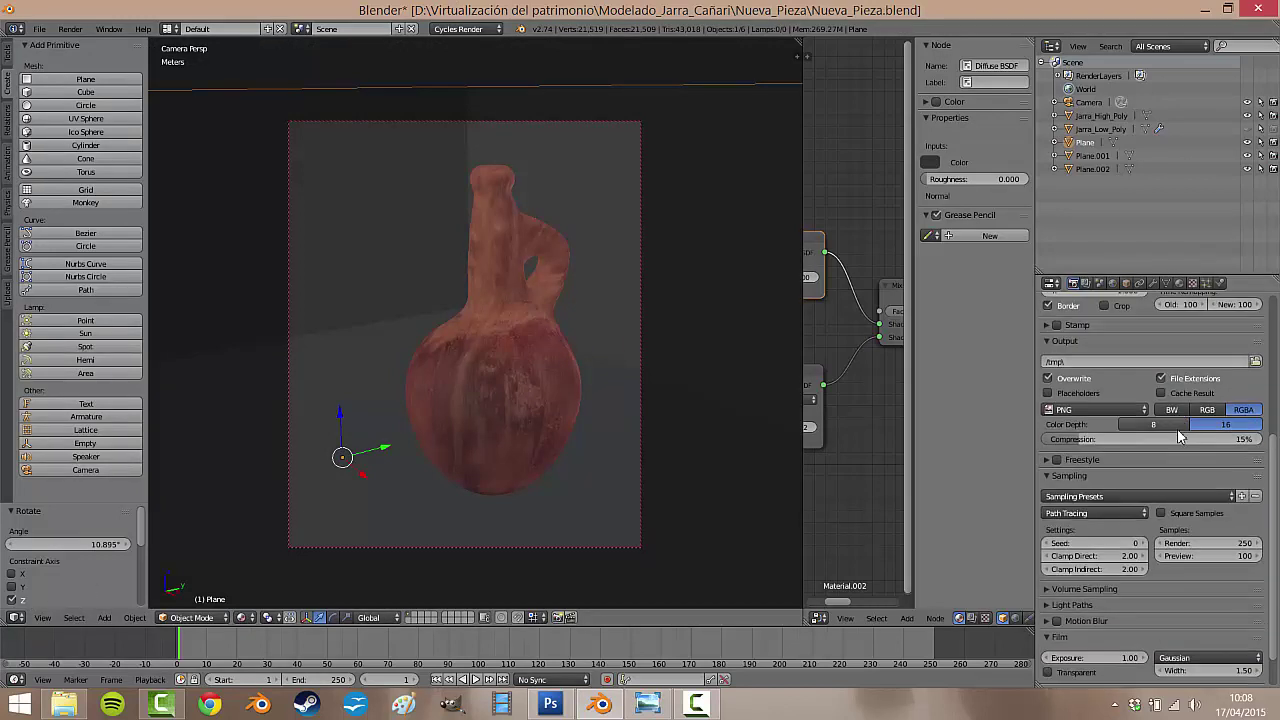
scroll(1120, 540, down, 3)
click(1065, 650)
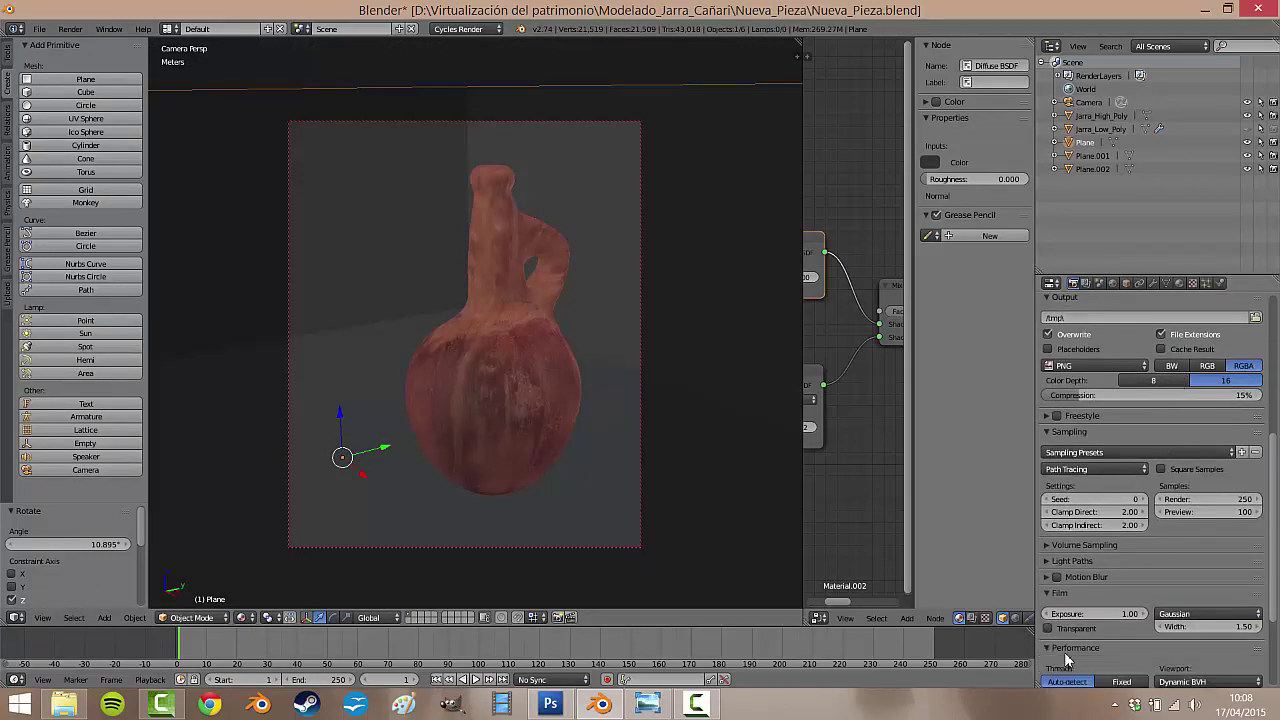
scroll(1120, 625, down, 3)
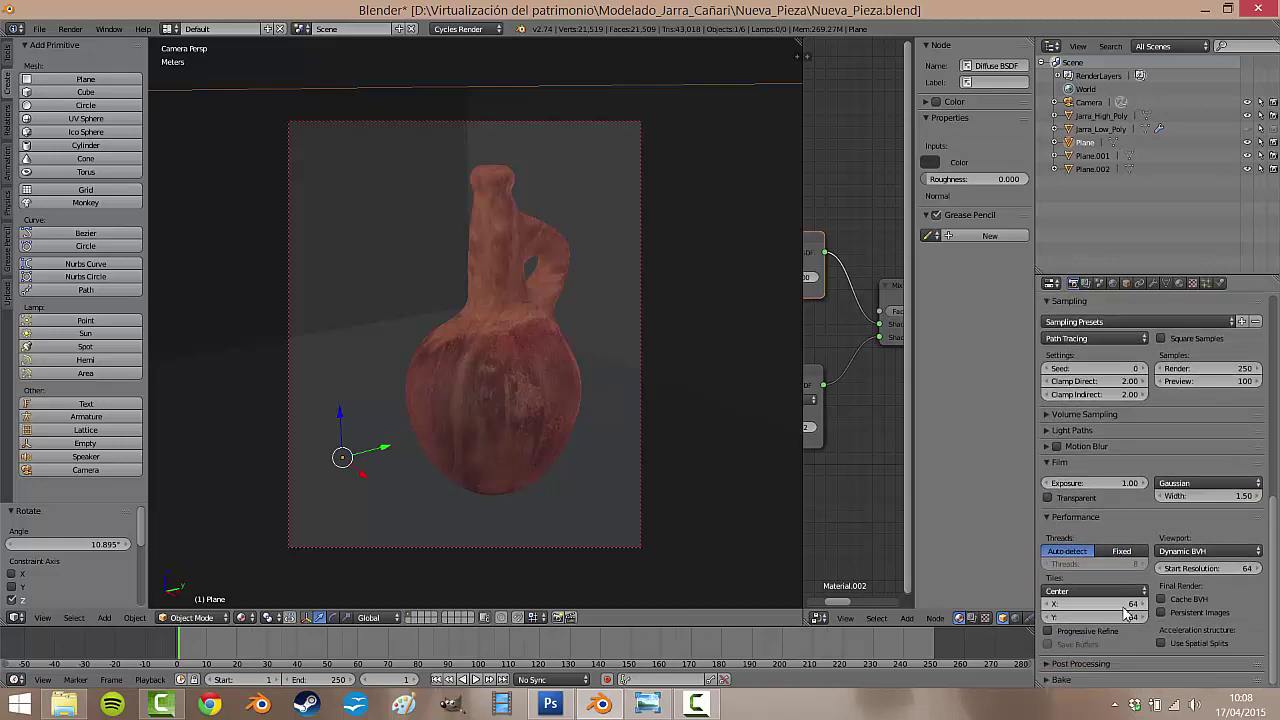
click(1123, 606)
text(256)
click(1123, 617)
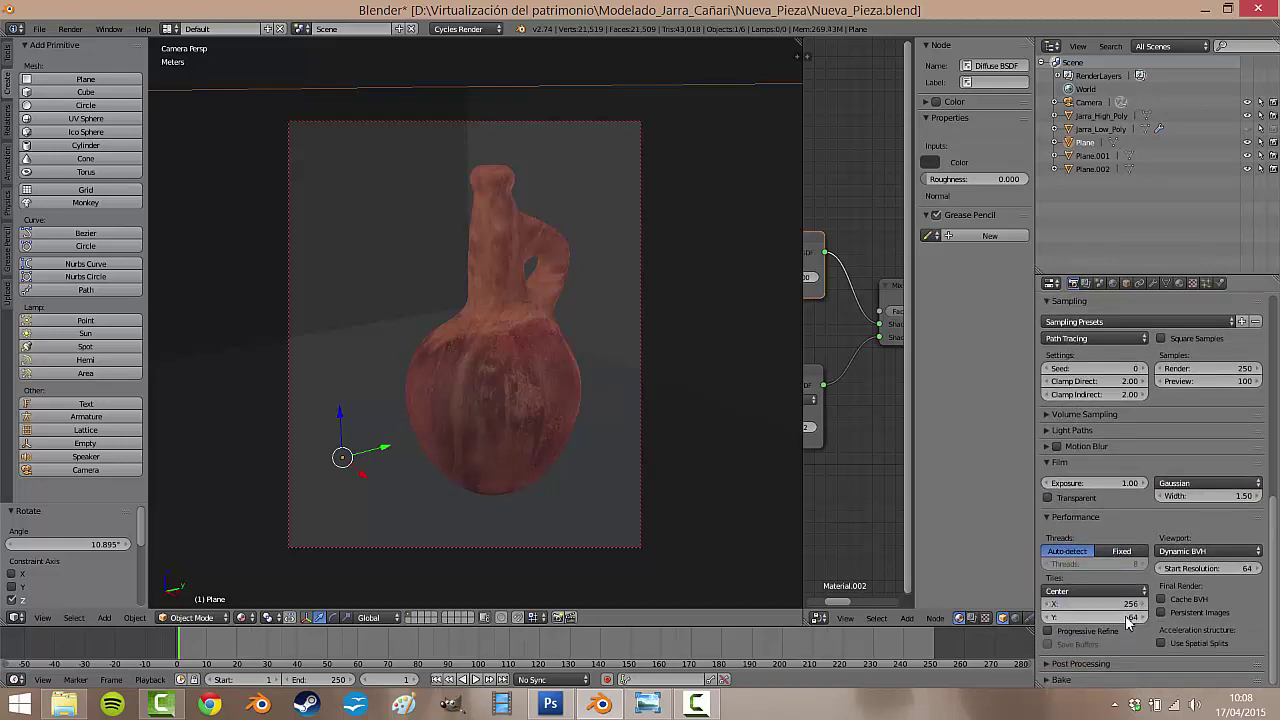
text(256)
key(Return)
scroll(1127, 413, up, 5)
scroll(1127, 413, up, 5)
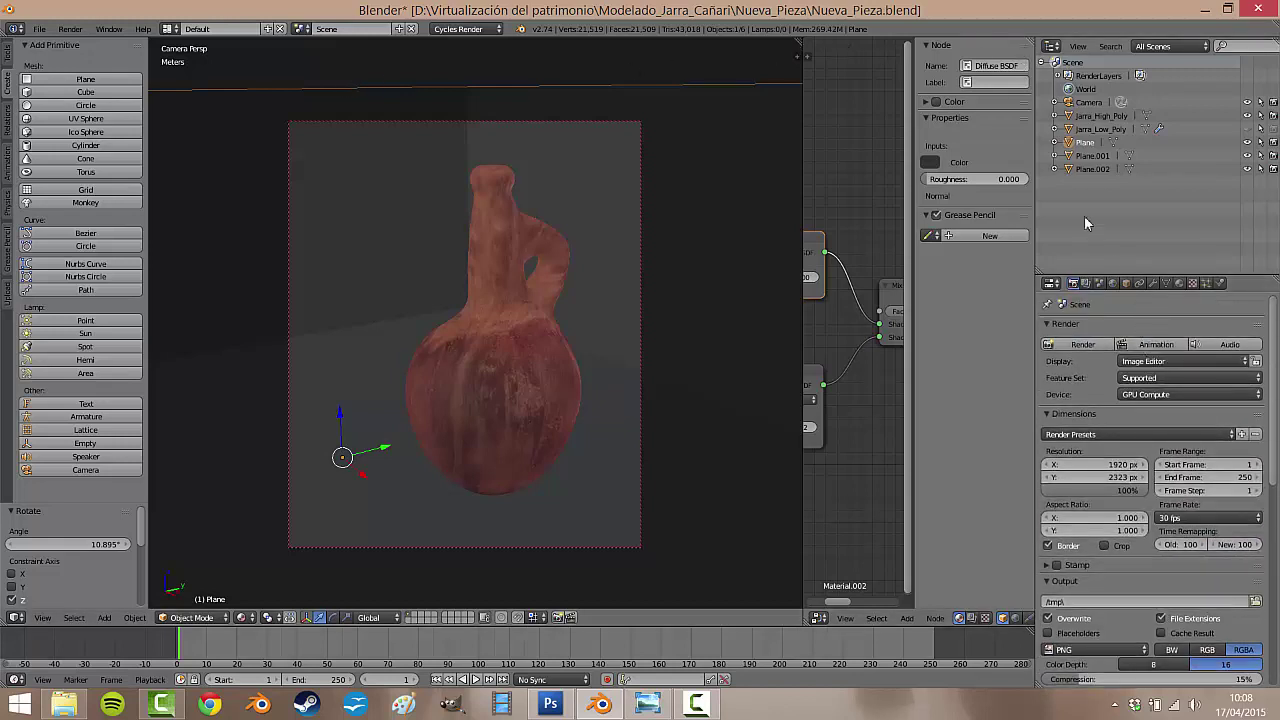
- Render the final Cycles image of the terracotta jug and center it in the Image Editor
click(1085, 345)
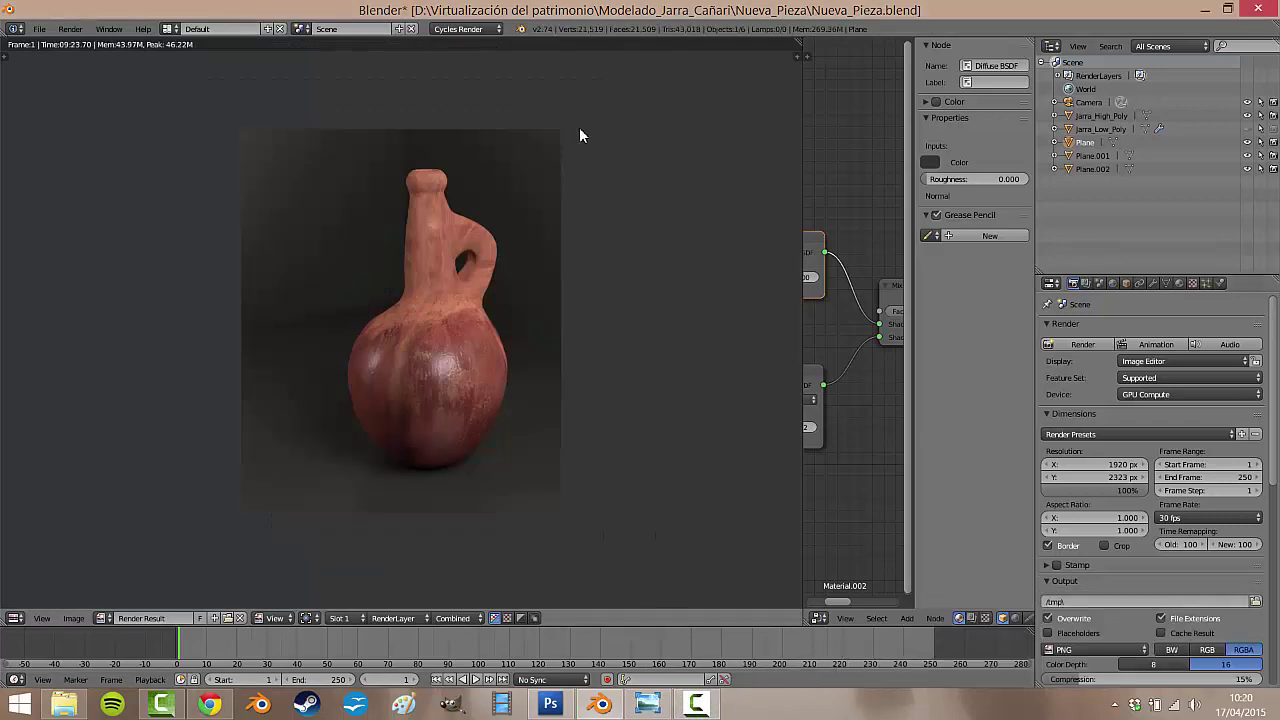
scroll(446, 287, up, 2)
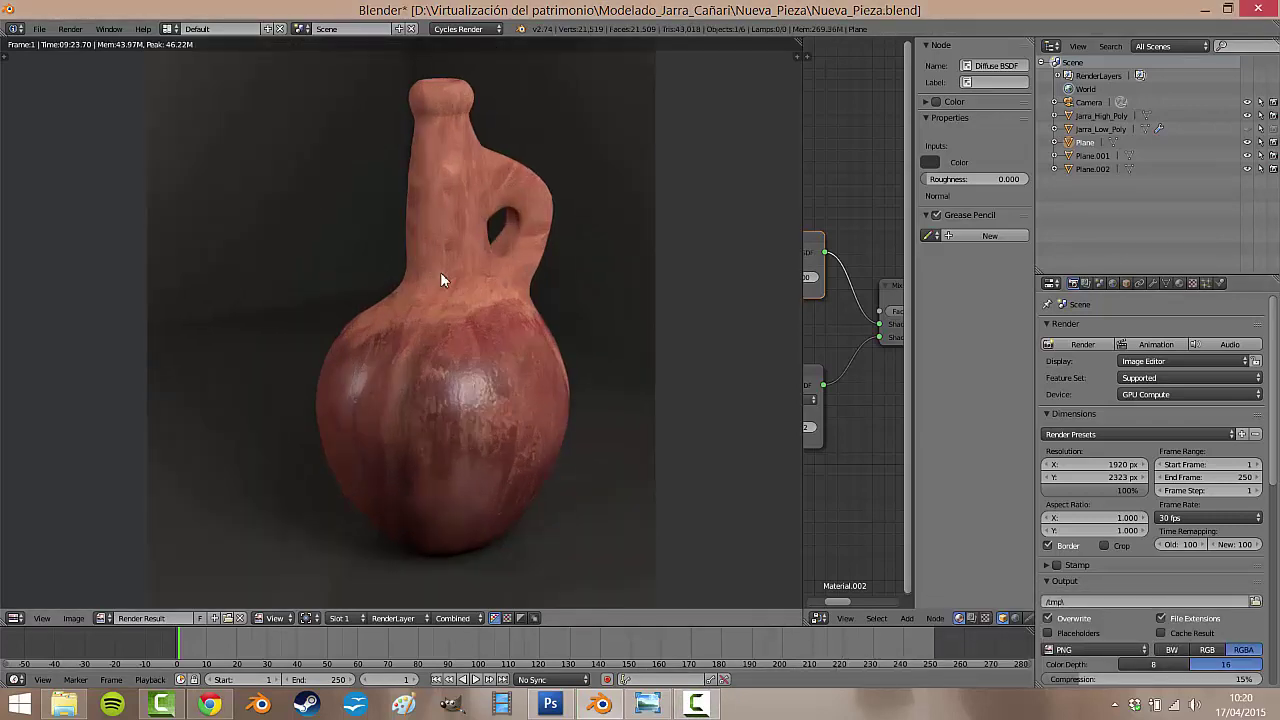
scroll(394, 269, down, 1)
mouse_move(394, 269)
middle_down()
mouse_move(495, 310)
mouse_move(455, 260)
middle_up()
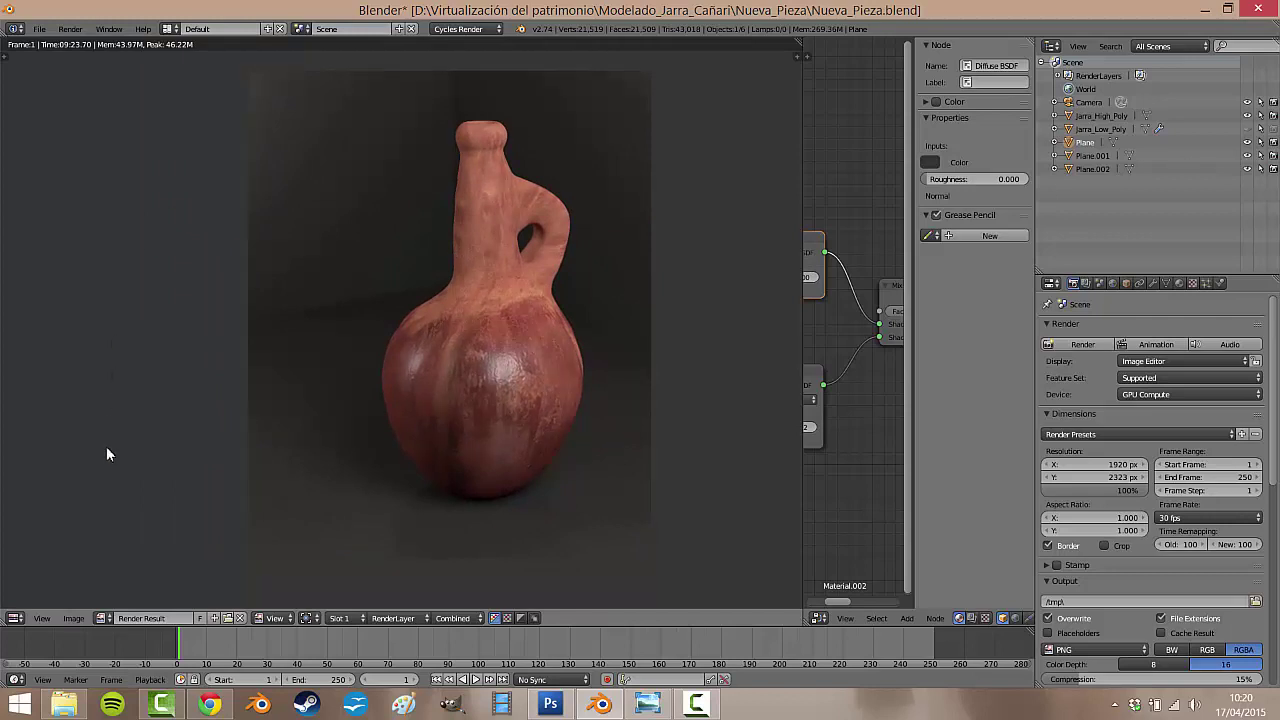
- Save the finished render as Render_1.png in the Nueva_Pieza folder
click(72, 619)
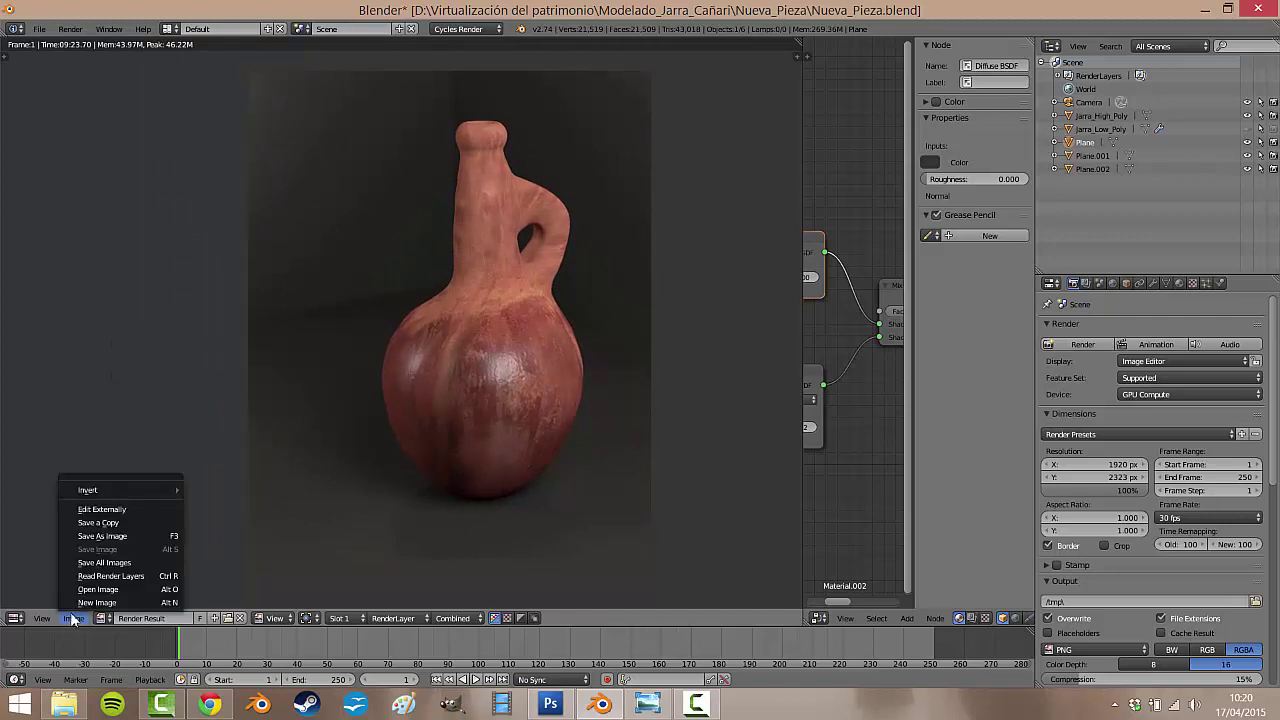
click(124, 537)
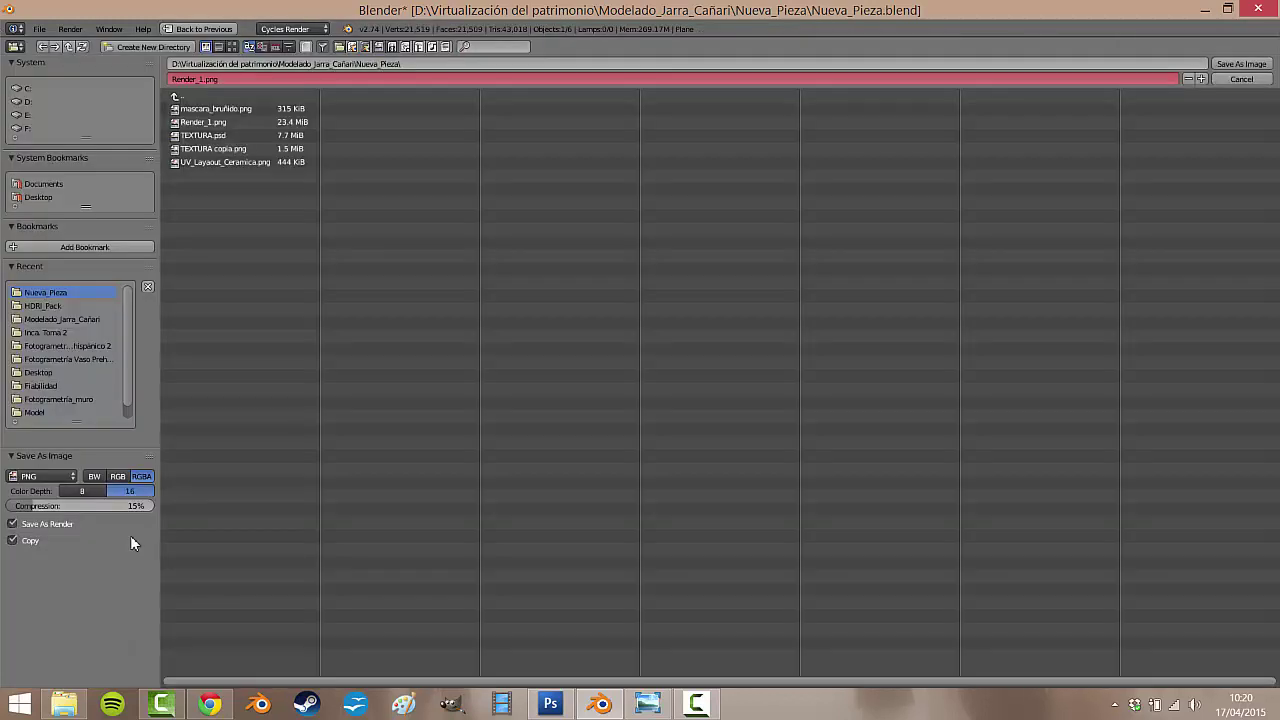
click(1241, 79)
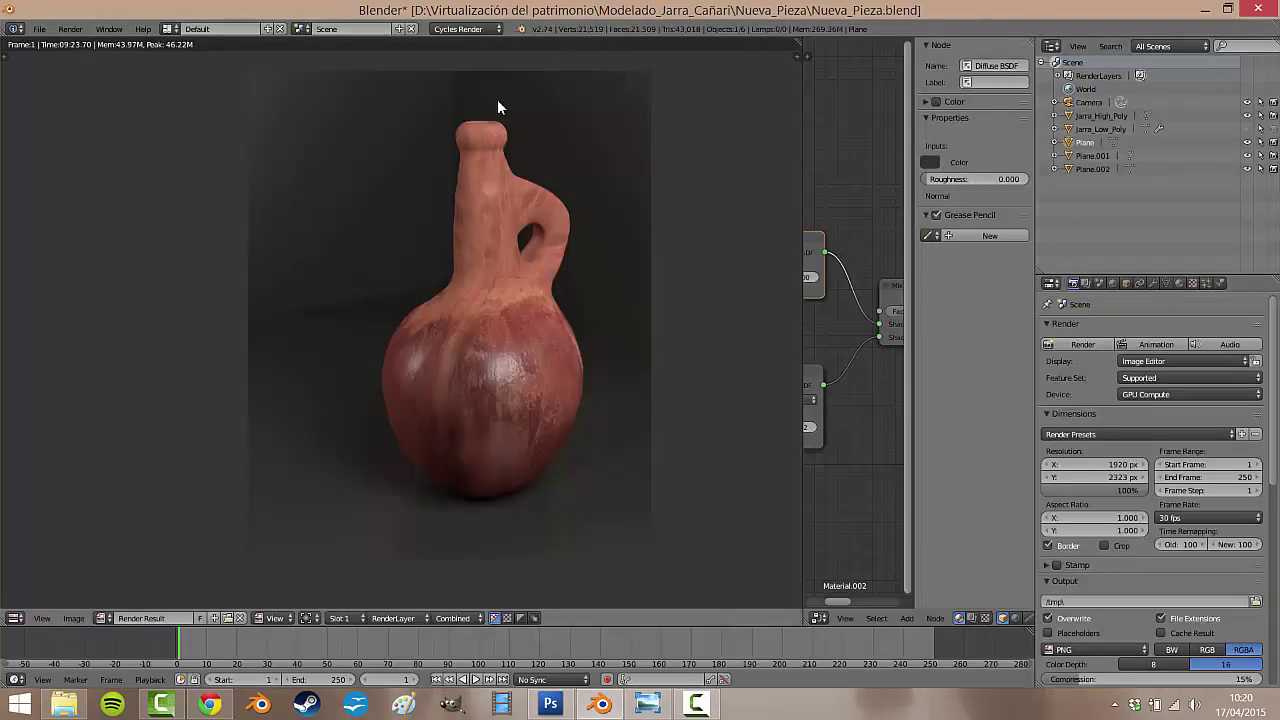
- Save the Blender project file and close Blender
click(38, 29)
click(60, 140)
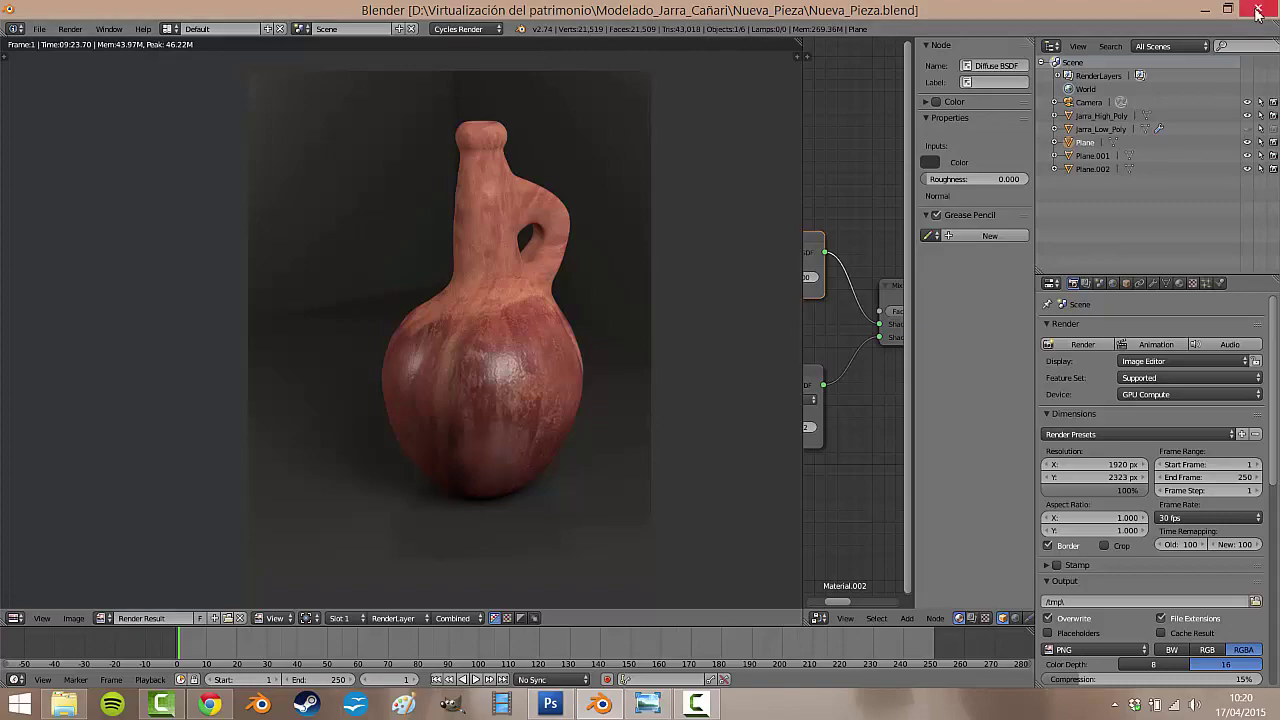
click(1258, 9)
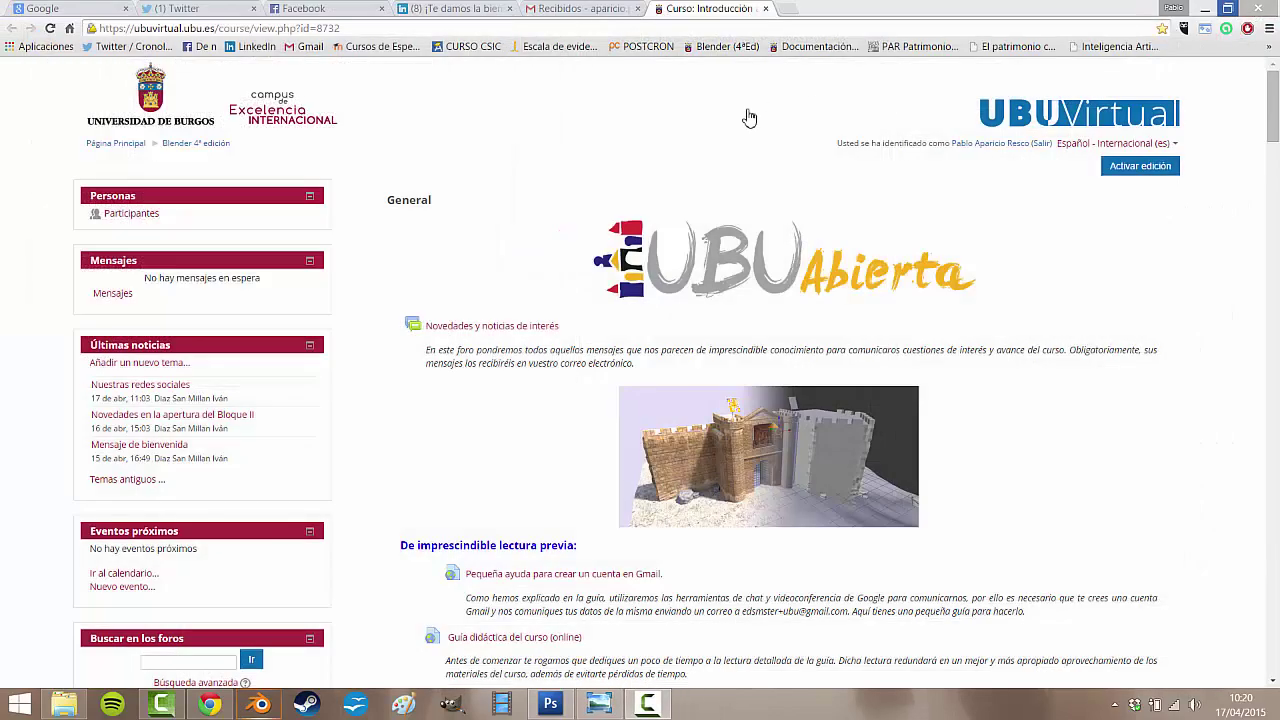